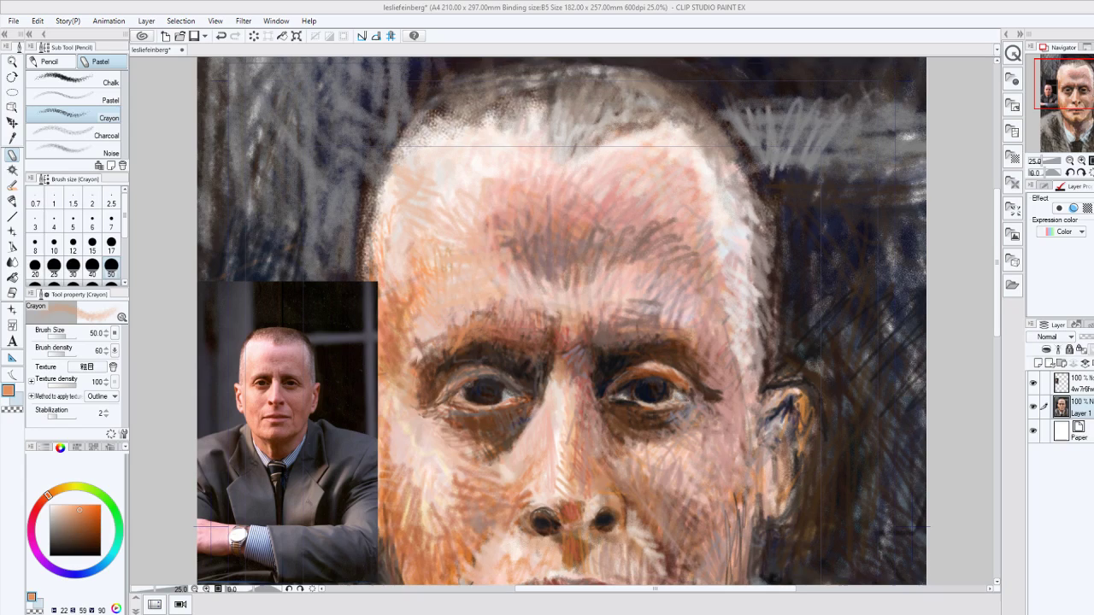
Stroke light orange crayon marks into the short hair just above the hairline on the left of the forehead.
{"action": "left_click", "coordinate": [565, 117]}
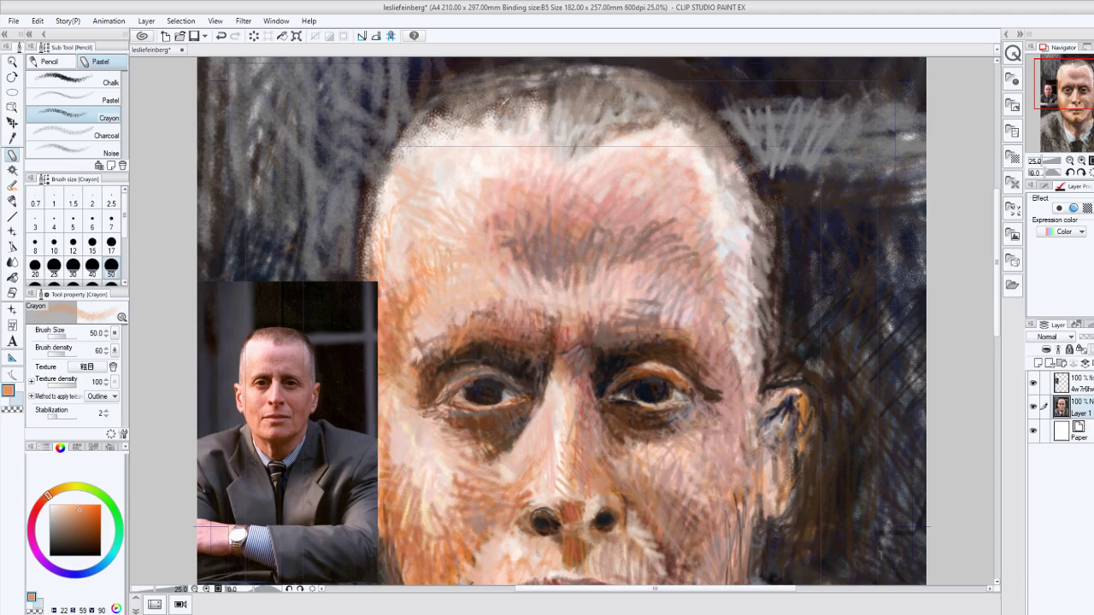
{"action": "left_click_drag", "start_coordinate": [477, 107], "coordinate": [508, 119]}
{"action": "key", "text": "ctrl+z"}
{"action": "mouse_move", "coordinate": [511, 126]}
{"action": "left_mouse_down"}
{"action": "mouse_move", "coordinate": [543, 94]}
{"action": "mouse_move", "coordinate": [514, 137]}
{"action": "mouse_move", "coordinate": [484, 140]}
{"action": "left_mouse_up"}
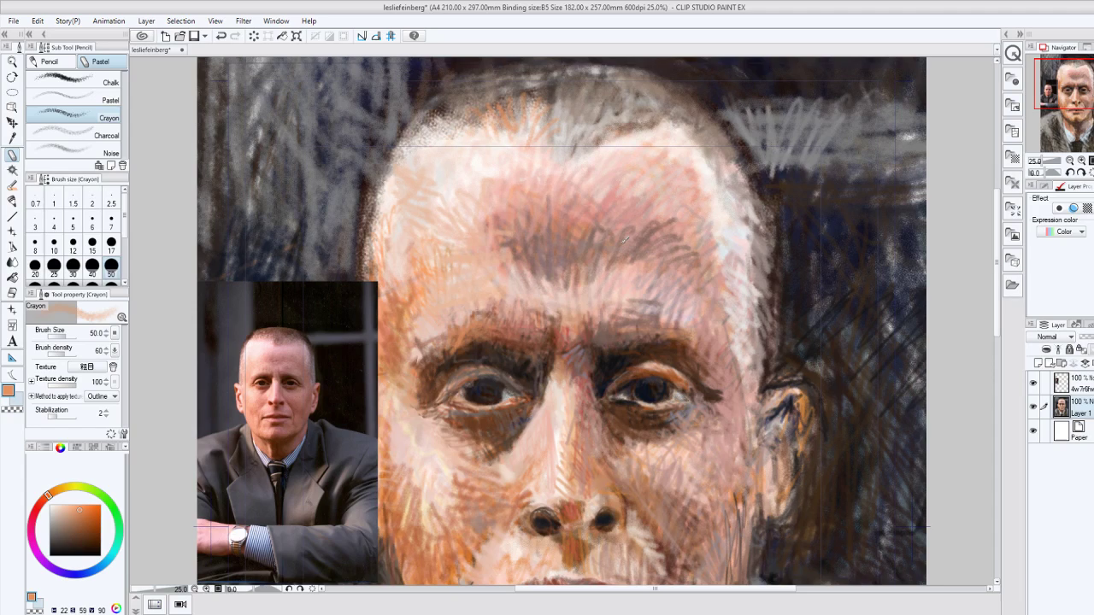
Work orange and burnt orange (H22 S85 V71) crayon strokes into the forehead's central shadow and the left temple.
{"action": "left_click_drag", "start_coordinate": [554, 267], "coordinate": [529, 239]}
{"action": "left_click", "coordinate": [96, 516]}
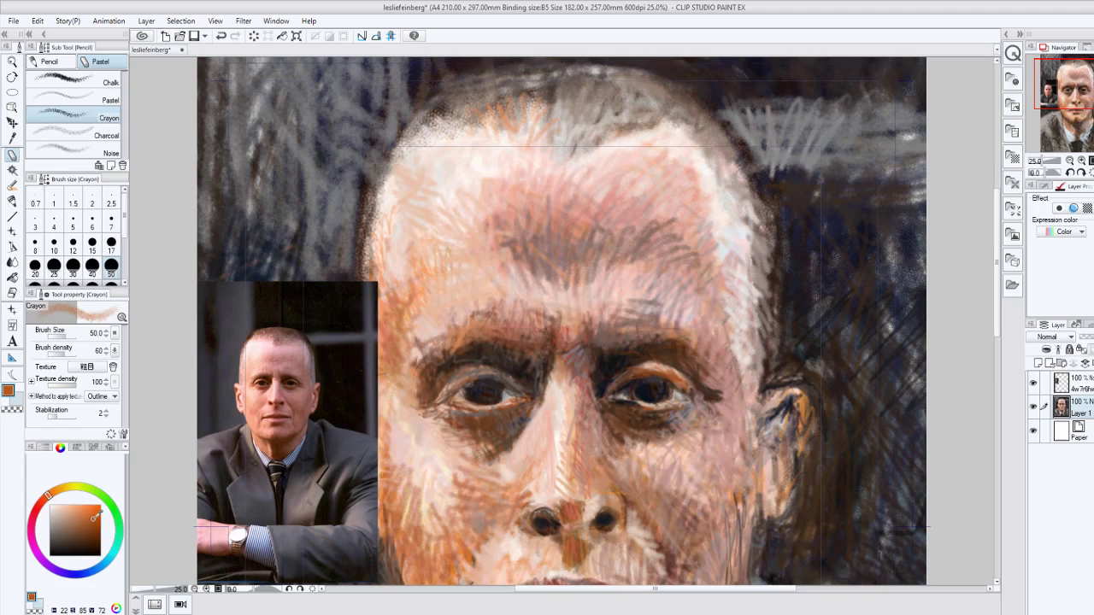
{"action": "left_click", "coordinate": [93, 519]}
{"action": "left_click_drag", "start_coordinate": [577, 279], "coordinate": [604, 256]}
{"action": "left_click_drag", "start_coordinate": [519, 232], "coordinate": [512, 221]}
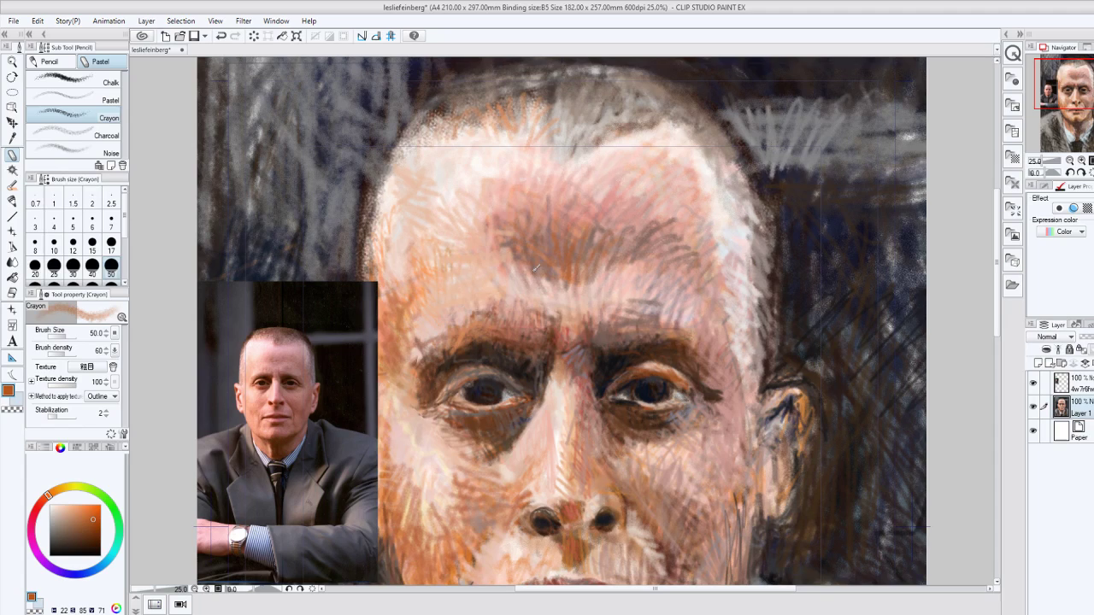
{"action": "mouse_move", "coordinate": [425, 338]}
{"action": "left_mouse_down"}
{"action": "mouse_move", "coordinate": [407, 332]}
{"action": "mouse_move", "coordinate": [404, 235]}
{"action": "left_mouse_up"}
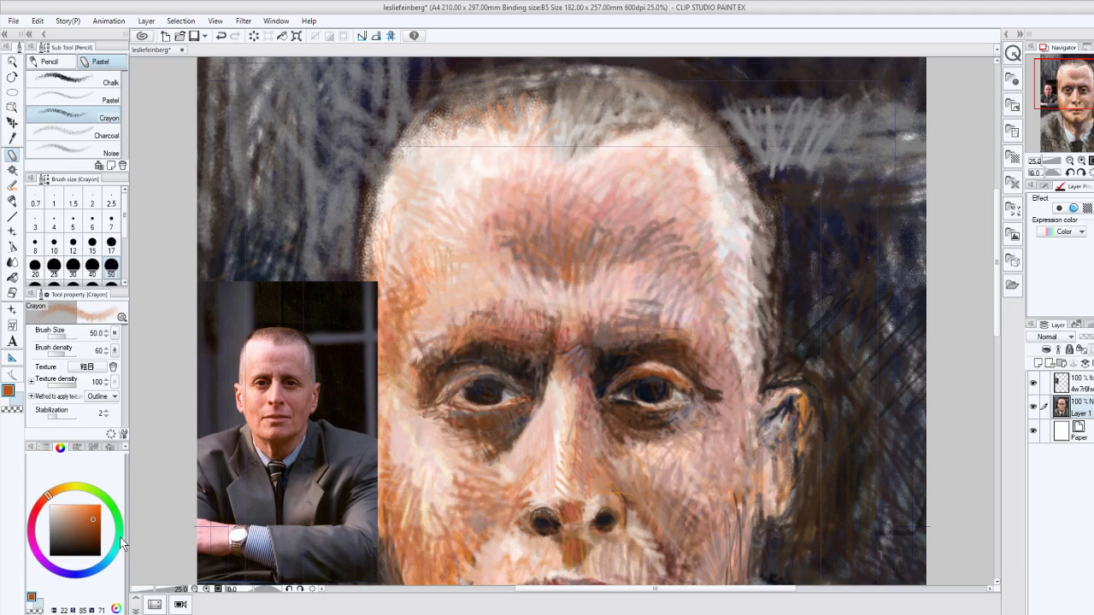
Deepen both eyebrows with dark brown crayon strokes (H22 S80 V22).
{"action": "left_click", "coordinate": [90, 544]}
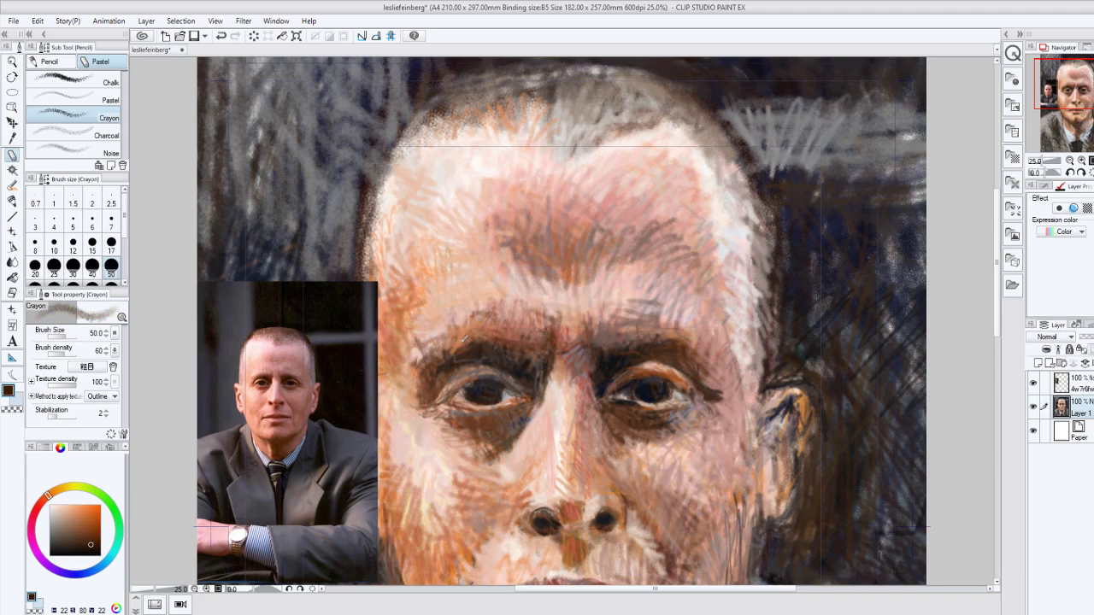
{"action": "mouse_move", "coordinate": [465, 339]}
{"action": "left_mouse_down"}
{"action": "mouse_move", "coordinate": [488, 325]}
{"action": "mouse_move", "coordinate": [482, 341]}
{"action": "mouse_move", "coordinate": [457, 340]}
{"action": "mouse_move", "coordinate": [442, 367]}
{"action": "left_mouse_up"}
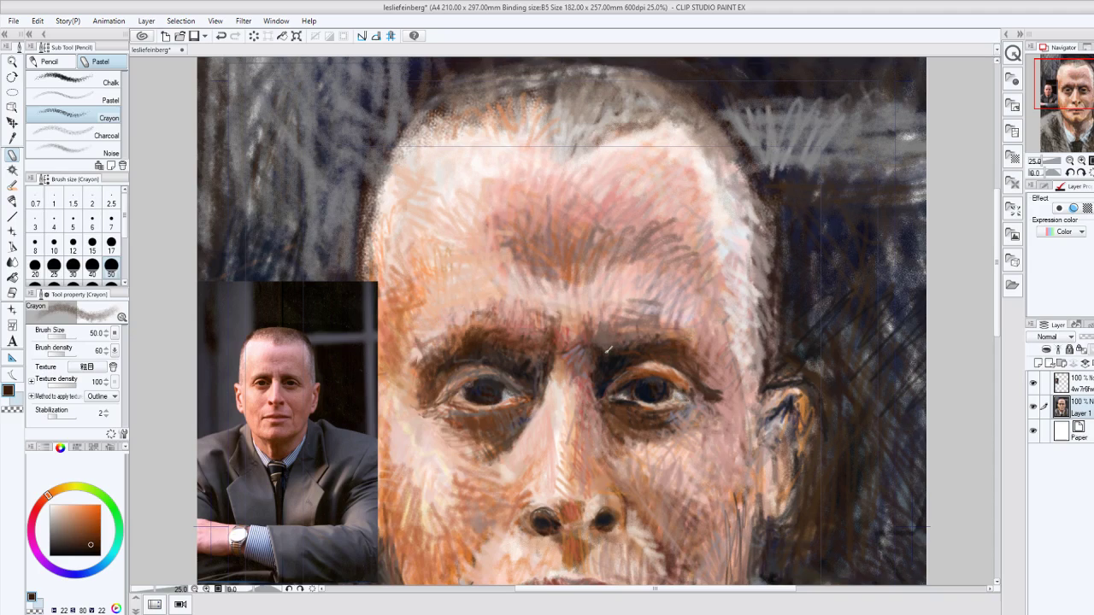
{"action": "left_click_drag", "start_coordinate": [608, 349], "coordinate": [623, 336]}
Lay pale cream (H22 S13 V99) strokes above the left eyebrow and across the lower and left forehead.
{"action": "left_click_drag", "start_coordinate": [82, 510], "coordinate": [32, 505]}
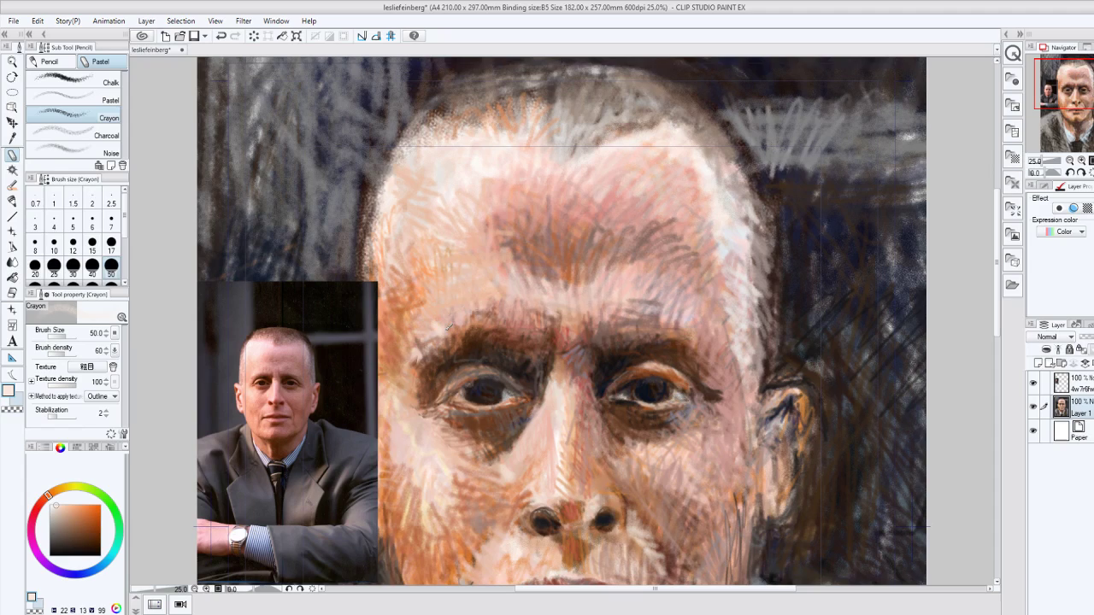
{"action": "mouse_move", "coordinate": [449, 327]}
{"action": "left_mouse_down"}
{"action": "mouse_move", "coordinate": [444, 318]}
{"action": "mouse_move", "coordinate": [422, 336]}
{"action": "left_mouse_up"}
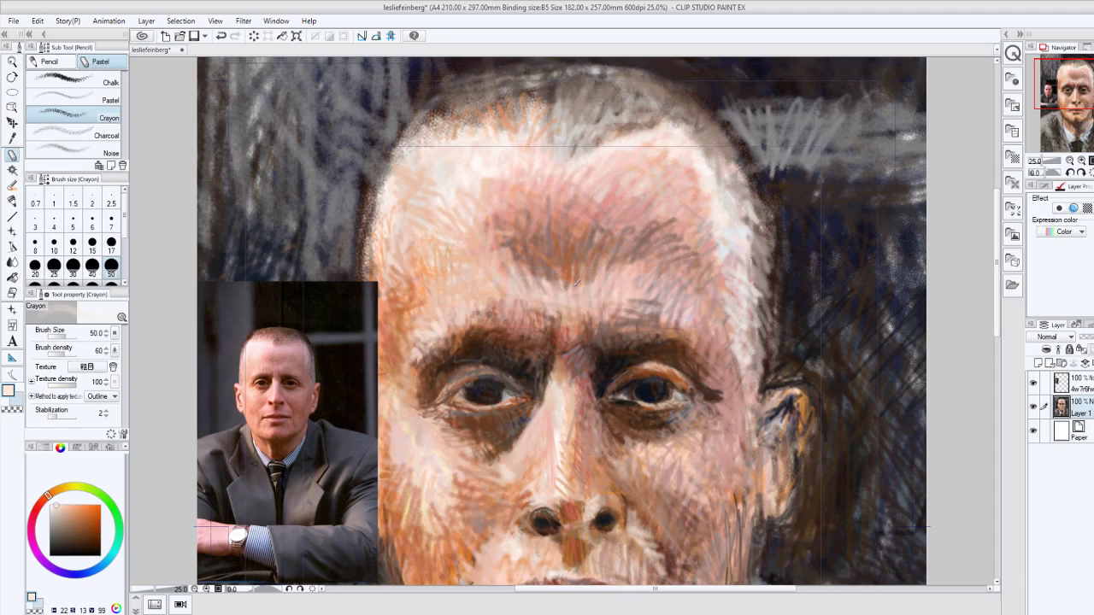
{"action": "left_click_drag", "start_coordinate": [577, 283], "coordinate": [520, 270]}
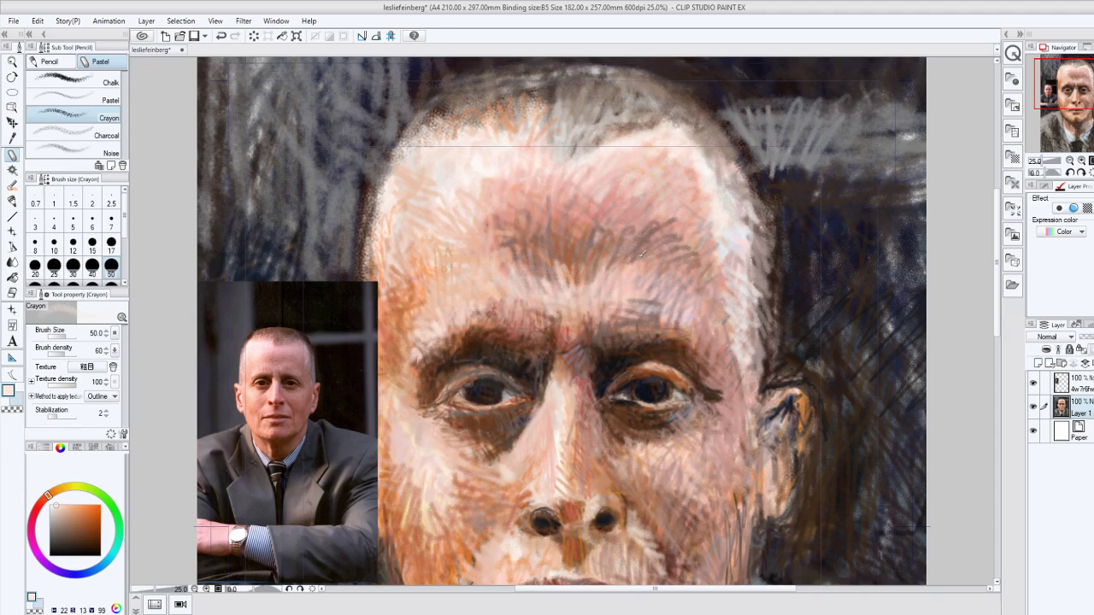
{"action": "left_click_drag", "start_coordinate": [684, 286], "coordinate": [708, 299]}
{"action": "left_click_drag", "start_coordinate": [543, 278], "coordinate": [517, 265]}
{"action": "mouse_move", "coordinate": [453, 200]}
{"action": "left_mouse_down"}
{"action": "mouse_move", "coordinate": [501, 236]}
{"action": "mouse_move", "coordinate": [422, 220]}
{"action": "left_mouse_up"}
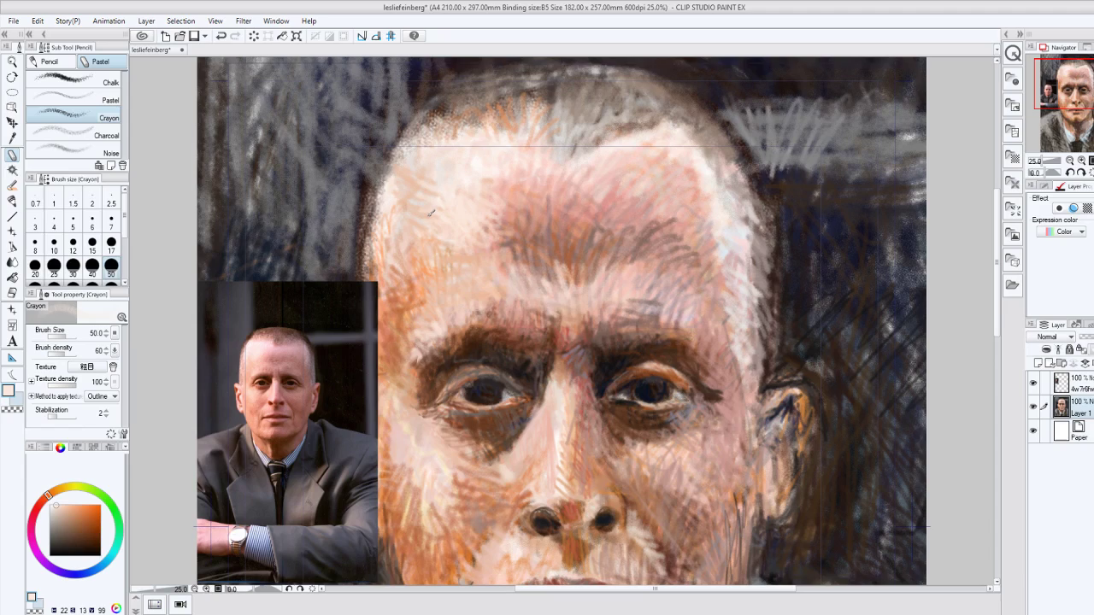
Warm the upper lid of the left eye with brownish orange crayon strokes.
{"action": "left_click", "coordinate": [83, 513]}
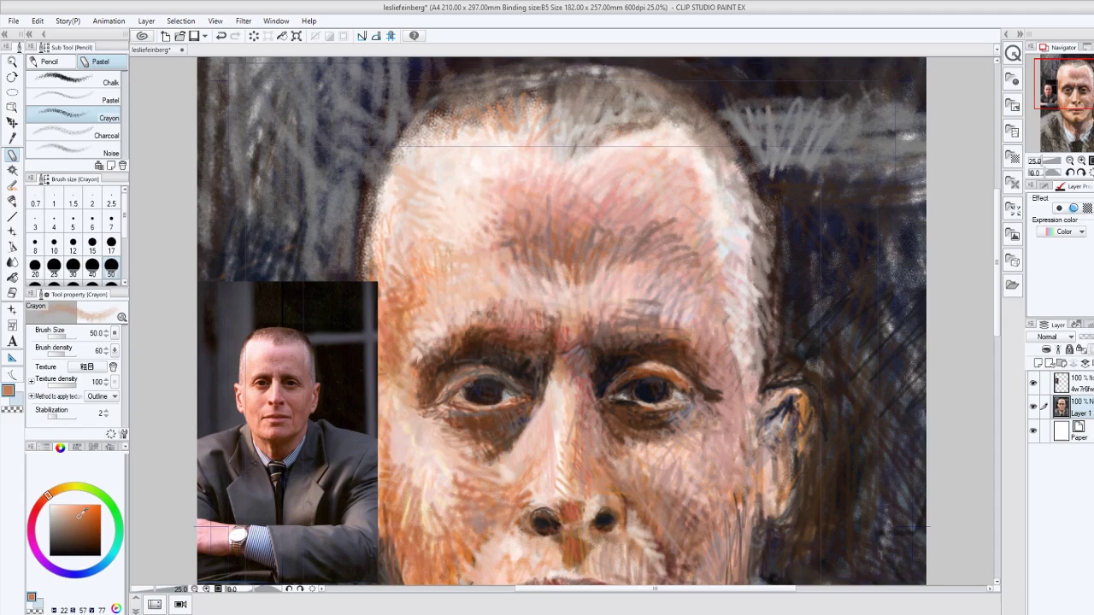
{"action": "left_click", "coordinate": [80, 518]}
{"action": "left_click_drag", "start_coordinate": [484, 366], "coordinate": [528, 385]}
{"action": "left_click_drag", "start_coordinate": [494, 363], "coordinate": [528, 382]}
Lighten the area along the left eyebrow with light peach crayon strokes (H24 S37 V100).
{"action": "left_click", "coordinate": [450, 288], "text": "alt"}
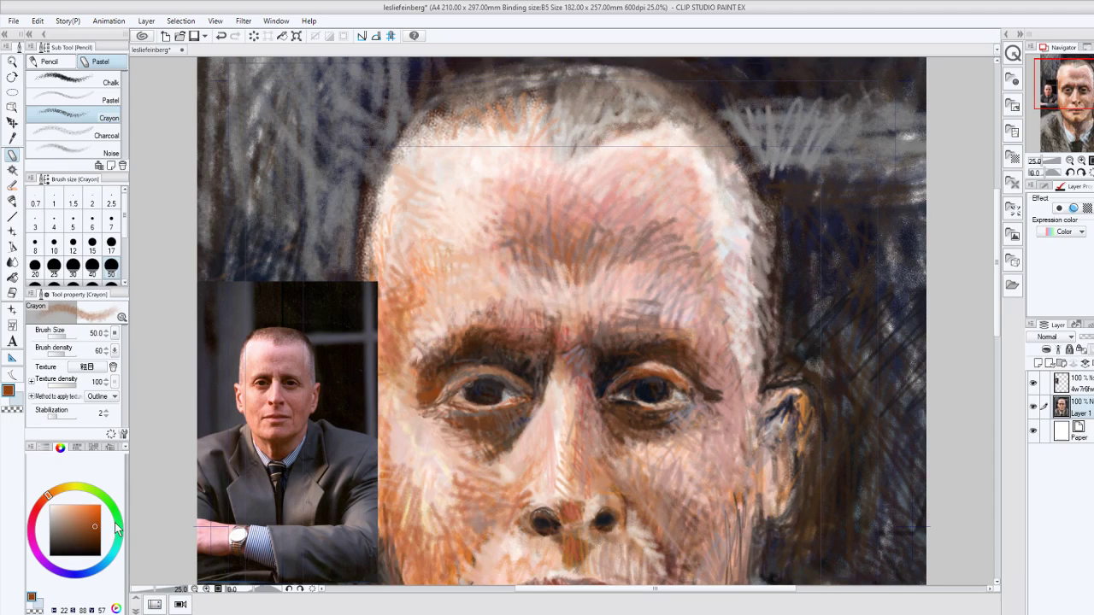
{"action": "left_click_drag", "start_coordinate": [114, 522], "coordinate": [114, 508]}
{"action": "left_click", "coordinate": [52, 493]}
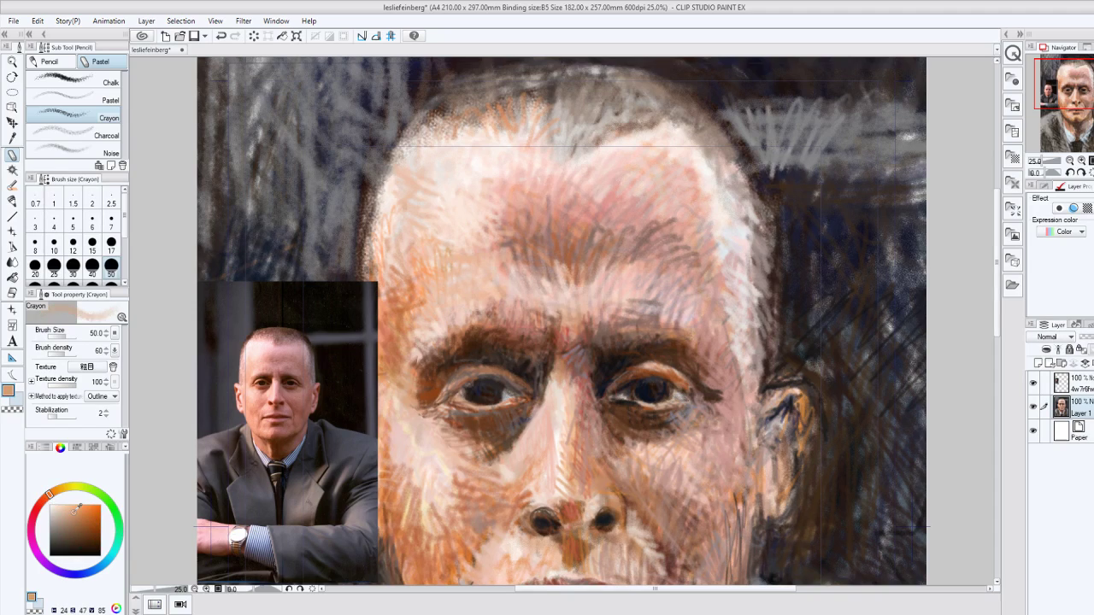
{"action": "left_click", "coordinate": [68, 505]}
{"action": "left_click_drag", "start_coordinate": [443, 350], "coordinate": [522, 323]}
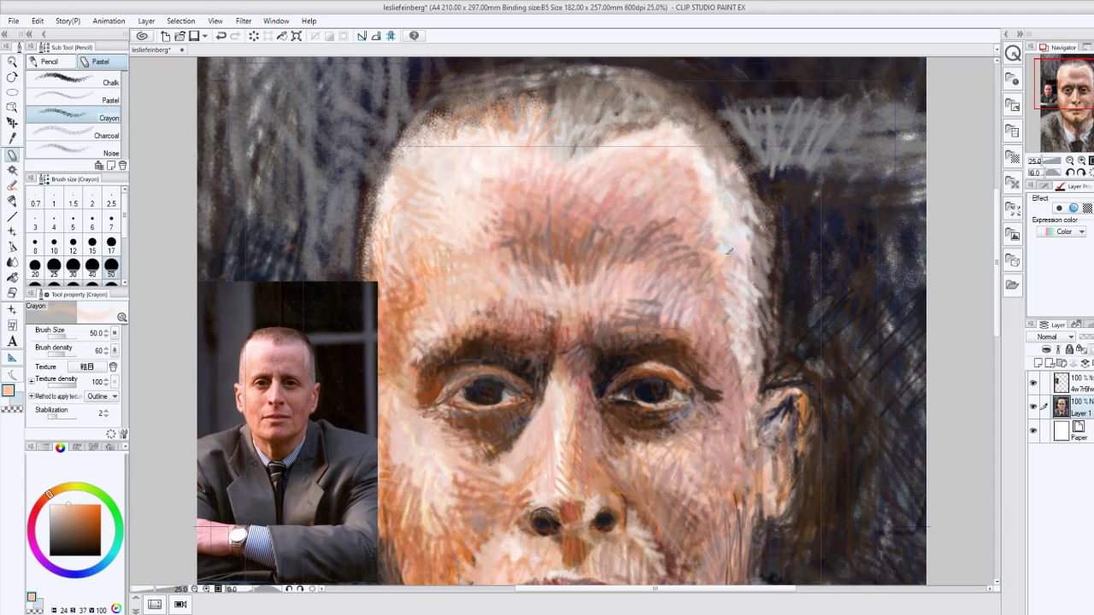
Add burnt orange (H24 S64 V71) hatching along the right side of the forehead and beneath the left eye.
{"action": "left_click", "coordinate": [87, 516]}
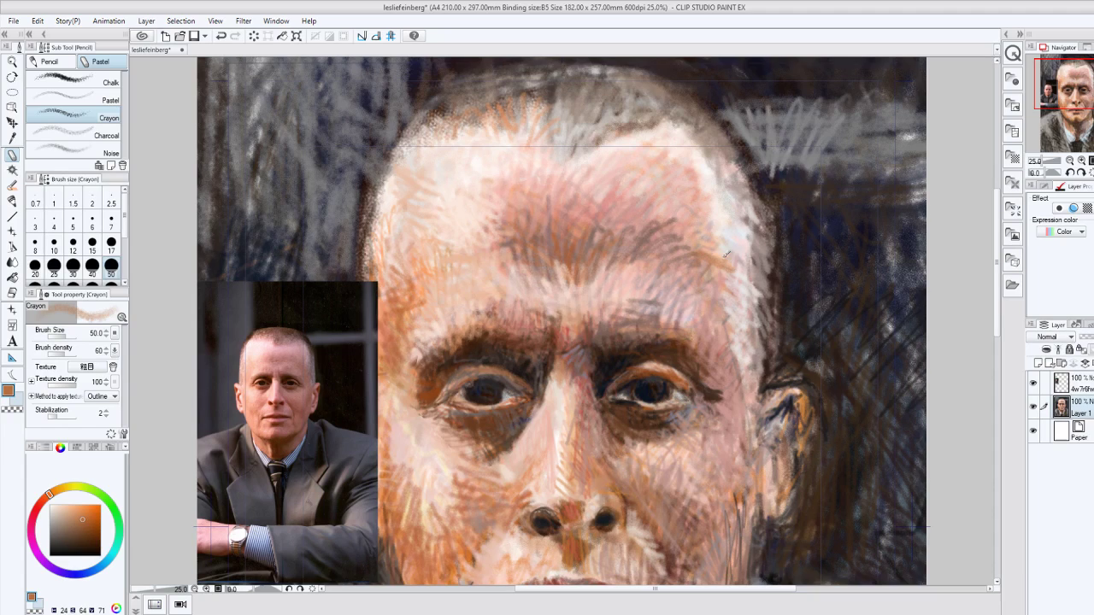
{"action": "left_click_drag", "start_coordinate": [727, 253], "coordinate": [690, 263]}
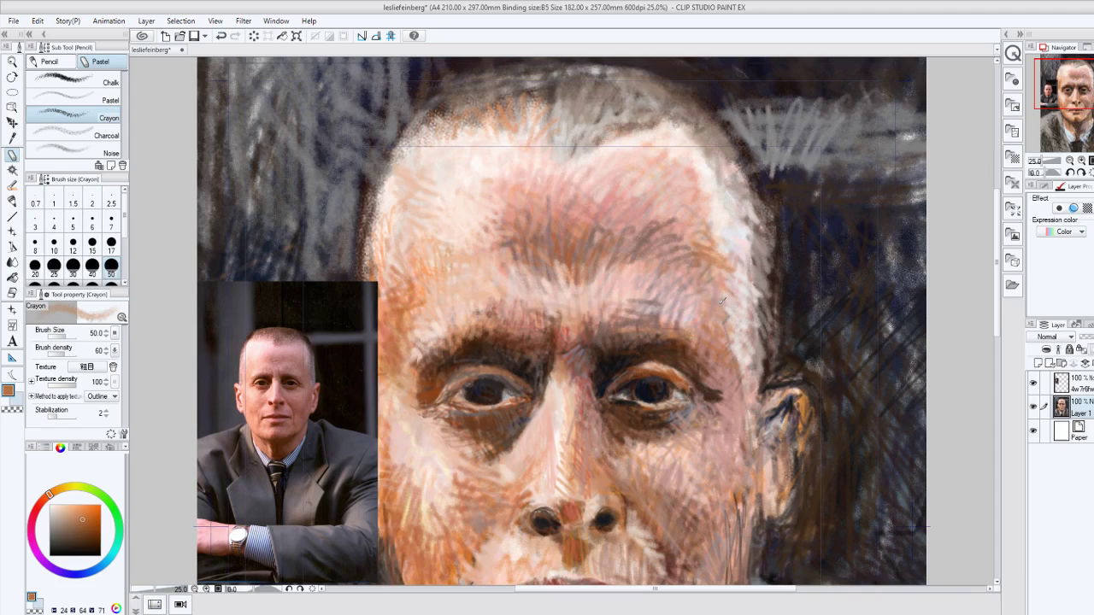
{"action": "mouse_move", "coordinate": [728, 251]}
{"action": "left_mouse_down"}
{"action": "mouse_move", "coordinate": [692, 232]}
{"action": "mouse_move", "coordinate": [688, 169]}
{"action": "left_mouse_up"}
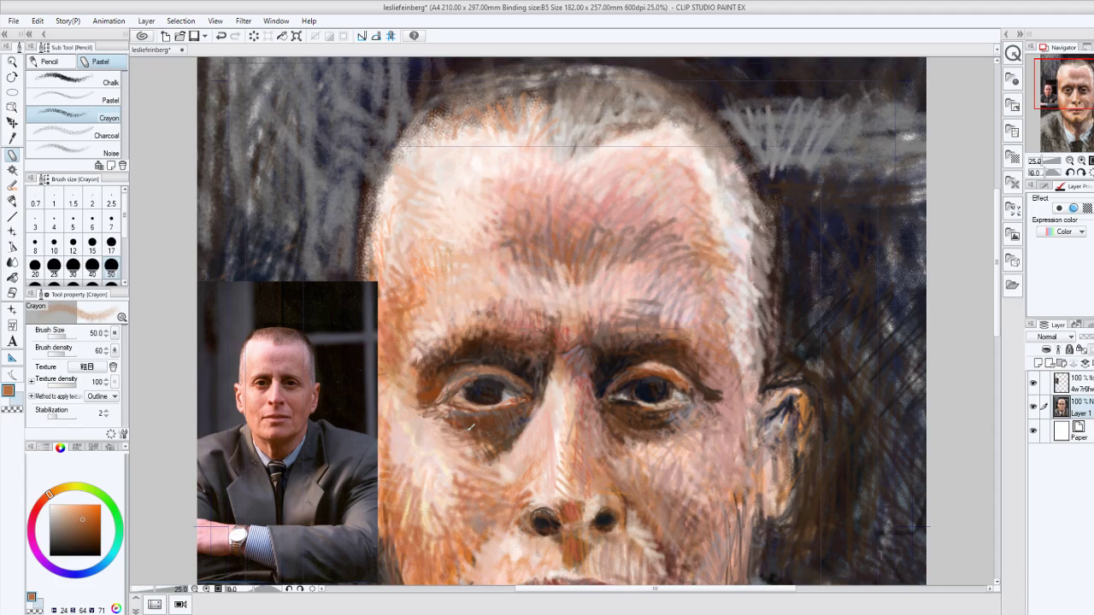
{"action": "left_click_drag", "start_coordinate": [471, 428], "coordinate": [501, 445]}
Lighten the dark bags under both eyes with light peach crayon strokes.
{"action": "left_click", "coordinate": [73, 507]}
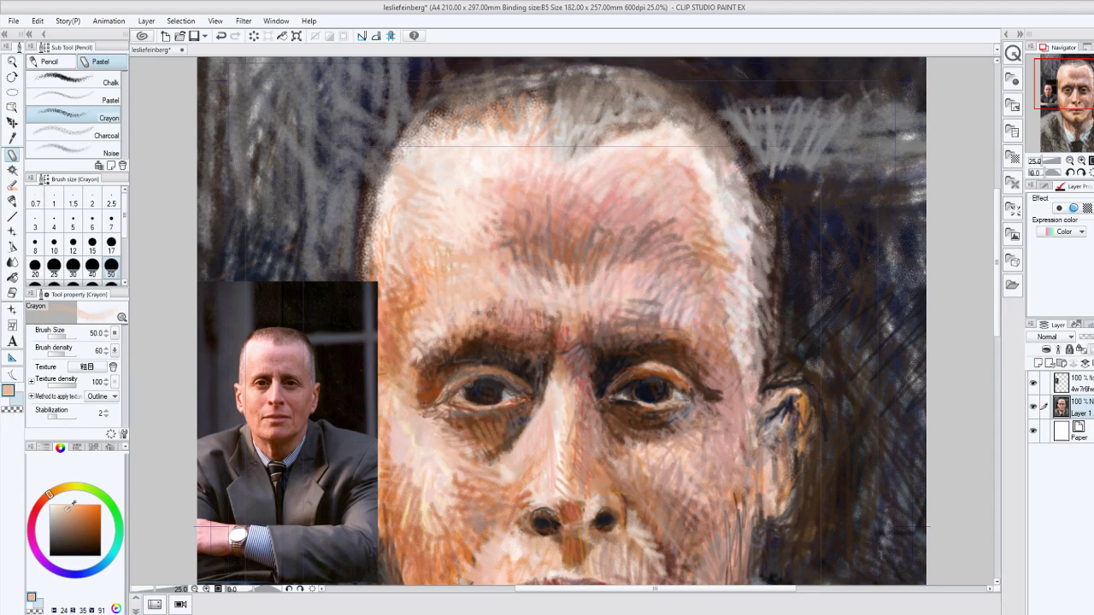
{"action": "mouse_move", "coordinate": [458, 453]}
{"action": "left_mouse_down"}
{"action": "mouse_move", "coordinate": [503, 423]}
{"action": "mouse_move", "coordinate": [487, 423]}
{"action": "mouse_move", "coordinate": [486, 443]}
{"action": "mouse_move", "coordinate": [506, 421]}
{"action": "mouse_move", "coordinate": [541, 426]}
{"action": "mouse_move", "coordinate": [483, 436]}
{"action": "left_mouse_up"}
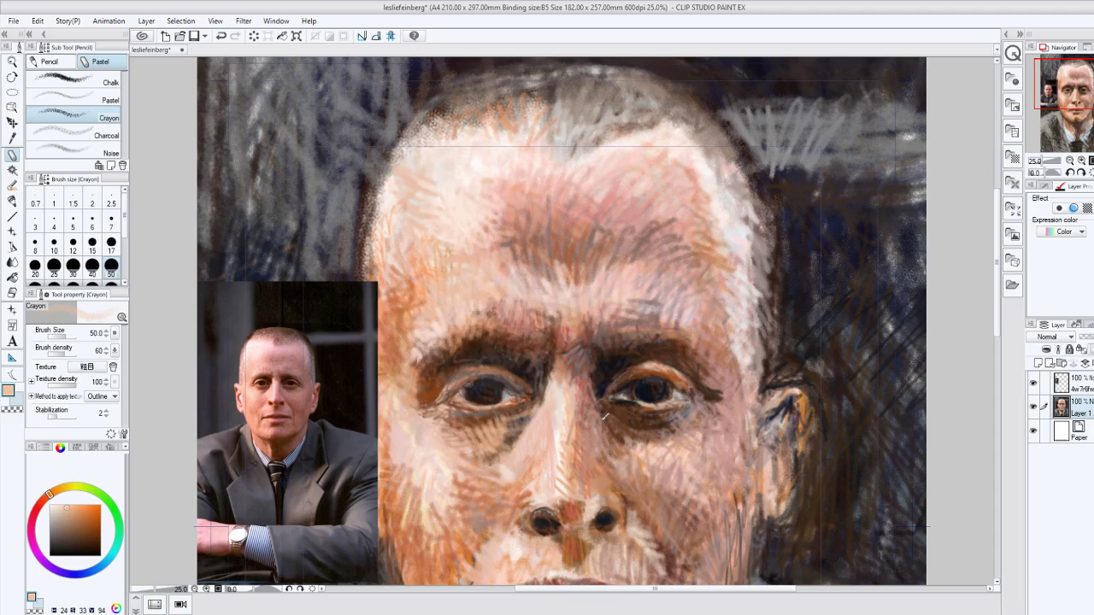
{"action": "mouse_move", "coordinate": [604, 417]}
{"action": "left_mouse_down"}
{"action": "mouse_move", "coordinate": [635, 418]}
{"action": "mouse_move", "coordinate": [614, 427]}
{"action": "mouse_move", "coordinate": [669, 403]}
{"action": "left_mouse_up"}
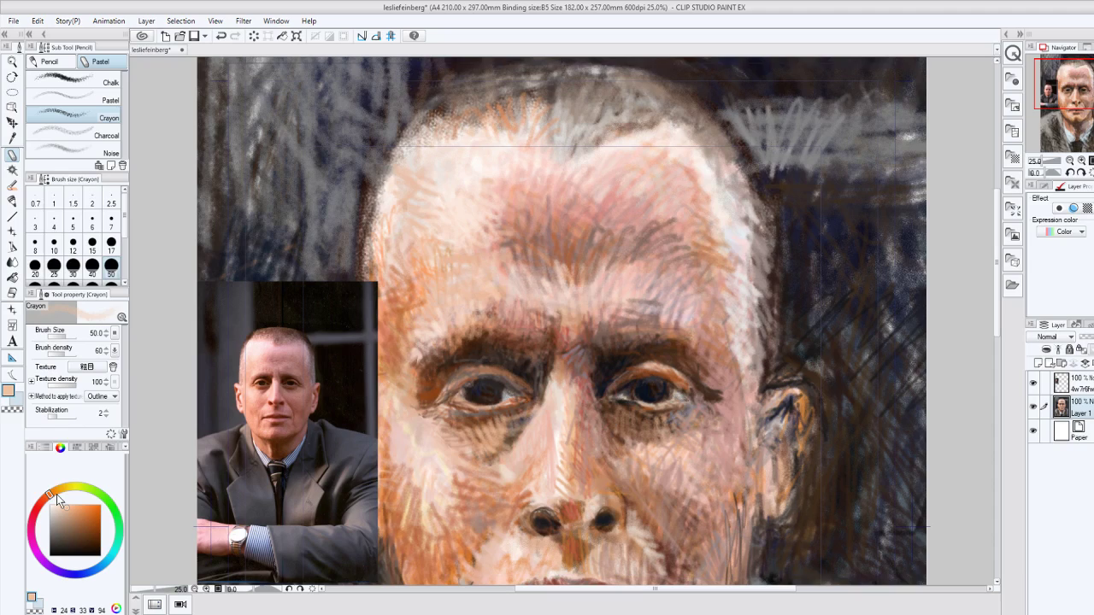
Mix a near-white pink (H10 S6 V99) and highlight the skin above the outer end of the left eyebrow.
{"action": "left_click", "coordinate": [57, 496]}
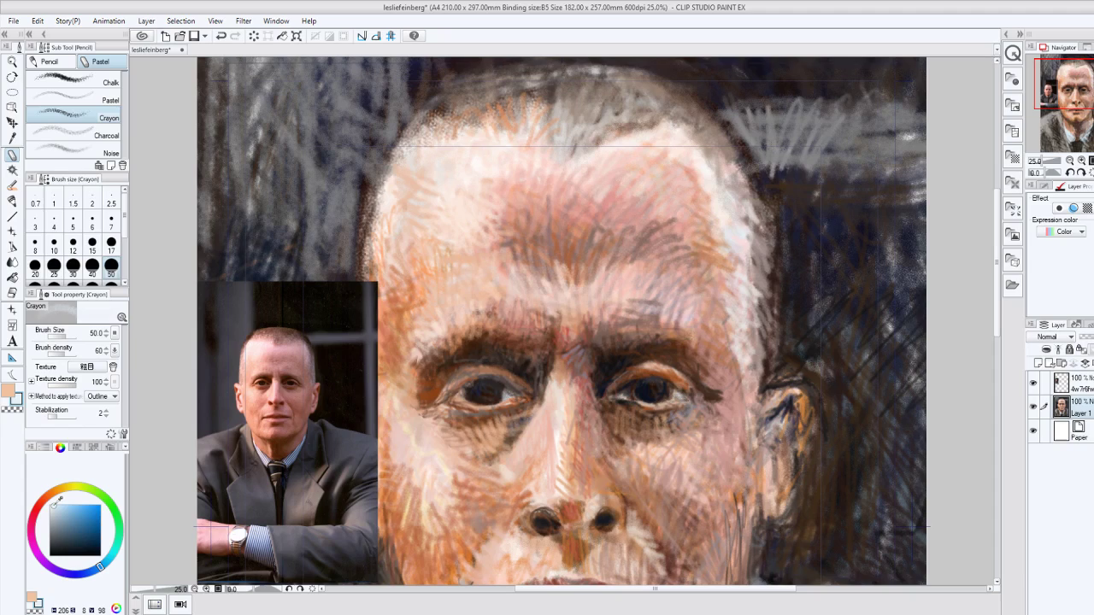
{"action": "left_click", "coordinate": [53, 493]}
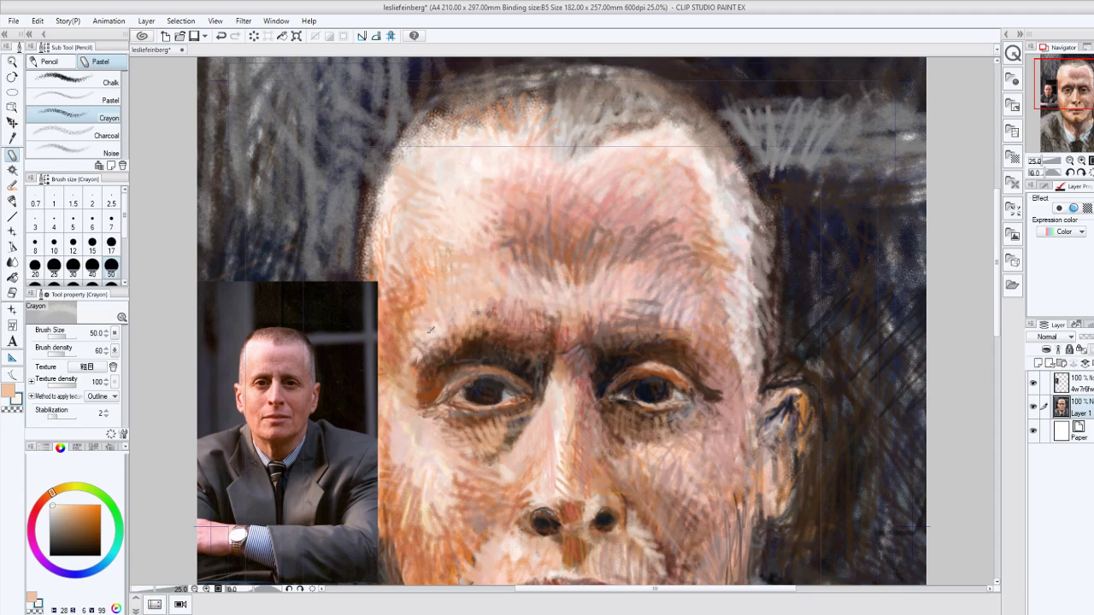
{"action": "left_click", "coordinate": [49, 505]}
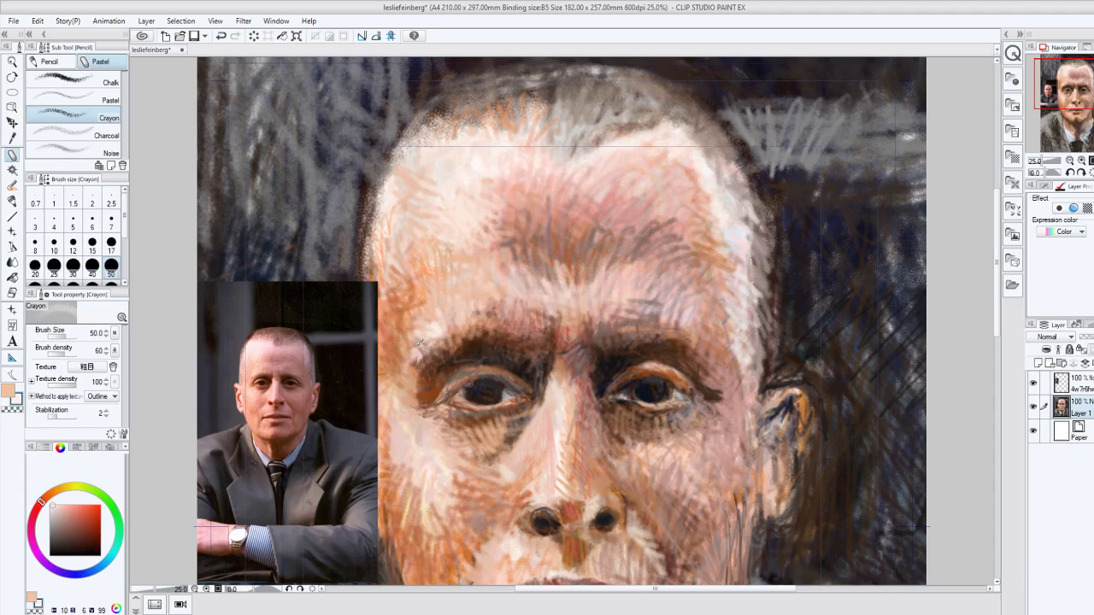
{"action": "left_click_drag", "start_coordinate": [419, 342], "coordinate": [439, 321]}
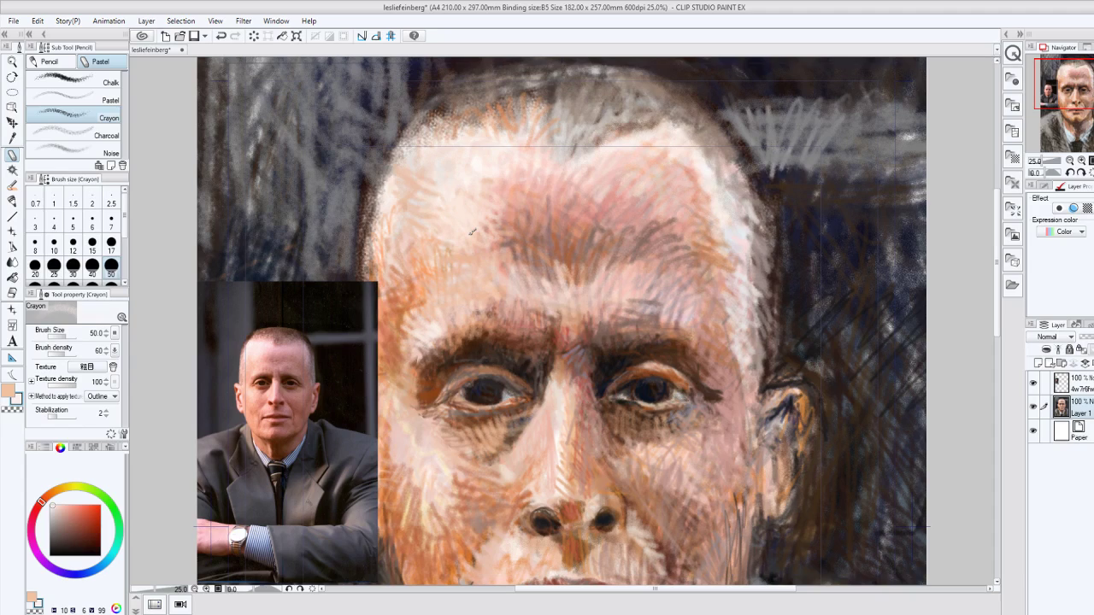
Add near-white pink highlights to the left forehead, the tip of the nose and the right cheek edge.
{"action": "left_click_drag", "start_coordinate": [492, 202], "coordinate": [511, 186]}
{"action": "left_click_drag", "start_coordinate": [443, 226], "coordinate": [446, 231]}
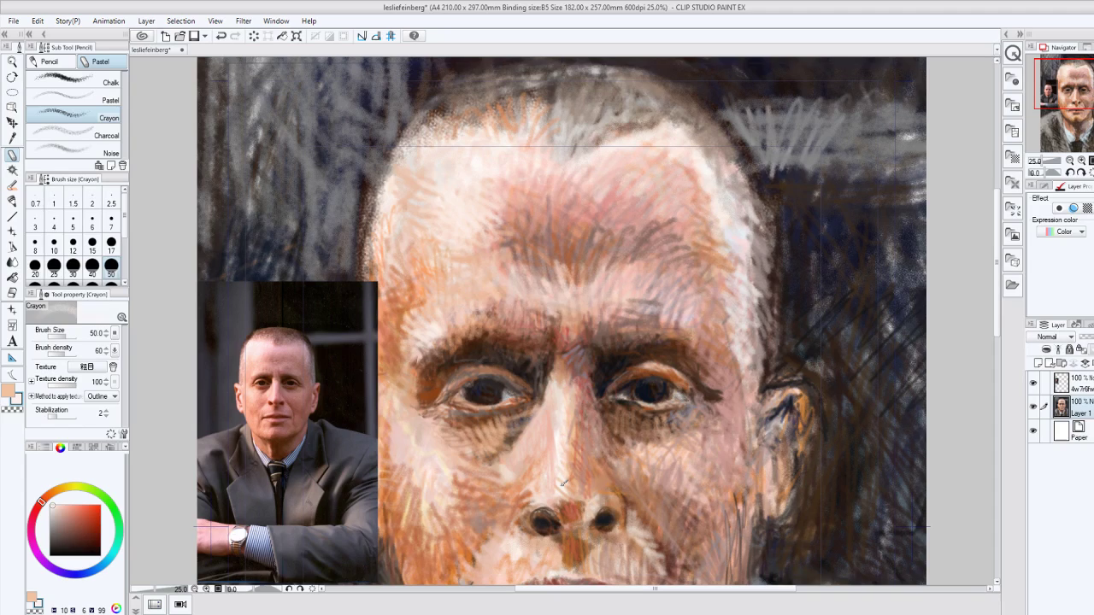
{"action": "mouse_move", "coordinate": [572, 506]}
{"action": "left_mouse_down"}
{"action": "mouse_move", "coordinate": [564, 492]}
{"action": "mouse_move", "coordinate": [566, 507]}
{"action": "left_mouse_up"}
{"action": "left_click_drag", "start_coordinate": [766, 470], "coordinate": [751, 439]}
Darken the crayon colour to a deep red-brown (H10 S53 V17) and undo the last stroke.
{"action": "scroll", "coordinate": [752, 441], "scroll_direction": "down", "scroll_amount": 2}
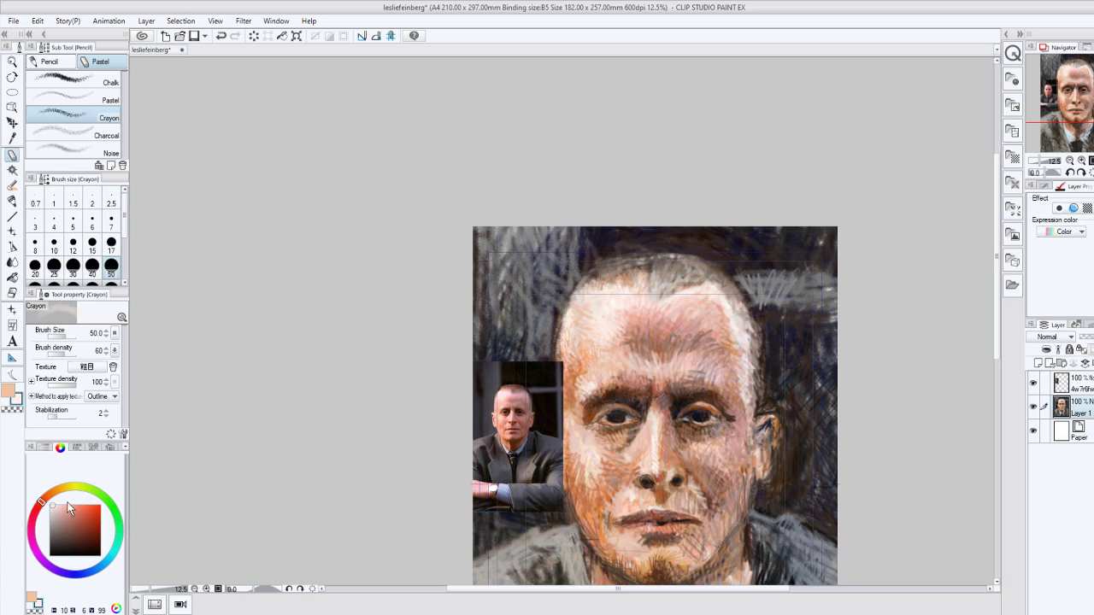
{"action": "left_click", "coordinate": [74, 531]}
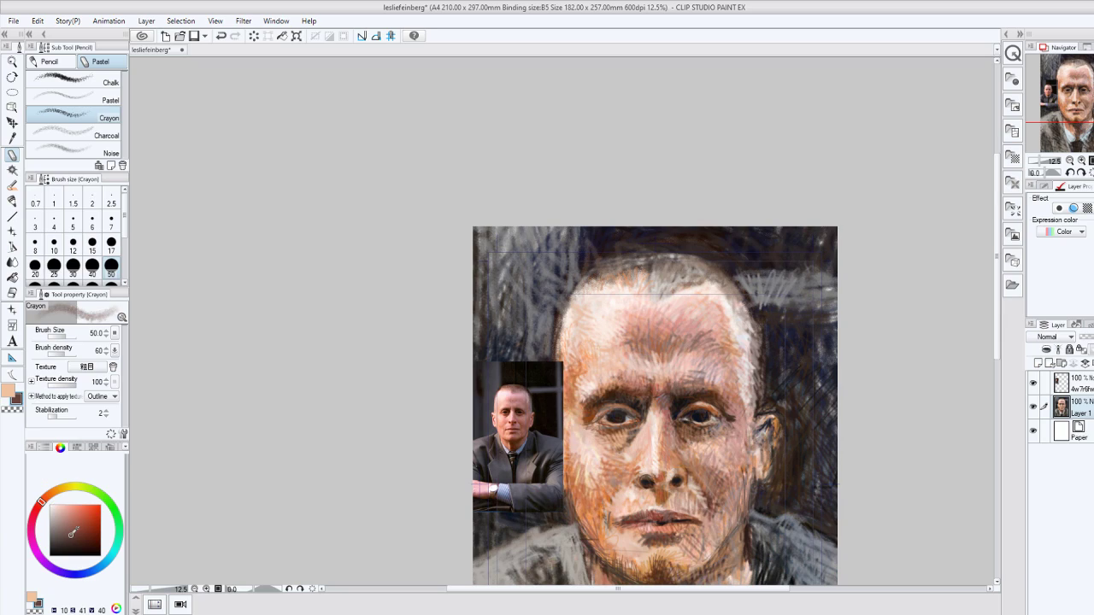
{"action": "left_click", "coordinate": [62, 536]}
{"action": "left_click", "coordinate": [76, 548]}
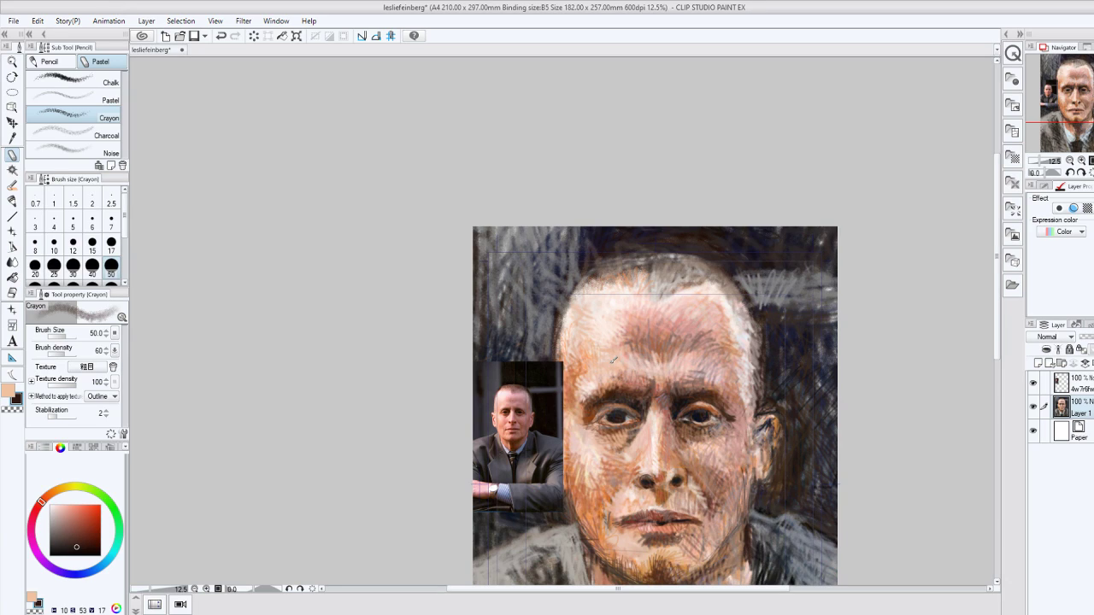
{"action": "key", "text": "ctrl+z"}
Change the crayon colour from pinkish reds to blue, settling on a slate blue (H212 S45 V59).
{"action": "left_click", "coordinate": [75, 507]}
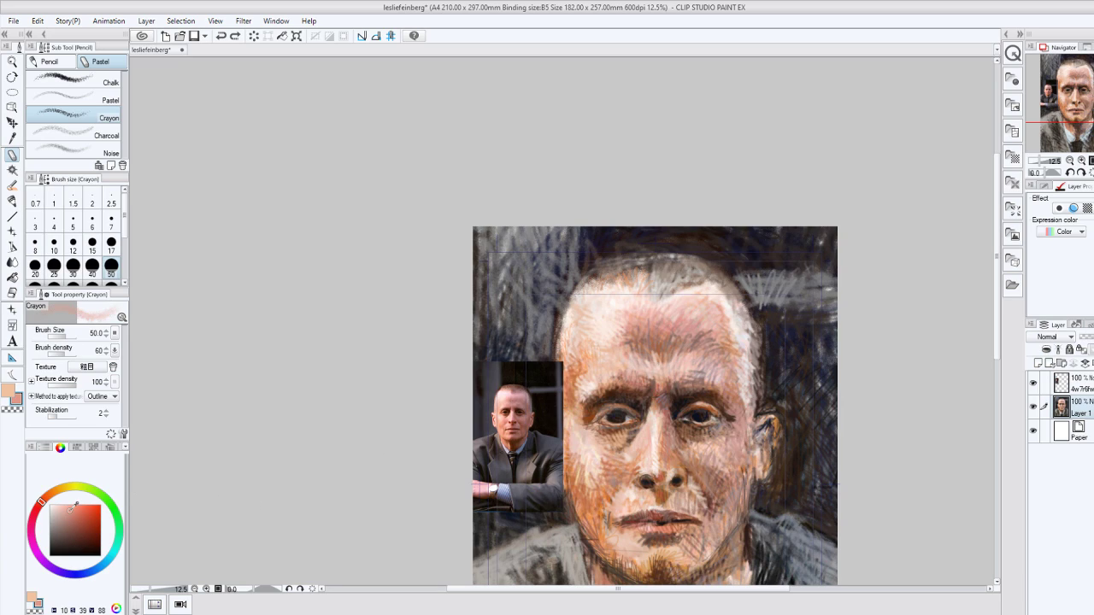
{"action": "left_click", "coordinate": [62, 511]}
{"action": "left_click", "coordinate": [76, 509]}
{"action": "left_click", "coordinate": [95, 569]}
{"action": "left_click", "coordinate": [81, 523]}
{"action": "left_click", "coordinate": [73, 505]}
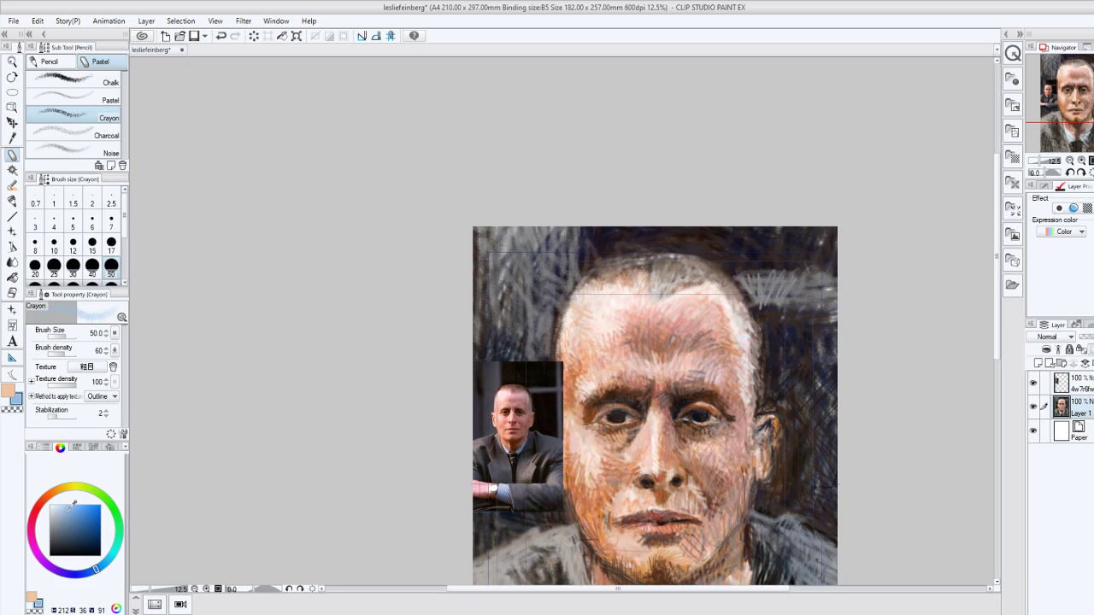
{"action": "left_click", "coordinate": [72, 525]}
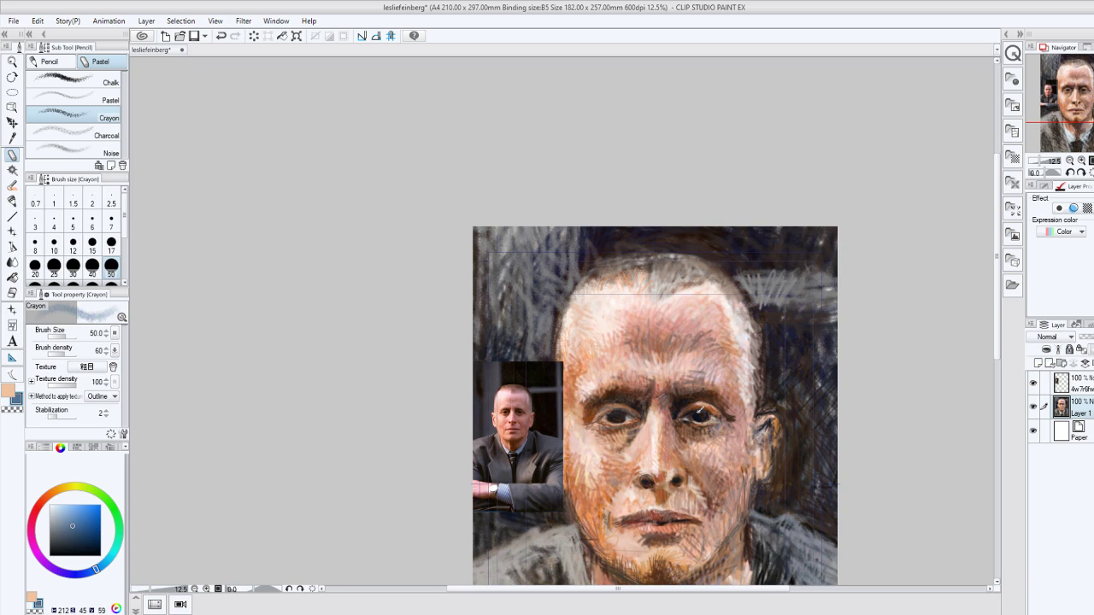
Mix a neutral light grey (S0 V74) and stroke it over the skin above the right eyebrow and toward the temple.
{"action": "scroll", "coordinate": [698, 412], "scroll_direction": "up", "scroll_amount": 2}
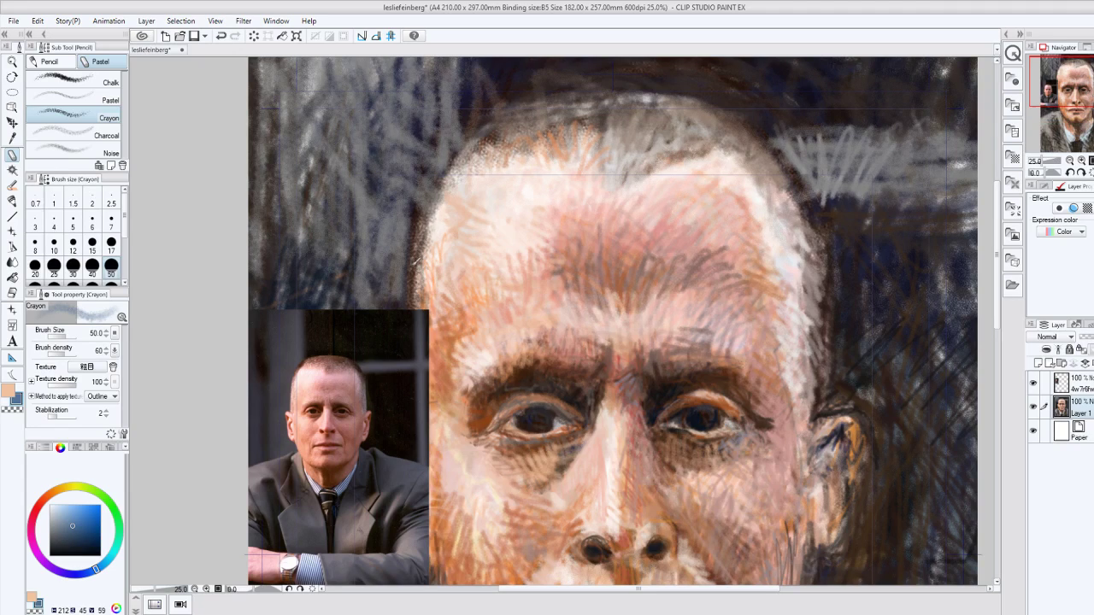
{"action": "left_click", "coordinate": [701, 193], "text": "alt"}
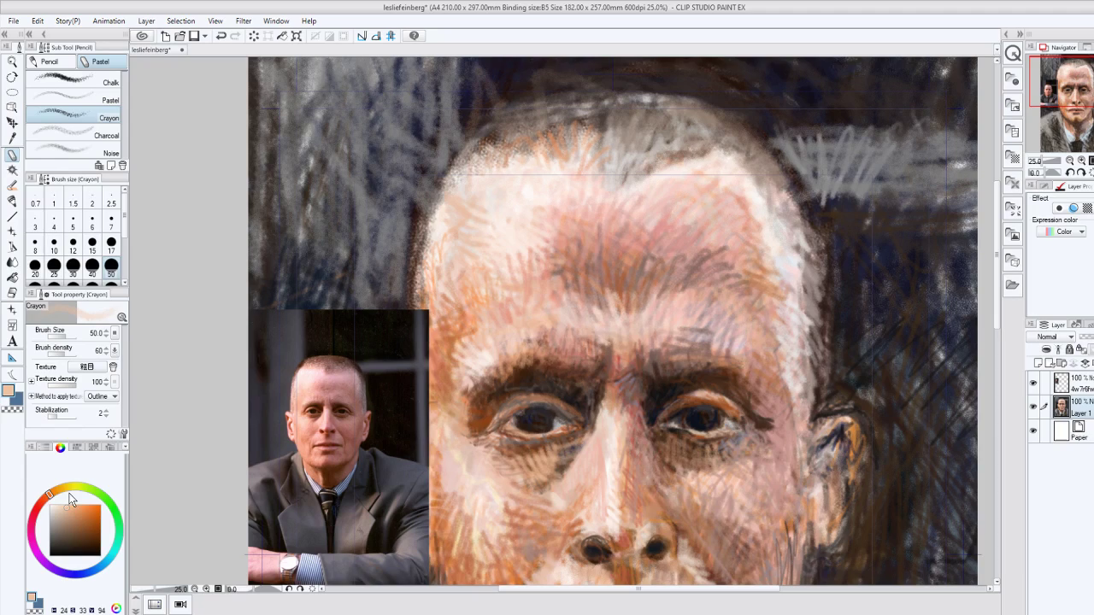
{"action": "left_click", "coordinate": [16, 400]}
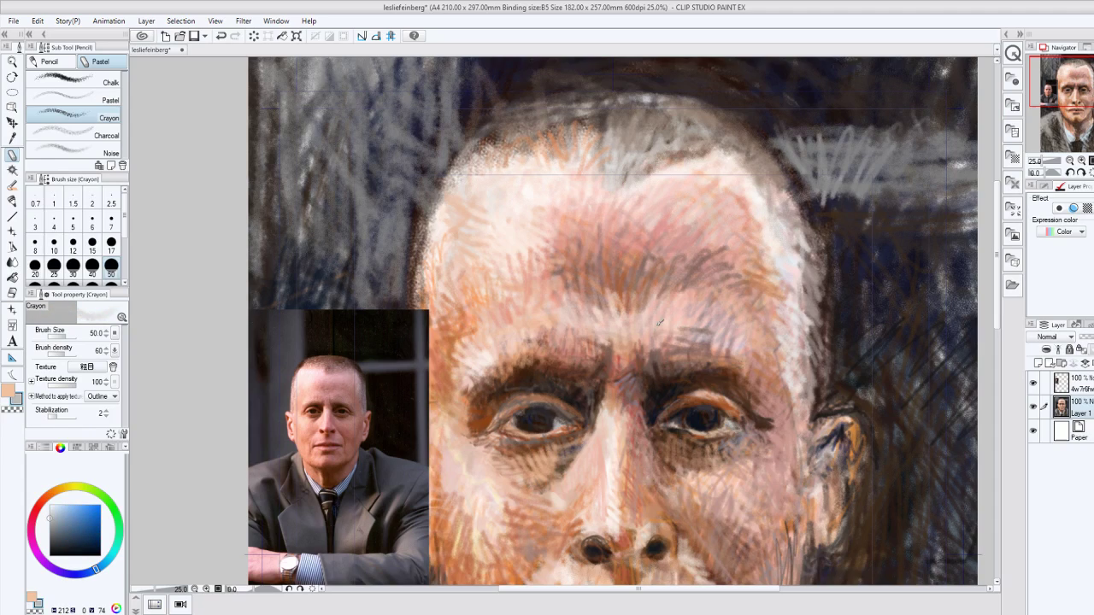
{"action": "left_click_drag", "start_coordinate": [665, 330], "coordinate": [714, 338]}
{"action": "left_click_drag", "start_coordinate": [792, 357], "coordinate": [783, 332]}
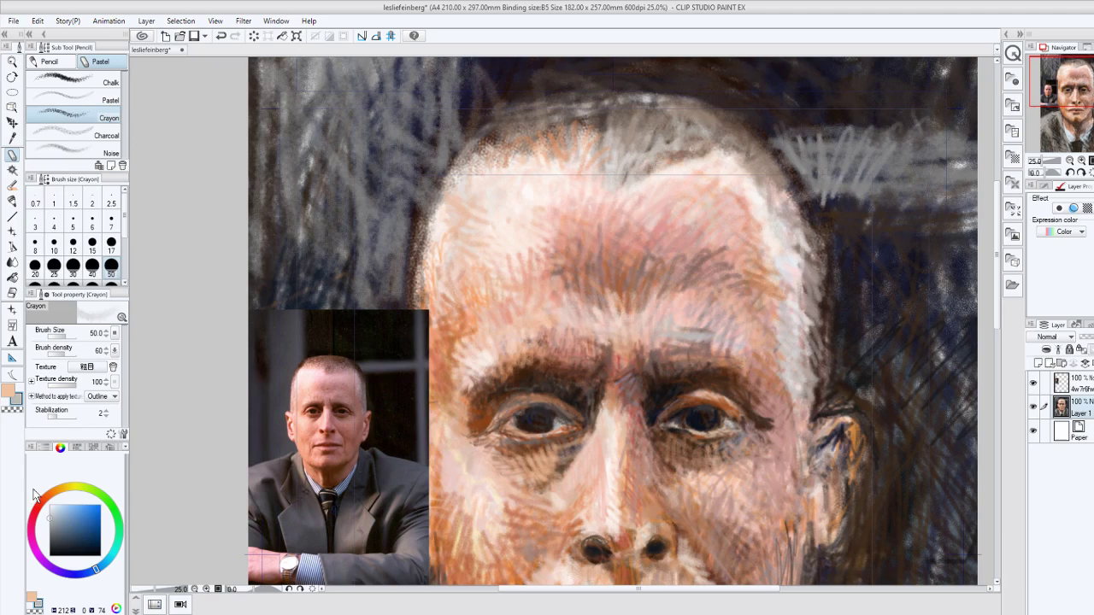
Mix a darker blue-grey (H212 S7 V60) and hatch it up the right temple and along the inner edge of the right ear.
{"action": "left_click", "coordinate": [53, 525]}
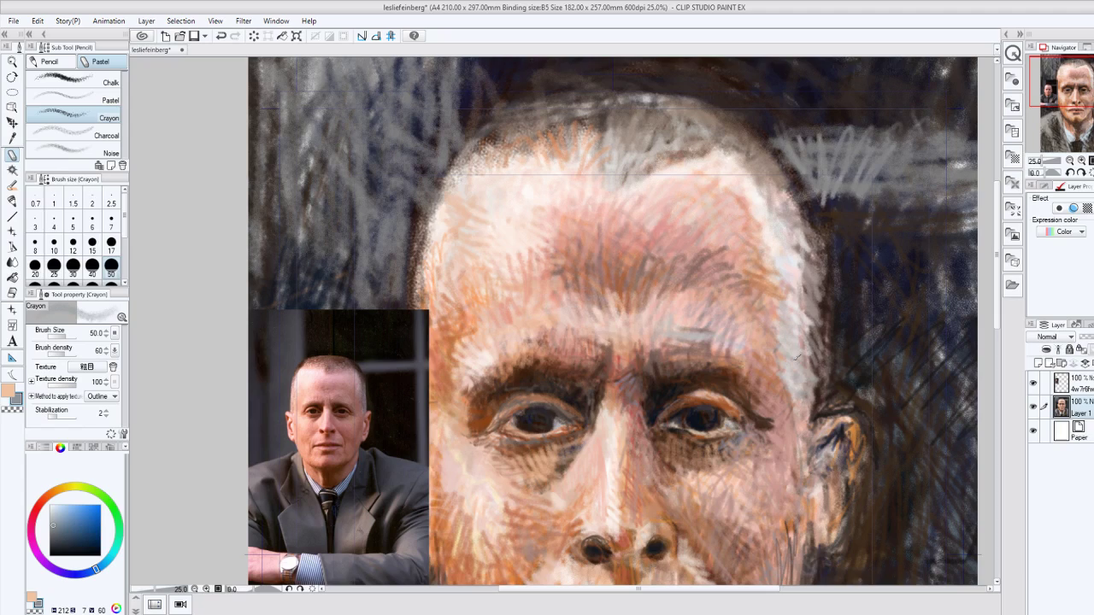
{"action": "mouse_move", "coordinate": [797, 357]}
{"action": "left_mouse_down"}
{"action": "mouse_move", "coordinate": [783, 322]}
{"action": "mouse_move", "coordinate": [774, 232]}
{"action": "left_mouse_up"}
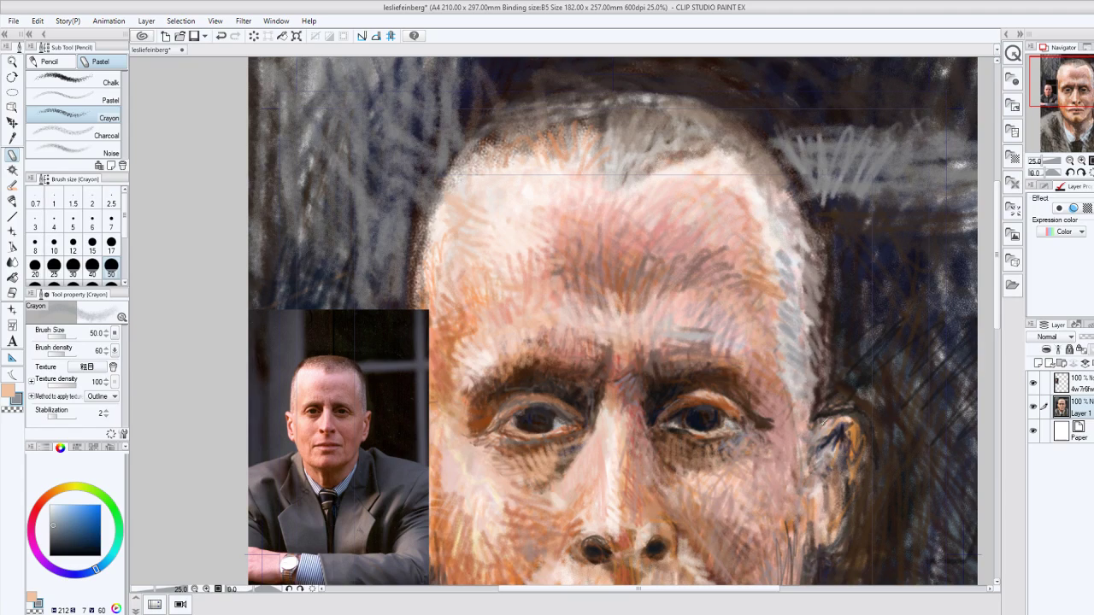
{"action": "left_click_drag", "start_coordinate": [810, 489], "coordinate": [819, 496]}
Mix a very dark brown with hue 17 and shade the inside of the right ear.
{"action": "left_click", "coordinate": [46, 500]}
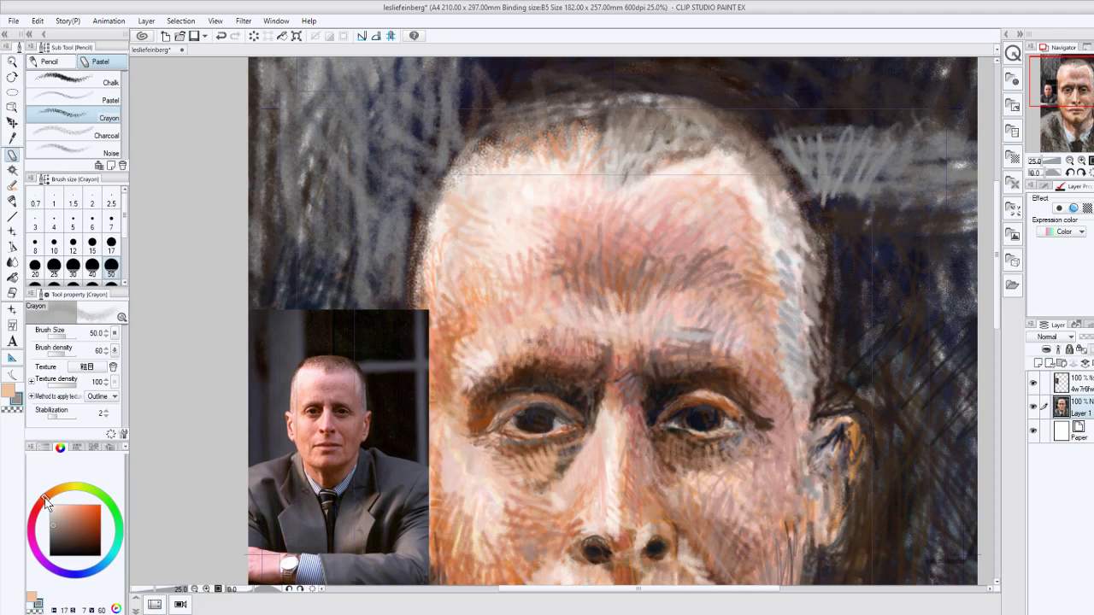
{"action": "left_click", "coordinate": [66, 542]}
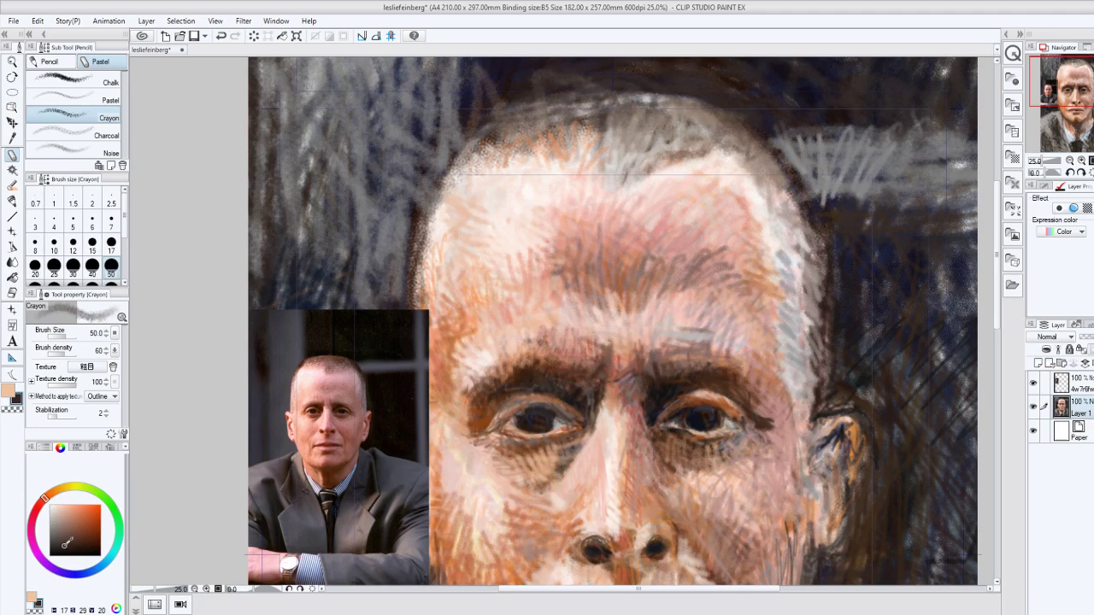
{"action": "left_click", "coordinate": [65, 545]}
{"action": "mouse_move", "coordinate": [814, 433]}
{"action": "left_mouse_down"}
{"action": "mouse_move", "coordinate": [846, 445]}
{"action": "mouse_move", "coordinate": [842, 470]}
{"action": "left_mouse_up"}
Mix a saturated rust (H17 S98 V62) and accent the right ear, the base of the nose and the skin above the right eyebrow.
{"action": "left_click", "coordinate": [89, 523]}
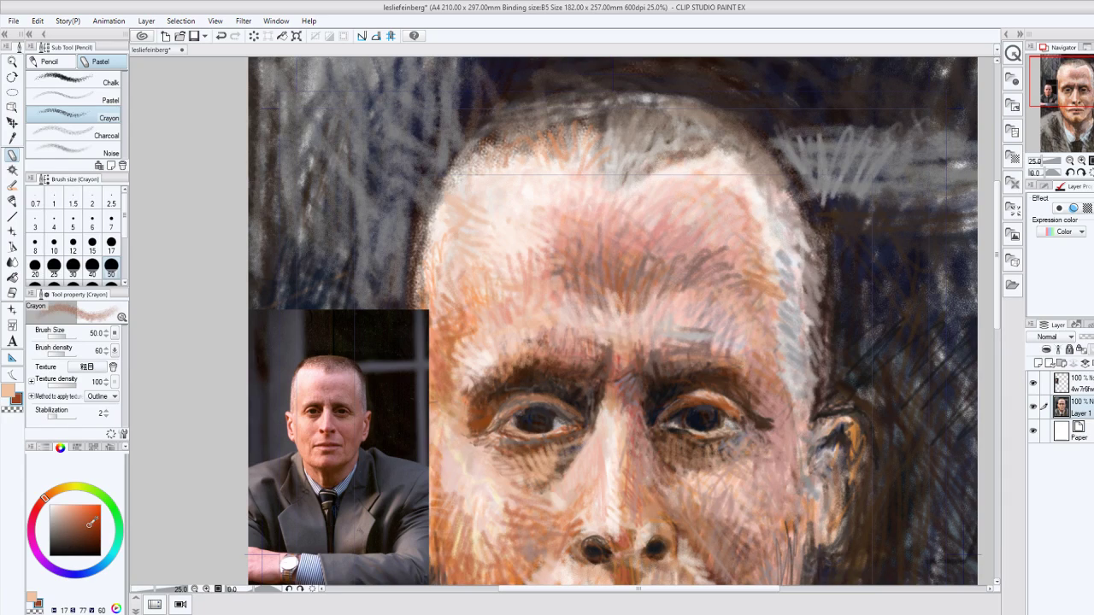
{"action": "left_click", "coordinate": [99, 524]}
{"action": "left_click_drag", "start_coordinate": [819, 440], "coordinate": [843, 449]}
{"action": "left_click_drag", "start_coordinate": [826, 489], "coordinate": [817, 513]}
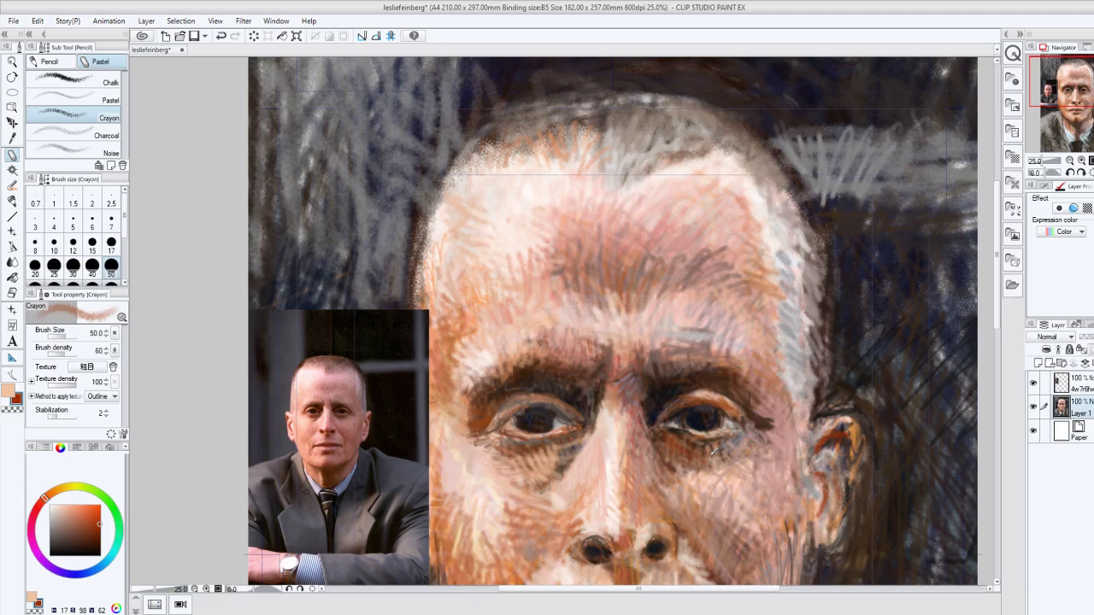
{"action": "left_click_drag", "start_coordinate": [616, 546], "coordinate": [630, 533]}
{"action": "mouse_move", "coordinate": [667, 318]}
{"action": "left_mouse_down"}
{"action": "mouse_move", "coordinate": [684, 340]}
{"action": "mouse_move", "coordinate": [714, 341]}
{"action": "left_mouse_up"}
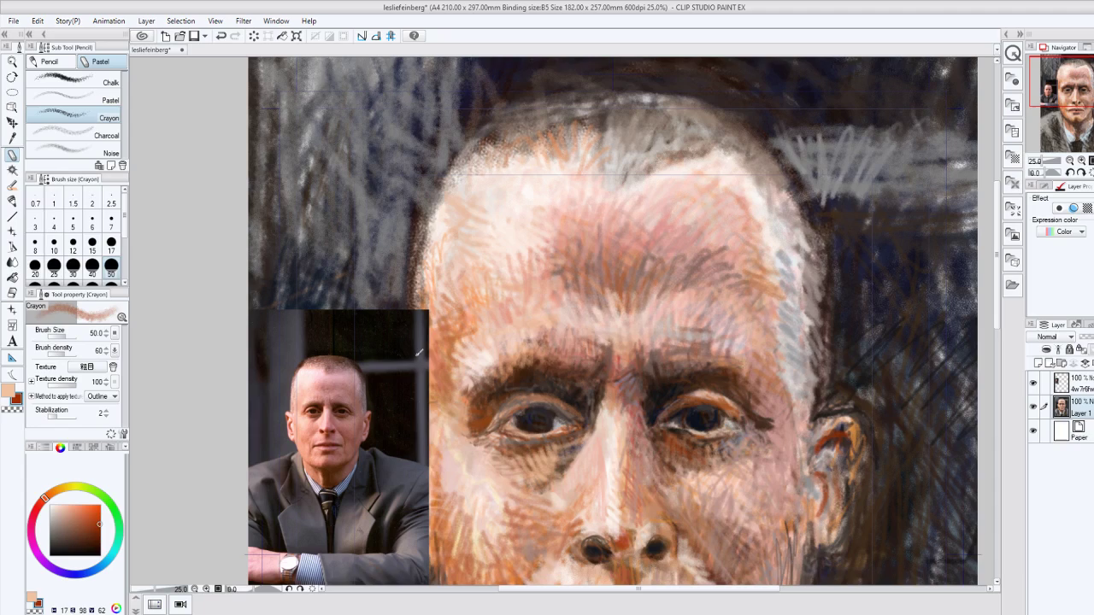
Mix a pale warm beige and stroke it over the short hair on the left side of the crown.
{"action": "left_click", "coordinate": [65, 511]}
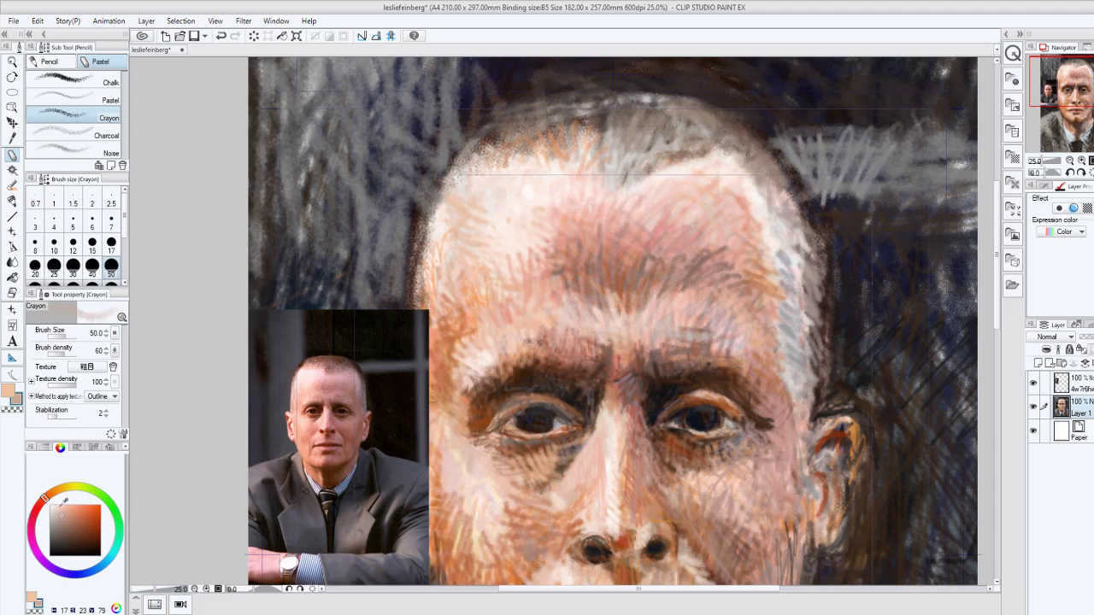
{"action": "left_click", "coordinate": [72, 508]}
{"action": "left_click", "coordinate": [68, 509]}
{"action": "left_click_drag", "start_coordinate": [540, 137], "coordinate": [558, 109]}
Try yellower beige tints, settle on a mid brown with hue 21, and hatch it into the hair on the left of the crown.
{"action": "left_click", "coordinate": [56, 491]}
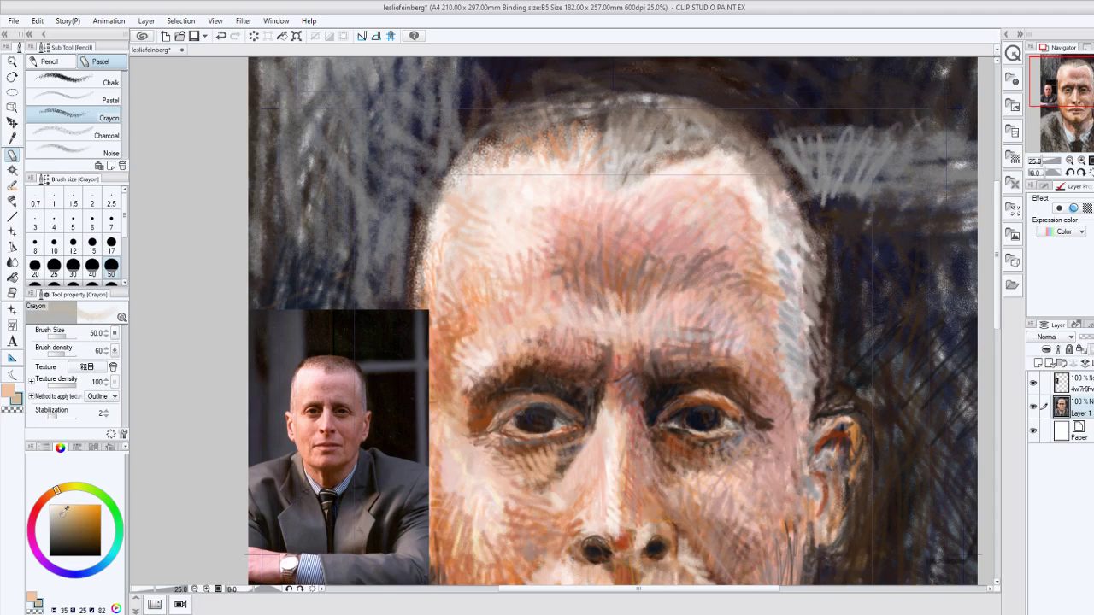
{"action": "left_click", "coordinate": [49, 496]}
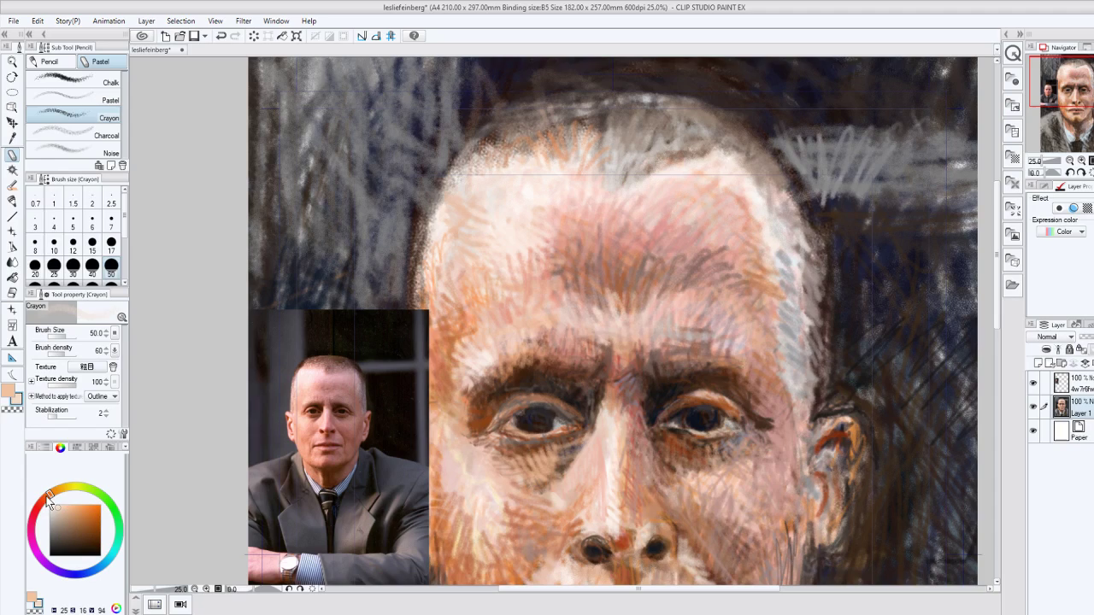
{"action": "left_click", "coordinate": [61, 515]}
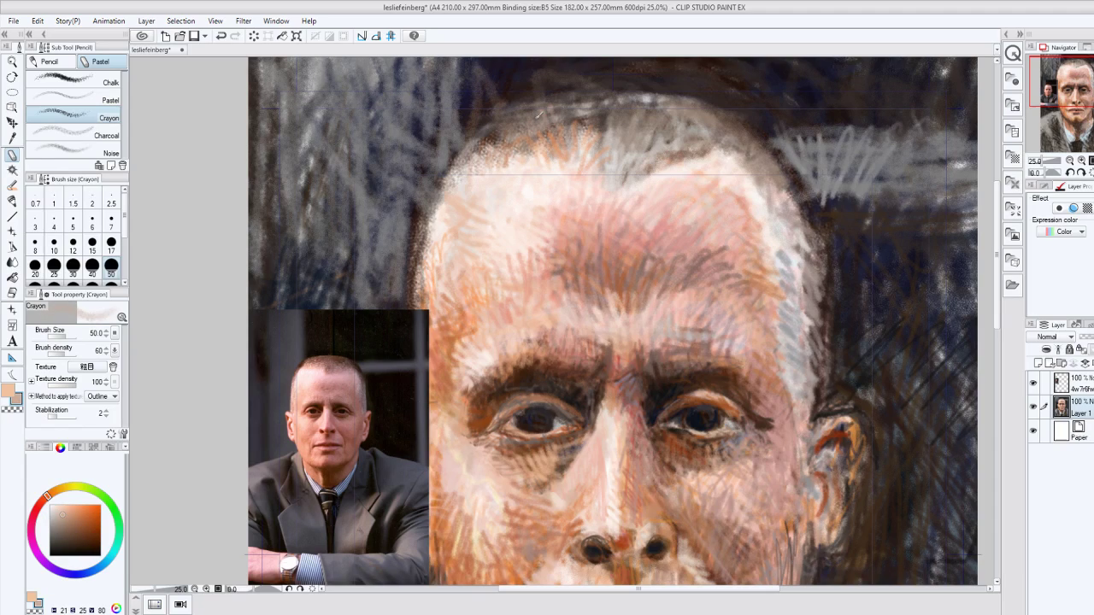
{"action": "left_click", "coordinate": [87, 523]}
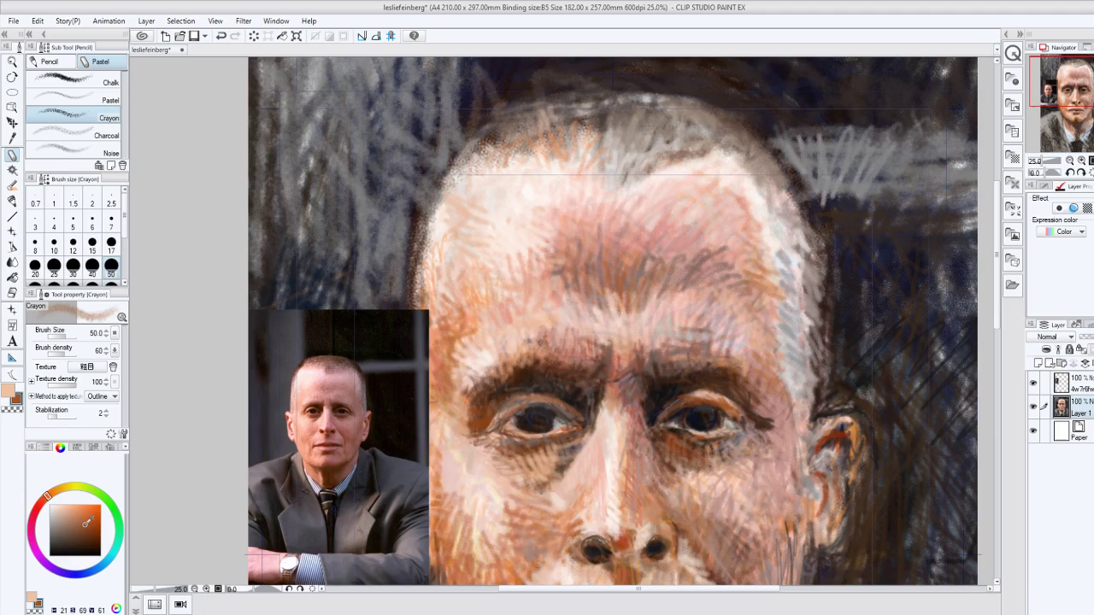
{"action": "left_click", "coordinate": [85, 530]}
{"action": "left_click_drag", "start_coordinate": [520, 140], "coordinate": [546, 115]}
Using a grey-blue (H217 S24 V61) at brush density 33, glaze the right temple, the right cheek and the skin below the lower lip.
{"action": "left_click", "coordinate": [94, 569]}
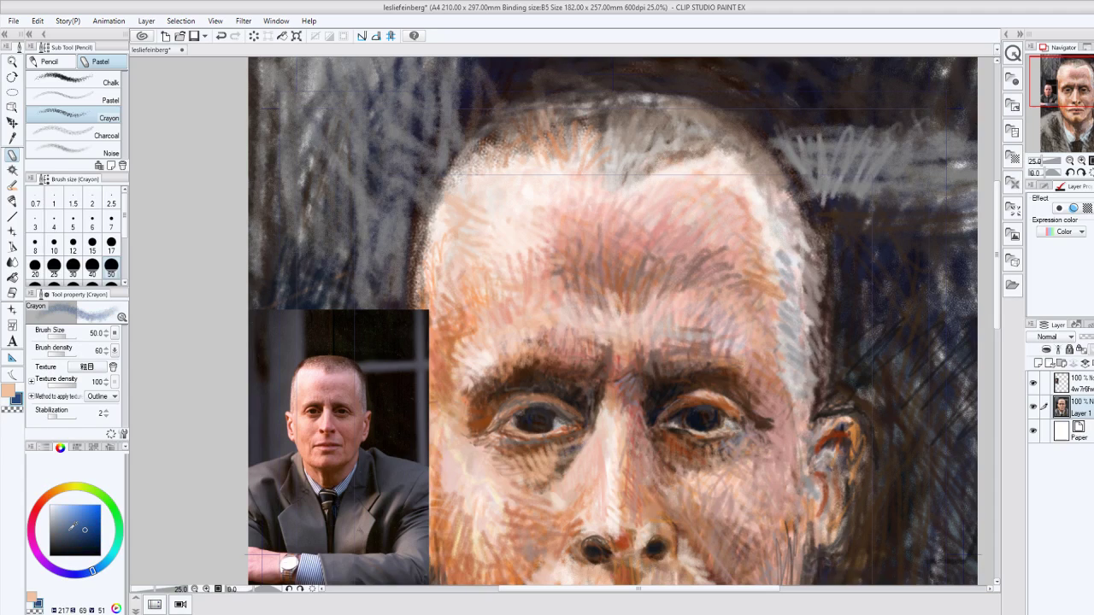
{"action": "left_click", "coordinate": [62, 525]}
{"action": "left_click", "coordinate": [56, 351]}
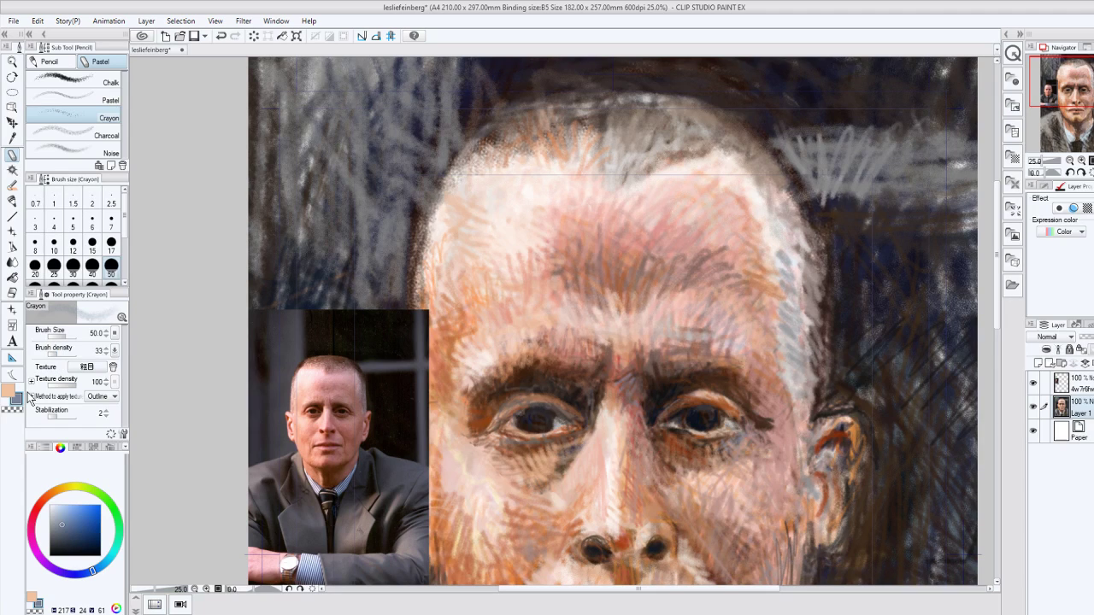
{"action": "left_click_drag", "start_coordinate": [997, 269], "coordinate": [998, 307]}
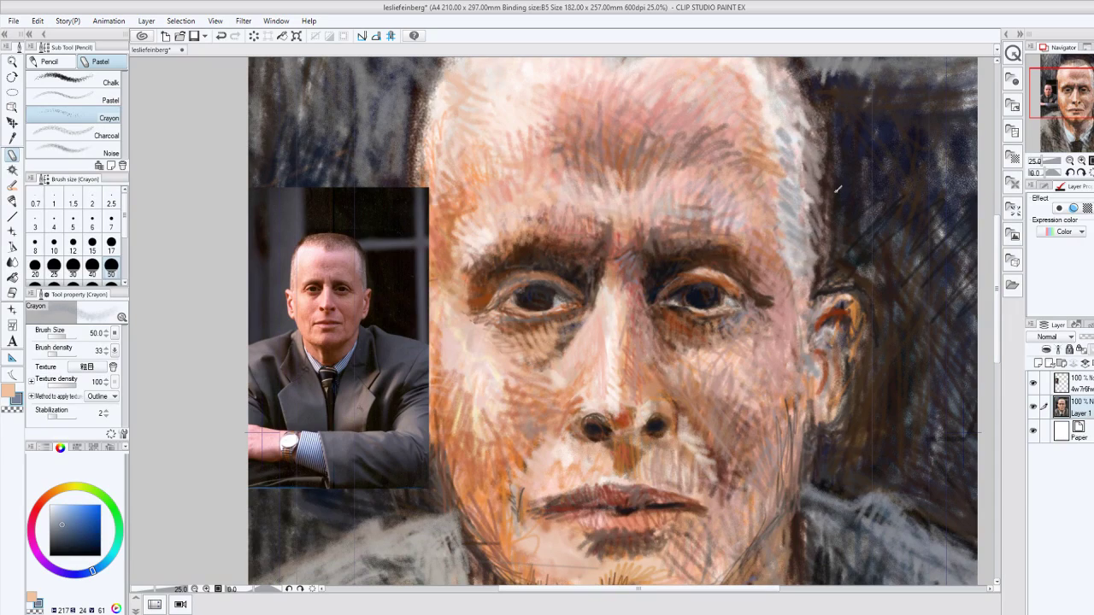
{"action": "left_click_drag", "start_coordinate": [786, 235], "coordinate": [776, 243]}
{"action": "mouse_move", "coordinate": [728, 347]}
{"action": "left_mouse_down"}
{"action": "mouse_move", "coordinate": [720, 371]}
{"action": "mouse_move", "coordinate": [744, 344]}
{"action": "left_mouse_up"}
{"action": "scroll", "coordinate": [838, 346], "scroll_direction": "down", "scroll_amount": 2}
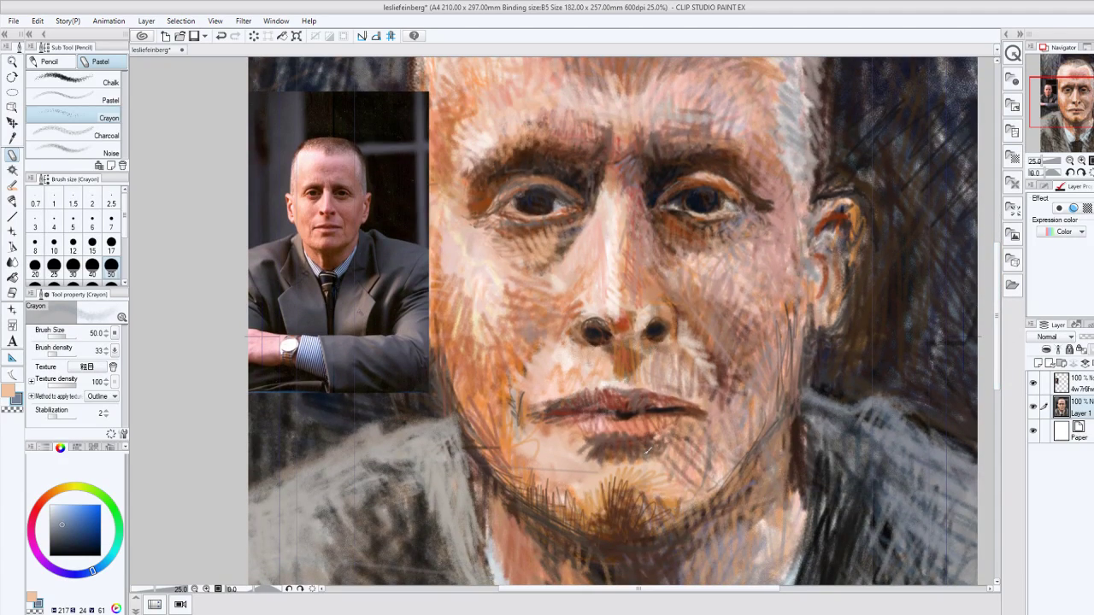
{"action": "mouse_move", "coordinate": [648, 450]}
{"action": "left_mouse_down"}
{"action": "mouse_move", "coordinate": [654, 482]}
{"action": "mouse_move", "coordinate": [637, 488]}
{"action": "mouse_move", "coordinate": [666, 457]}
{"action": "left_mouse_up"}
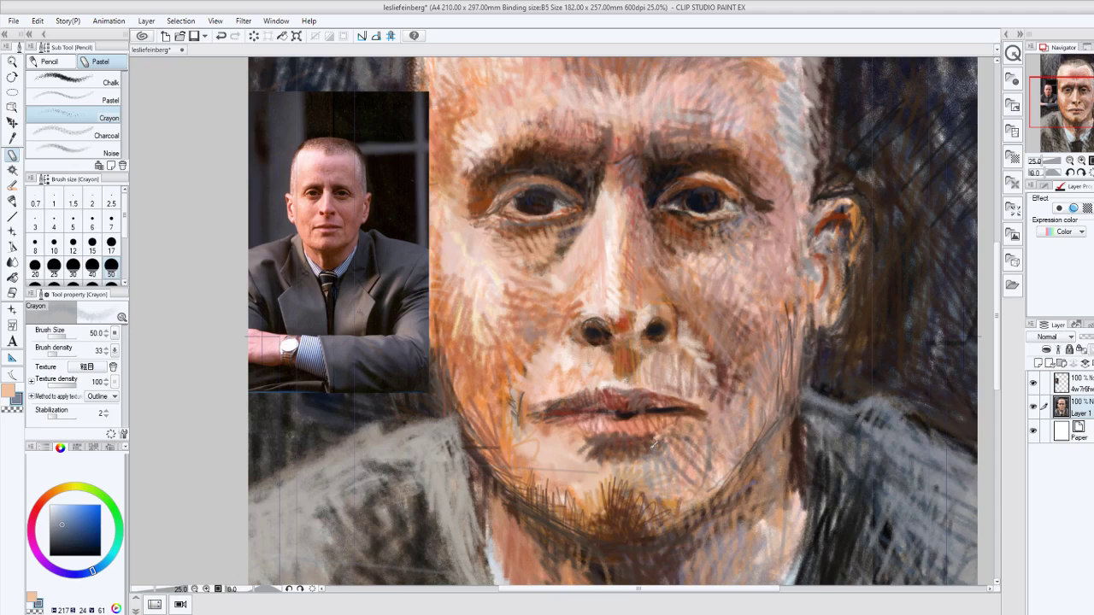
Switch to the main colour, mix a terracotta (H16 S53 V75) and stroke it over the top of the right ear.
{"action": "left_click", "coordinate": [9, 392]}
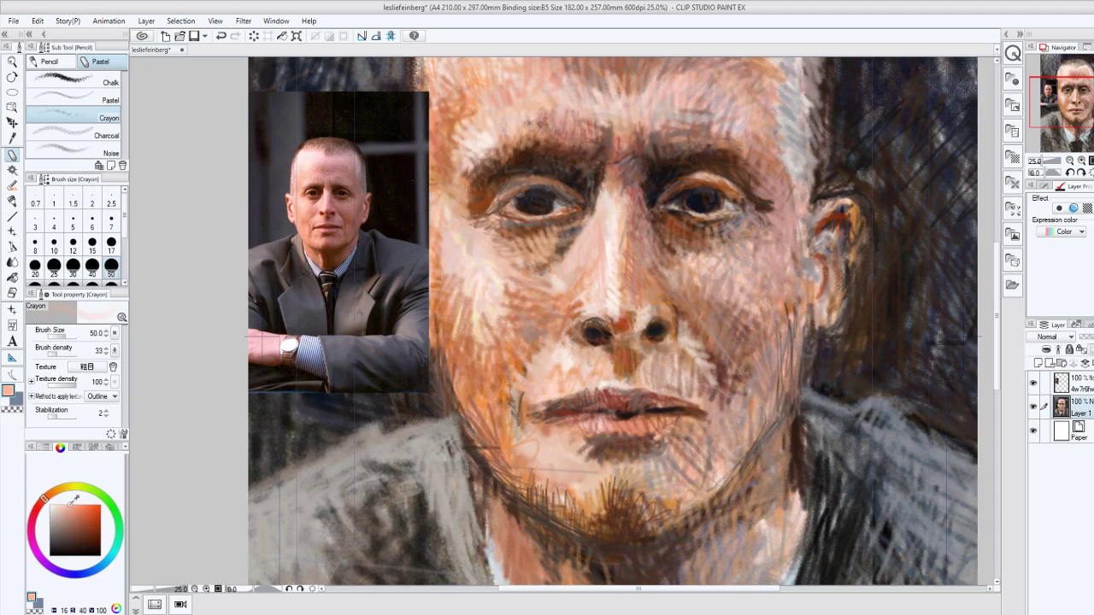
{"action": "left_click", "coordinate": [79, 517]}
{"action": "left_click", "coordinate": [76, 518]}
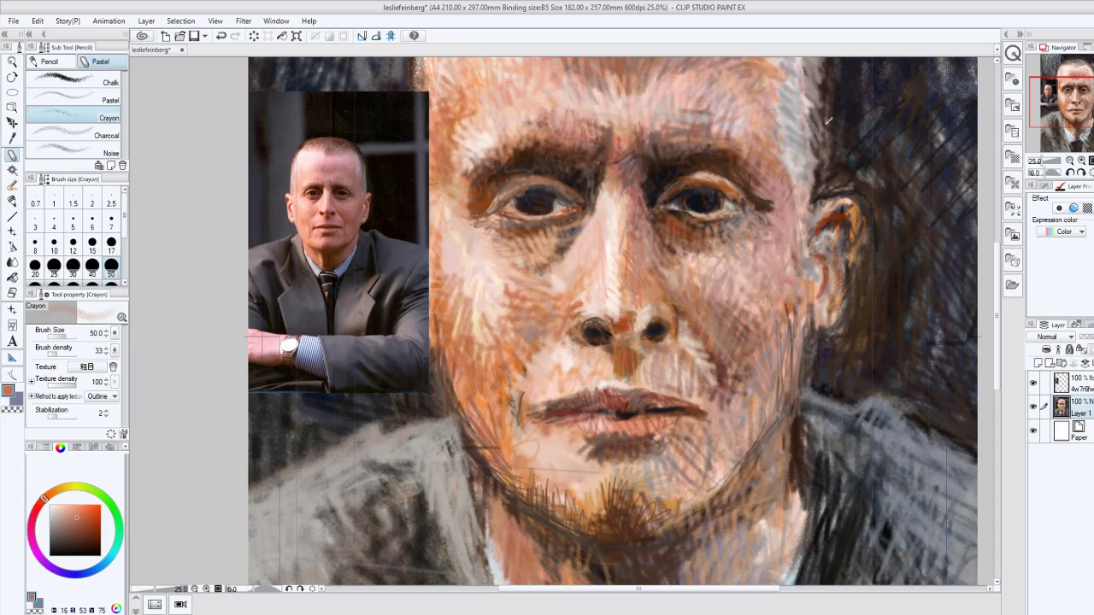
{"action": "mouse_move", "coordinate": [814, 193]}
{"action": "left_mouse_down"}
{"action": "mouse_move", "coordinate": [825, 208]}
{"action": "mouse_move", "coordinate": [834, 193]}
{"action": "left_mouse_up"}
Lighten the colour to a bright peach (H16 S35 V100) and highlight the upper front rim of the right ear.
{"action": "left_click", "coordinate": [73, 504]}
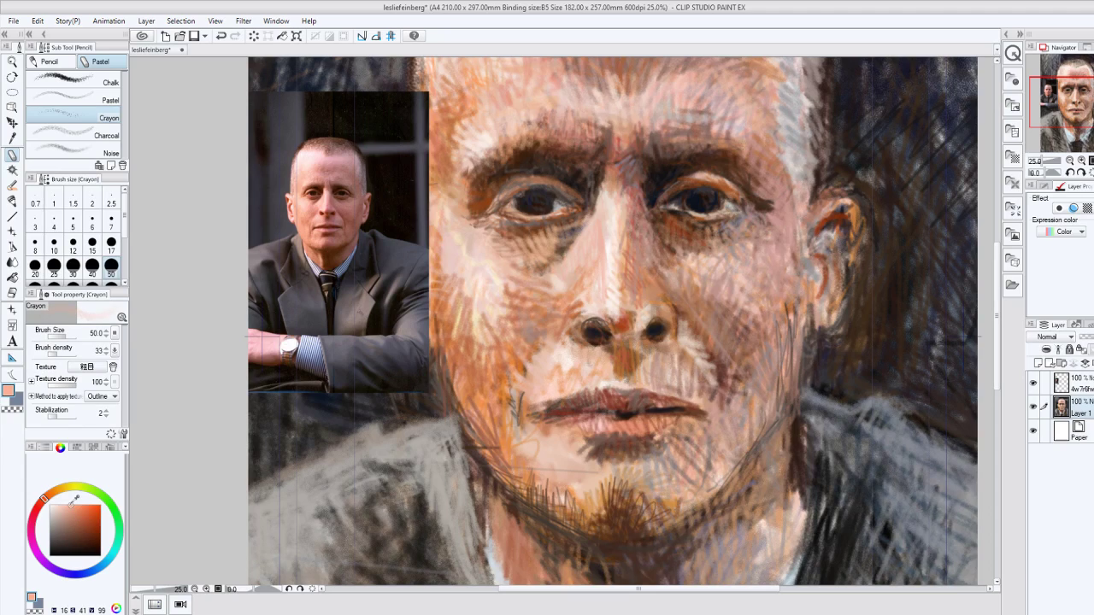
{"action": "left_click", "coordinate": [67, 505]}
{"action": "left_click_drag", "start_coordinate": [801, 227], "coordinate": [826, 198]}
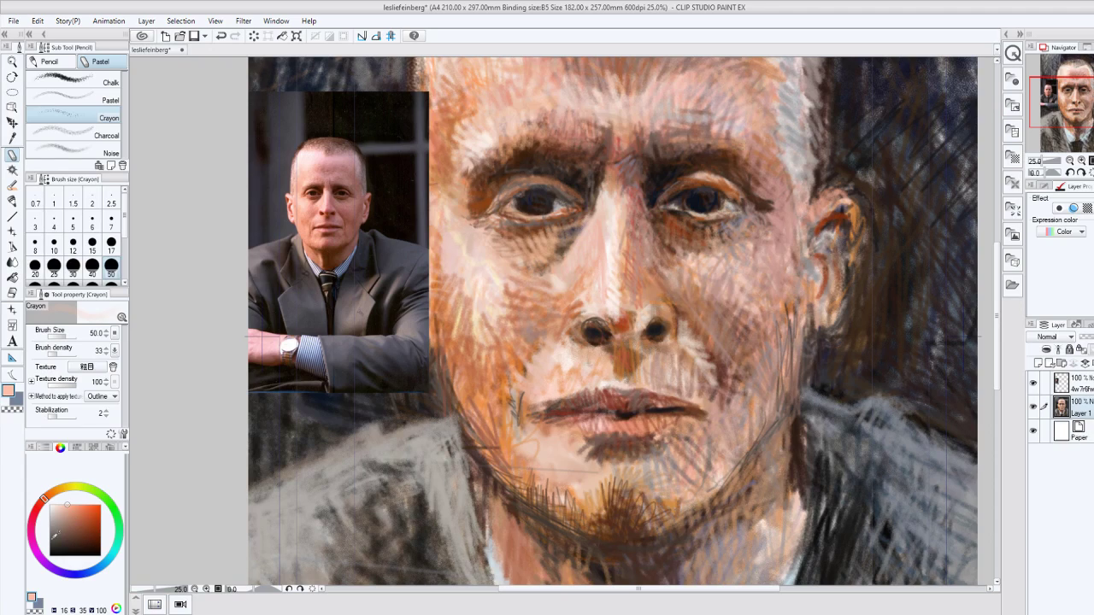
Mix a near-black brown (H16 S28 V13) and darken the outer edge and upper hollow of the right ear.
{"action": "left_click", "coordinate": [63, 550]}
{"action": "mouse_move", "coordinate": [838, 195]}
{"action": "left_mouse_down"}
{"action": "mouse_move", "coordinate": [855, 237]}
{"action": "mouse_move", "coordinate": [857, 195]}
{"action": "mouse_move", "coordinate": [858, 229]}
{"action": "mouse_move", "coordinate": [825, 327]}
{"action": "left_mouse_up"}
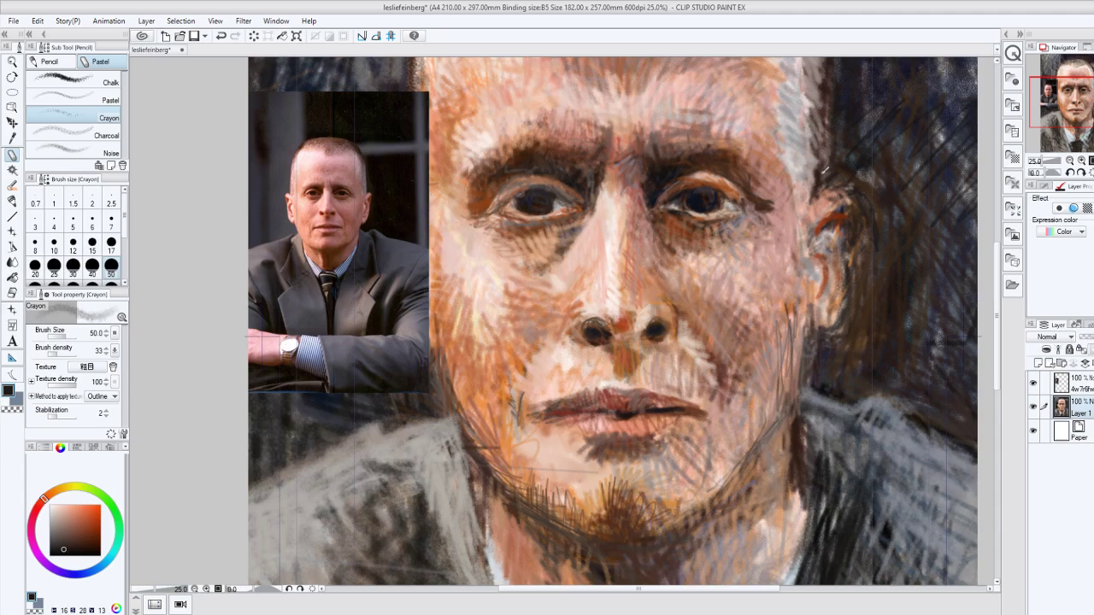
{"action": "left_click_drag", "start_coordinate": [810, 239], "coordinate": [833, 210]}
Sample a peach from the cheek, shift it to a dusty pink (H11 S35 V90), and paint the right ear's upper rim and inner folds.
{"action": "left_click", "coordinate": [720, 282], "text": "alt"}
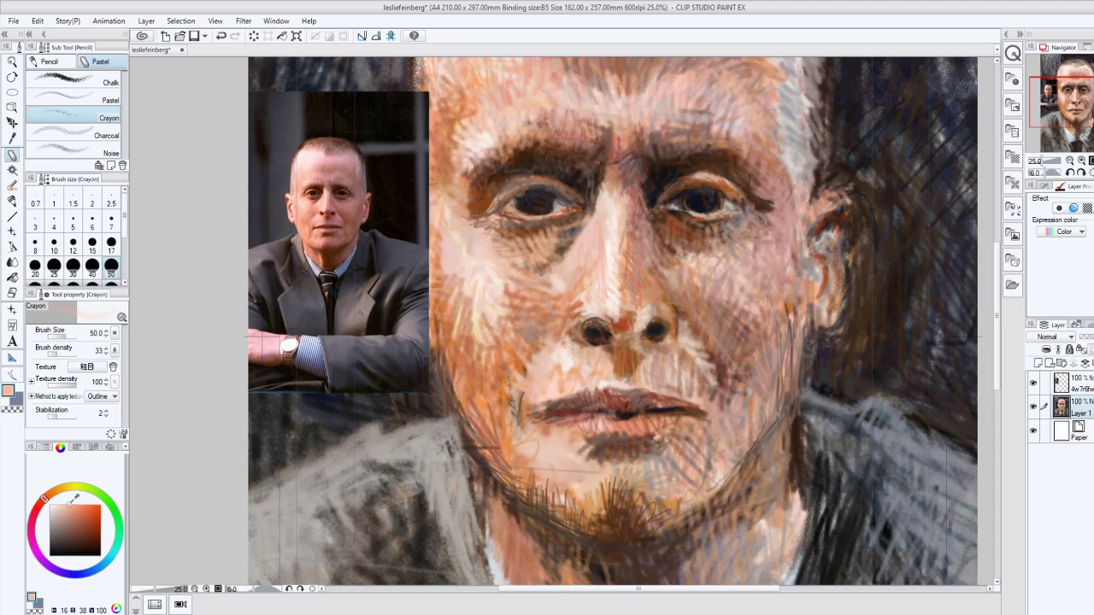
{"action": "left_click", "coordinate": [43, 505]}
{"action": "mouse_move", "coordinate": [819, 224]}
{"action": "left_mouse_down"}
{"action": "mouse_move", "coordinate": [842, 209]}
{"action": "mouse_move", "coordinate": [850, 219]}
{"action": "mouse_move", "coordinate": [846, 207]}
{"action": "left_mouse_up"}
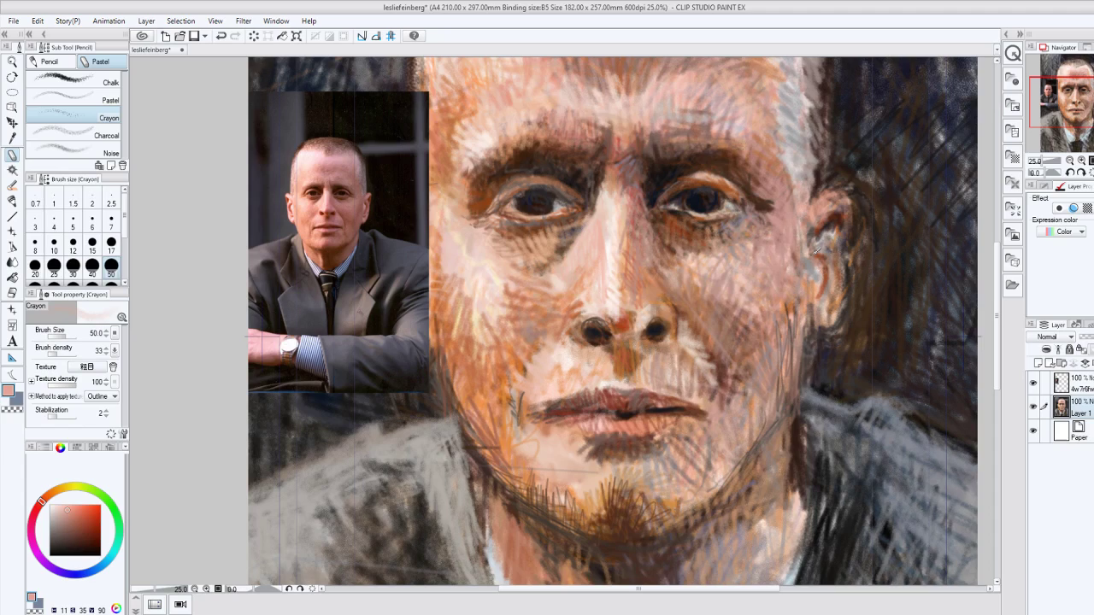
{"action": "left_click_drag", "start_coordinate": [817, 249], "coordinate": [827, 287]}
Shade the folds inside the right ear with a red-brown (H11 S56 V62) and a darker brown (H11 S41 V39).
{"action": "left_click", "coordinate": [692, 224], "text": "alt"}
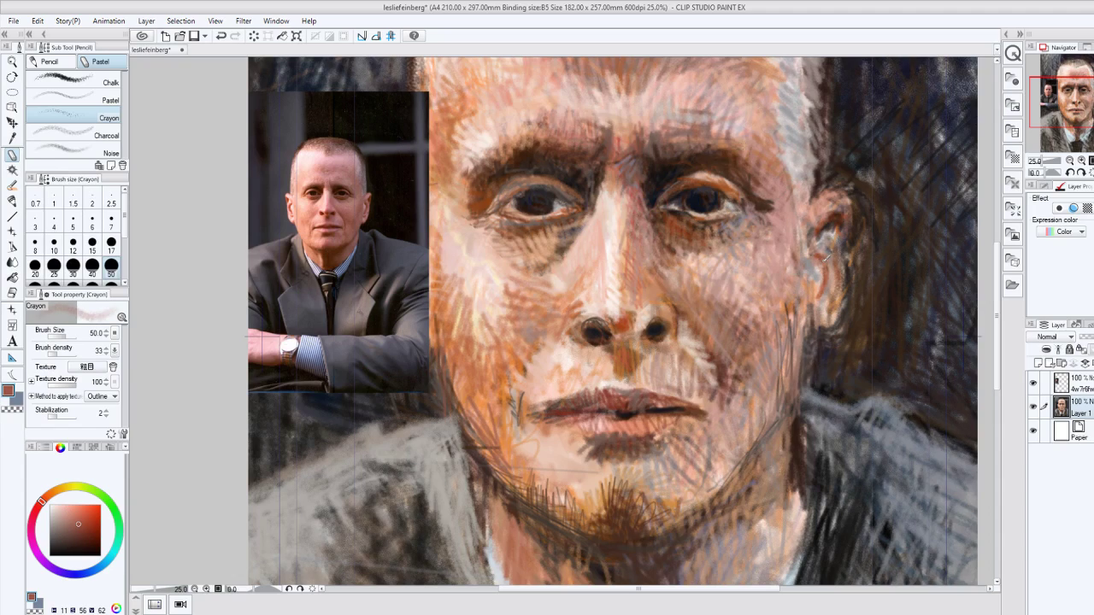
{"action": "mouse_move", "coordinate": [826, 256]}
{"action": "left_mouse_down"}
{"action": "mouse_move", "coordinate": [832, 214]}
{"action": "mouse_move", "coordinate": [810, 229]}
{"action": "left_mouse_up"}
{"action": "left_click", "coordinate": [72, 531]}
{"action": "left_click", "coordinate": [71, 536]}
{"action": "left_click_drag", "start_coordinate": [836, 207], "coordinate": [816, 237]}
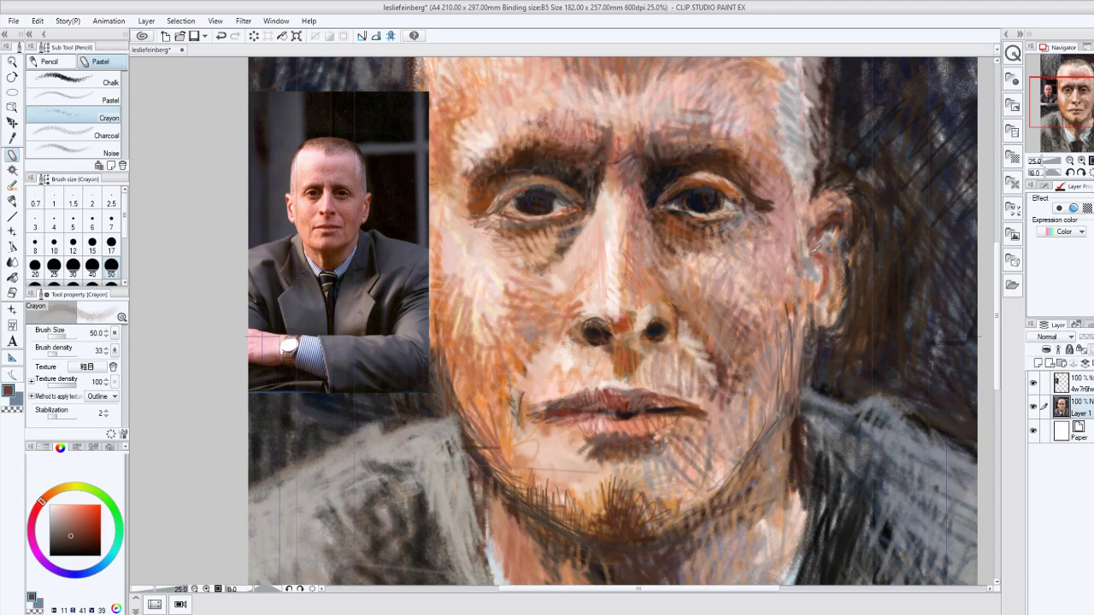
Hatch the dark brown from the front of the right ear down to the jaw and up along the cheek's edge.
{"action": "mouse_move", "coordinate": [816, 249]}
{"action": "left_mouse_down"}
{"action": "mouse_move", "coordinate": [822, 296]}
{"action": "mouse_move", "coordinate": [809, 375]}
{"action": "left_mouse_up"}
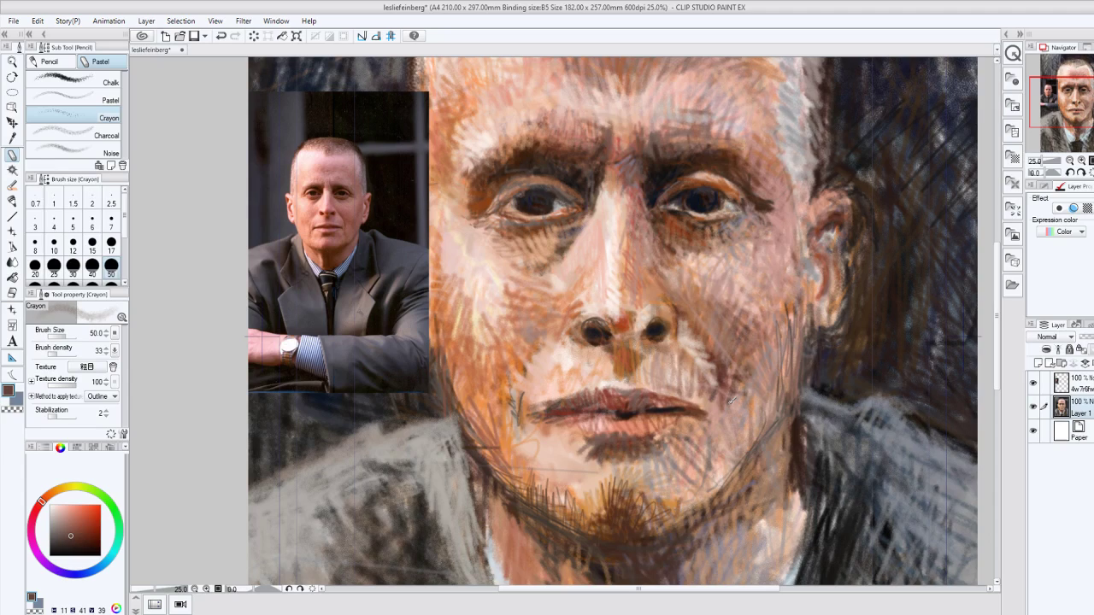
{"action": "mouse_move", "coordinate": [747, 442]}
{"action": "left_mouse_down"}
{"action": "mouse_move", "coordinate": [775, 414]}
{"action": "mouse_move", "coordinate": [795, 323]}
{"action": "left_mouse_up"}
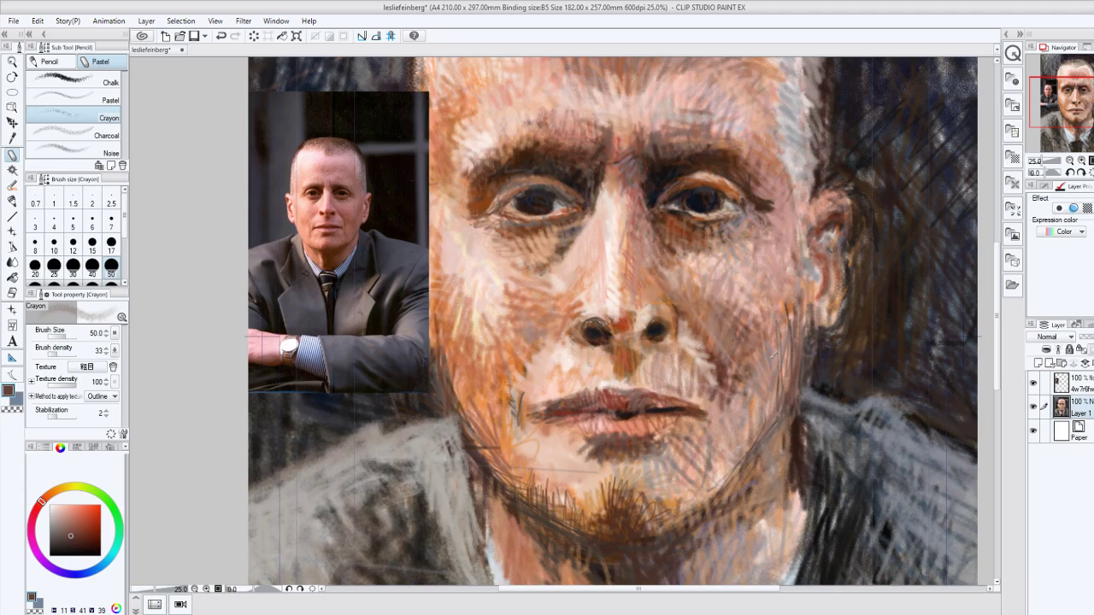
{"action": "left_click_drag", "start_coordinate": [765, 398], "coordinate": [775, 335]}
{"action": "mouse_move", "coordinate": [752, 398]}
{"action": "left_mouse_down"}
{"action": "mouse_move", "coordinate": [783, 345]}
{"action": "mouse_move", "coordinate": [793, 264]}
{"action": "left_mouse_up"}
{"action": "left_click_drag", "start_coordinate": [768, 343], "coordinate": [788, 256]}
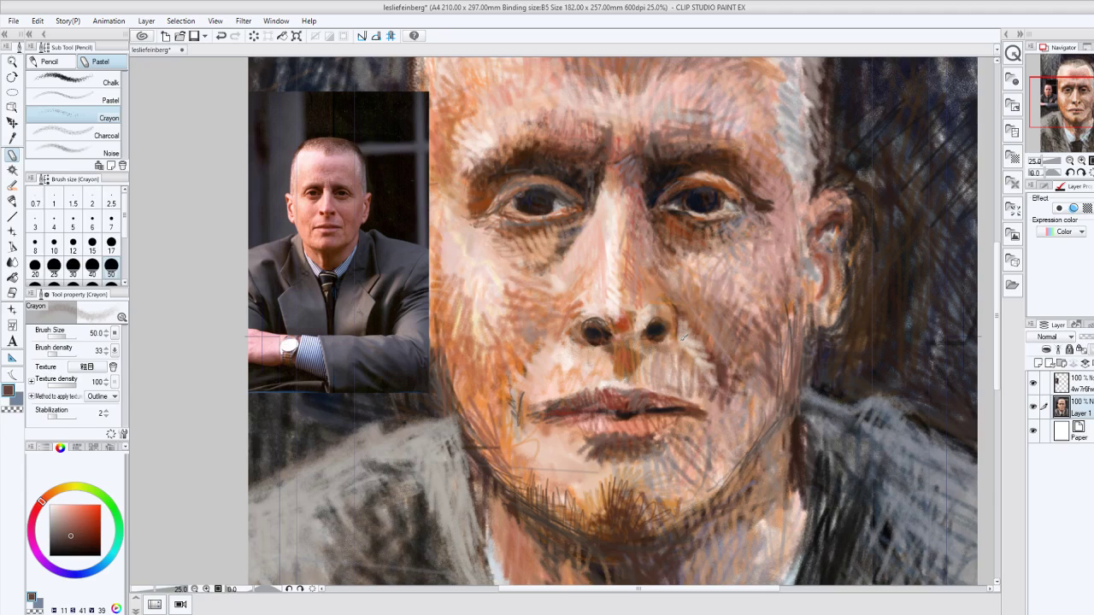
Mix a deep red-brown (H11 S92 V33) and hatch the right side of the nose and the creases beside both mouth corners.
{"action": "left_click", "coordinate": [94, 537]}
{"action": "left_click", "coordinate": [96, 539]}
{"action": "left_click_drag", "start_coordinate": [670, 284], "coordinate": [694, 316]}
{"action": "mouse_move", "coordinate": [732, 397]}
{"action": "left_mouse_down"}
{"action": "mouse_move", "coordinate": [676, 300]}
{"action": "mouse_move", "coordinate": [723, 387]}
{"action": "left_mouse_up"}
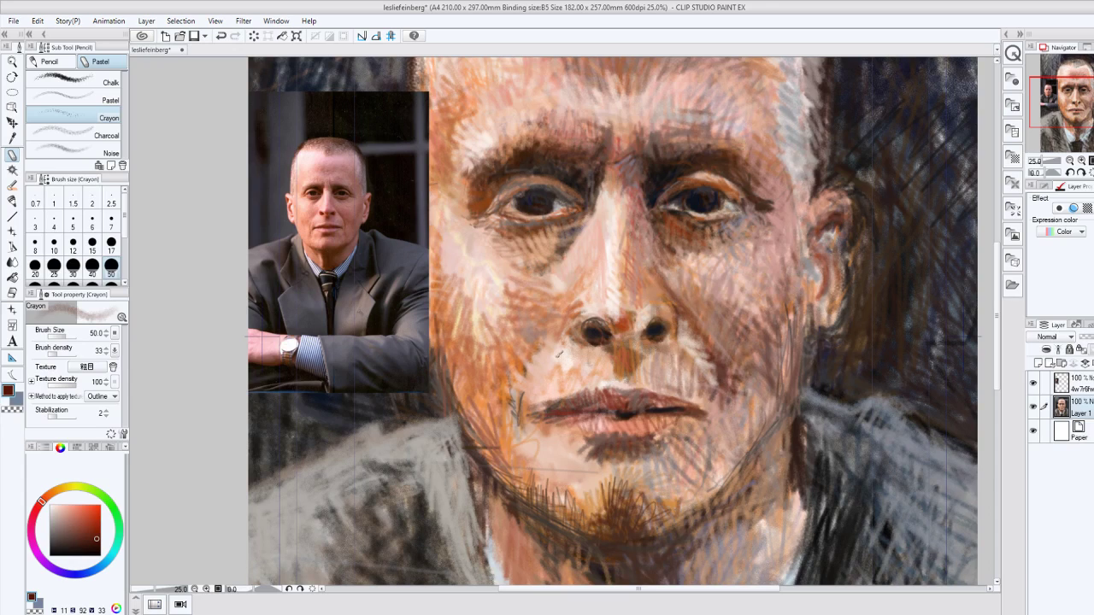
{"action": "mouse_move", "coordinate": [540, 371]}
{"action": "left_mouse_down"}
{"action": "mouse_move", "coordinate": [549, 326]}
{"action": "mouse_move", "coordinate": [525, 415]}
{"action": "left_mouse_up"}
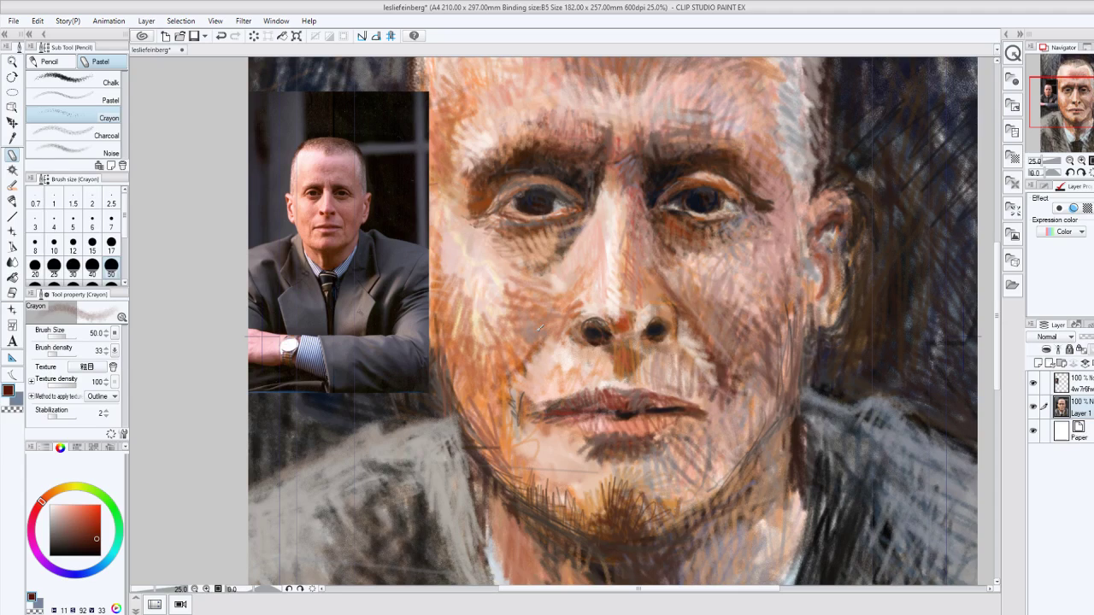
Hatch the deep red-brown over the left cheek fold, the left mouth corner, below the lower lip and from the chin up the right jaw.
{"action": "left_click_drag", "start_coordinate": [539, 327], "coordinate": [524, 353]}
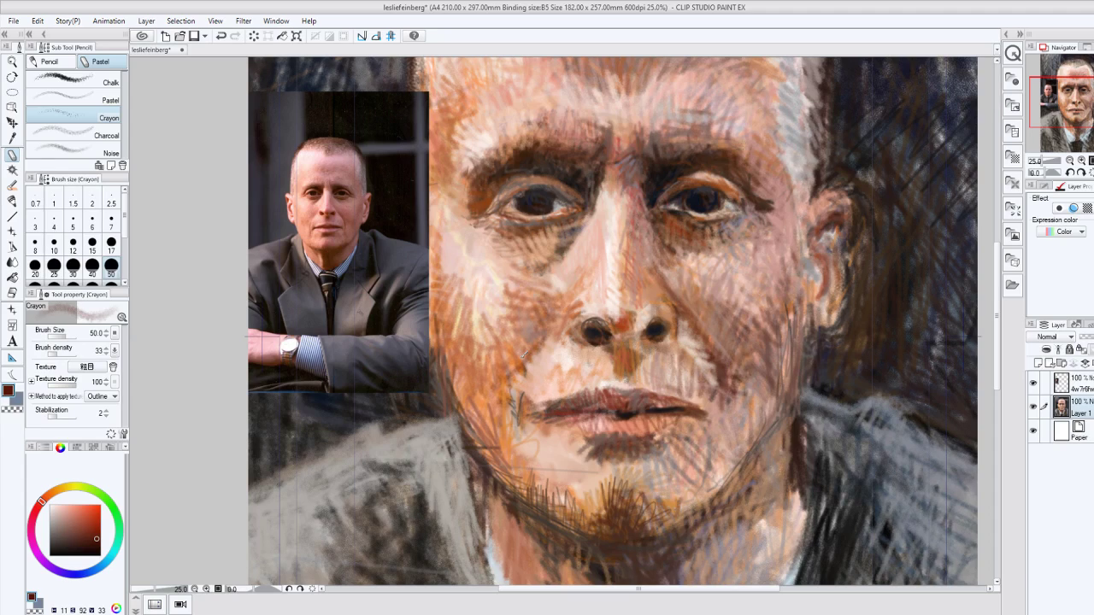
{"action": "left_click_drag", "start_coordinate": [544, 316], "coordinate": [509, 369]}
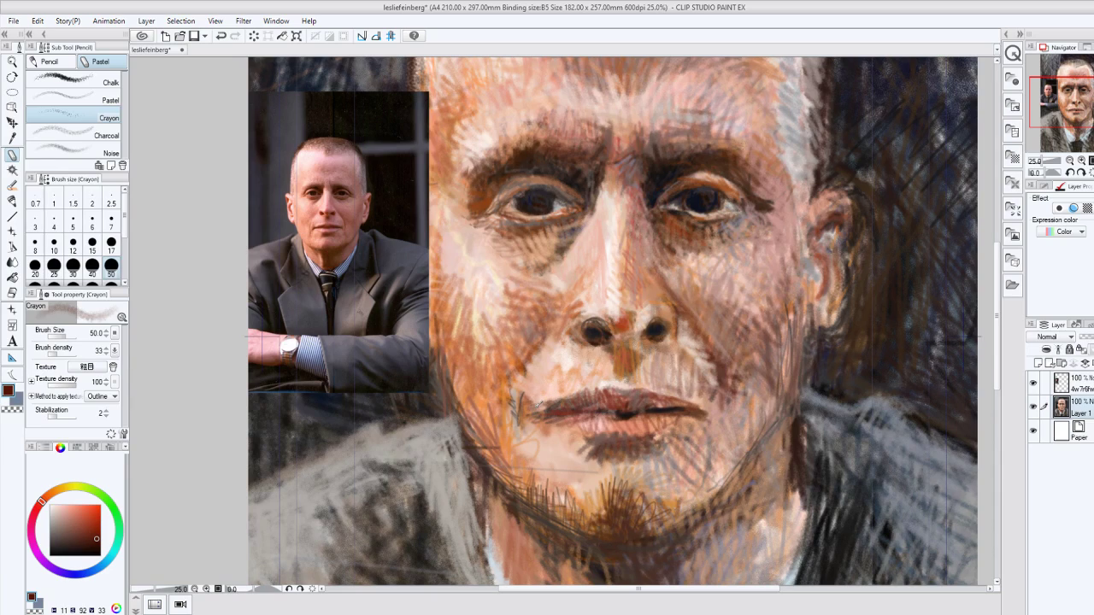
{"action": "mouse_move", "coordinate": [519, 402]}
{"action": "left_mouse_down"}
{"action": "mouse_move", "coordinate": [525, 441]}
{"action": "mouse_move", "coordinate": [519, 419]}
{"action": "left_mouse_up"}
{"action": "left_click_drag", "start_coordinate": [608, 439], "coordinate": [623, 457]}
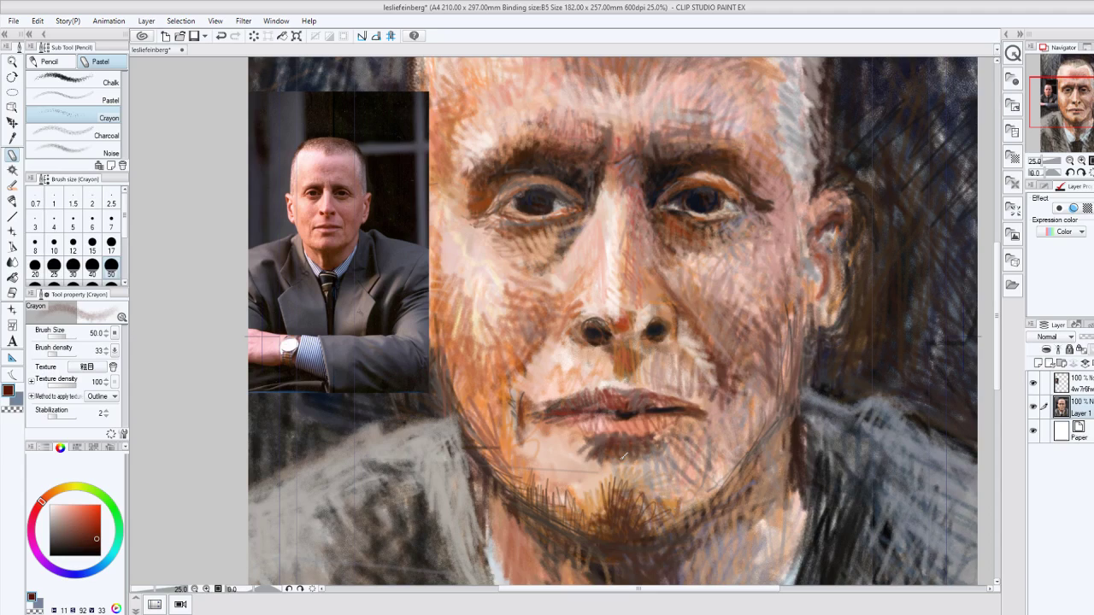
{"action": "mouse_move", "coordinate": [641, 526]}
{"action": "left_mouse_down"}
{"action": "mouse_move", "coordinate": [720, 509]}
{"action": "mouse_move", "coordinate": [766, 426]}
{"action": "left_mouse_up"}
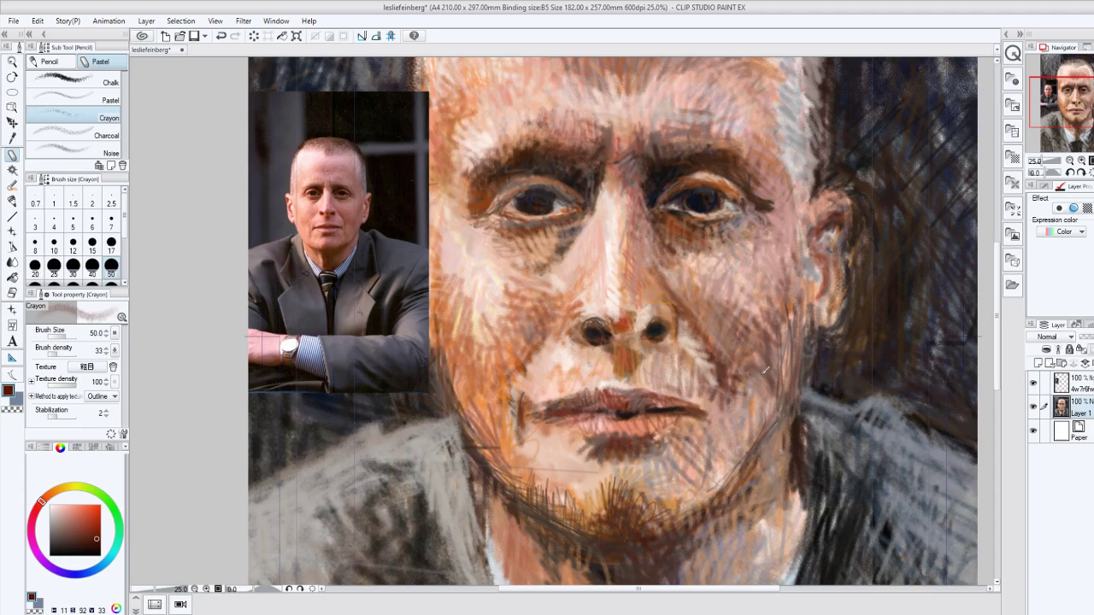
Hatch the deep red-brown up the right cheek, under the right eye, beside the nose and down the groove above the upper lip.
{"action": "mouse_move", "coordinate": [764, 371]}
{"action": "left_mouse_down"}
{"action": "mouse_move", "coordinate": [755, 315]}
{"action": "mouse_move", "coordinate": [788, 291]}
{"action": "mouse_move", "coordinate": [782, 271]}
{"action": "left_mouse_up"}
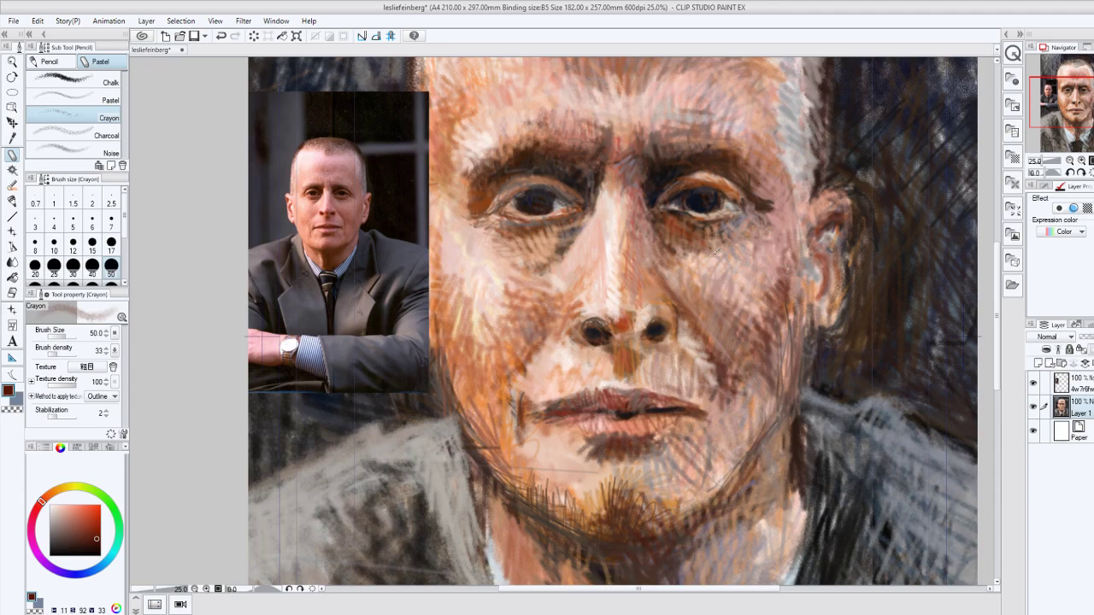
{"action": "mouse_move", "coordinate": [665, 234]}
{"action": "left_mouse_down"}
{"action": "mouse_move", "coordinate": [684, 227]}
{"action": "mouse_move", "coordinate": [667, 234]}
{"action": "left_mouse_up"}
{"action": "mouse_move", "coordinate": [709, 335]}
{"action": "left_mouse_down"}
{"action": "mouse_move", "coordinate": [700, 306]}
{"action": "mouse_move", "coordinate": [737, 361]}
{"action": "mouse_move", "coordinate": [729, 400]}
{"action": "mouse_move", "coordinate": [706, 347]}
{"action": "left_mouse_up"}
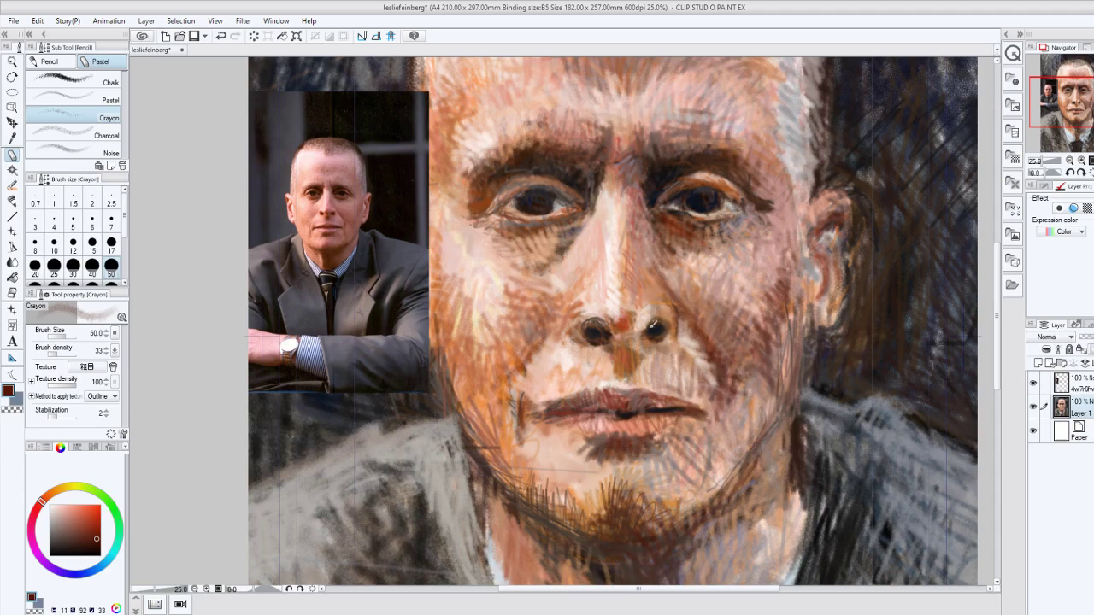
{"action": "left_click_drag", "start_coordinate": [634, 343], "coordinate": [624, 371]}
Mix a rust brown (H18 S80 V52) and hatch the right cheek from beside the nose down past the mouth corner.
{"action": "left_click", "coordinate": [50, 495]}
{"action": "left_click", "coordinate": [87, 513]}
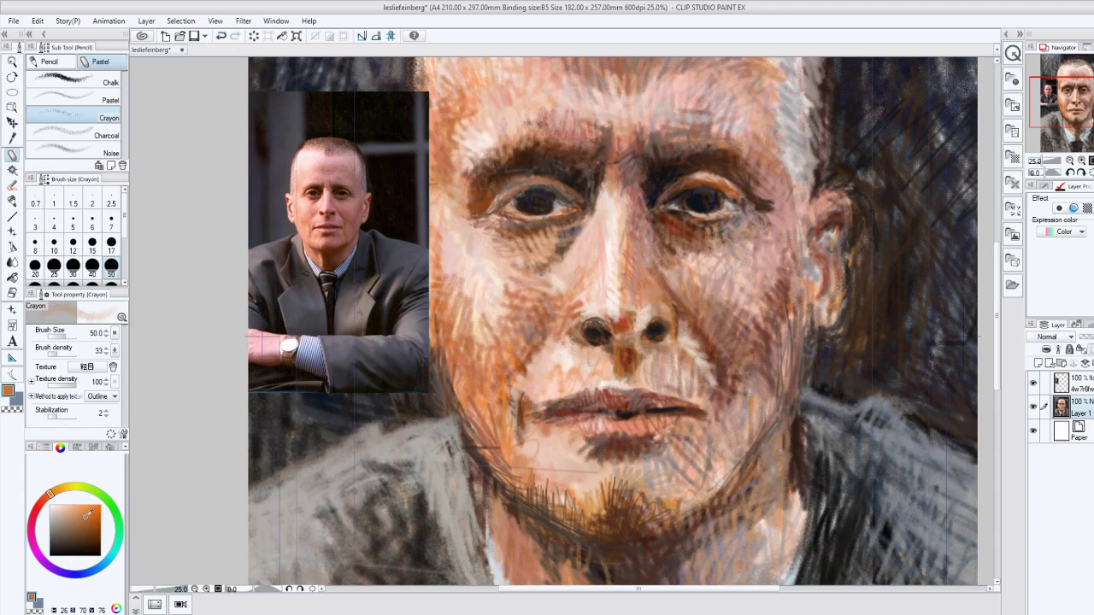
{"action": "left_click", "coordinate": [46, 497]}
{"action": "left_click_drag", "start_coordinate": [85, 518], "coordinate": [90, 530]}
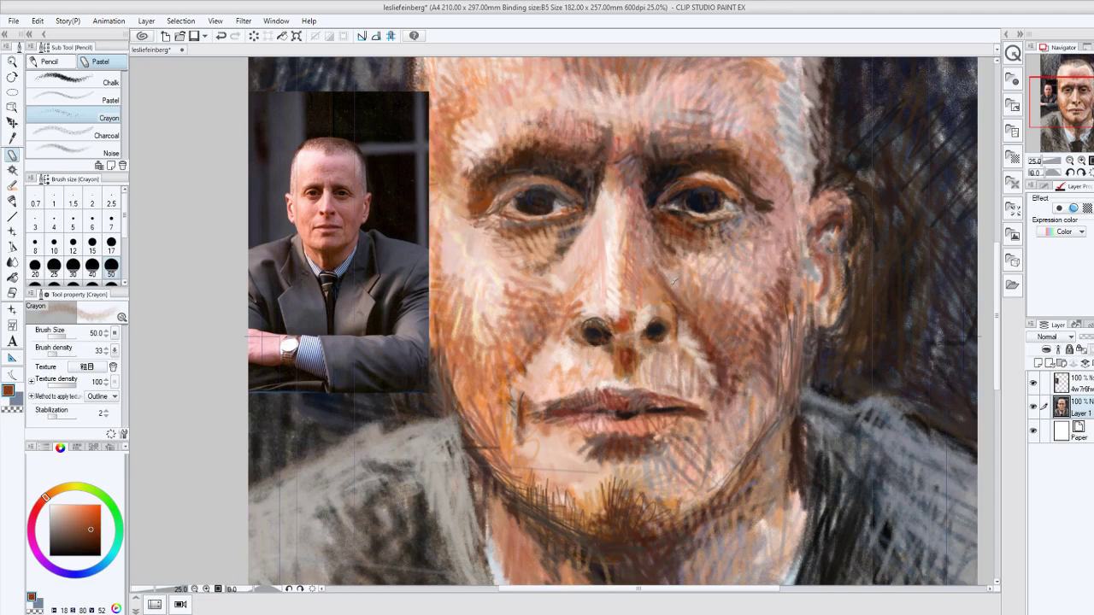
{"action": "mouse_move", "coordinate": [708, 314]}
{"action": "left_mouse_down"}
{"action": "mouse_move", "coordinate": [731, 342]}
{"action": "mouse_move", "coordinate": [731, 385]}
{"action": "left_mouse_up"}
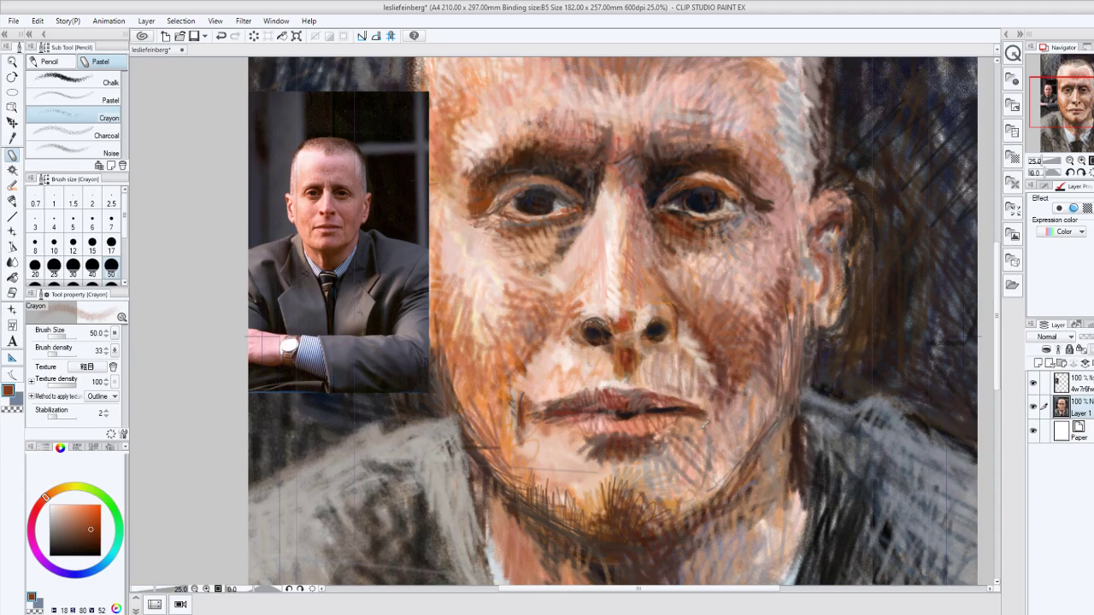
{"action": "left_click_drag", "start_coordinate": [706, 423], "coordinate": [769, 380]}
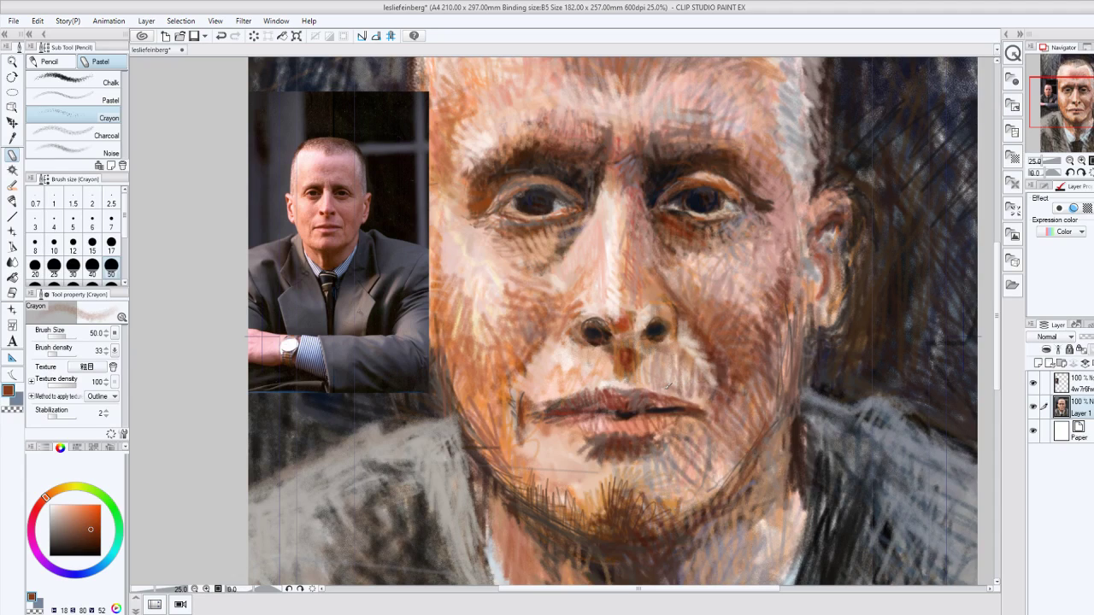
Hatch the rust brown above the upper lip and across the left side of the chin.
{"action": "mouse_move", "coordinate": [627, 382]}
{"action": "left_mouse_down"}
{"action": "mouse_move", "coordinate": [665, 376]}
{"action": "mouse_move", "coordinate": [643, 349]}
{"action": "left_mouse_up"}
{"action": "mouse_move", "coordinate": [546, 400]}
{"action": "left_mouse_down"}
{"action": "mouse_move", "coordinate": [554, 368]}
{"action": "mouse_move", "coordinate": [564, 363]}
{"action": "mouse_move", "coordinate": [572, 389]}
{"action": "mouse_move", "coordinate": [623, 368]}
{"action": "left_mouse_up"}
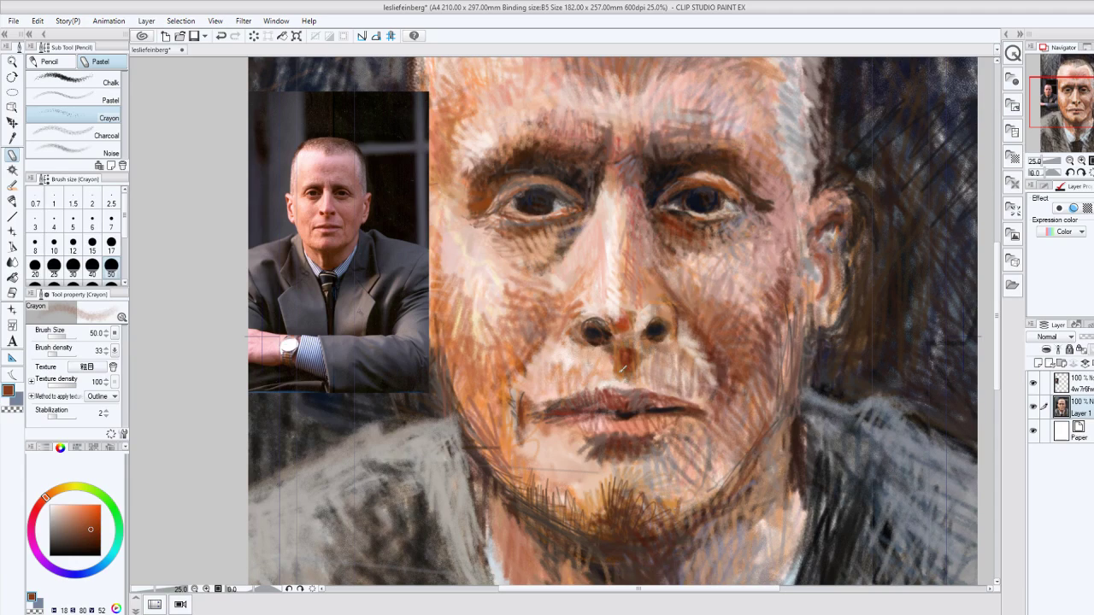
{"action": "mouse_move", "coordinate": [508, 461]}
{"action": "left_mouse_down"}
{"action": "mouse_move", "coordinate": [514, 484]}
{"action": "mouse_move", "coordinate": [606, 493]}
{"action": "mouse_move", "coordinate": [600, 467]}
{"action": "left_mouse_up"}
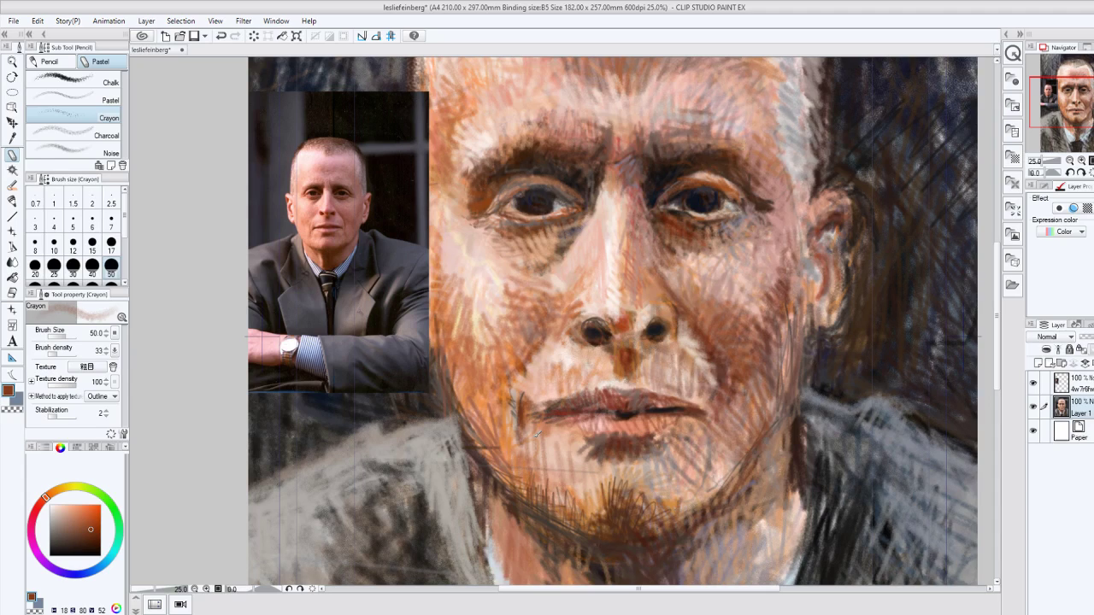
{"action": "scroll", "coordinate": [537, 435], "scroll_direction": "down", "scroll_amount": 2}
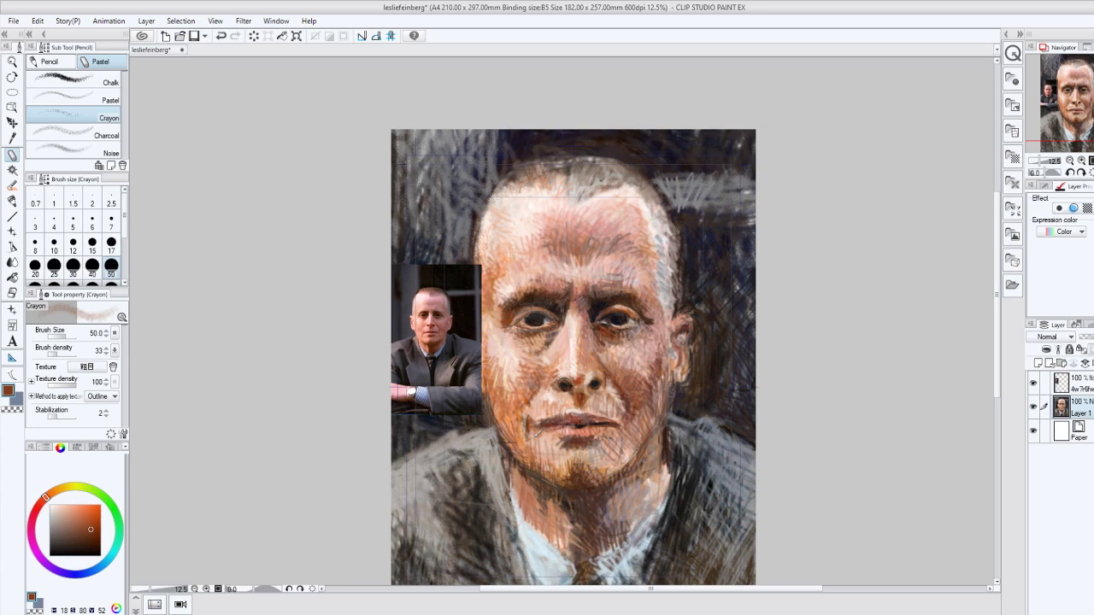
Mix a muted brown (H19 S64 V46) and shade the right side of the nose bridge up to the inner brow.
{"action": "left_click", "coordinate": [60, 489]}
{"action": "left_click", "coordinate": [71, 504]}
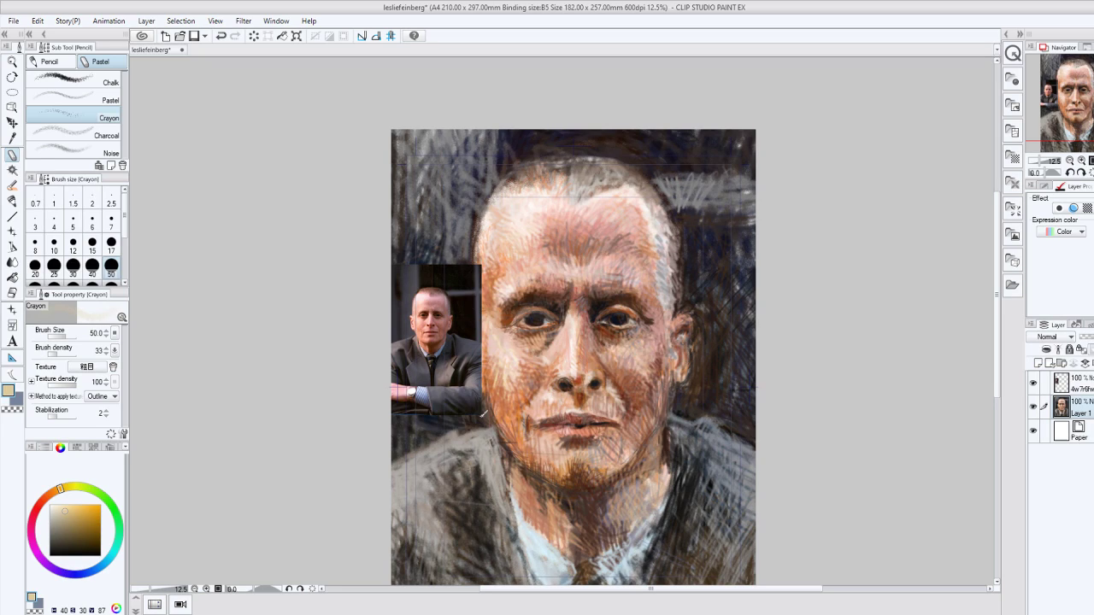
{"action": "scroll", "coordinate": [483, 413], "scroll_direction": "up", "scroll_amount": 2}
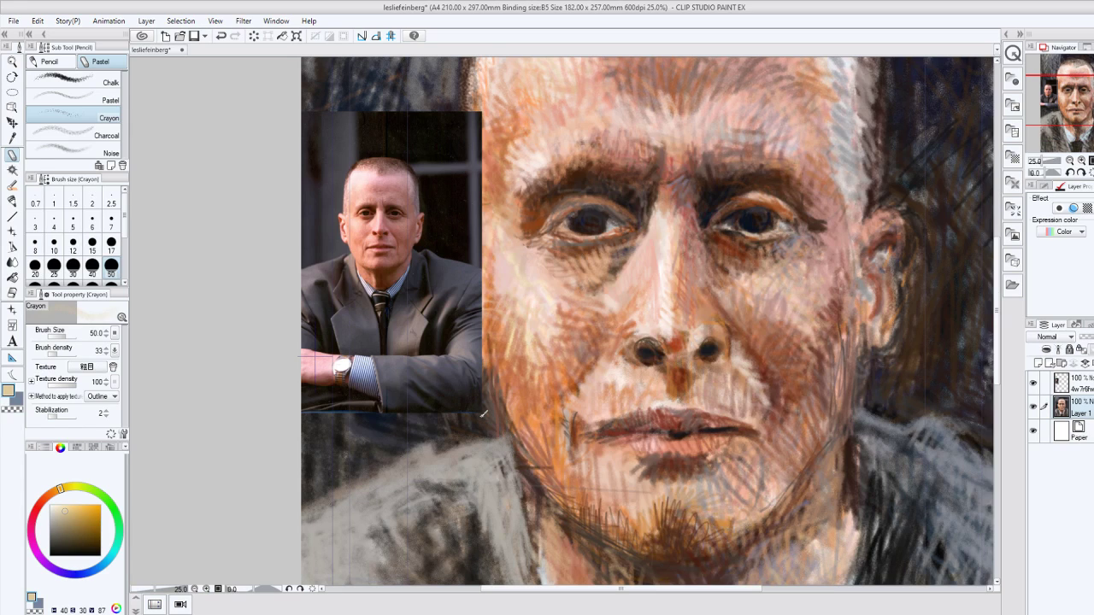
{"action": "left_click", "coordinate": [50, 494]}
{"action": "left_click", "coordinate": [72, 510]}
{"action": "left_click", "coordinate": [77, 513]}
{"action": "left_click", "coordinate": [47, 499]}
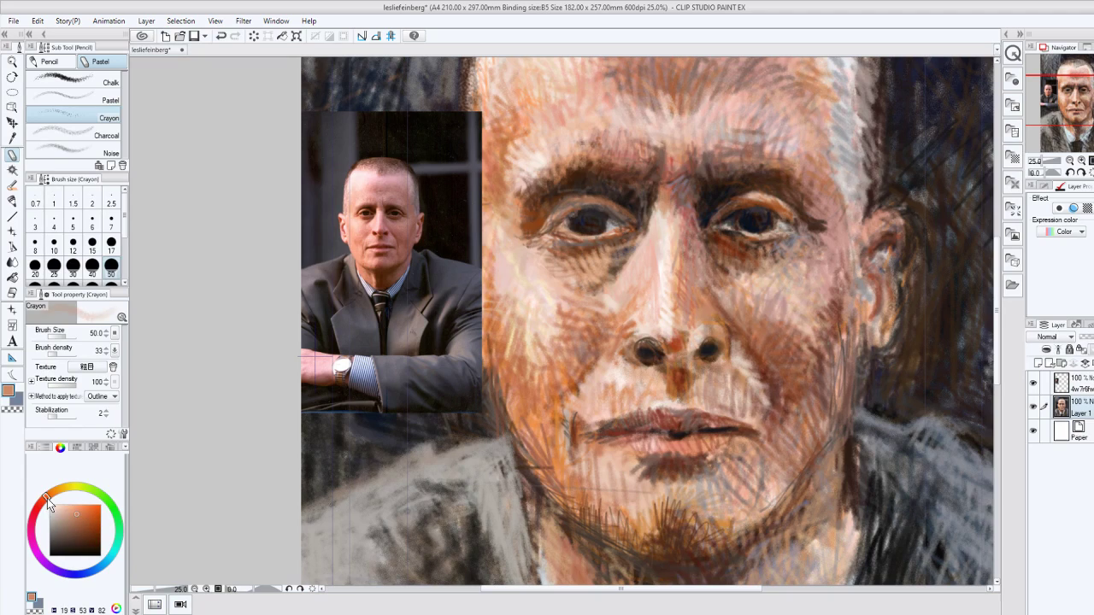
{"action": "left_click", "coordinate": [82, 532]}
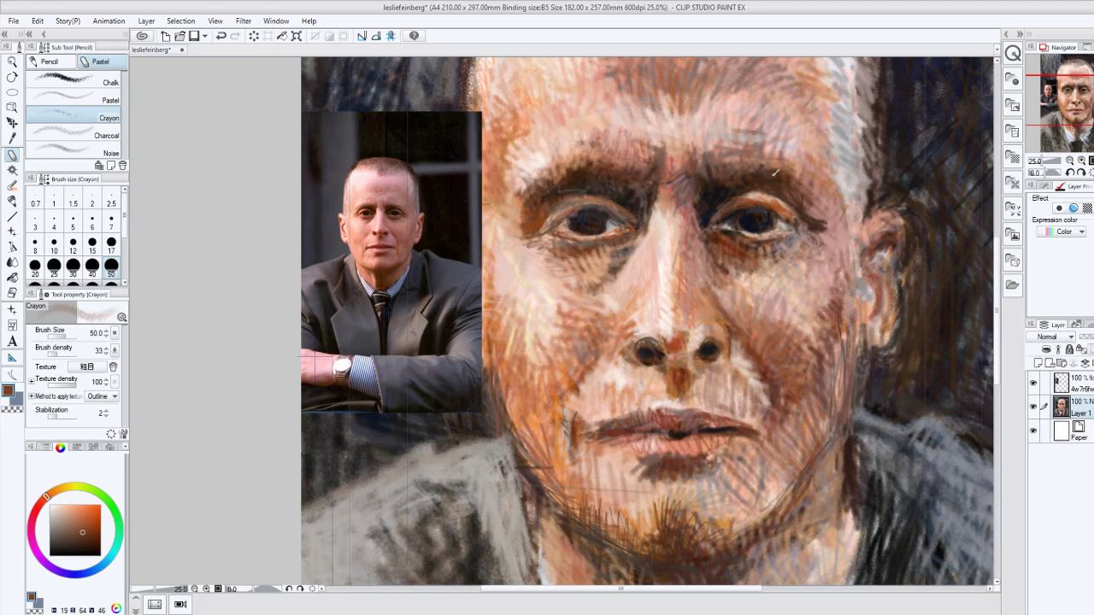
{"action": "left_click_drag", "start_coordinate": [706, 222], "coordinate": [698, 178]}
Sample a dark brown (H19 S54 V35) and deepen the frown area between the brows, the nose bridge and the cheek beside the nose.
{"action": "left_click", "coordinate": [680, 142], "text": "alt"}
{"action": "left_click_drag", "start_coordinate": [710, 186], "coordinate": [693, 155]}
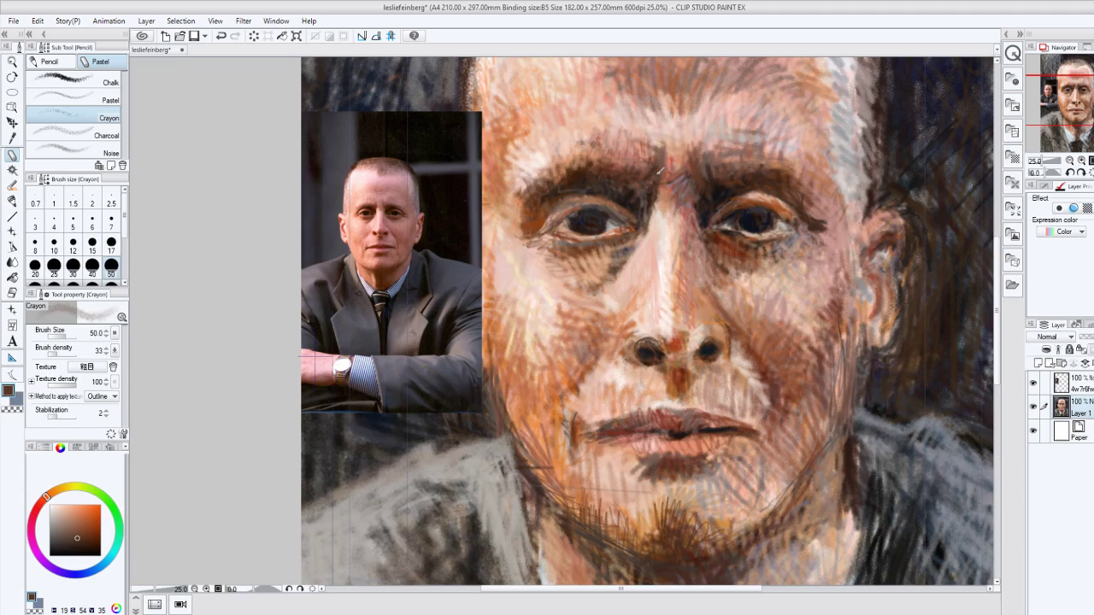
{"action": "left_click_drag", "start_coordinate": [657, 161], "coordinate": [653, 147]}
{"action": "left_click_drag", "start_coordinate": [664, 188], "coordinate": [688, 208]}
{"action": "left_click_drag", "start_coordinate": [741, 329], "coordinate": [757, 301]}
Add peach (H19 S56 V96) strokes beside the right nostril, and hatch a mid brown (H19 S61 V64) across the right cheek toward the mouth.
{"action": "left_click", "coordinate": [86, 505]}
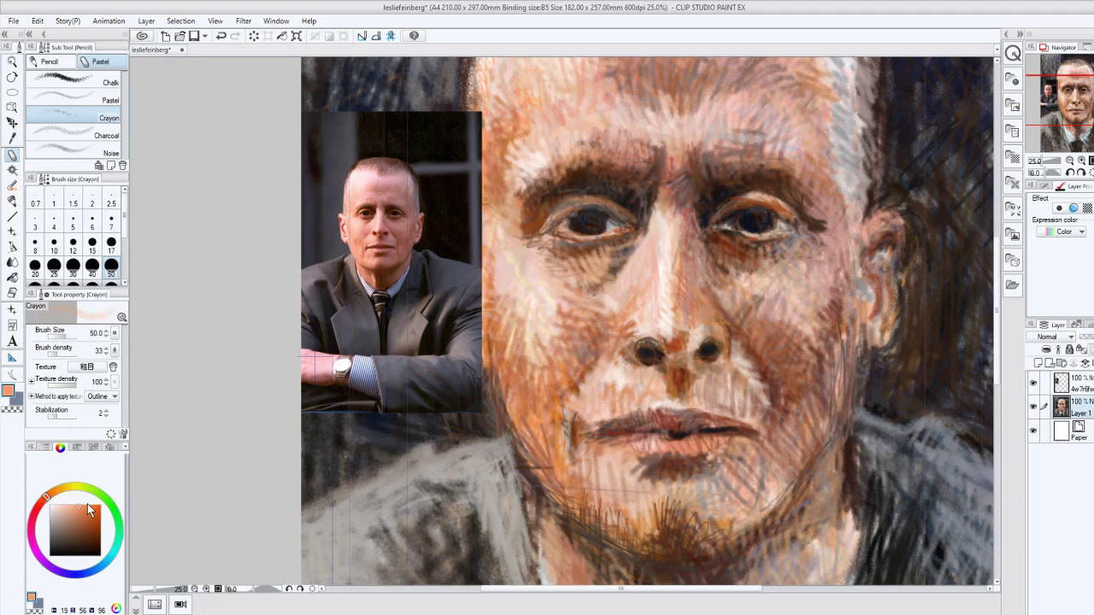
{"action": "left_click_drag", "start_coordinate": [739, 325], "coordinate": [753, 302]}
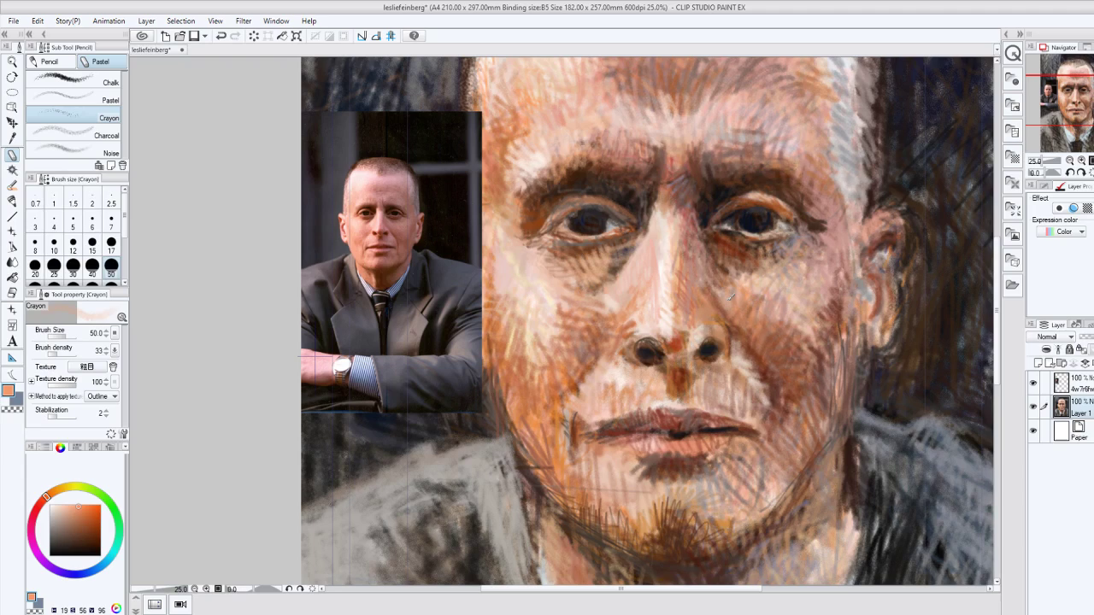
{"action": "left_click", "coordinate": [80, 522]}
{"action": "mouse_move", "coordinate": [732, 289]}
{"action": "left_mouse_down"}
{"action": "mouse_move", "coordinate": [777, 301]}
{"action": "mouse_move", "coordinate": [807, 333]}
{"action": "left_mouse_up"}
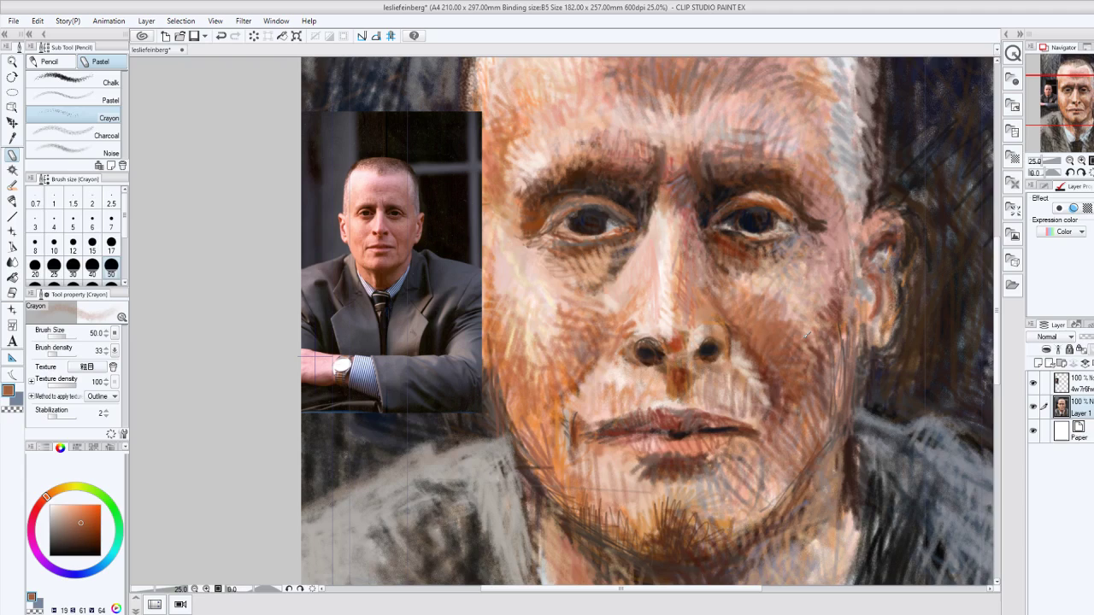
{"action": "left_click_drag", "start_coordinate": [739, 357], "coordinate": [753, 397]}
Mix a saturated dark brown (H19 S100 V37) and deepen the groove under the nose and the underside of the chin.
{"action": "left_click_drag", "start_coordinate": [90, 513], "coordinate": [101, 537]}
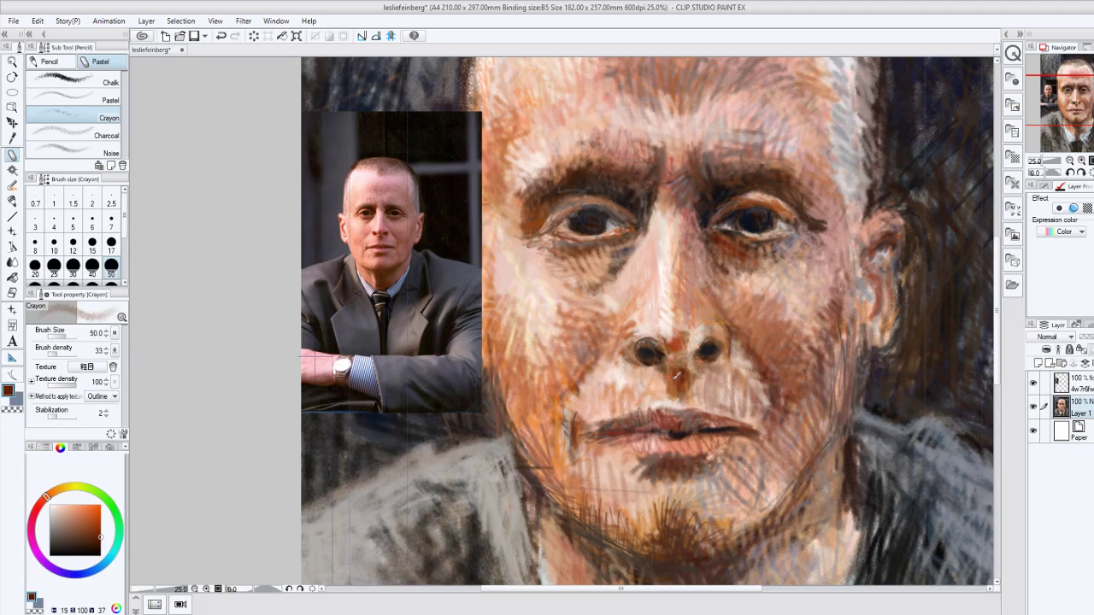
{"action": "left_click_drag", "start_coordinate": [677, 376], "coordinate": [678, 403]}
{"action": "mouse_move", "coordinate": [664, 534]}
{"action": "left_mouse_down"}
{"action": "mouse_move", "coordinate": [708, 501]}
{"action": "mouse_move", "coordinate": [732, 544]}
{"action": "left_mouse_up"}
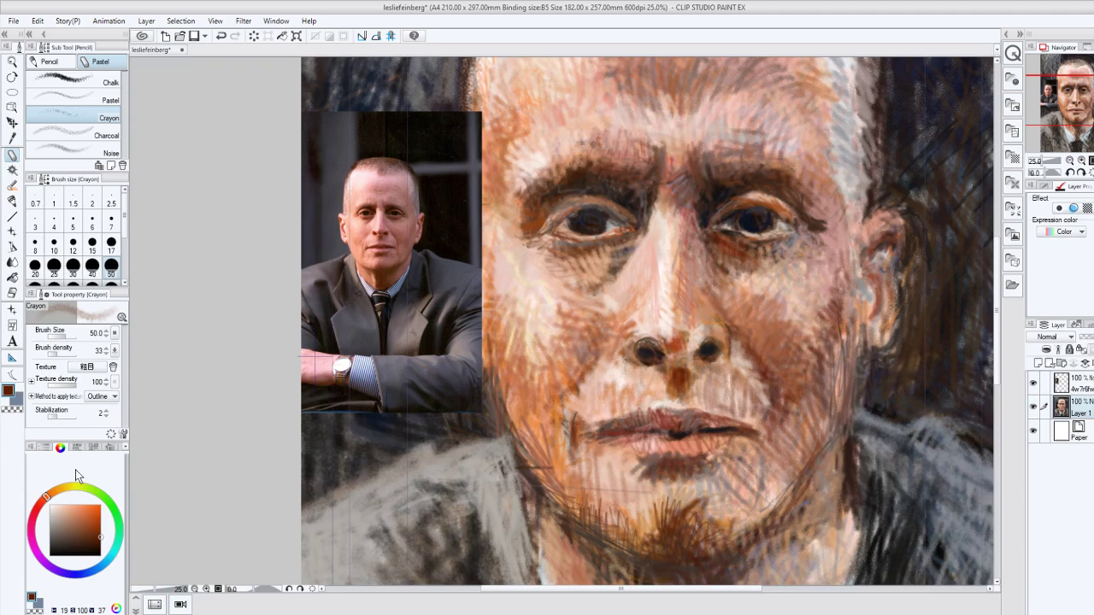
Shade the hollow below the lower lip with dark brown (H19 S48 V30), and hatch the right side of the chin in terracotta (H19 S55 V78).
{"action": "left_click", "coordinate": [68, 516]}
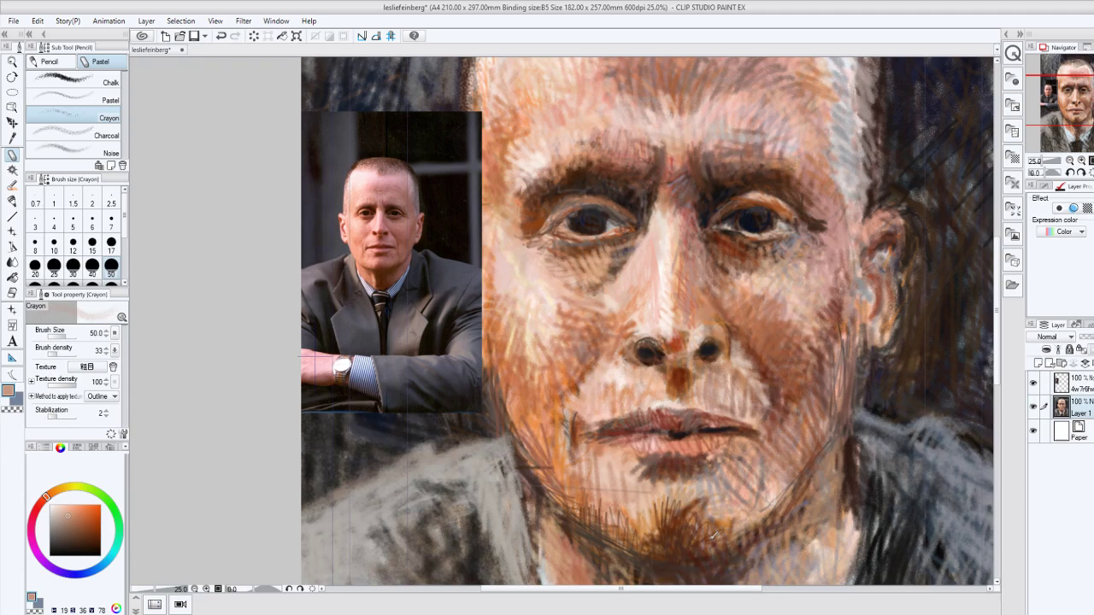
{"action": "left_click", "coordinate": [77, 516]}
{"action": "left_click", "coordinate": [74, 540]}
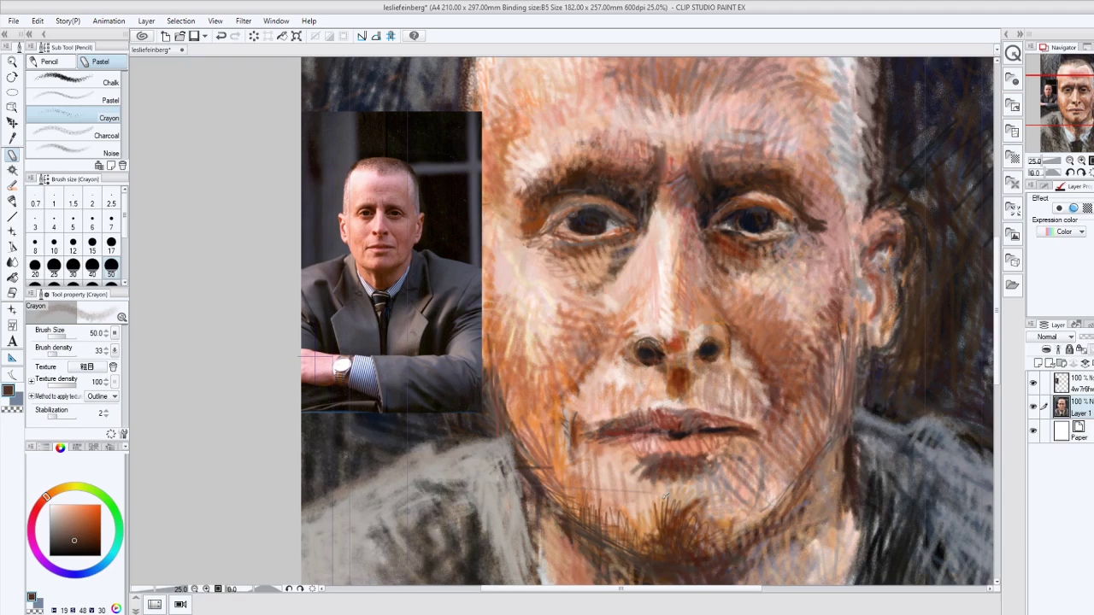
{"action": "left_click_drag", "start_coordinate": [665, 494], "coordinate": [699, 472]}
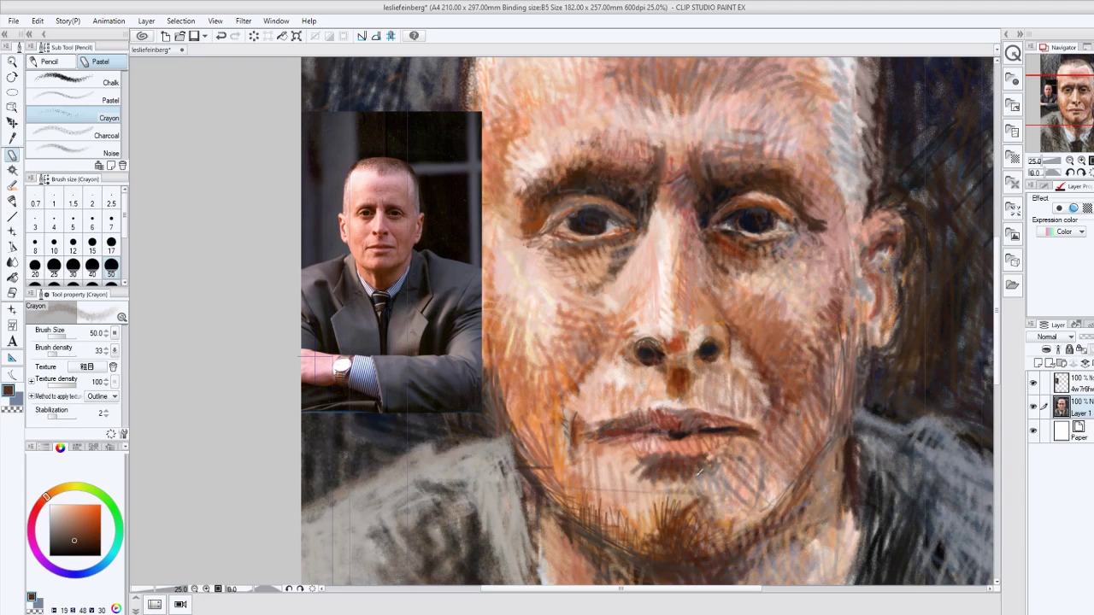
{"action": "left_click", "coordinate": [78, 516]}
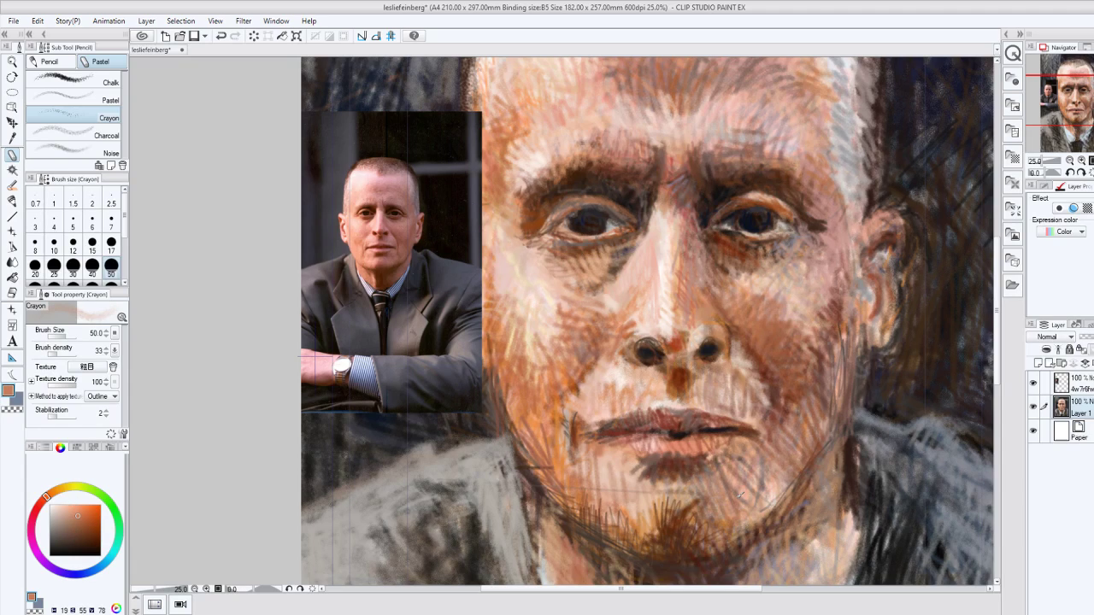
{"action": "mouse_move", "coordinate": [741, 495]}
{"action": "left_mouse_down"}
{"action": "mouse_move", "coordinate": [793, 472]}
{"action": "mouse_move", "coordinate": [754, 520]}
{"action": "left_mouse_up"}
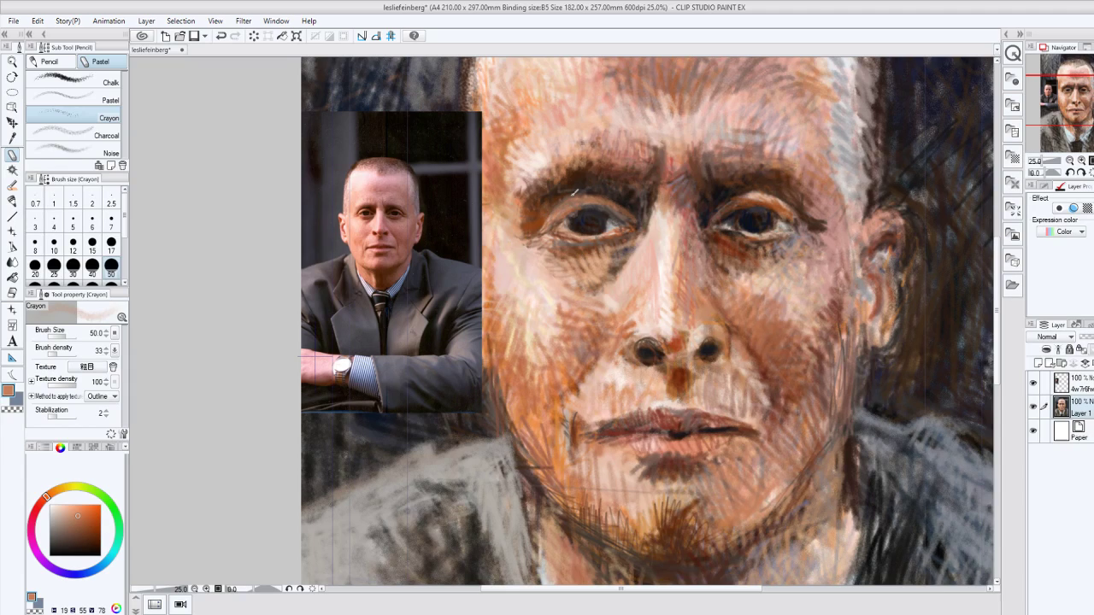
Sample a rust (H19 S80 V56) for the left eye bag, and deepen the shadows beneath both eyes with a very dark brown (H19 S80 V24).
{"action": "left_click", "coordinate": [582, 253], "text": "alt"}
{"action": "left_click_drag", "start_coordinate": [617, 244], "coordinate": [597, 265]}
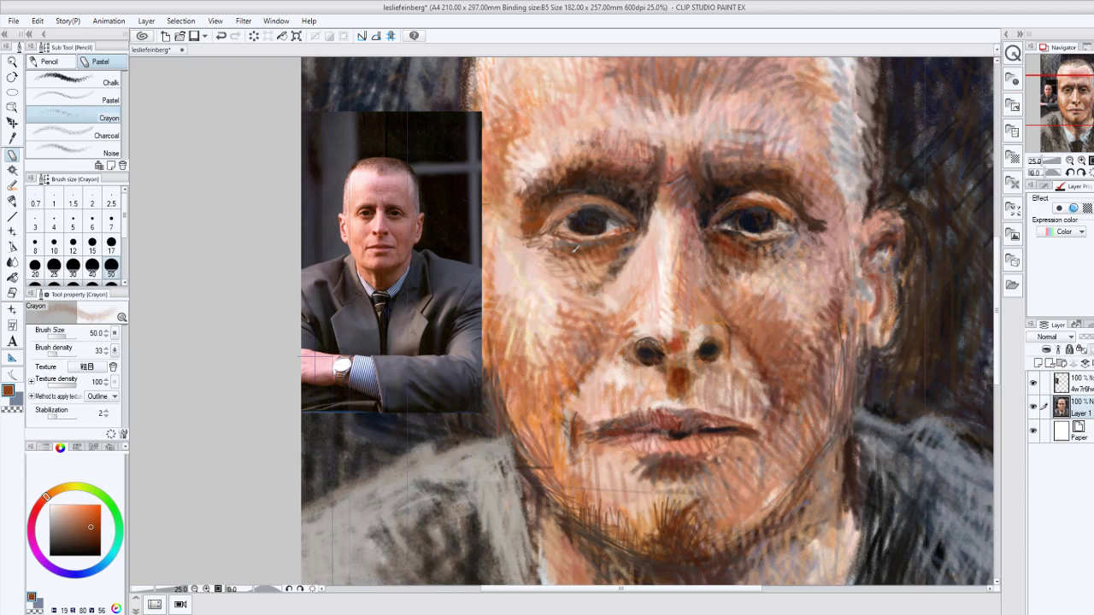
{"action": "left_click", "coordinate": [91, 540]}
{"action": "left_click", "coordinate": [91, 544]}
{"action": "left_click_drag", "start_coordinate": [604, 257], "coordinate": [633, 234]}
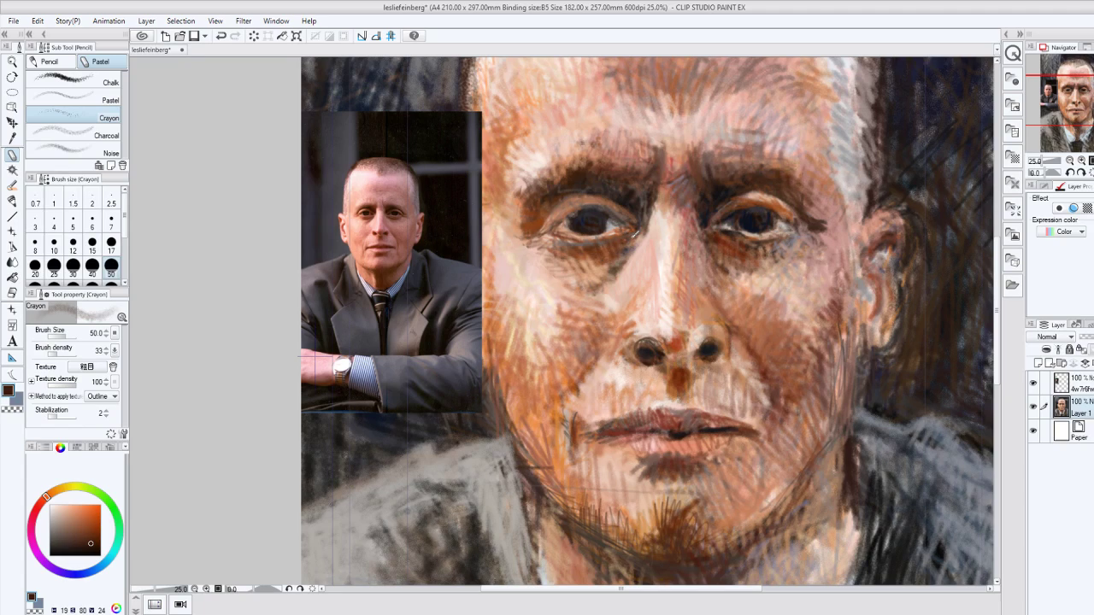
{"action": "left_click_drag", "start_coordinate": [568, 255], "coordinate": [554, 242]}
{"action": "left_click_drag", "start_coordinate": [768, 260], "coordinate": [748, 242]}
Mix a dark navy (H228 S80 V24) and shade beneath the right eye, along the front of the right ear and inside its folds.
{"action": "left_click", "coordinate": [83, 574]}
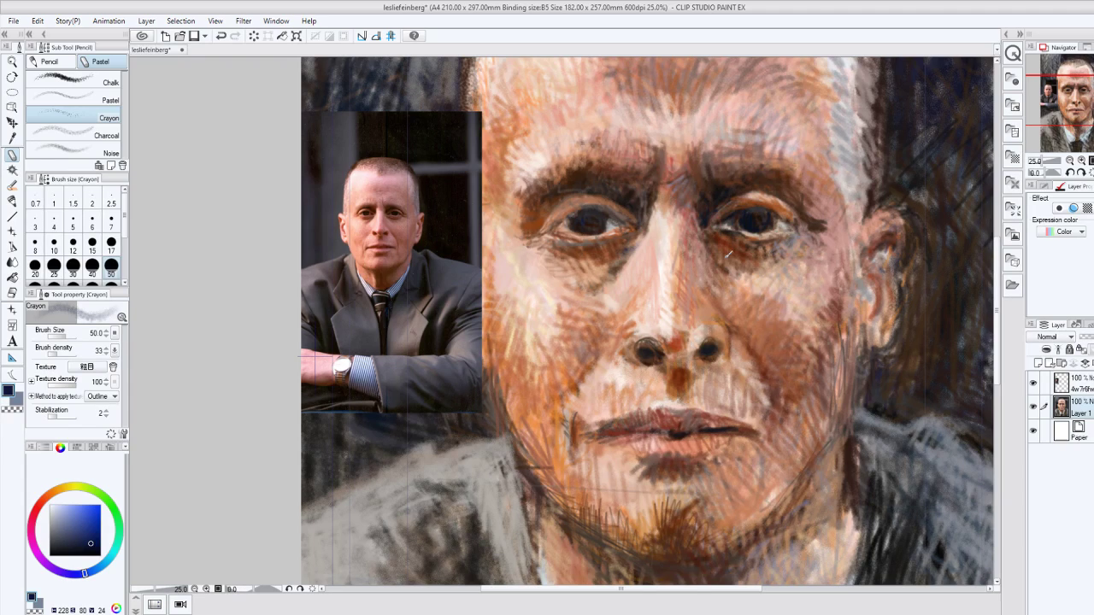
{"action": "mouse_move", "coordinate": [728, 254]}
{"action": "left_mouse_down"}
{"action": "mouse_move", "coordinate": [753, 245]}
{"action": "mouse_move", "coordinate": [771, 256]}
{"action": "left_mouse_up"}
{"action": "left_click_drag", "start_coordinate": [859, 271], "coordinate": [867, 335]}
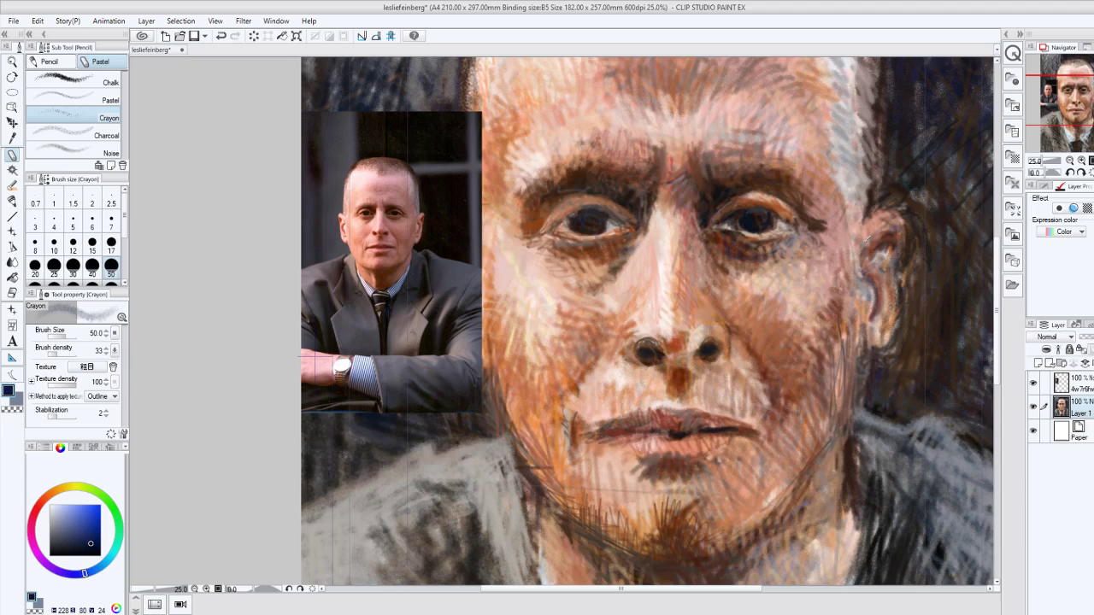
{"action": "left_click_drag", "start_coordinate": [876, 260], "coordinate": [880, 250]}
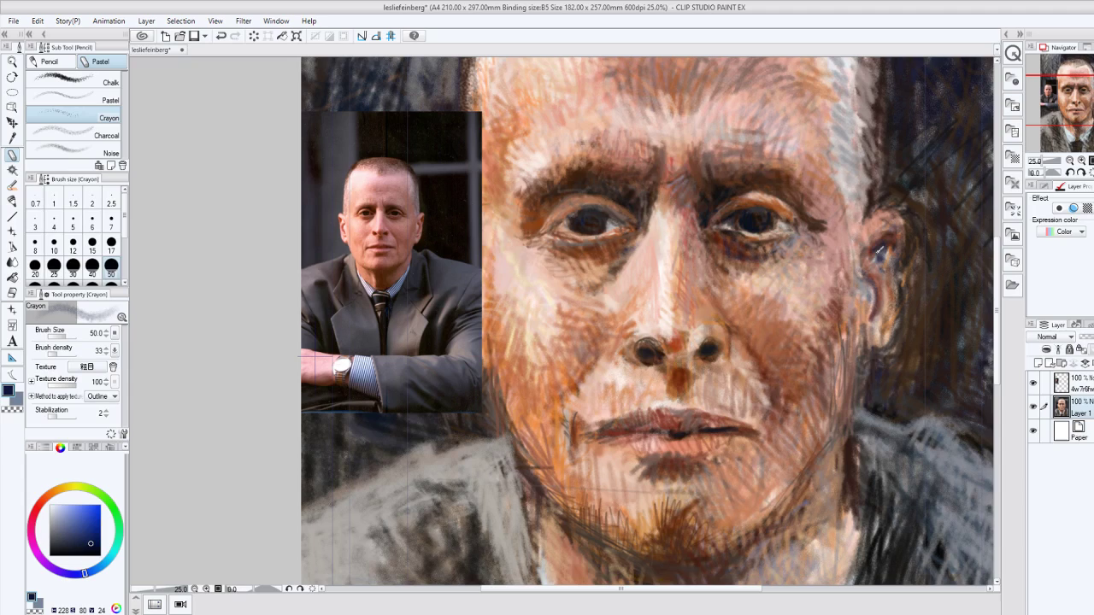
{"action": "left_click", "coordinate": [880, 253]}
Hatch the dark navy lightly over the right side of the forehead and the lower right cheek.
{"action": "scroll", "coordinate": [892, 230], "scroll_direction": "down", "scroll_amount": 2}
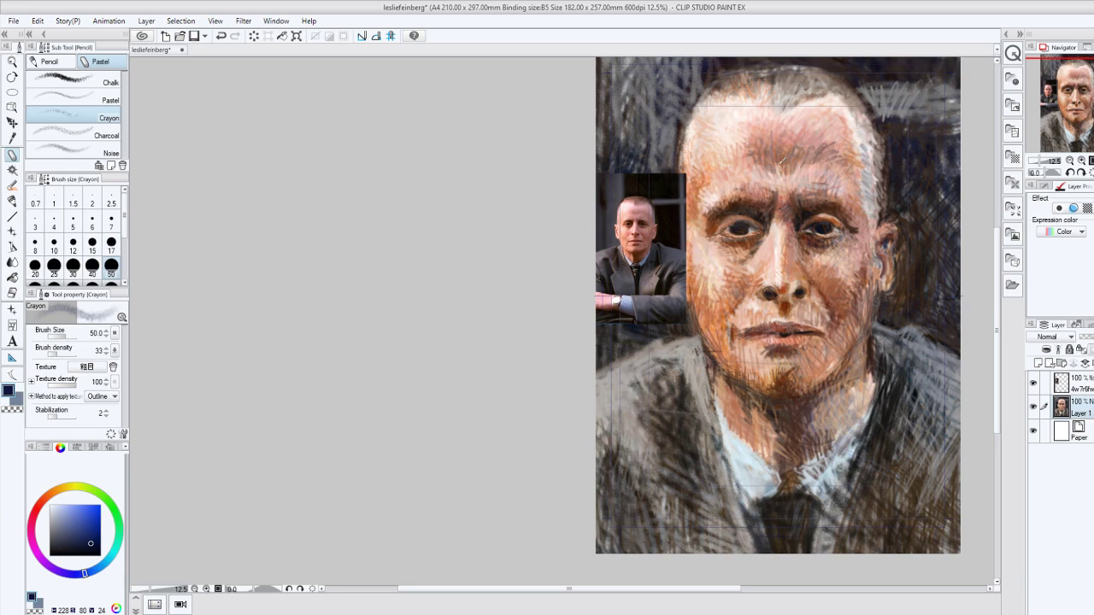
{"action": "mouse_move", "coordinate": [795, 147]}
{"action": "left_mouse_down"}
{"action": "mouse_move", "coordinate": [813, 170]}
{"action": "mouse_move", "coordinate": [841, 164]}
{"action": "left_mouse_up"}
{"action": "left_click_drag", "start_coordinate": [819, 298], "coordinate": [841, 305]}
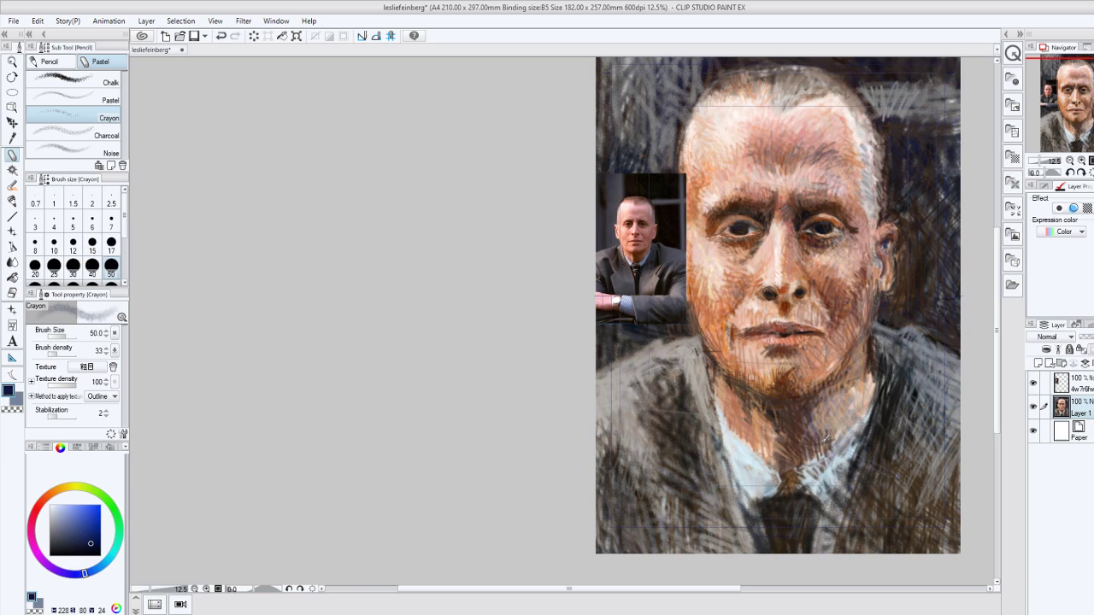
Hatch the dark navy lightly up the right side of the neck and beside the right corner of the mouth.
{"action": "mouse_move", "coordinate": [827, 437]}
{"action": "left_mouse_down"}
{"action": "mouse_move", "coordinate": [853, 393]}
{"action": "mouse_move", "coordinate": [815, 357]}
{"action": "left_mouse_up"}
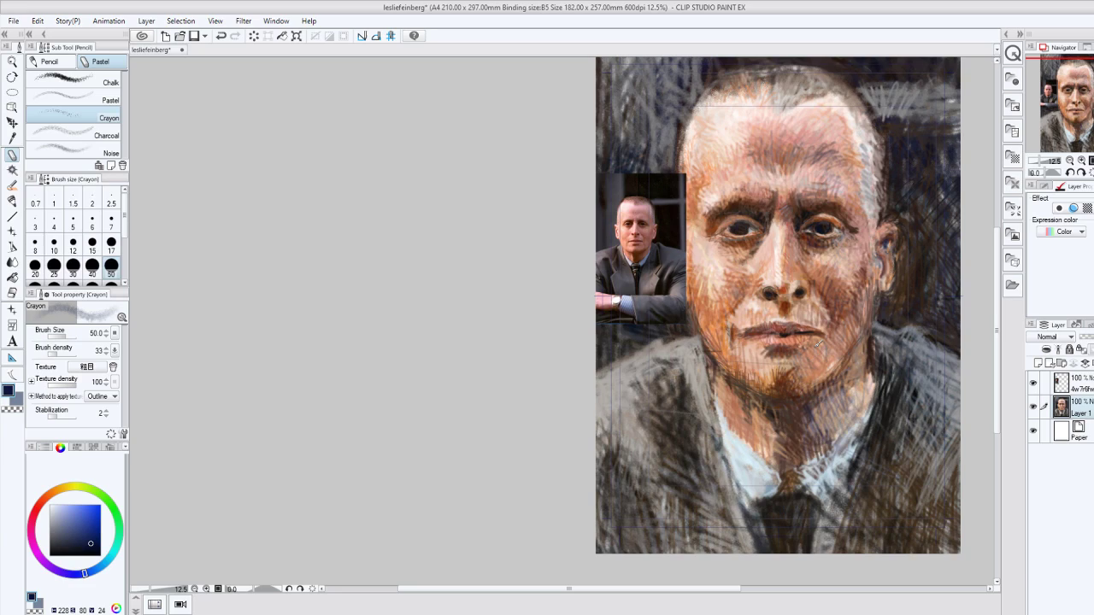
{"action": "left_click_drag", "start_coordinate": [818, 343], "coordinate": [826, 323]}
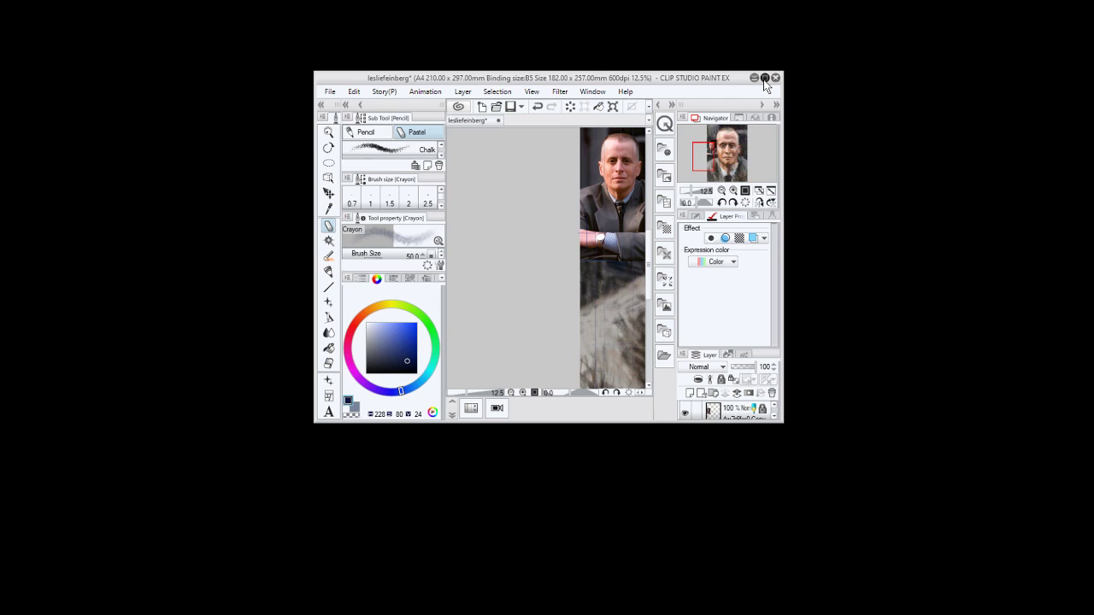
Outline the mouth and upper chin with a polyline selection and shift the selected area slightly upward with a transform.
{"action": "left_click", "coordinate": [765, 77]}
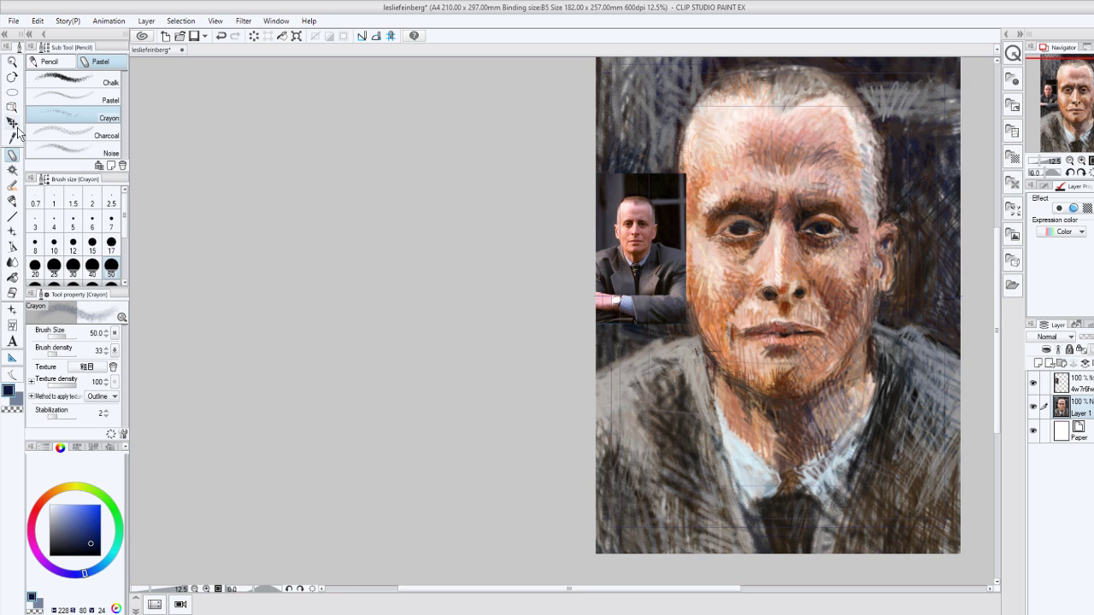
{"action": "left_click", "coordinate": [12, 92]}
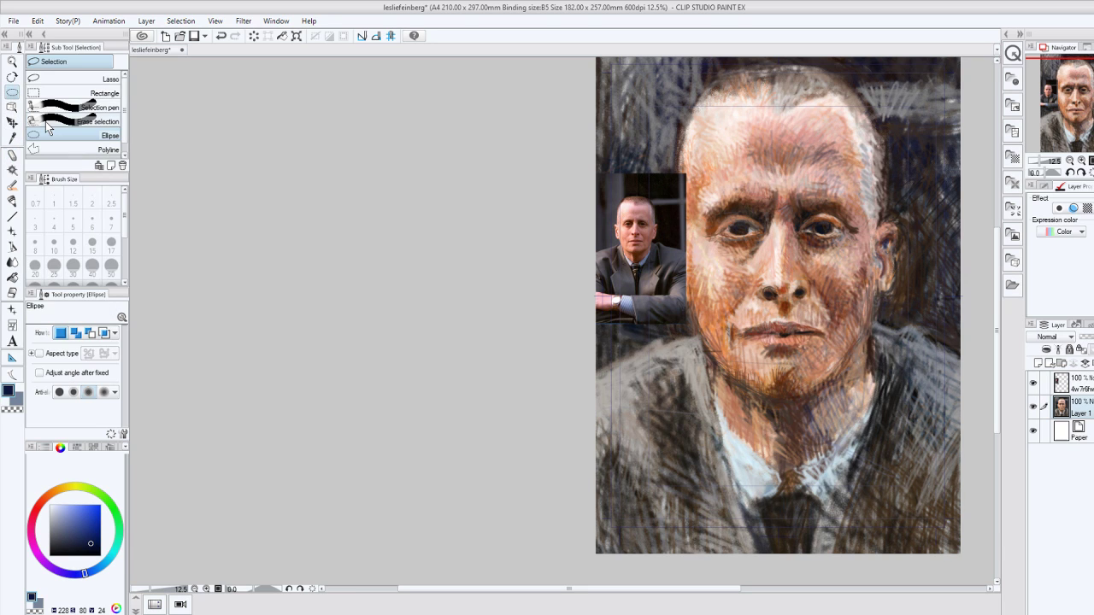
{"action": "left_click", "coordinate": [77, 150]}
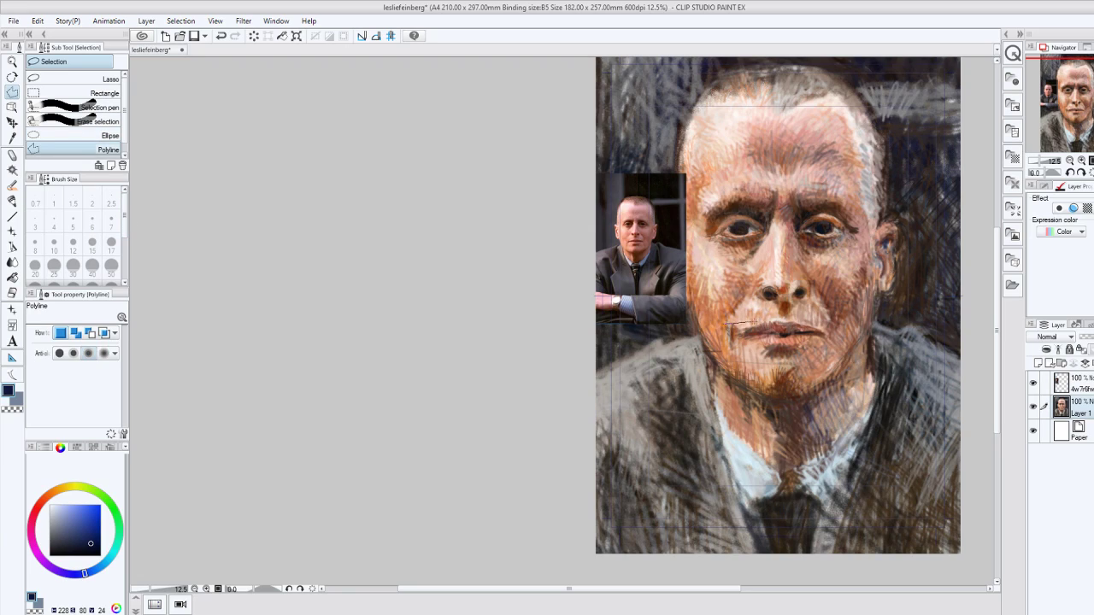
{"action": "left_click", "coordinate": [731, 323]}
{"action": "left_click", "coordinate": [749, 327]}
{"action": "left_click", "coordinate": [797, 321]}
{"action": "left_click", "coordinate": [799, 359]}
{"action": "left_click", "coordinate": [758, 363]}
{"action": "left_click", "coordinate": [721, 326]}
{"action": "key", "text": "ctrl+t"}
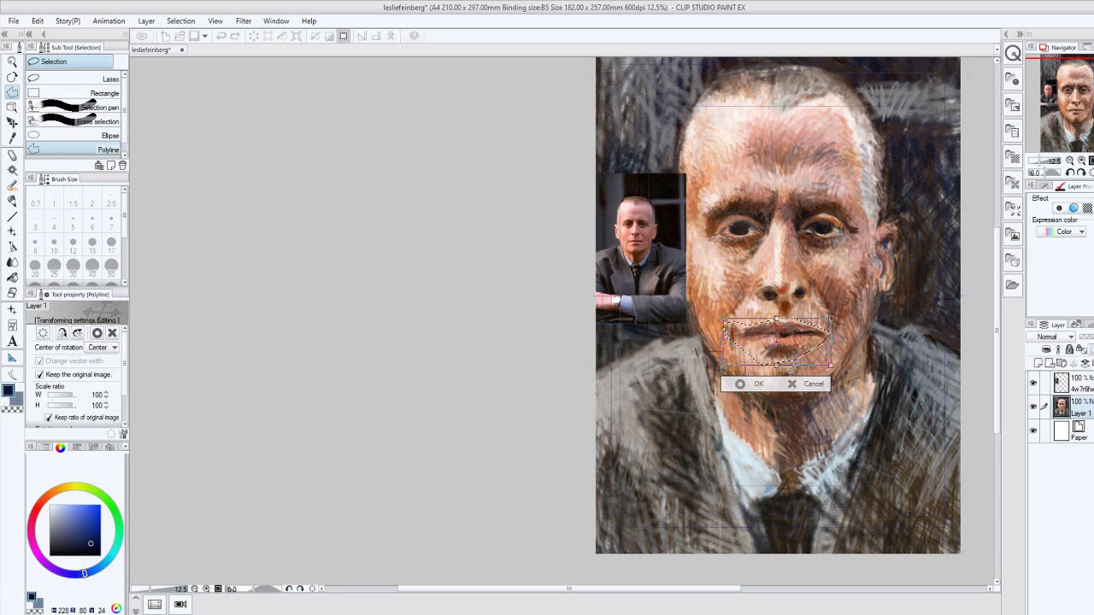
{"action": "left_click_drag", "start_coordinate": [788, 352], "coordinate": [788, 351]}
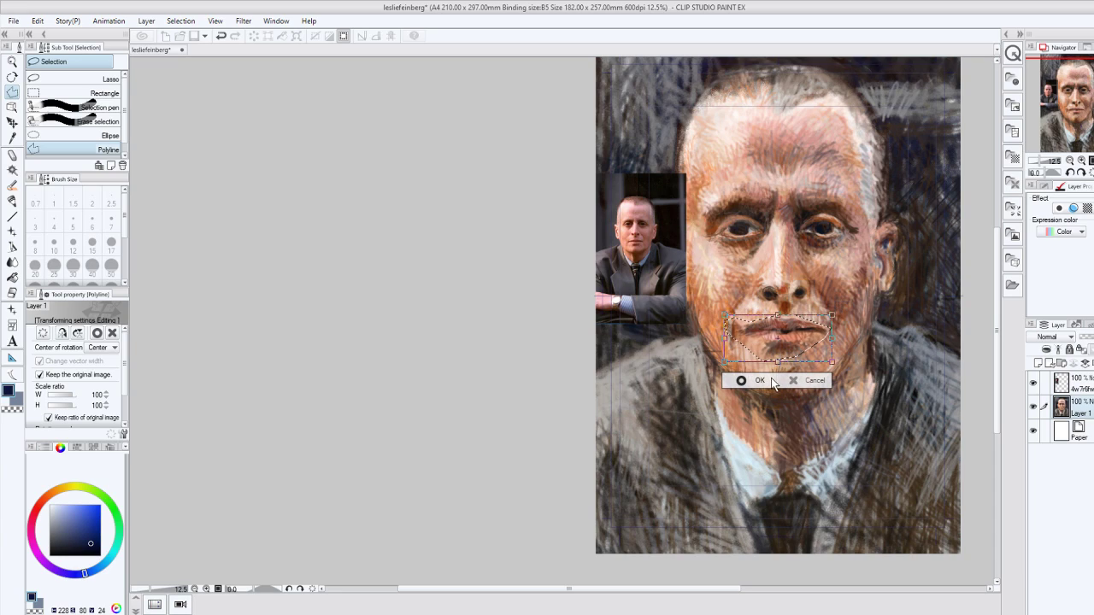
{"action": "left_click", "coordinate": [759, 382]}
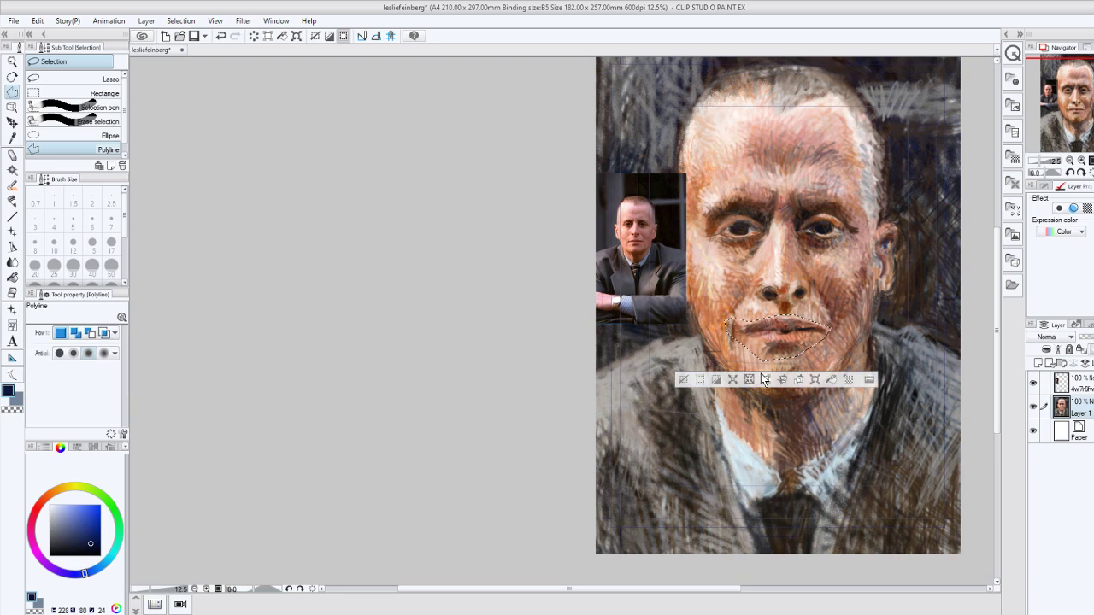
Clear the selection left over from moving the mouth.
{"action": "left_click_drag", "start_coordinate": [803, 337], "coordinate": [819, 456]}
{"action": "scroll", "coordinate": [782, 385], "scroll_direction": "up", "scroll_amount": 2}
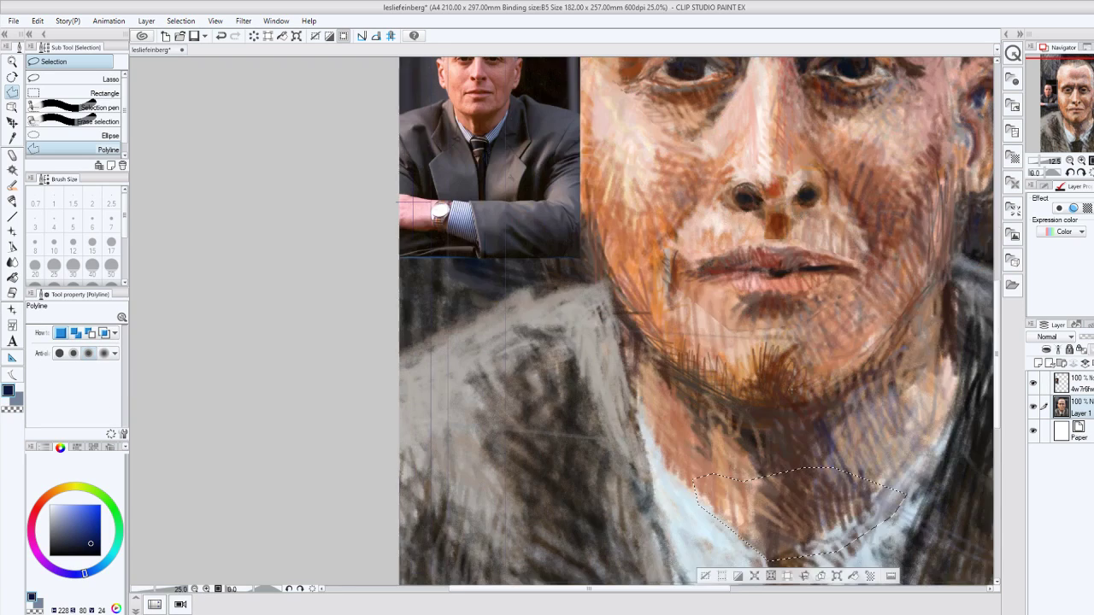
{"action": "scroll", "coordinate": [795, 395], "scroll_direction": "up", "scroll_amount": 1}
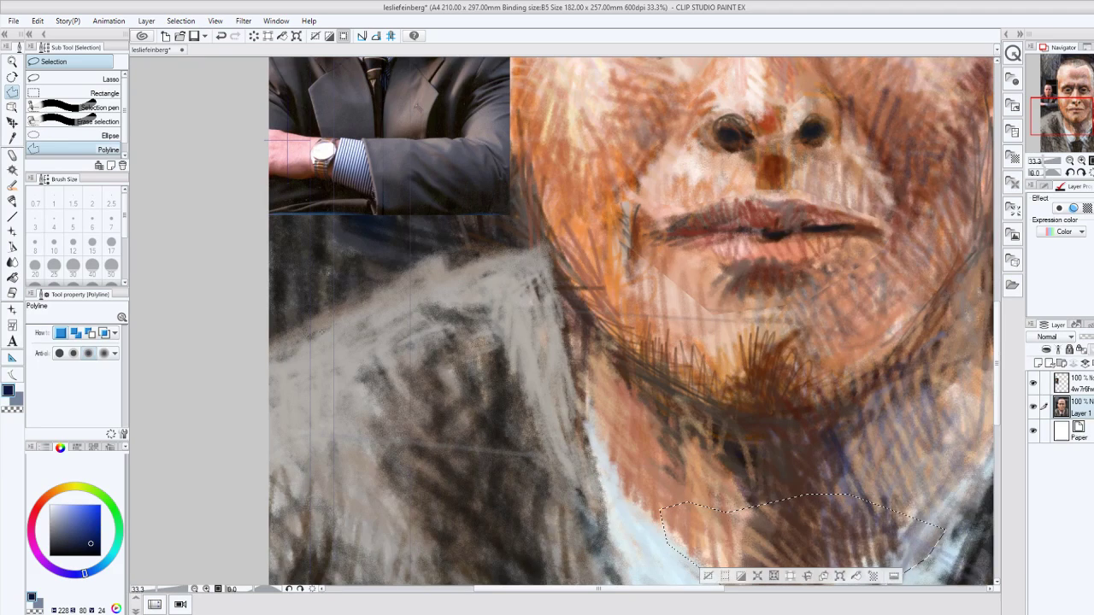
{"action": "left_click", "coordinate": [77, 93]}
{"action": "left_click", "coordinate": [189, 207]}
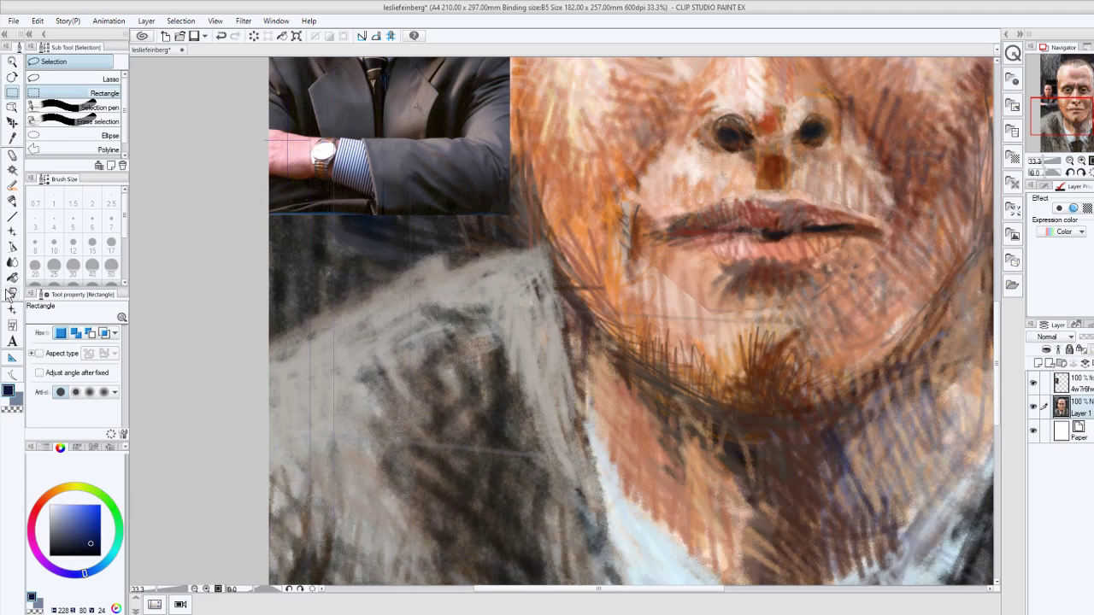
Smooth the seams around the moved mouth with the Blend tool at size 70, along the chin, left mouth corner and upper lip.
{"action": "left_click", "coordinate": [13, 263]}
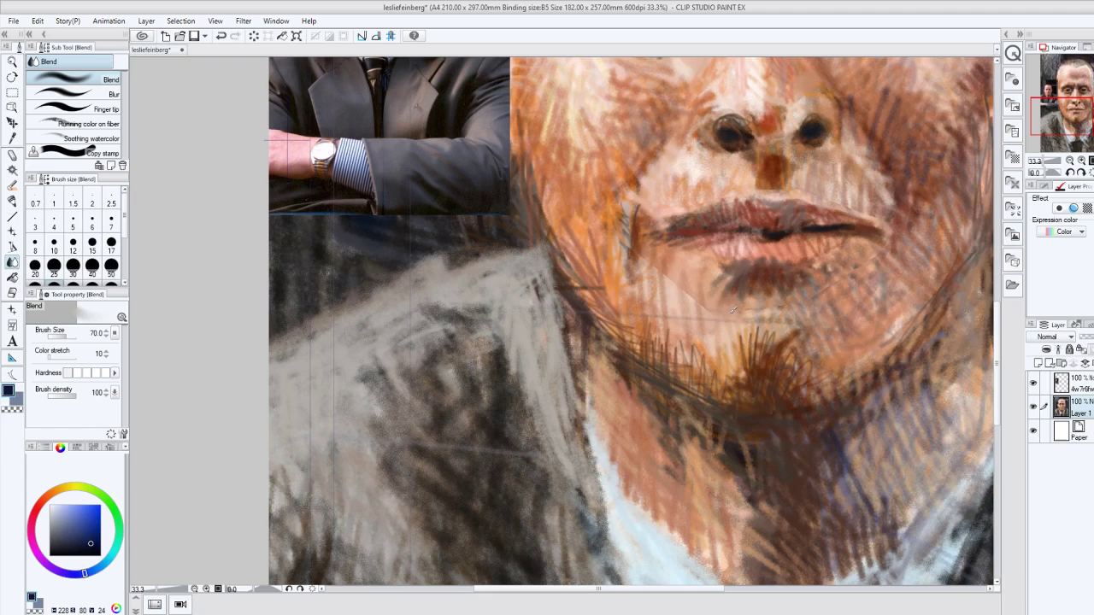
{"action": "mouse_move", "coordinate": [733, 310]}
{"action": "left_mouse_down"}
{"action": "mouse_move", "coordinate": [695, 320]}
{"action": "mouse_move", "coordinate": [628, 242]}
{"action": "left_mouse_up"}
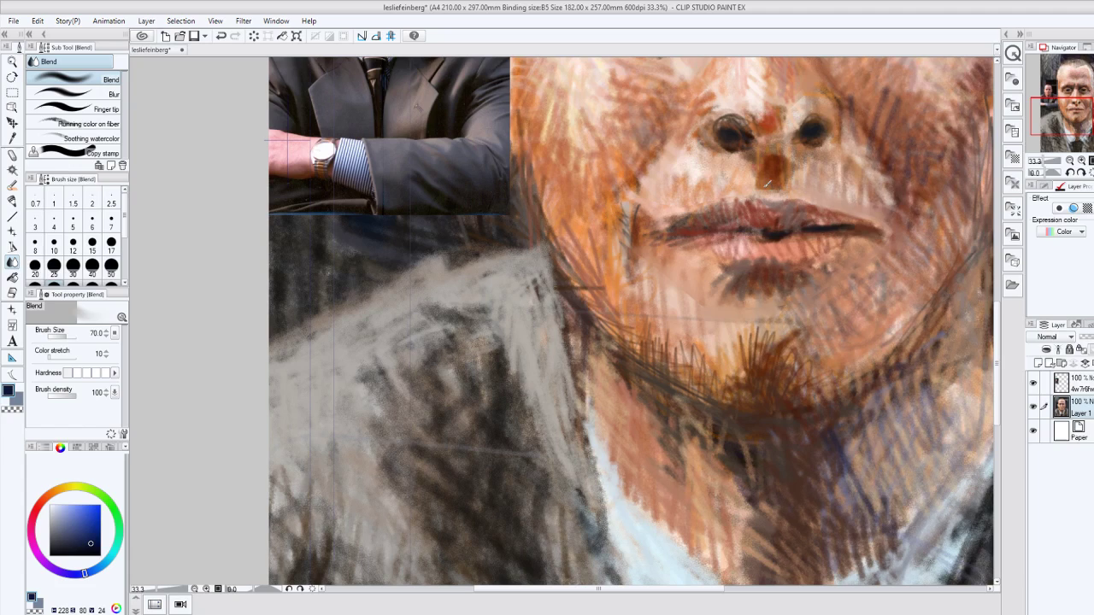
{"action": "left_click_drag", "start_coordinate": [769, 184], "coordinate": [643, 221]}
{"action": "left_click_drag", "start_coordinate": [752, 342], "coordinate": [779, 330]}
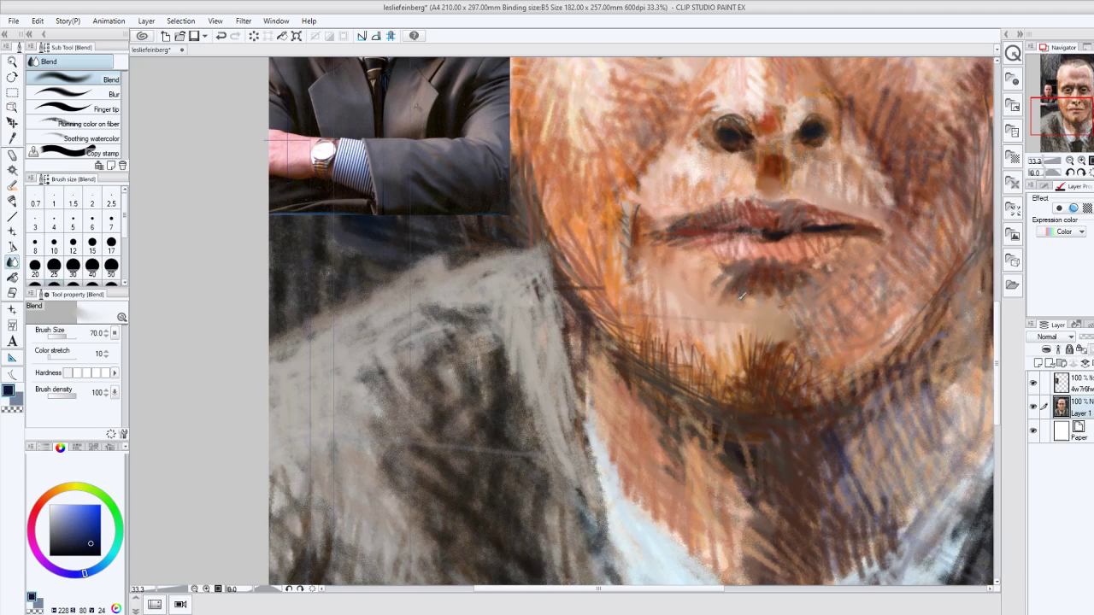
Return to the Crayon, mix a dark slate blue (H228 S30 V26) and shade the neck beneath the chin.
{"action": "scroll", "coordinate": [742, 296], "scroll_direction": "down", "scroll_amount": 4}
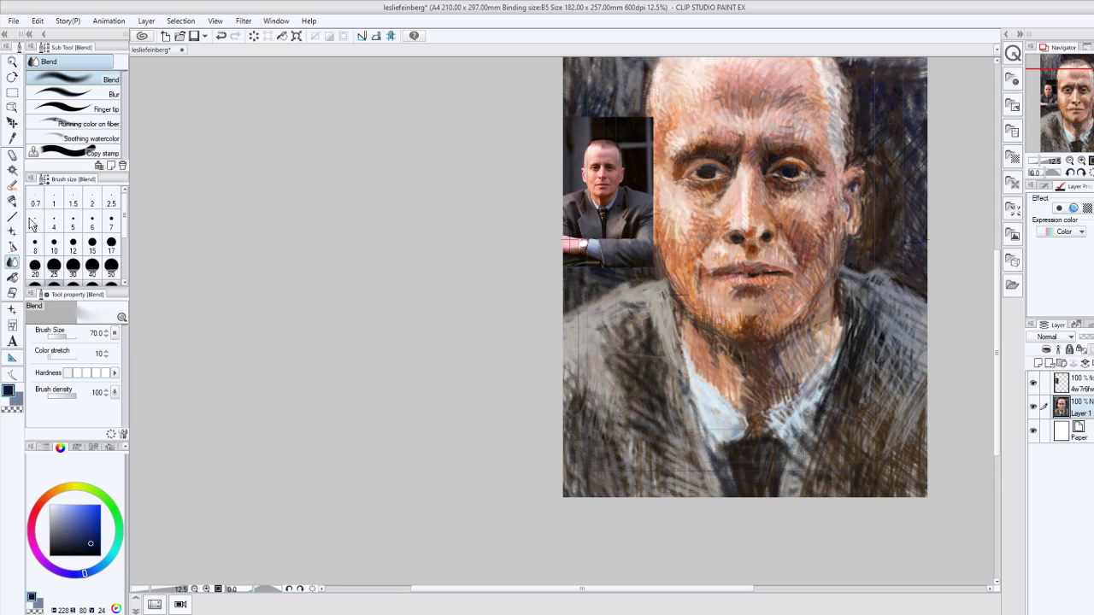
{"action": "left_click", "coordinate": [12, 154]}
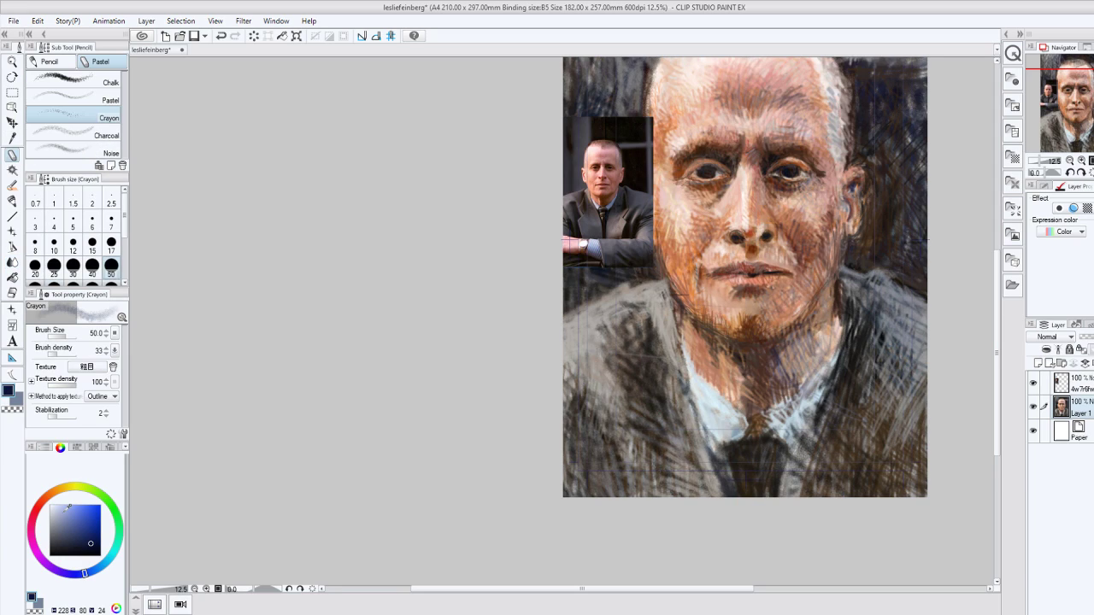
{"action": "left_click", "coordinate": [64, 542]}
{"action": "mouse_move", "coordinate": [758, 323]}
{"action": "left_mouse_down"}
{"action": "mouse_move", "coordinate": [755, 350]}
{"action": "mouse_move", "coordinate": [775, 365]}
{"action": "mouse_move", "coordinate": [761, 344]}
{"action": "mouse_move", "coordinate": [792, 355]}
{"action": "mouse_move", "coordinate": [767, 365]}
{"action": "left_mouse_up"}
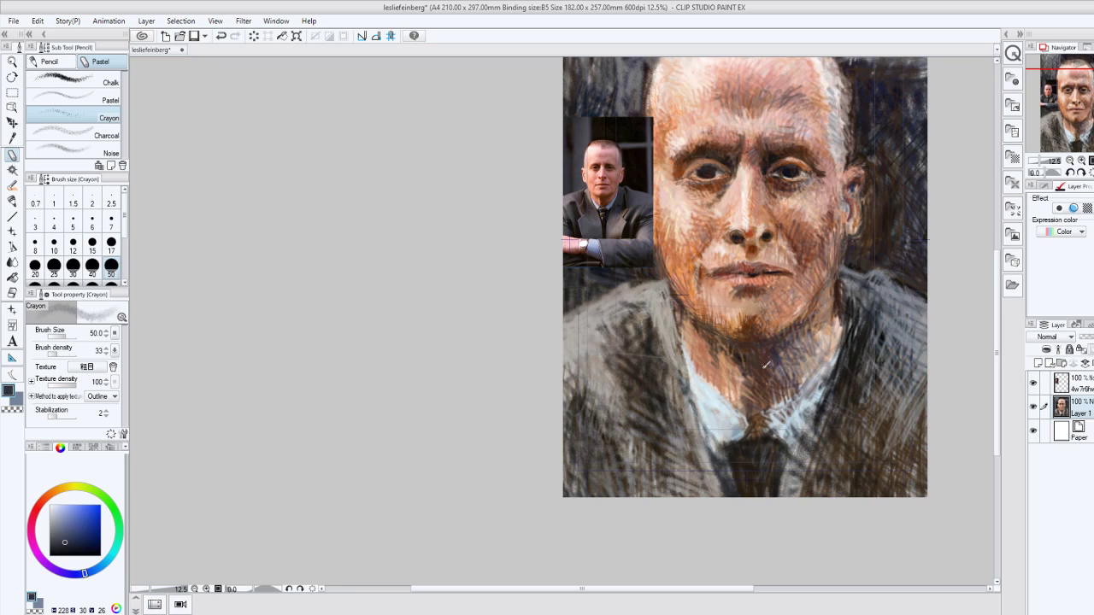
Pick a dark brownish grey (H13 S30 V26) and hatch it over the right side of the neck and the left side of the jacket.
{"action": "left_click", "coordinate": [596, 349], "text": "alt"}
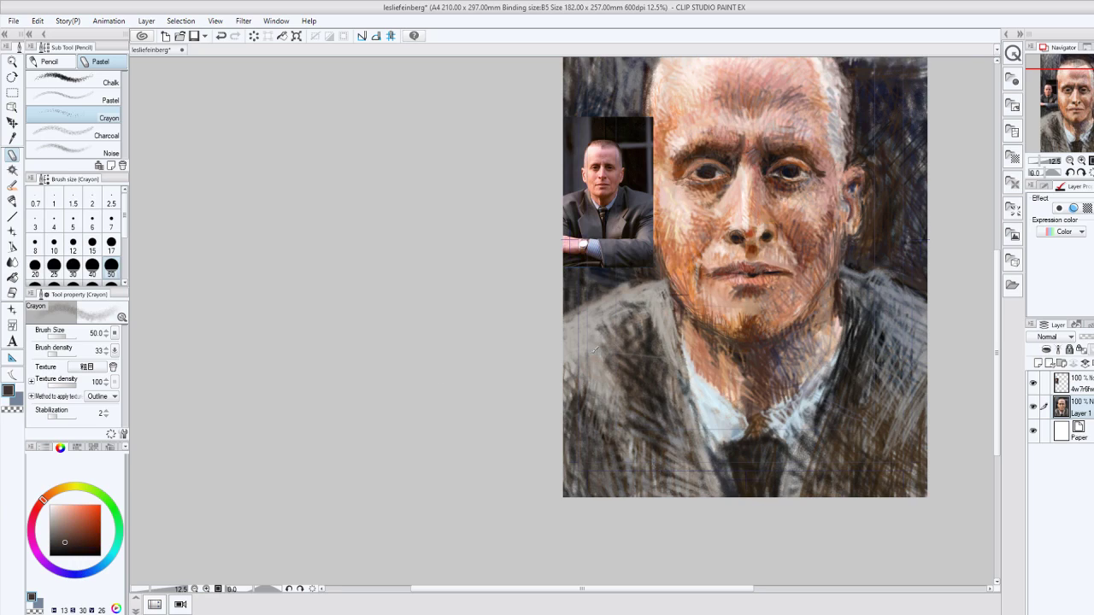
{"action": "left_click_drag", "start_coordinate": [795, 385], "coordinate": [817, 324]}
{"action": "left_click_drag", "start_coordinate": [792, 359], "coordinate": [770, 363]}
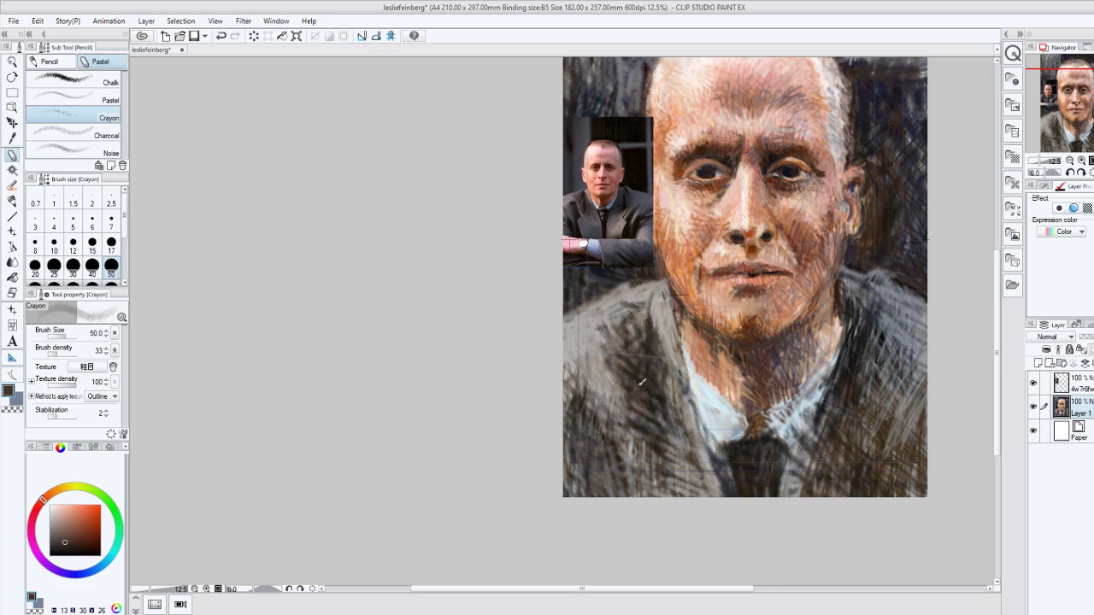
{"action": "mouse_move", "coordinate": [642, 383]}
{"action": "left_mouse_down"}
{"action": "mouse_move", "coordinate": [613, 328]}
{"action": "mouse_move", "coordinate": [623, 304]}
{"action": "mouse_move", "coordinate": [639, 336]}
{"action": "left_mouse_up"}
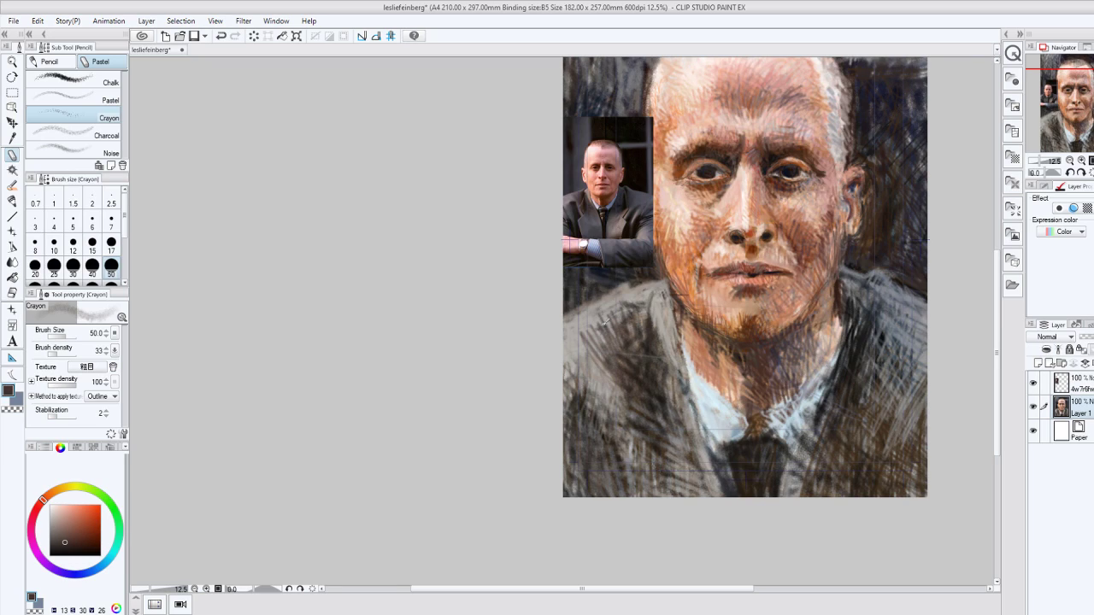
{"action": "mouse_move", "coordinate": [603, 324]}
{"action": "left_mouse_down"}
{"action": "mouse_move", "coordinate": [622, 447]}
{"action": "mouse_move", "coordinate": [666, 458]}
{"action": "mouse_move", "coordinate": [643, 472]}
{"action": "left_mouse_up"}
Mix a muted brown (H16 S45 V39) and shade the crease beside the left mouth corner and the chin below the lower lip.
{"action": "scroll", "coordinate": [692, 270], "scroll_direction": "up", "scroll_amount": 2}
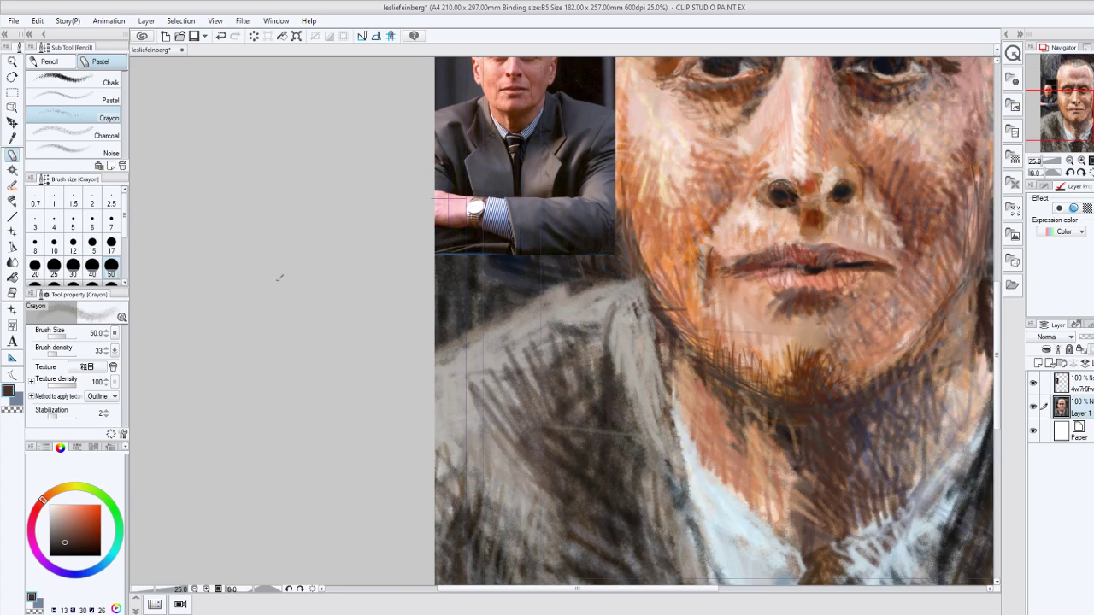
{"action": "left_click", "coordinate": [56, 491]}
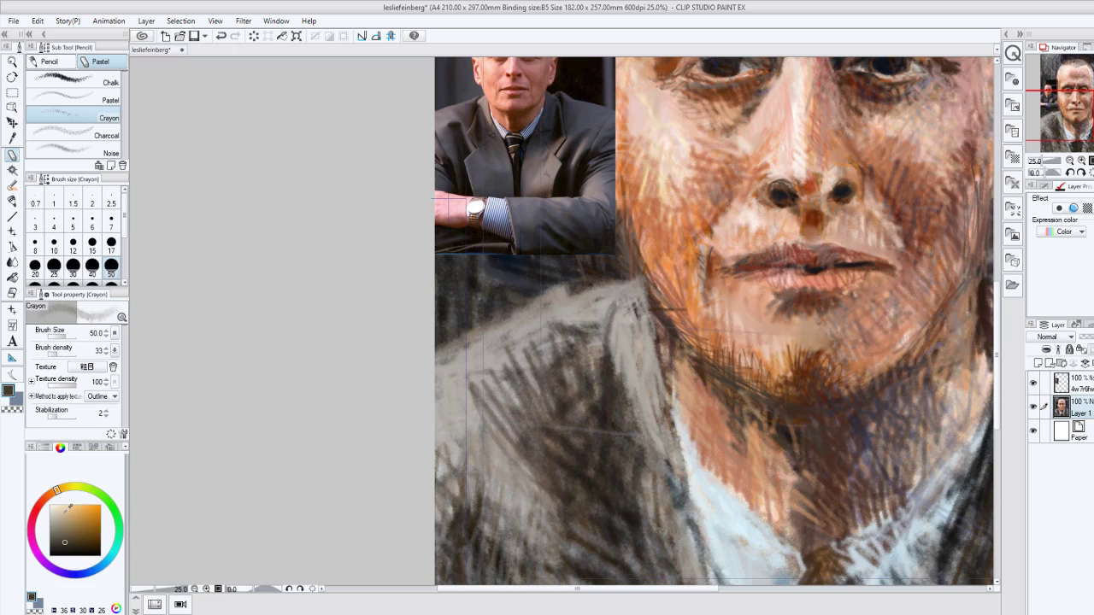
{"action": "left_click", "coordinate": [44, 498]}
{"action": "left_click", "coordinate": [82, 535]}
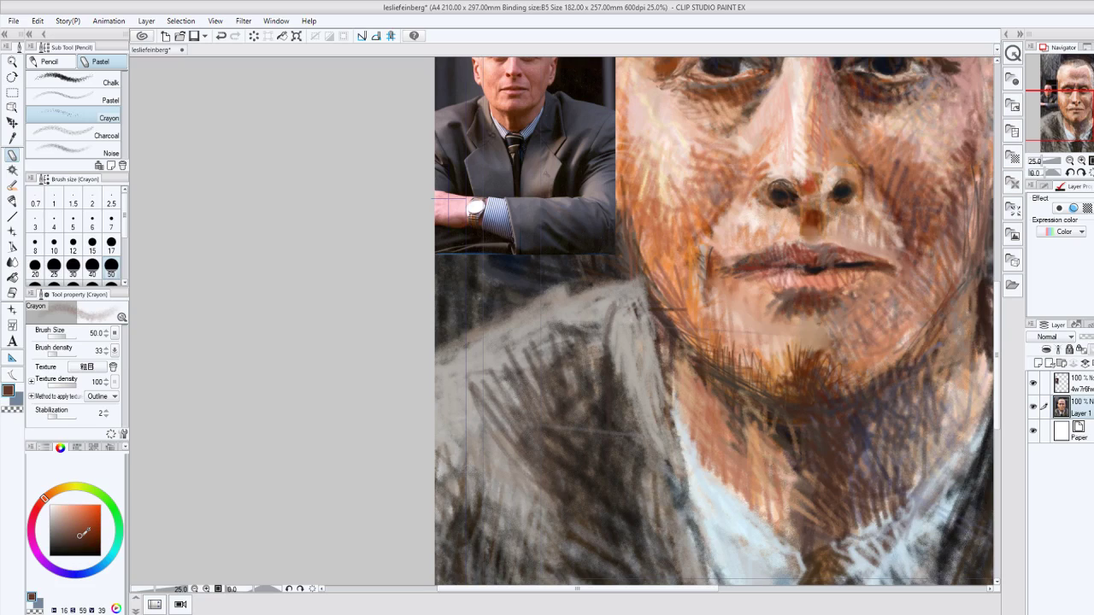
{"action": "left_click", "coordinate": [73, 536]}
{"action": "left_click_drag", "start_coordinate": [704, 289], "coordinate": [698, 232]}
{"action": "mouse_move", "coordinate": [716, 273]}
{"action": "left_mouse_down"}
{"action": "mouse_move", "coordinate": [721, 263]}
{"action": "mouse_move", "coordinate": [725, 280]}
{"action": "left_mouse_up"}
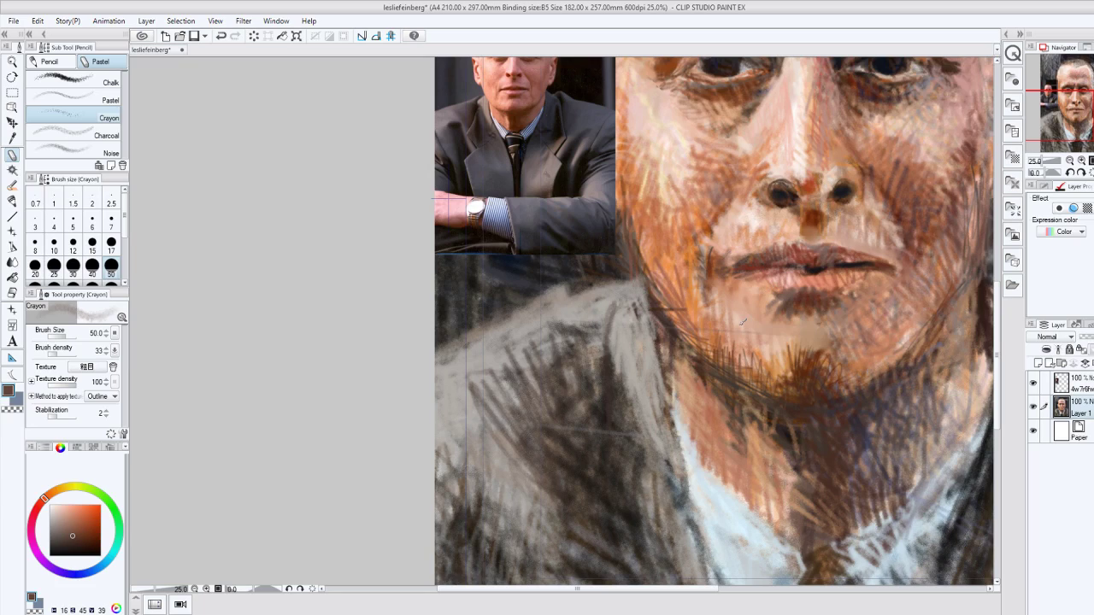
{"action": "left_click_drag", "start_coordinate": [743, 321], "coordinate": [787, 293]}
{"action": "left_click_drag", "start_coordinate": [741, 323], "coordinate": [764, 302]}
Darken the line between the lips with reddish brown (H16 S79 V33), and extend it to the right mouth corner in near-black brown (H16 S55 V15).
{"action": "left_click", "coordinate": [90, 532]}
{"action": "left_click", "coordinate": [91, 536]}
{"action": "left_click_drag", "start_coordinate": [808, 262], "coordinate": [838, 262]}
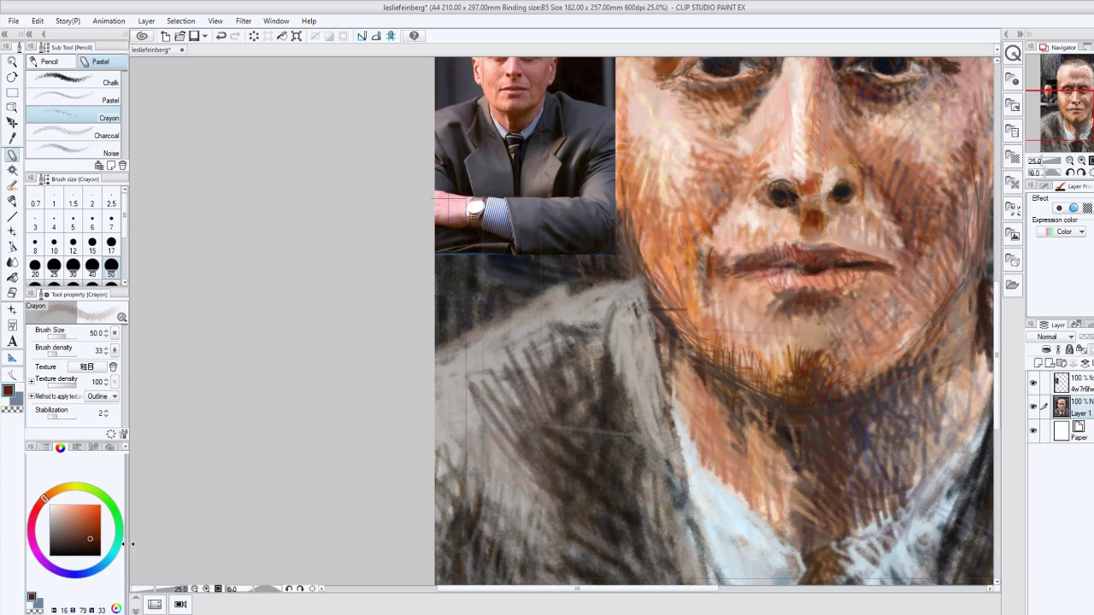
{"action": "left_click", "coordinate": [78, 548]}
{"action": "left_click_drag", "start_coordinate": [799, 264], "coordinate": [870, 261]}
{"action": "left_click_drag", "start_coordinate": [848, 252], "coordinate": [910, 262]}
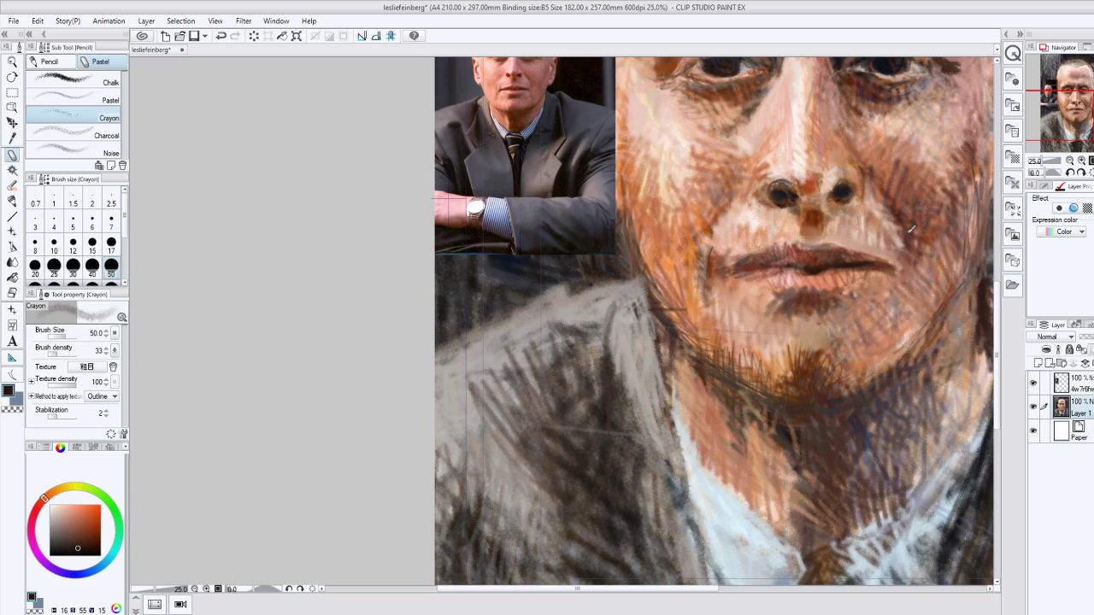
Deepen the fold from nose to right mouth corner, the underside of the chin, the right jaw and the left chin crease with near-black brown.
{"action": "left_click_drag", "start_coordinate": [912, 231], "coordinate": [912, 261]}
{"action": "left_click_drag", "start_coordinate": [829, 383], "coordinate": [819, 432]}
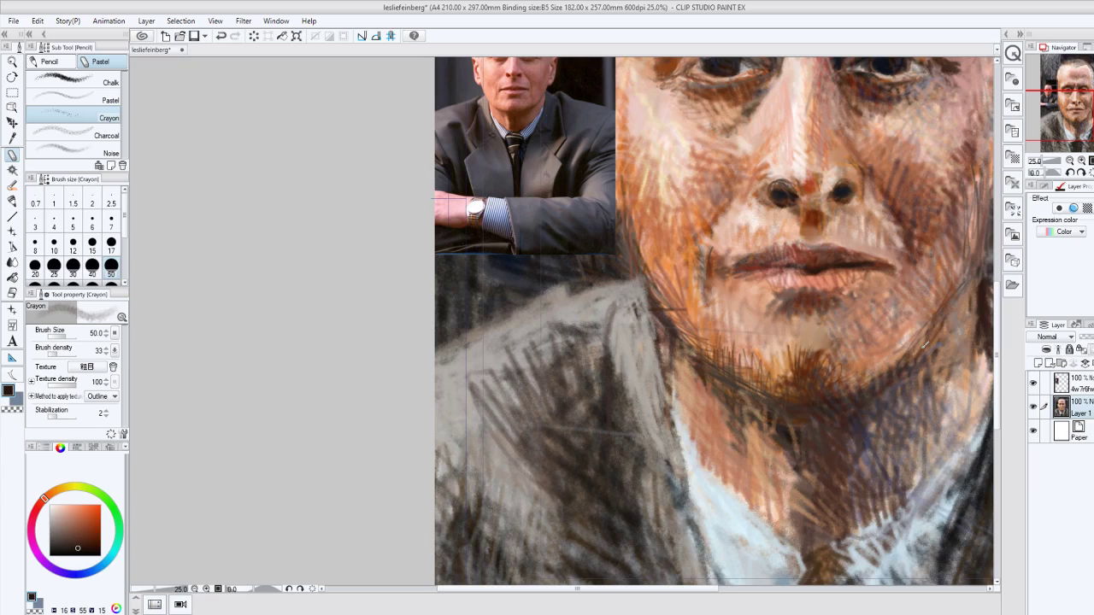
{"action": "left_click_drag", "start_coordinate": [924, 344], "coordinate": [899, 368]}
{"action": "mouse_move", "coordinate": [699, 313]}
{"action": "left_mouse_down"}
{"action": "mouse_move", "coordinate": [706, 277]}
{"action": "mouse_move", "coordinate": [711, 303]}
{"action": "left_mouse_up"}
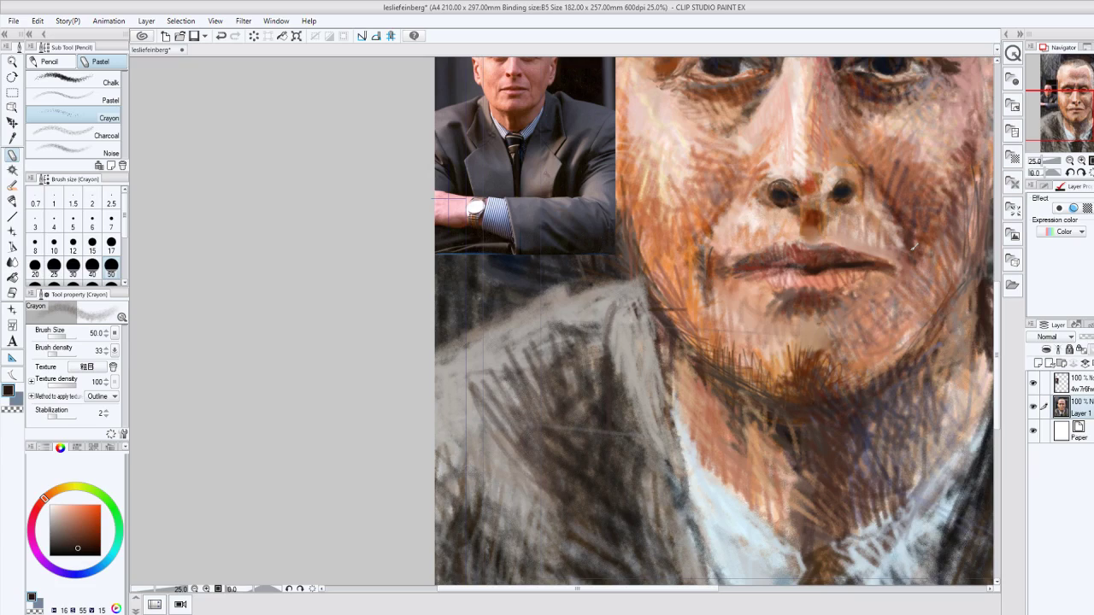
{"action": "left_click_drag", "start_coordinate": [913, 247], "coordinate": [913, 240]}
{"action": "left_click_drag", "start_coordinate": [894, 292], "coordinate": [907, 232]}
{"action": "left_click_drag", "start_coordinate": [870, 181], "coordinate": [901, 232]}
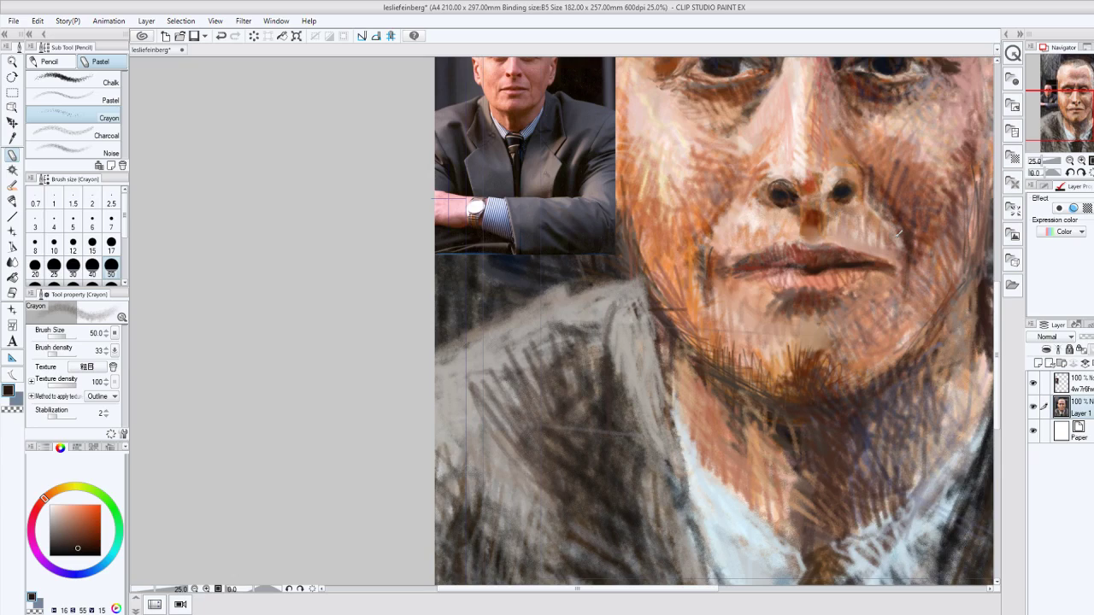
Mix a pale warm grey (H16 S6 V91) and add highlights right of the upper lip and on the left cheek.
{"action": "scroll", "coordinate": [899, 231], "scroll_direction": "down", "scroll_amount": 5}
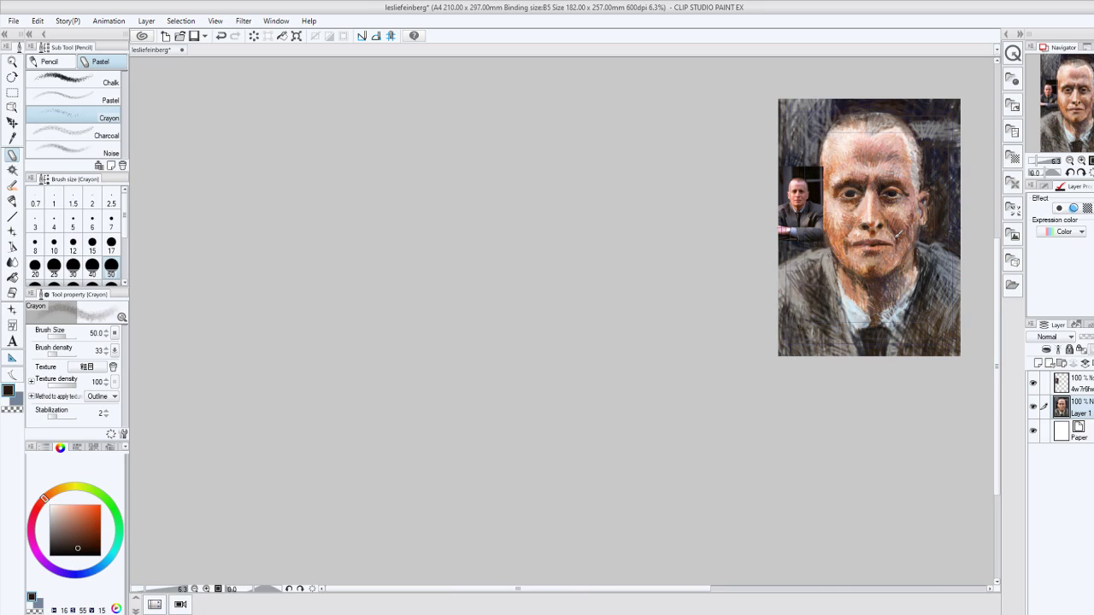
{"action": "scroll", "coordinate": [899, 233], "scroll_direction": "up", "scroll_amount": 2}
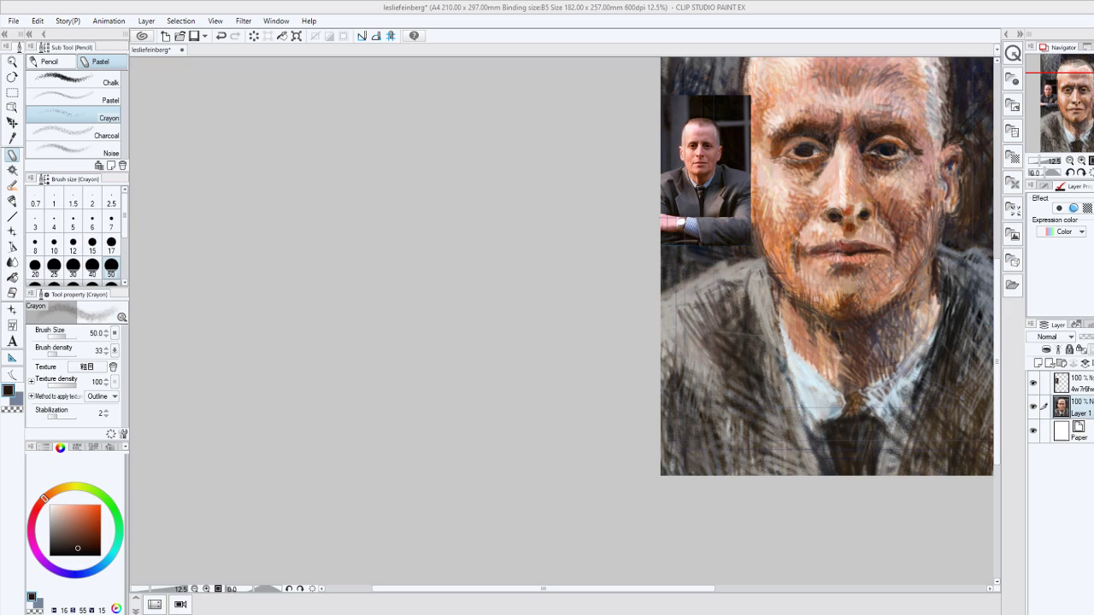
{"action": "left_click", "coordinate": [52, 510]}
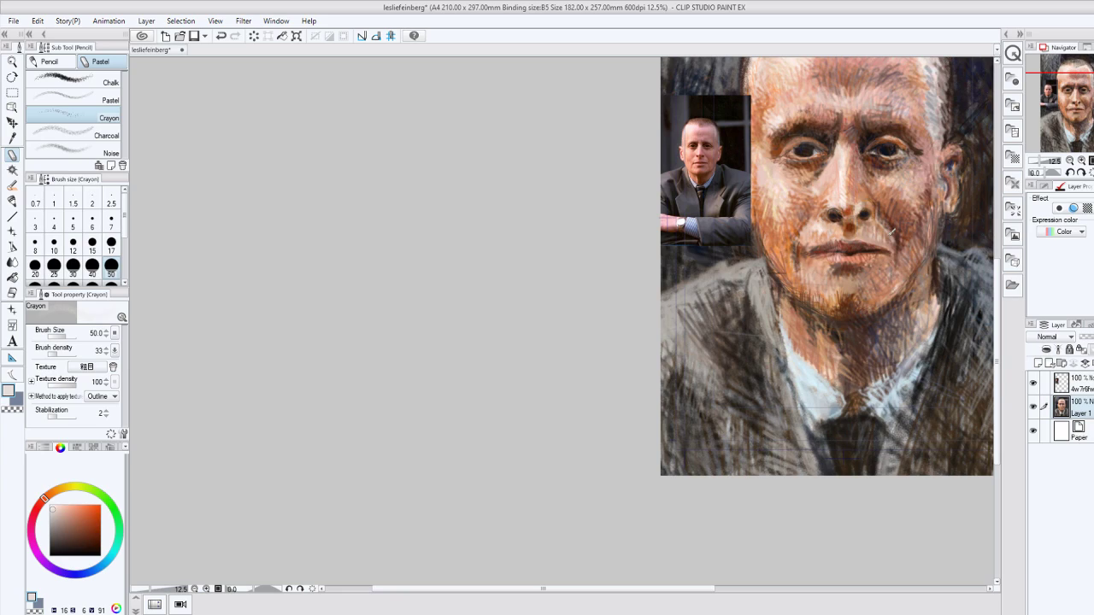
{"action": "left_click_drag", "start_coordinate": [892, 231], "coordinate": [898, 234]}
{"action": "mouse_move", "coordinate": [759, 200]}
{"action": "left_mouse_down"}
{"action": "mouse_move", "coordinate": [753, 188]}
{"action": "mouse_move", "coordinate": [759, 196]}
{"action": "left_mouse_up"}
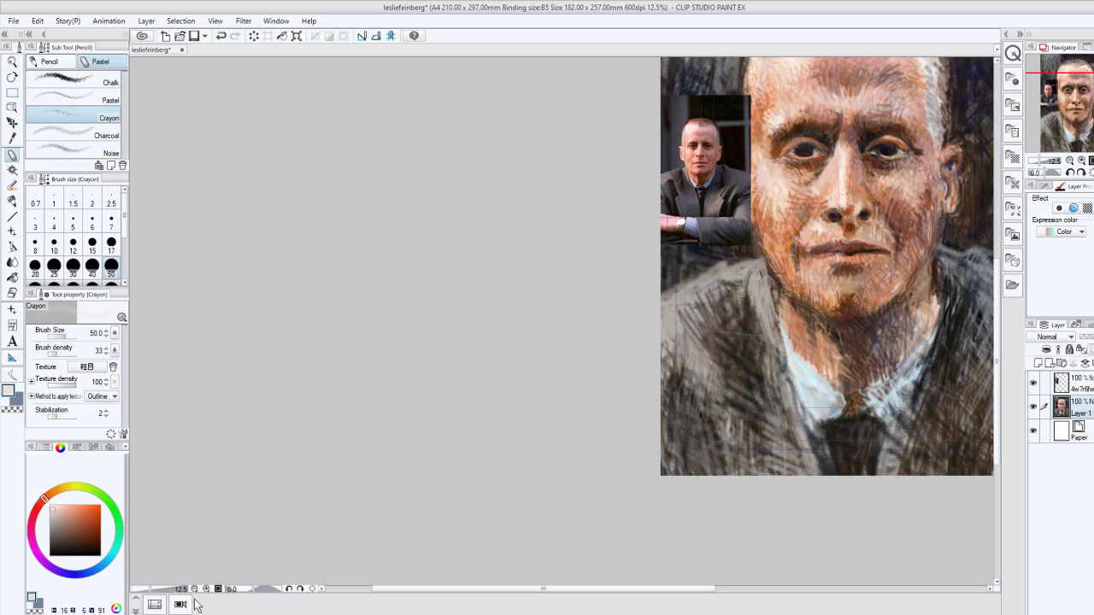
Shade the chin and lower right face with reddish brown (H16 S72 V37), and sample a peach tone from the left cheek.
{"action": "left_click", "coordinate": [86, 537]}
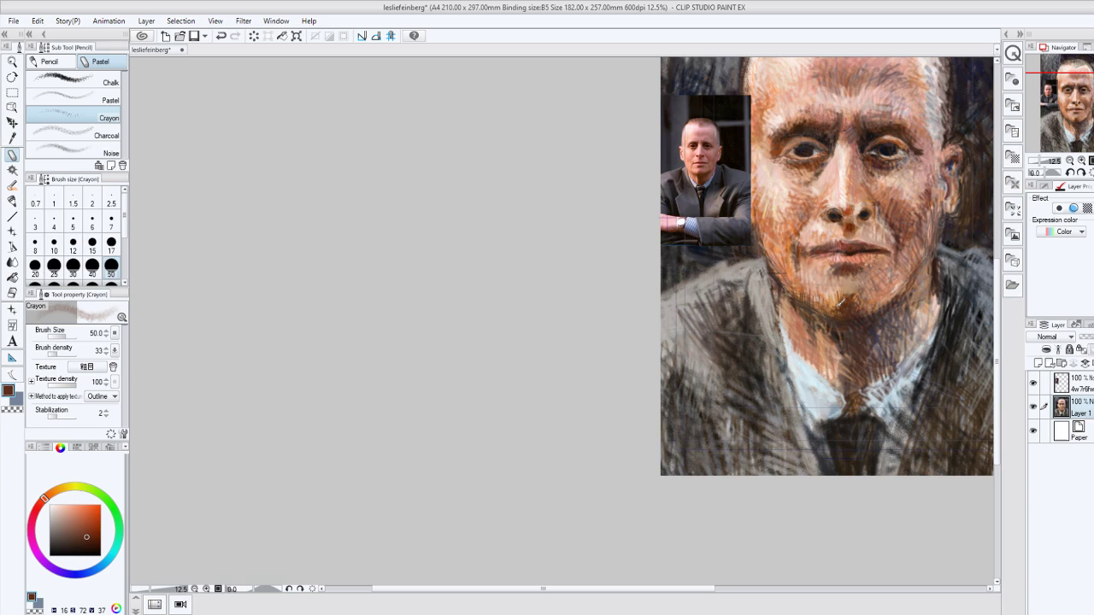
{"action": "left_click_drag", "start_coordinate": [841, 301], "coordinate": [901, 279]}
{"action": "left_click", "coordinate": [782, 196], "text": "alt"}
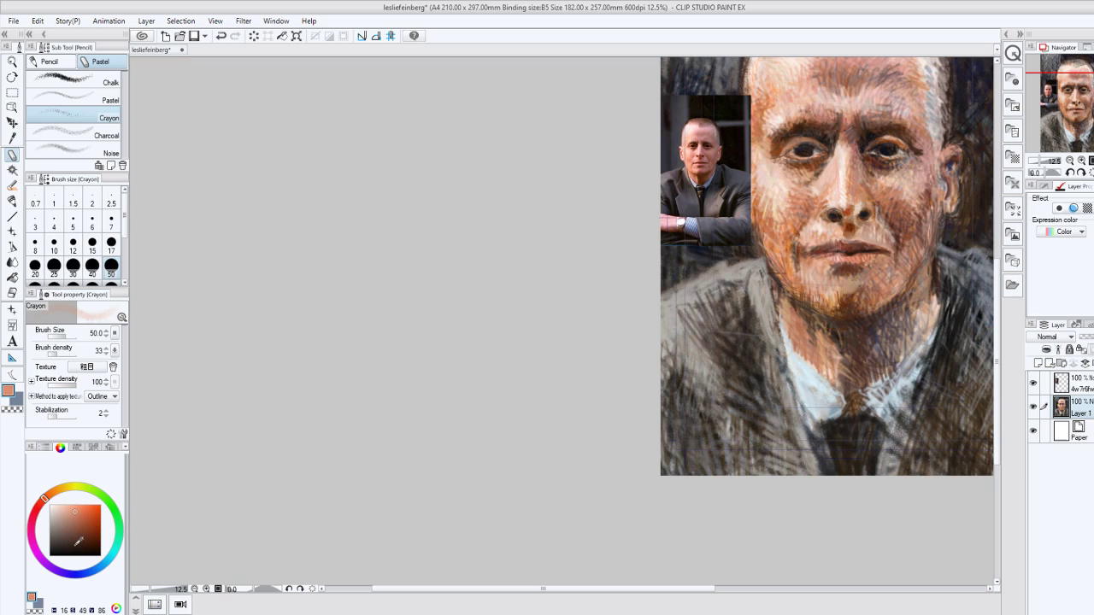
Mix a pale blue-grey (H225 S13 V88) and add light strokes across the right cheek and below the right eye.
{"action": "left_click", "coordinate": [85, 571]}
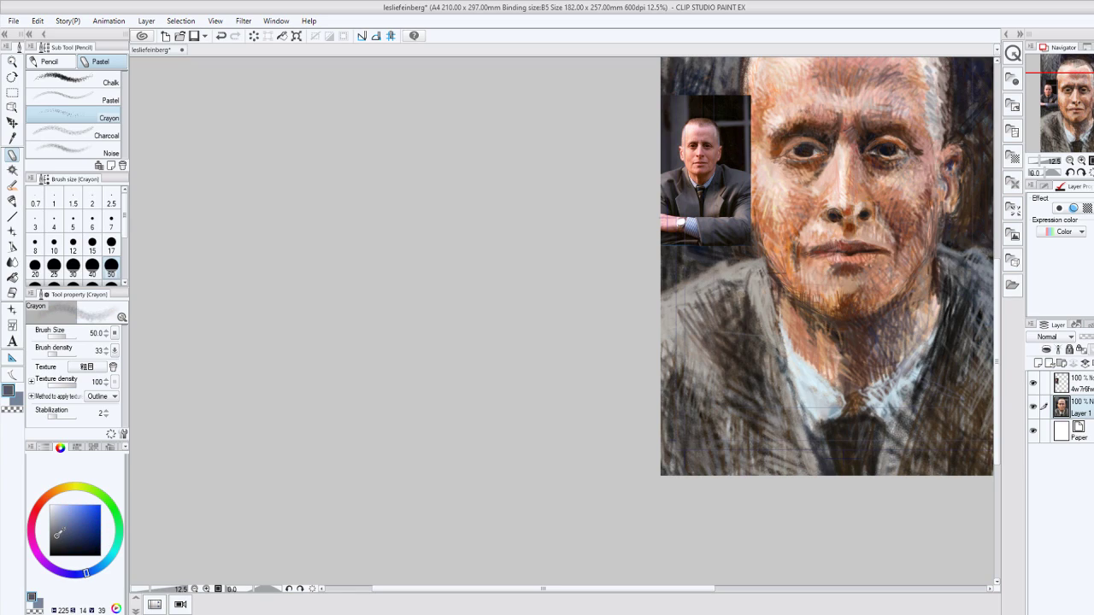
{"action": "left_click", "coordinate": [66, 540]}
{"action": "left_click", "coordinate": [67, 519]}
{"action": "mouse_move", "coordinate": [68, 519]}
{"action": "left_mouse_down"}
{"action": "mouse_move", "coordinate": [73, 505]}
{"action": "mouse_move", "coordinate": [58, 508]}
{"action": "left_mouse_up"}
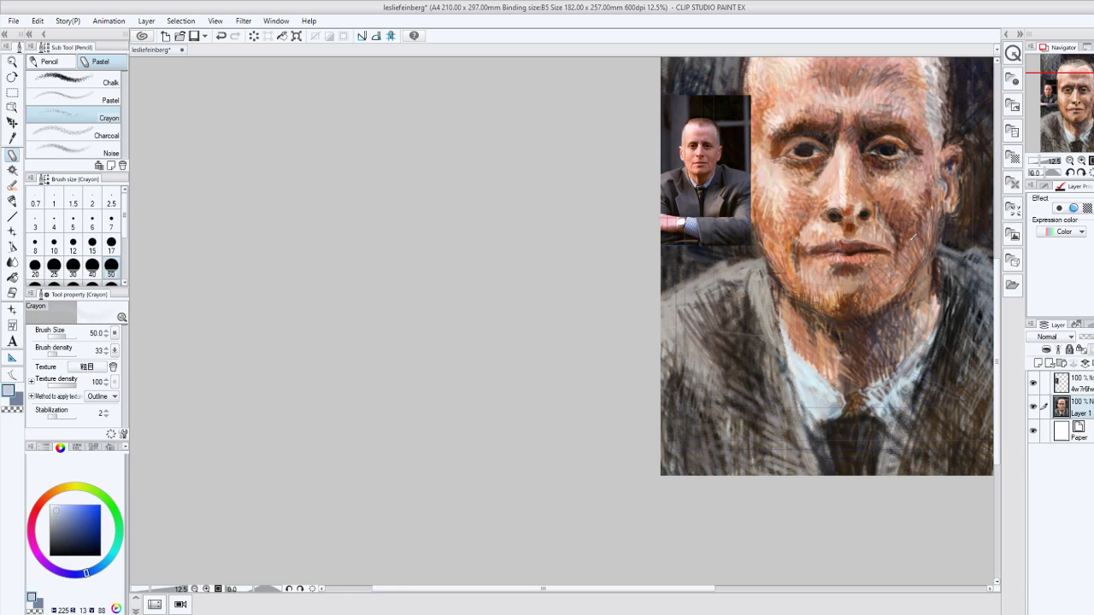
{"action": "mouse_move", "coordinate": [913, 238]}
{"action": "left_mouse_down"}
{"action": "mouse_move", "coordinate": [918, 268]}
{"action": "mouse_move", "coordinate": [928, 237]}
{"action": "left_mouse_up"}
{"action": "left_click_drag", "start_coordinate": [893, 168], "coordinate": [910, 226]}
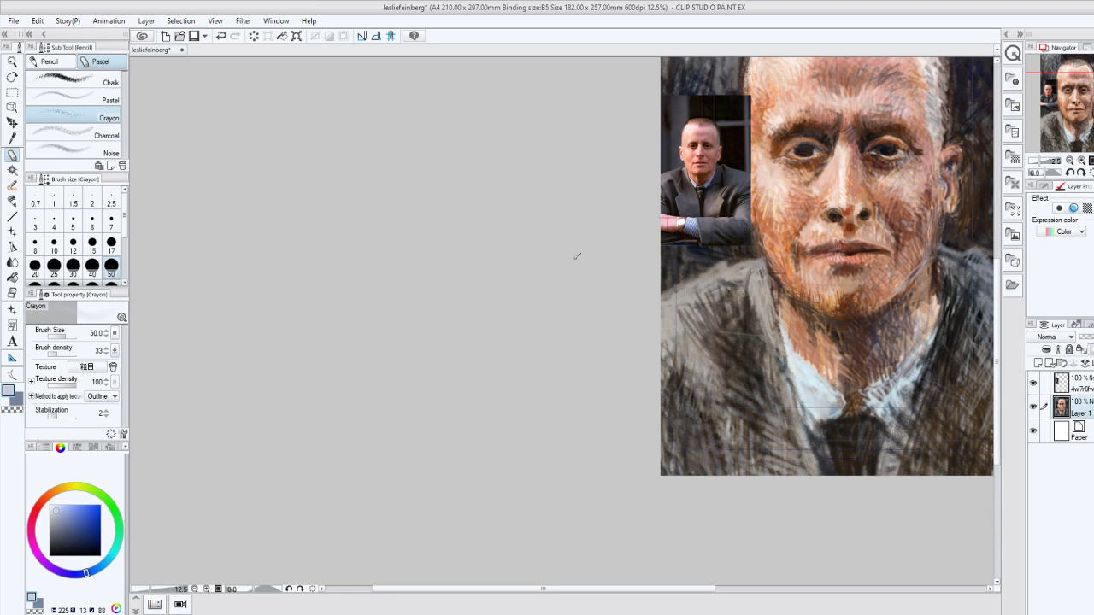
Sample a dark brown (H24 S51 V24) and shade the fold beside the left mouth corner and the lower left cheek.
{"action": "left_click", "coordinate": [59, 493]}
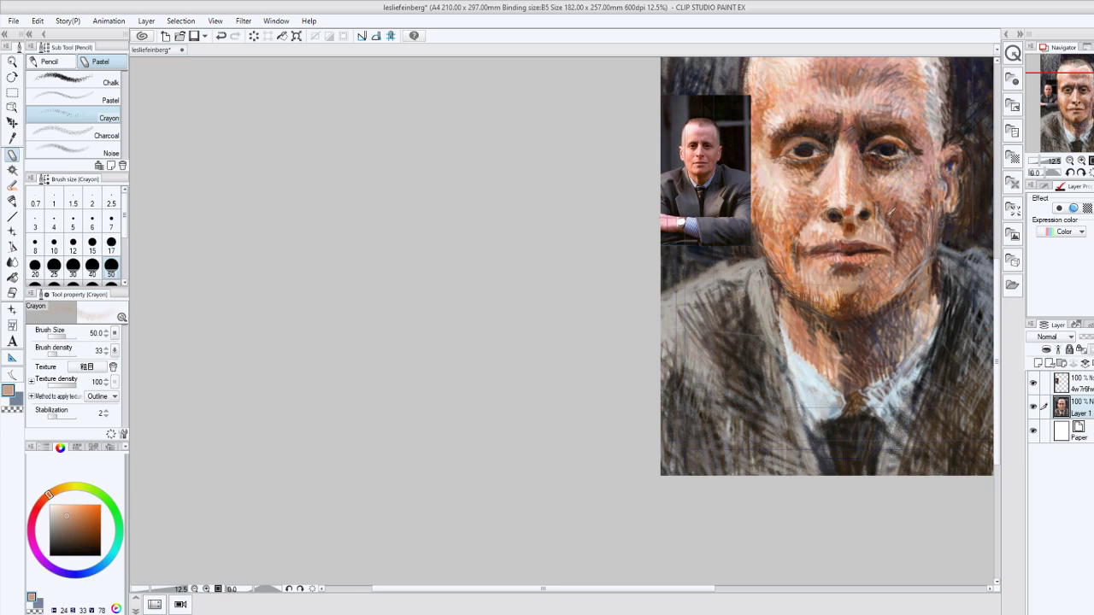
{"action": "left_click", "coordinate": [70, 531]}
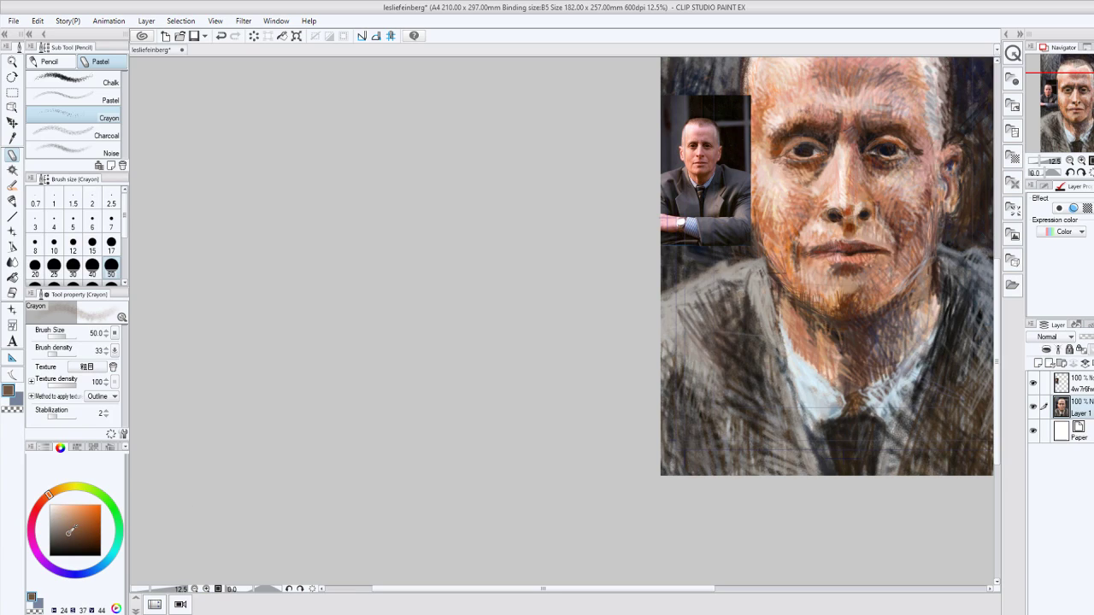
{"action": "left_click", "coordinate": [67, 531]}
{"action": "scroll", "coordinate": [998, 261], "scroll_direction": "up", "scroll_amount": 1}
{"action": "scroll", "coordinate": [997, 258], "scroll_direction": "up", "scroll_amount": 1}
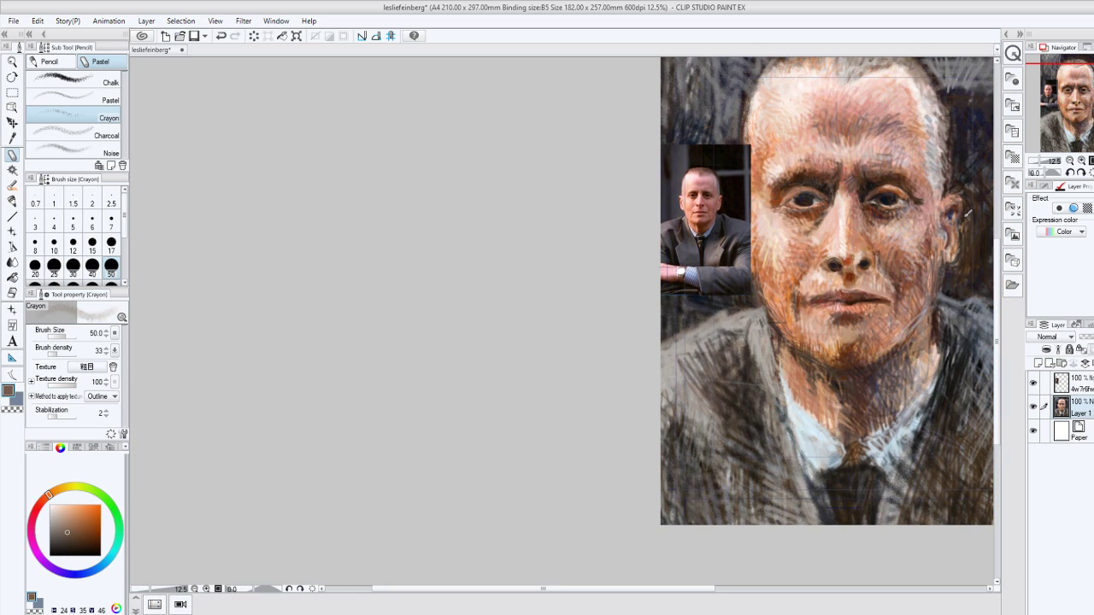
{"action": "scroll", "coordinate": [769, 214], "scroll_direction": "up", "scroll_amount": 2}
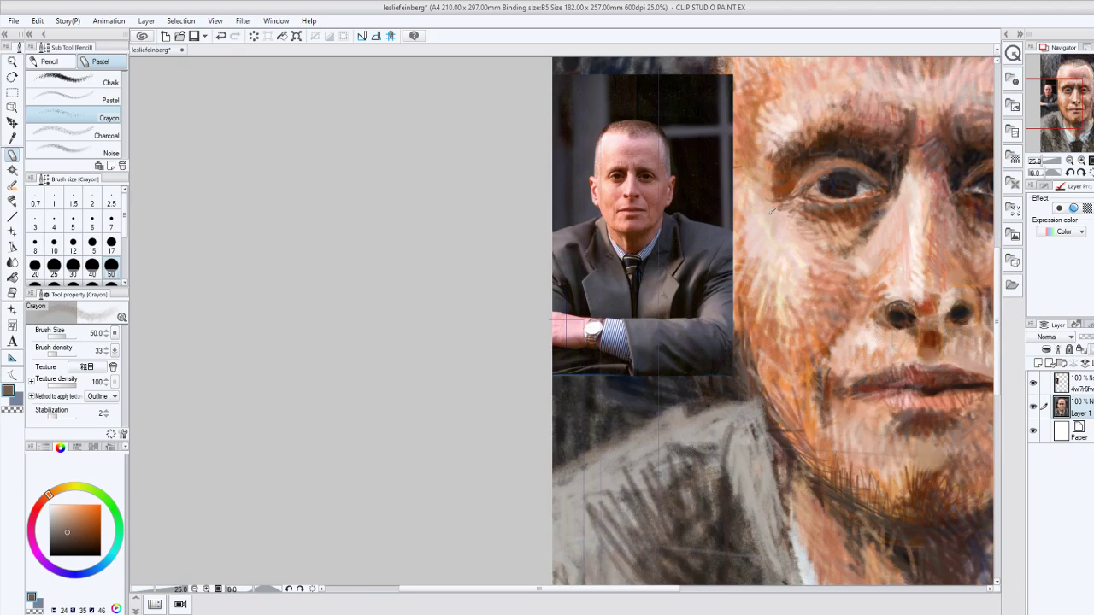
{"action": "left_click", "coordinate": [839, 365], "text": "alt"}
{"action": "mouse_move", "coordinate": [842, 387]}
{"action": "left_mouse_down"}
{"action": "mouse_move", "coordinate": [857, 369]}
{"action": "mouse_move", "coordinate": [831, 410]}
{"action": "mouse_move", "coordinate": [823, 383]}
{"action": "mouse_move", "coordinate": [816, 410]}
{"action": "left_mouse_up"}
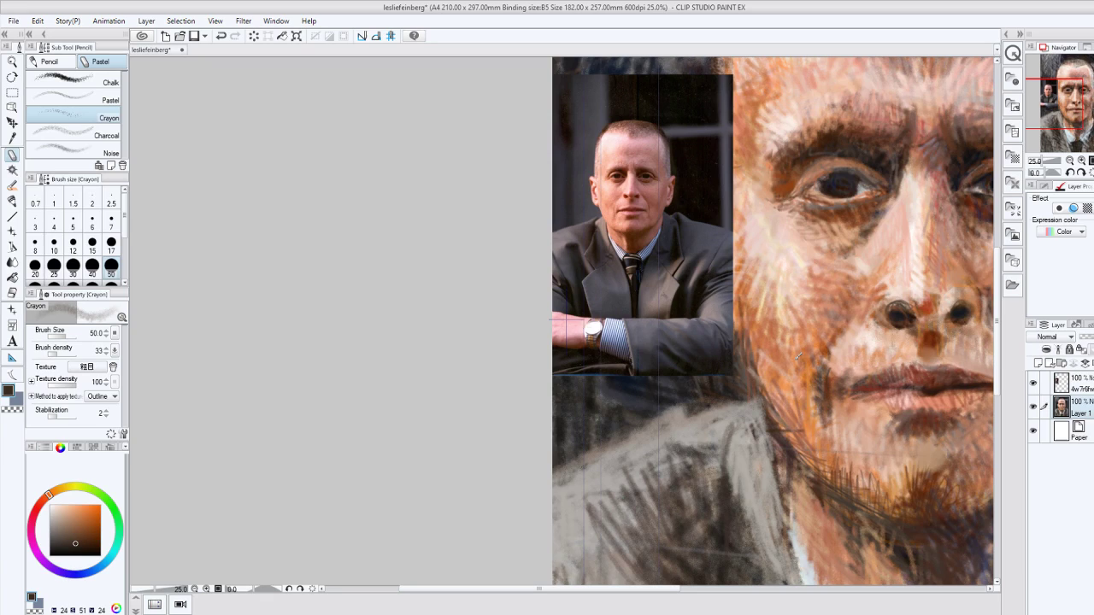
{"action": "left_click_drag", "start_coordinate": [793, 383], "coordinate": [775, 344]}
Darken the area under the left eye, the left eyebrow and the eye's outer corner with the same dark brown.
{"action": "left_click_drag", "start_coordinate": [819, 232], "coordinate": [874, 201]}
{"action": "left_click_drag", "start_coordinate": [795, 135], "coordinate": [835, 123]}
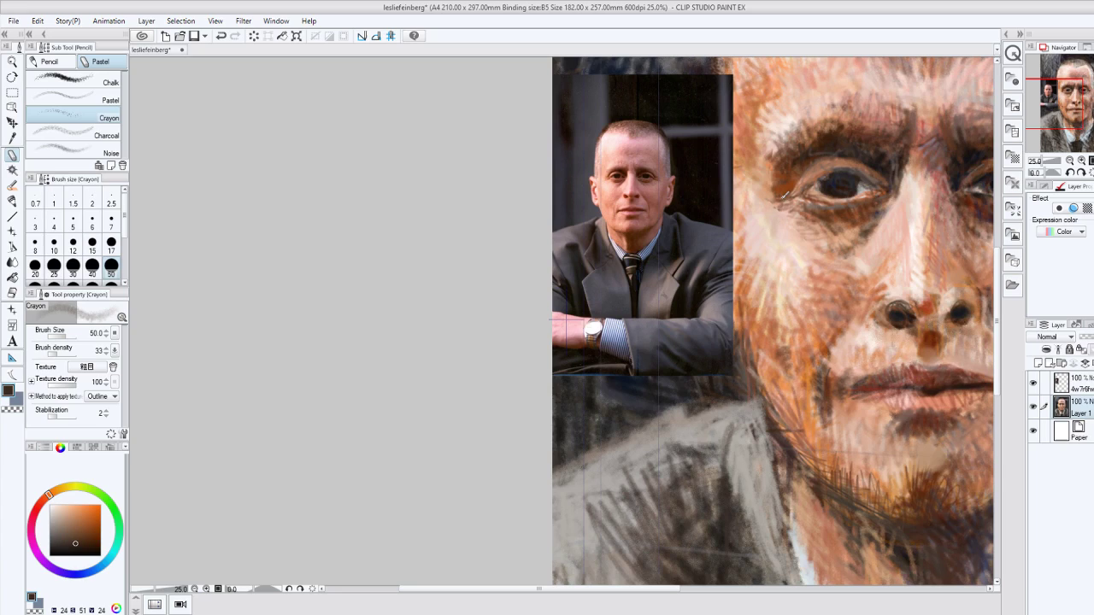
{"action": "mouse_move", "coordinate": [785, 195]}
{"action": "left_mouse_down"}
{"action": "mouse_move", "coordinate": [768, 213]}
{"action": "mouse_move", "coordinate": [795, 212]}
{"action": "left_mouse_up"}
Draw a dark brown horizontal crease across the middle of the forehead.
{"action": "left_click", "coordinate": [684, 590]}
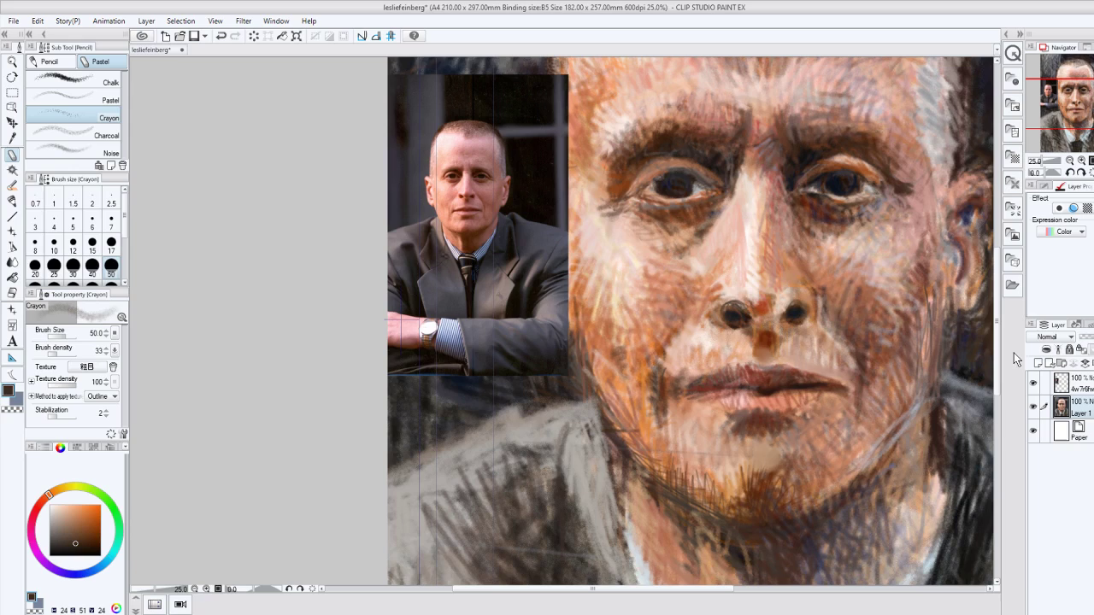
{"action": "scroll", "coordinate": [985, 303], "scroll_direction": "up", "scroll_amount": 5}
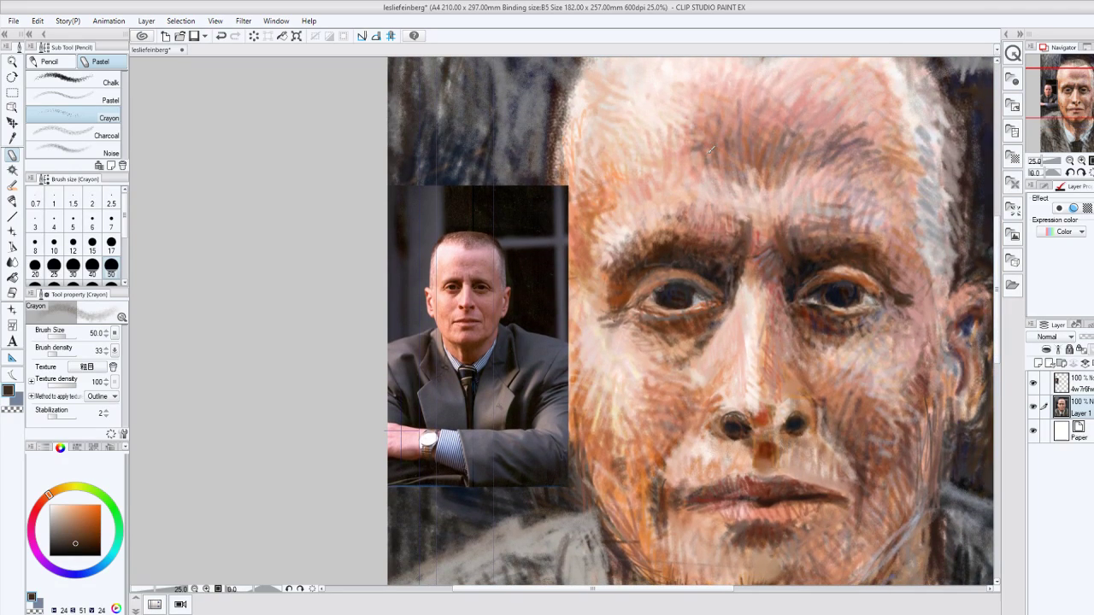
{"action": "mouse_move", "coordinate": [807, 157]}
{"action": "left_mouse_down"}
{"action": "mouse_move", "coordinate": [718, 162]}
{"action": "mouse_move", "coordinate": [752, 170]}
{"action": "mouse_move", "coordinate": [830, 156]}
{"action": "left_mouse_up"}
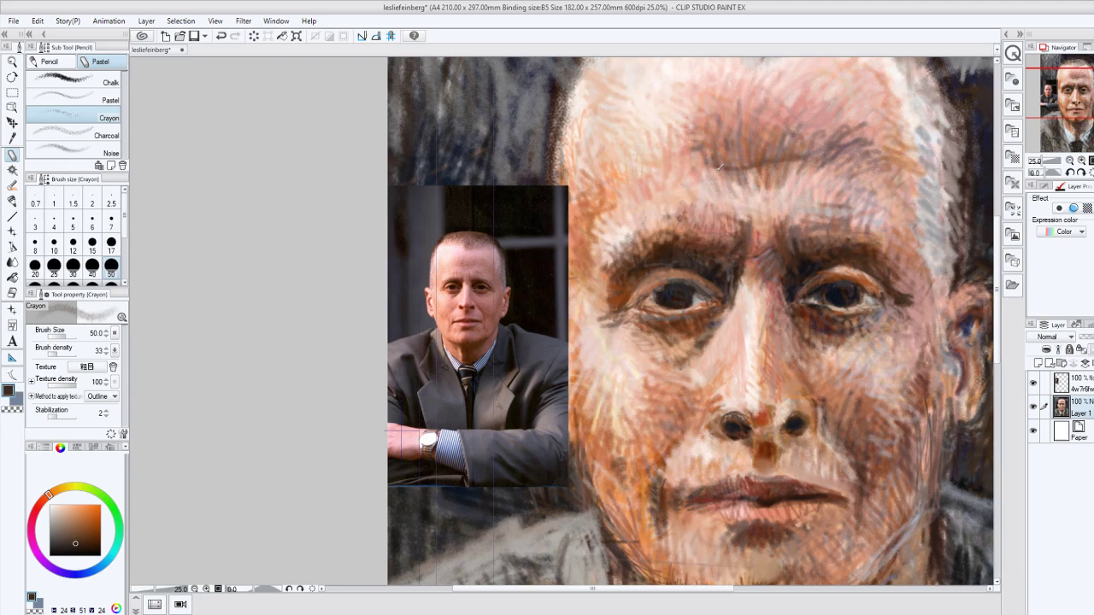
{"action": "left_click_drag", "start_coordinate": [719, 166], "coordinate": [802, 161]}
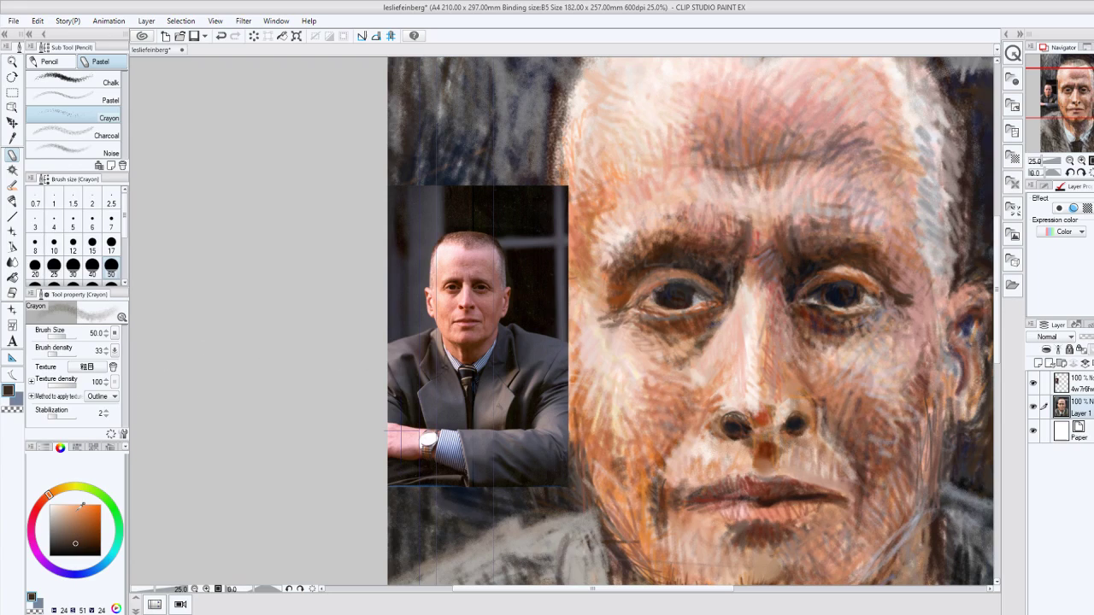
Add pale peach (H24 S24 V100) strokes above the left eyebrow and pale blue-grey (H222 S6 V92) strokes above the right eyebrow.
{"action": "left_click", "coordinate": [620, 248], "text": "alt"}
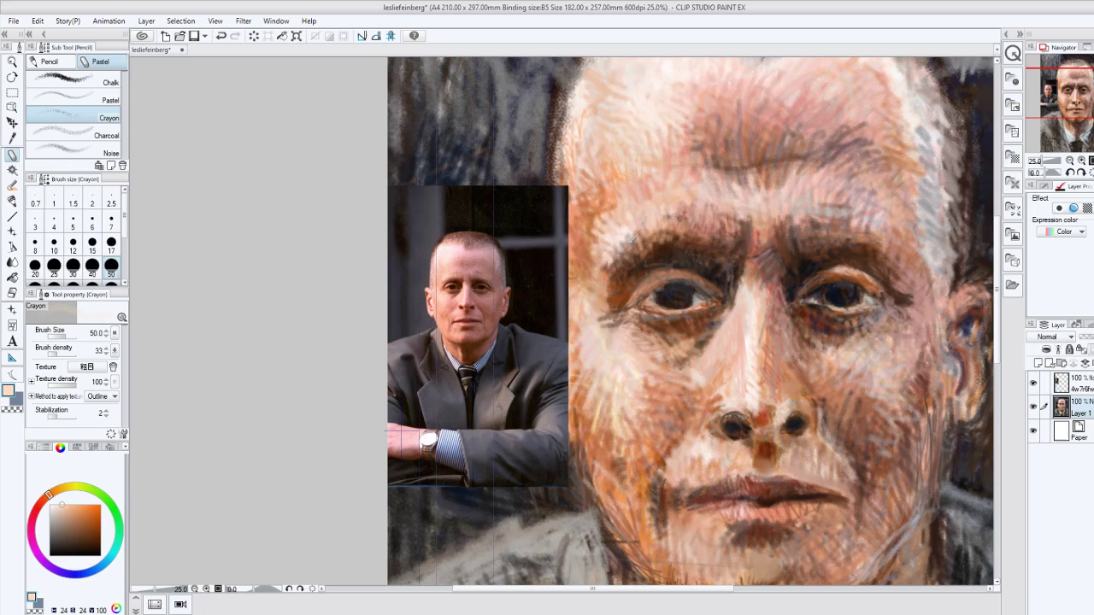
{"action": "mouse_move", "coordinate": [632, 238]}
{"action": "left_mouse_down"}
{"action": "mouse_move", "coordinate": [667, 221]}
{"action": "mouse_move", "coordinate": [717, 228]}
{"action": "left_mouse_up"}
{"action": "key", "text": "x"}
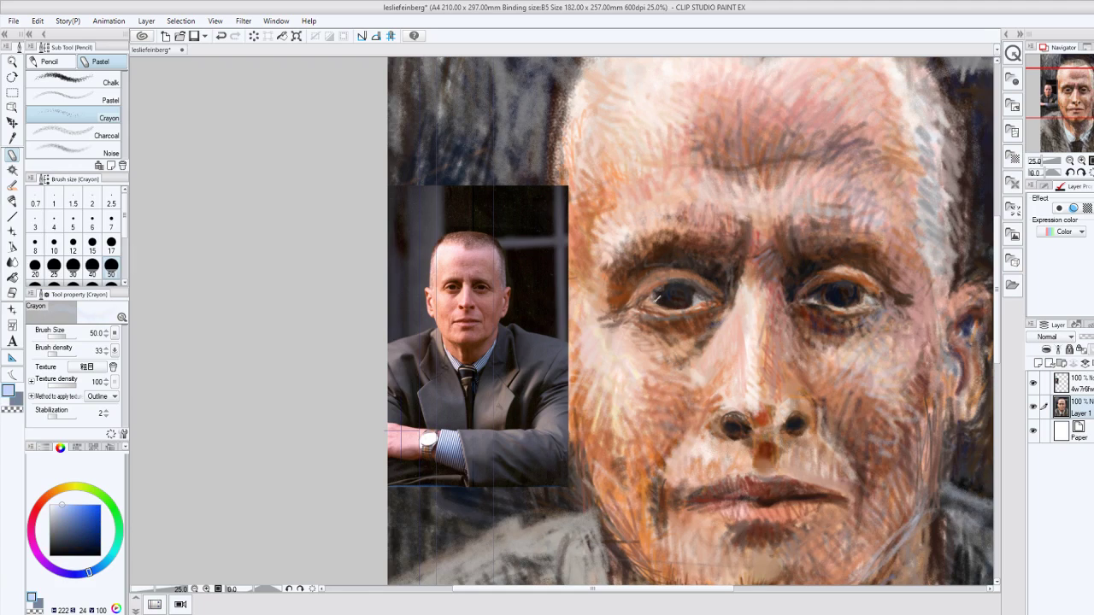
{"action": "left_click", "coordinate": [55, 507]}
{"action": "left_click", "coordinate": [54, 507]}
{"action": "left_click_drag", "start_coordinate": [825, 240], "coordinate": [834, 202]}
{"action": "mouse_move", "coordinate": [850, 246]}
{"action": "left_mouse_down"}
{"action": "mouse_move", "coordinate": [853, 203]}
{"action": "mouse_move", "coordinate": [869, 193]}
{"action": "mouse_move", "coordinate": [871, 226]}
{"action": "left_mouse_up"}
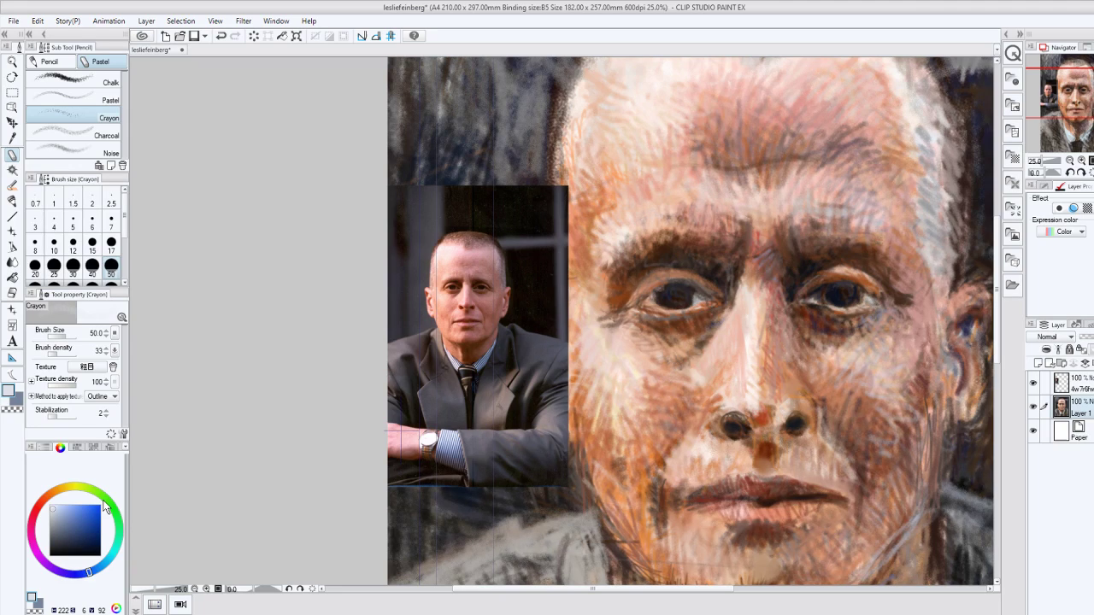
Pick a light pinkish peach (H15 S20 V100) and brighten the right side of the forehead.
{"action": "left_click", "coordinate": [44, 499]}
{"action": "left_click", "coordinate": [72, 503]}
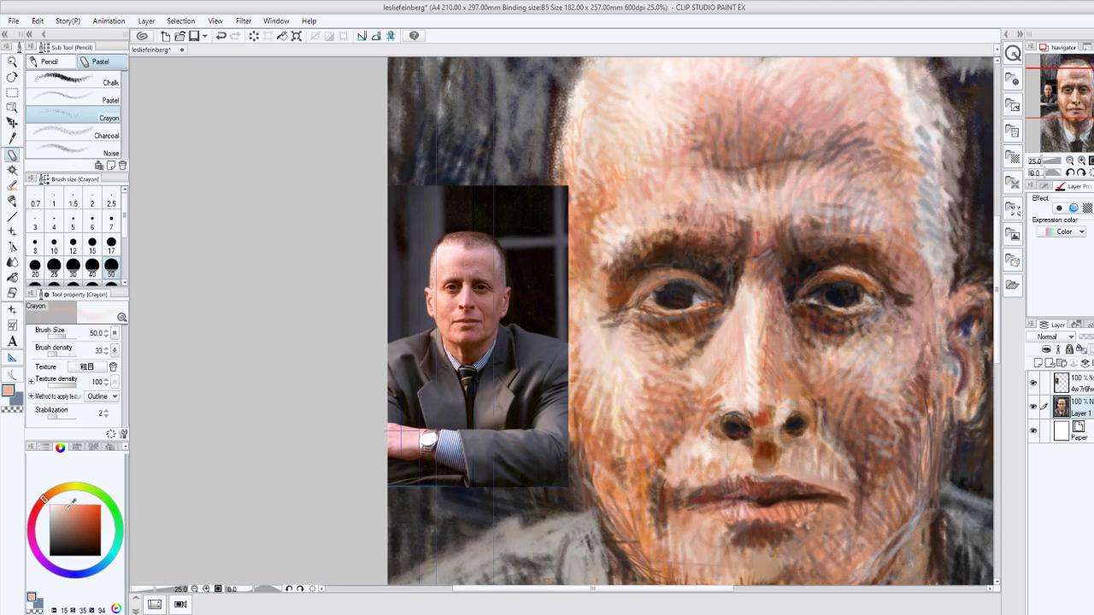
{"action": "left_click", "coordinate": [766, 166], "text": "alt"}
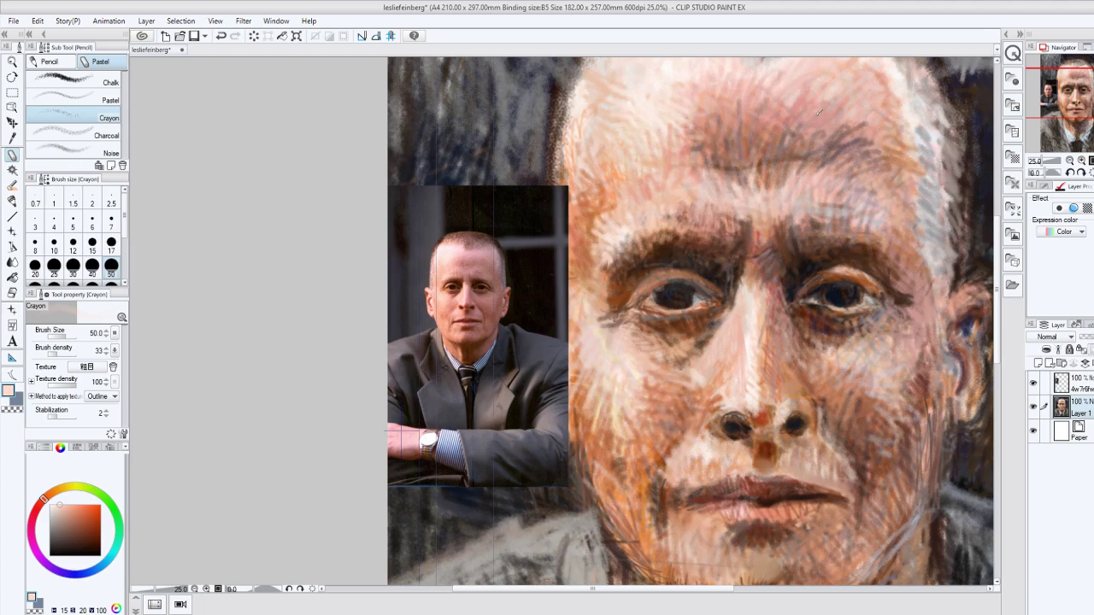
{"action": "left_click_drag", "start_coordinate": [908, 143], "coordinate": [900, 184]}
{"action": "scroll", "coordinate": [898, 171], "scroll_direction": "down", "scroll_amount": 2}
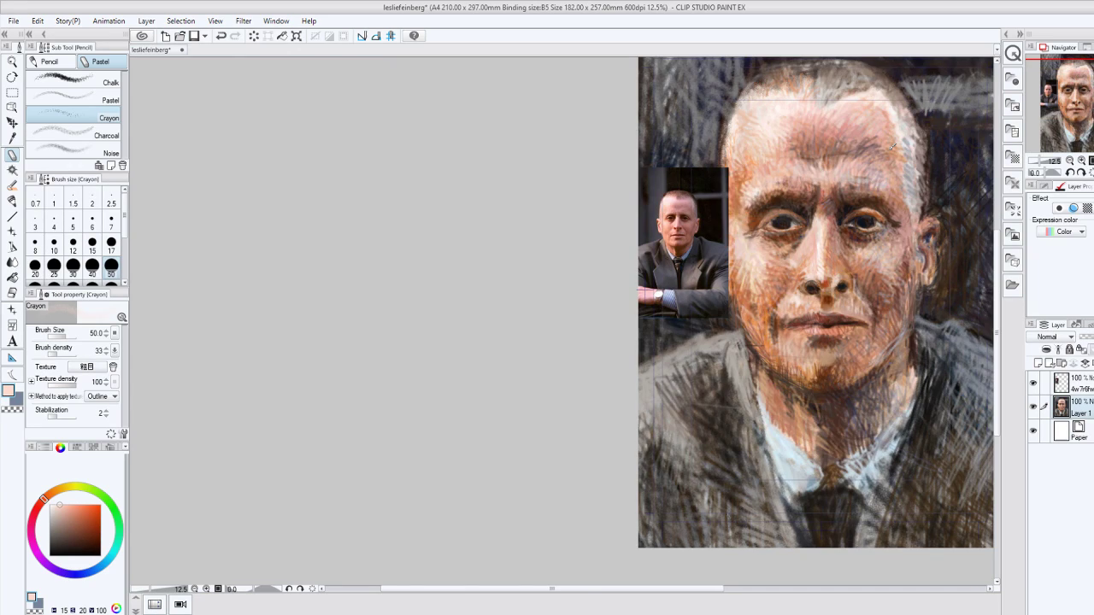
{"action": "scroll", "coordinate": [893, 147], "scroll_direction": "up", "scroll_amount": 2}
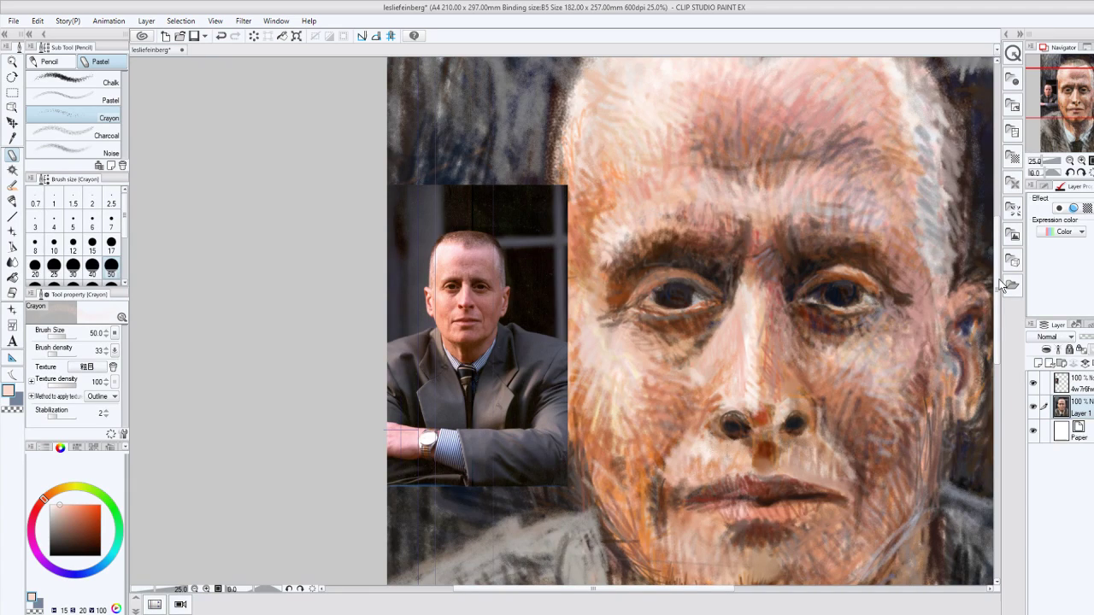
Mix a dark warm grey (H35 S13 V33) and work over the upper part of the left jacket collar.
{"action": "scroll", "coordinate": [370, 411], "scroll_direction": "down", "scroll_amount": 3}
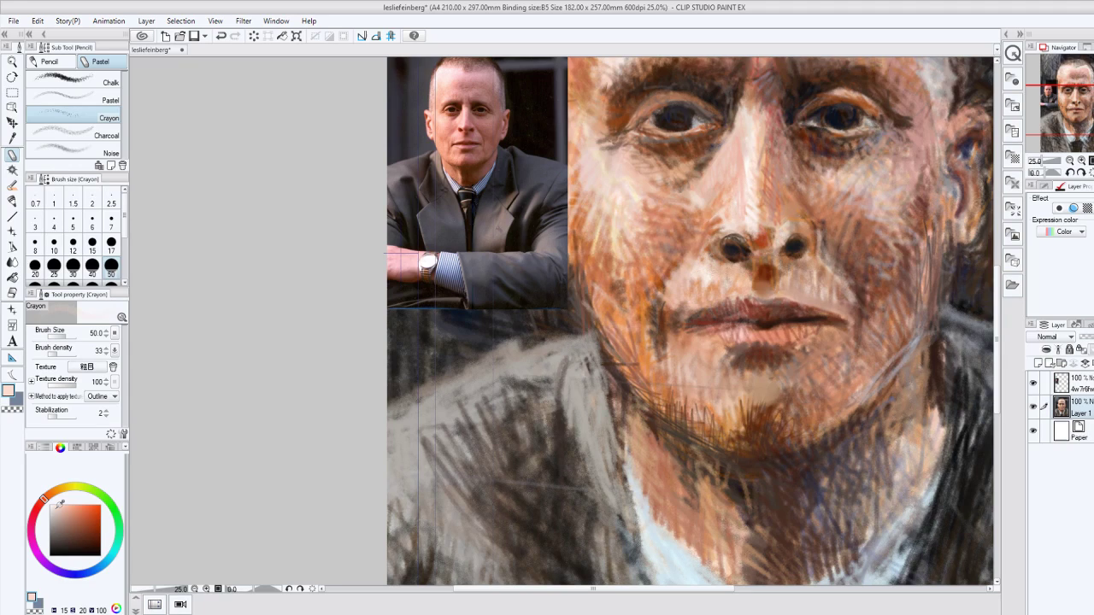
{"action": "left_click", "coordinate": [57, 491]}
{"action": "left_click", "coordinate": [60, 507]}
{"action": "left_click", "coordinate": [59, 509]}
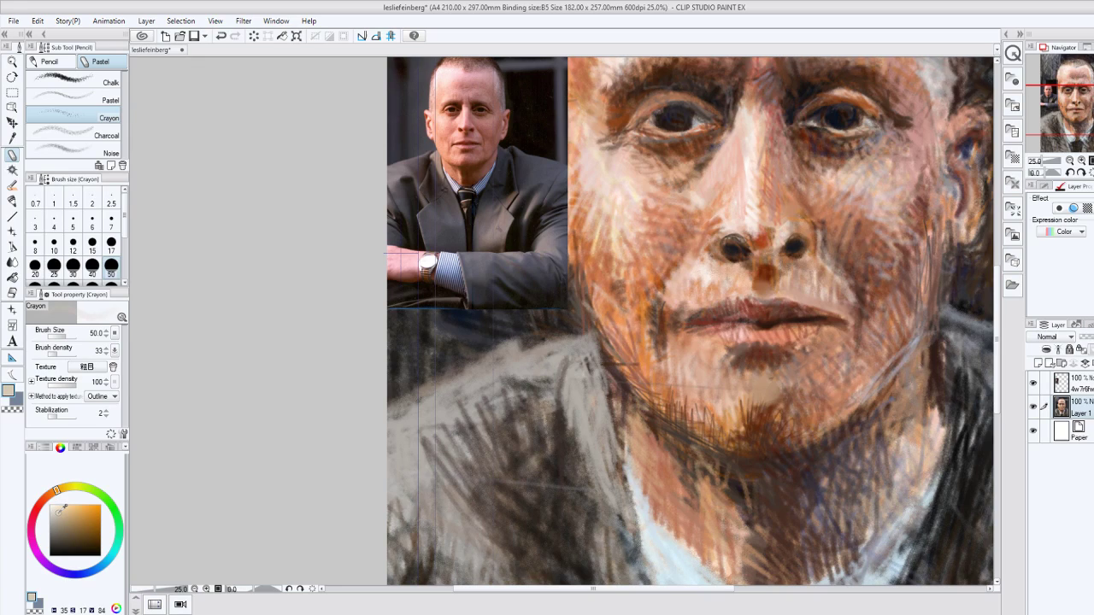
{"action": "left_click", "coordinate": [61, 519]}
{"action": "left_click_drag", "start_coordinate": [562, 358], "coordinate": [554, 386]}
{"action": "left_click", "coordinate": [55, 538]}
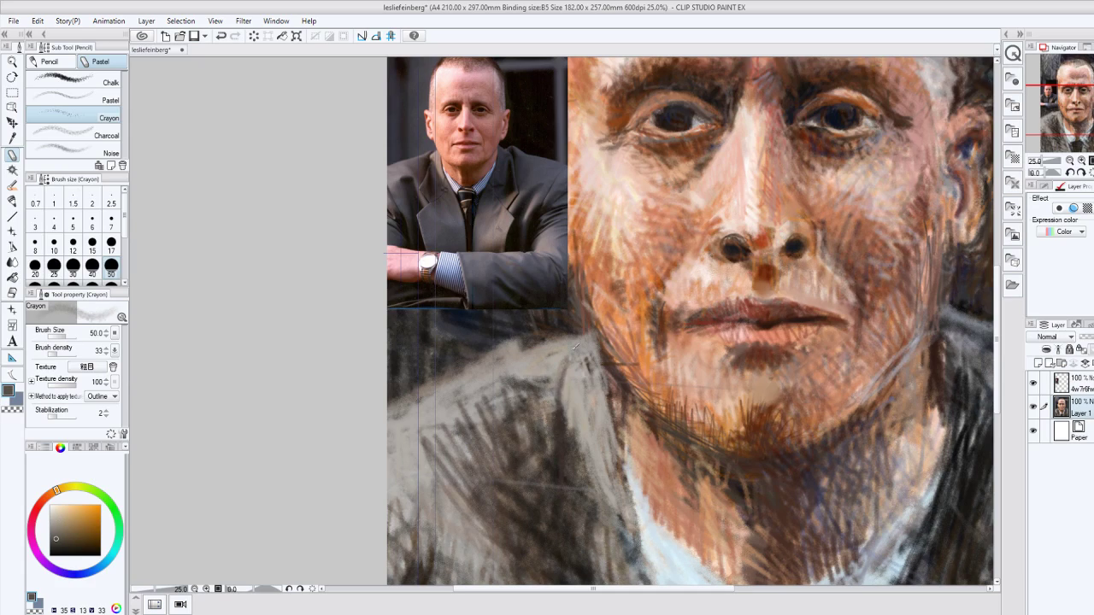
{"action": "left_click_drag", "start_coordinate": [575, 347], "coordinate": [574, 407]}
Mix a near-black (H35 S6 V6) and hatch dark folds over the left lapel, shoulder and sleeve of the jacket.
{"action": "left_click", "coordinate": [61, 544]}
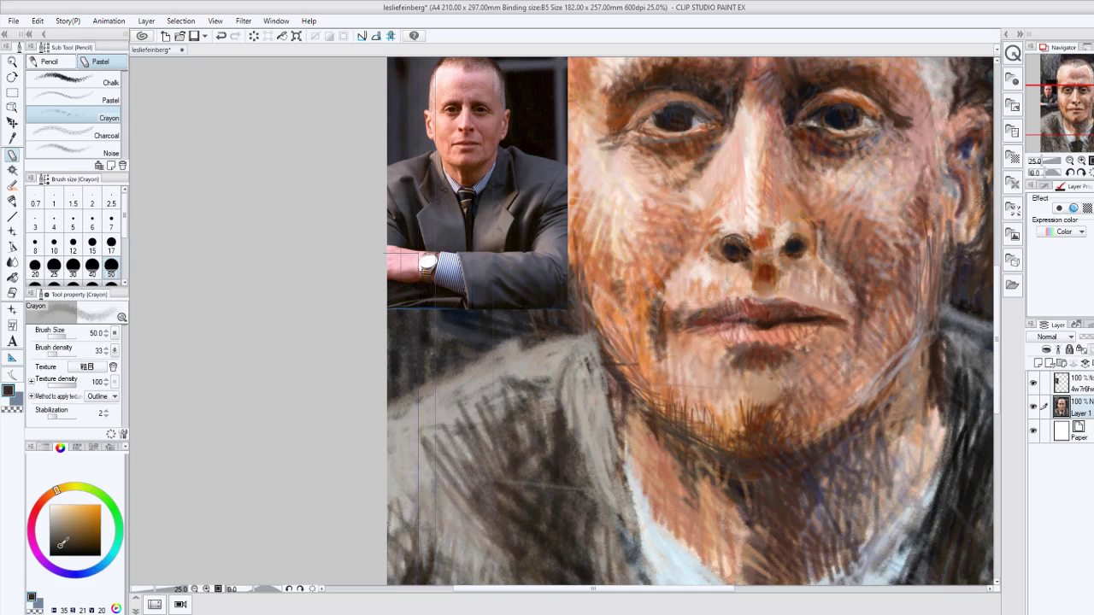
{"action": "left_click", "coordinate": [59, 548]}
{"action": "left_click", "coordinate": [60, 546]}
{"action": "left_click", "coordinate": [53, 553]}
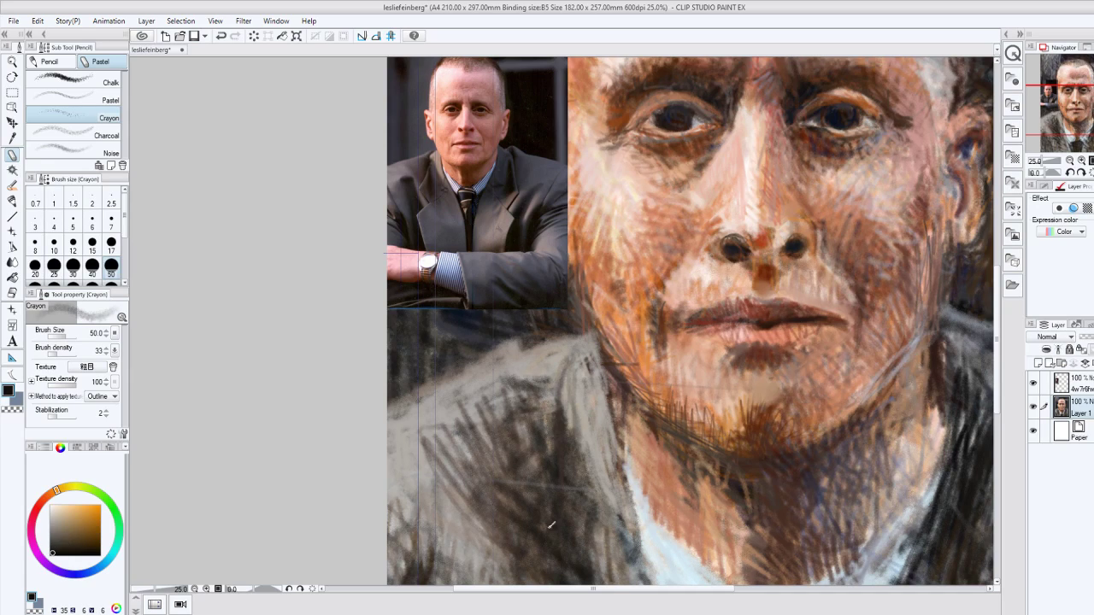
{"action": "mouse_move", "coordinate": [552, 525]}
{"action": "left_mouse_down"}
{"action": "mouse_move", "coordinate": [565, 383]}
{"action": "mouse_move", "coordinate": [543, 367]}
{"action": "mouse_move", "coordinate": [541, 457]}
{"action": "left_mouse_up"}
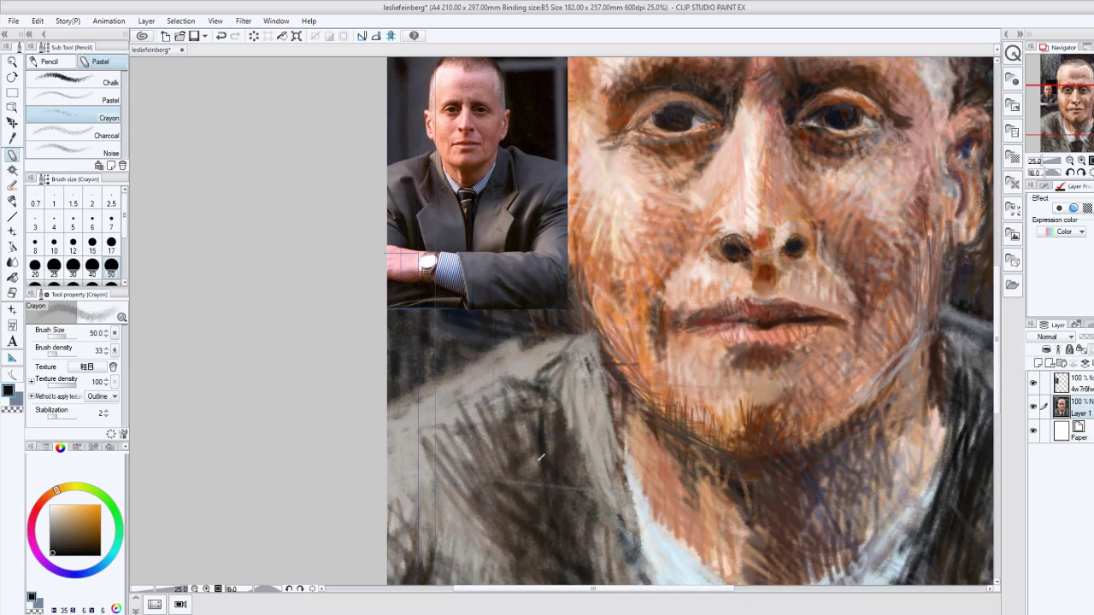
{"action": "left_click_drag", "start_coordinate": [440, 422], "coordinate": [508, 476]}
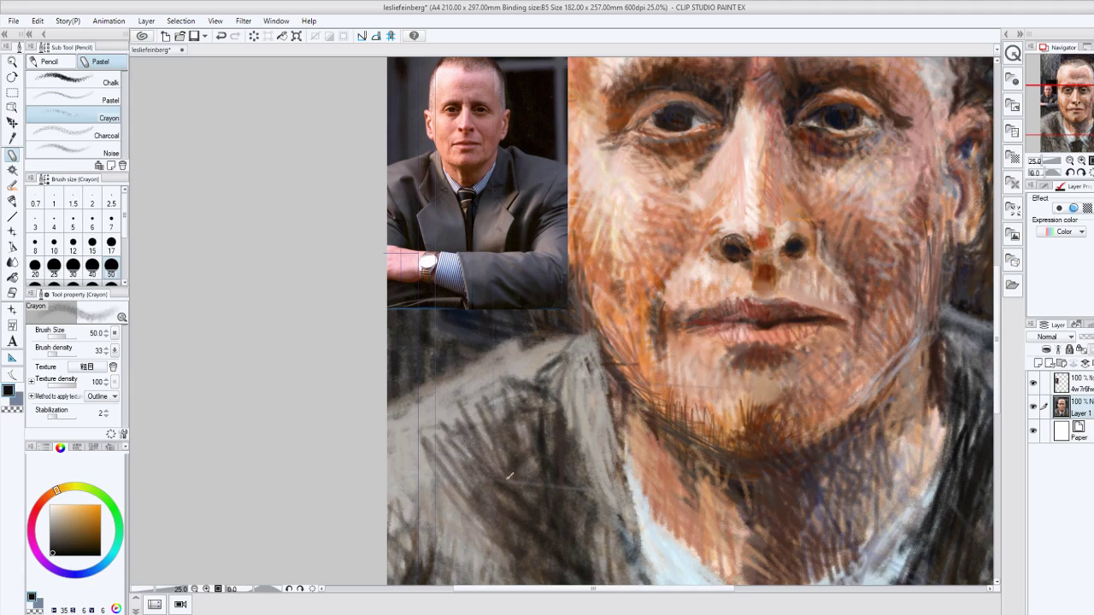
{"action": "left_click_drag", "start_coordinate": [471, 370], "coordinate": [523, 463]}
{"action": "left_click_drag", "start_coordinate": [424, 350], "coordinate": [501, 389]}
{"action": "mouse_move", "coordinate": [432, 375]}
{"action": "left_mouse_down"}
{"action": "mouse_move", "coordinate": [425, 453]}
{"action": "mouse_move", "coordinate": [443, 564]}
{"action": "mouse_move", "coordinate": [423, 504]}
{"action": "mouse_move", "coordinate": [400, 511]}
{"action": "left_mouse_up"}
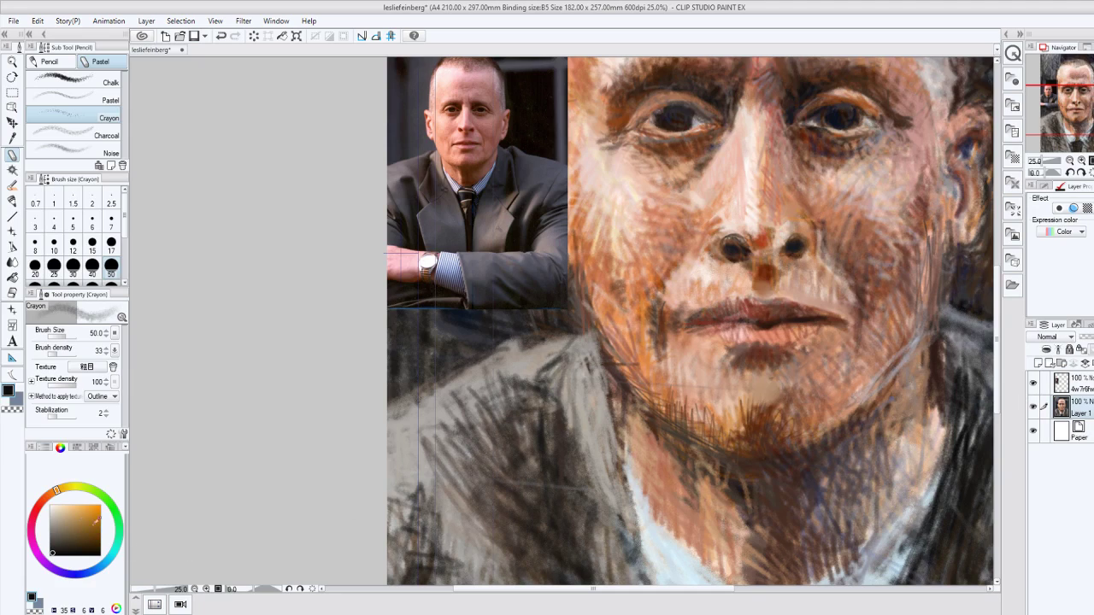
Using the secondary colour, blend muted tan (H38 S24 V61) into the right jaw and warmer tan (H24 S31 V64) into the chin area.
{"action": "left_click", "coordinate": [15, 399]}
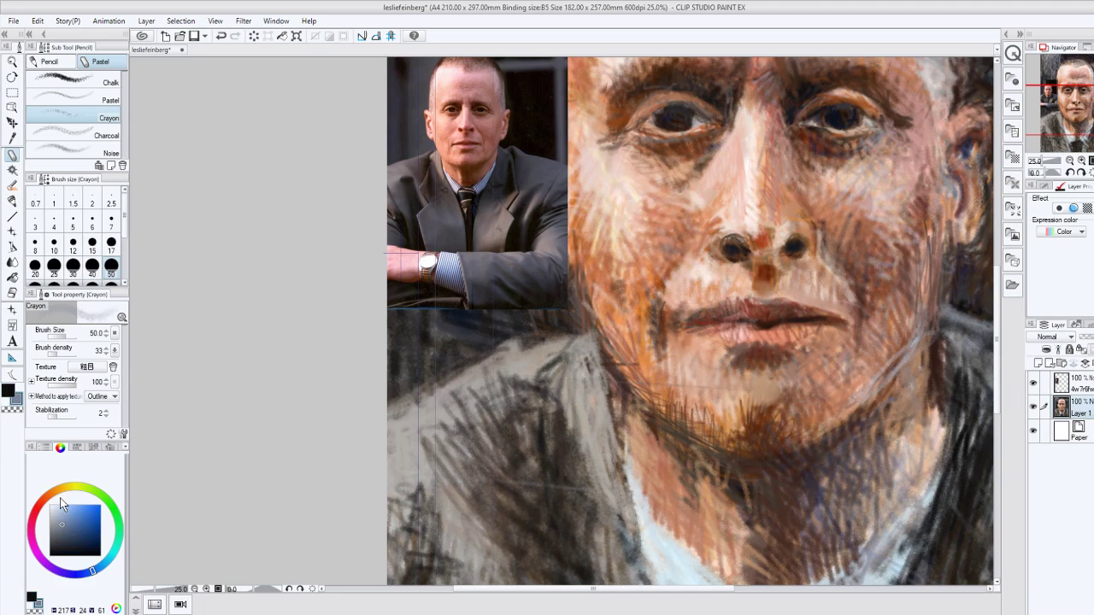
{"action": "left_click", "coordinate": [59, 490]}
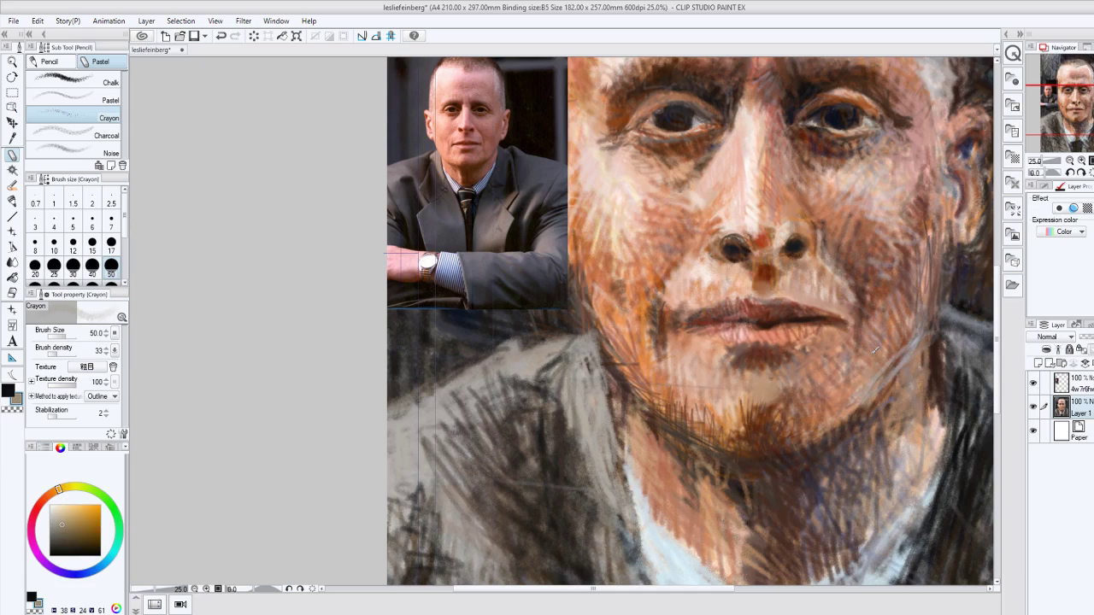
{"action": "left_click_drag", "start_coordinate": [877, 400], "coordinate": [905, 354]}
{"action": "left_click", "coordinate": [49, 494]}
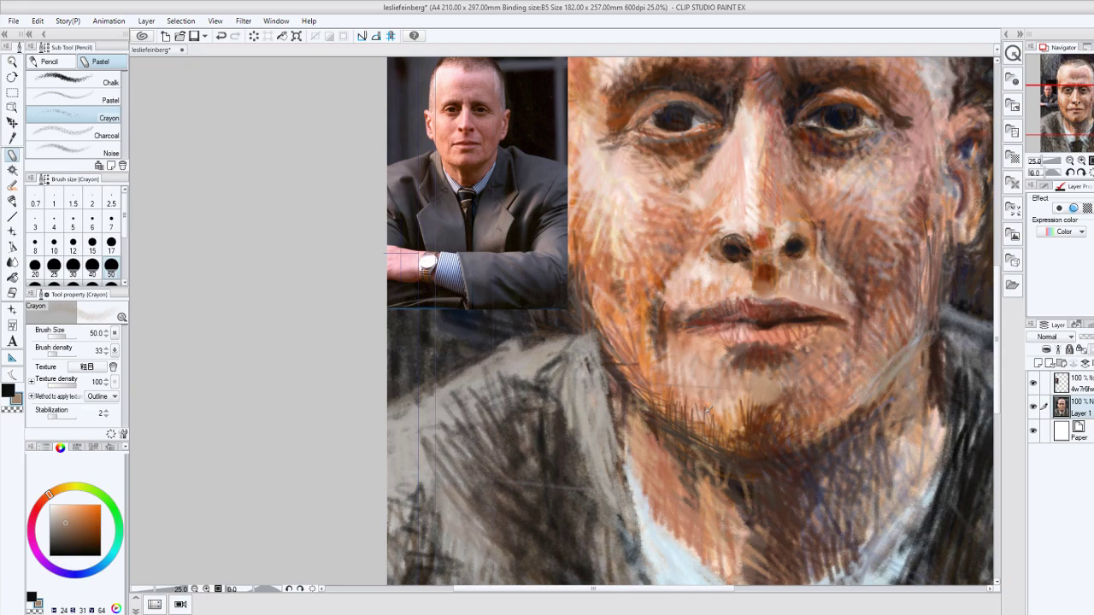
{"action": "left_click_drag", "start_coordinate": [860, 402], "coordinate": [857, 385]}
Mix a neutral warm grey (H24 S5 V60) and hatch the light background band to the right of the head.
{"action": "key", "text": "ctrl+minus"}
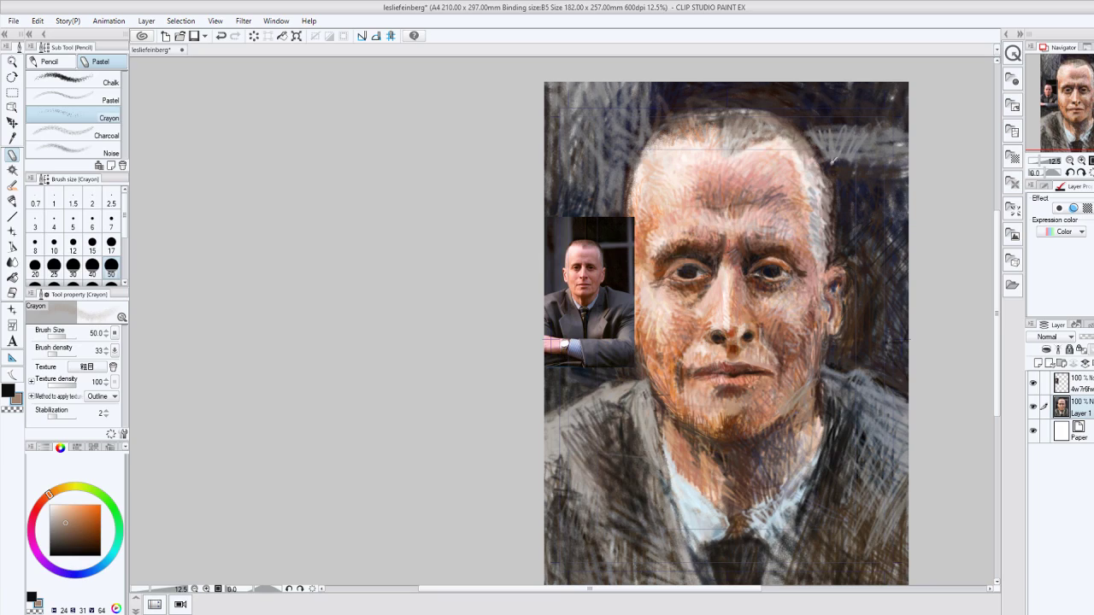
{"action": "left_click", "coordinate": [53, 519]}
{"action": "left_click", "coordinate": [52, 526]}
{"action": "left_click_drag", "start_coordinate": [812, 115], "coordinate": [831, 154]}
{"action": "left_click_drag", "start_coordinate": [875, 132], "coordinate": [869, 159]}
{"action": "mouse_move", "coordinate": [845, 122]}
{"action": "left_mouse_down"}
{"action": "mouse_move", "coordinate": [826, 130]}
{"action": "mouse_move", "coordinate": [888, 126]}
{"action": "mouse_move", "coordinate": [875, 150]}
{"action": "left_mouse_up"}
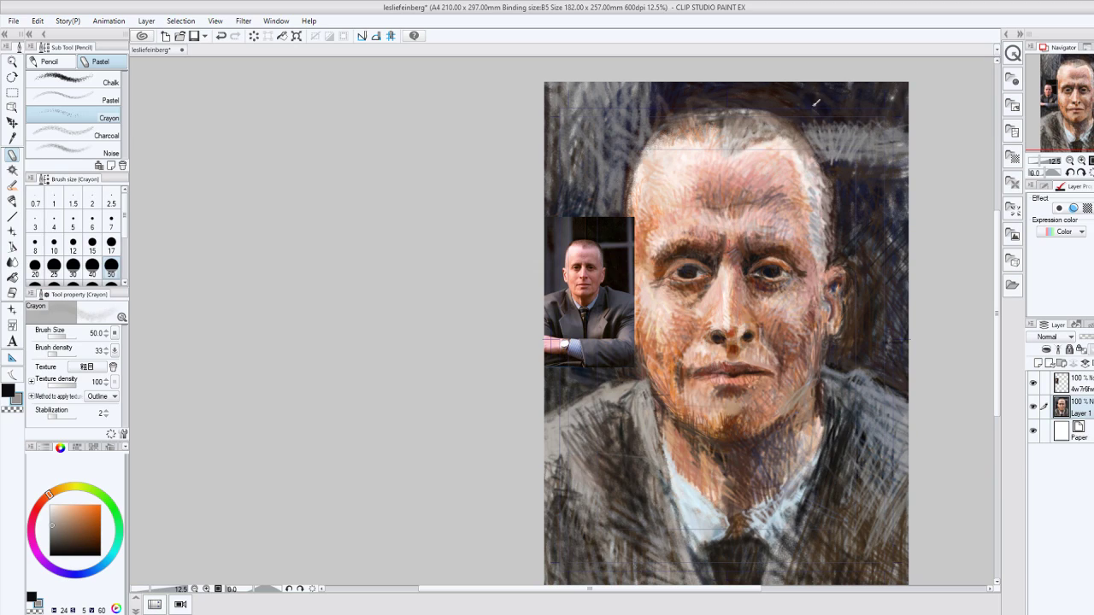
Hatch the upper-left background and the left jacket sleeve with the current warm grey (H24 S5 V60).
{"action": "left_click_drag", "start_coordinate": [624, 85], "coordinate": [605, 184]}
{"action": "left_click_drag", "start_coordinate": [556, 111], "coordinate": [557, 195]}
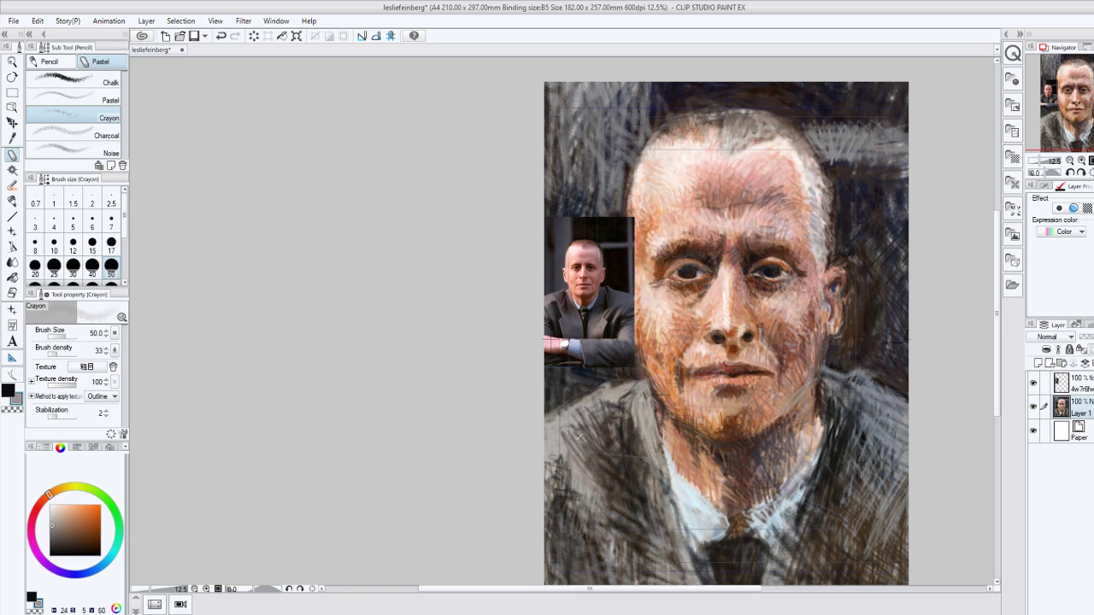
{"action": "mouse_move", "coordinate": [568, 457]}
{"action": "left_mouse_down"}
{"action": "mouse_move", "coordinate": [578, 499]}
{"action": "mouse_move", "coordinate": [558, 496]}
{"action": "left_mouse_up"}
Mix a dark warm grey (H22 S16 V32) and shade the inner edges of both white shirt collar points.
{"action": "left_click", "coordinate": [83, 564]}
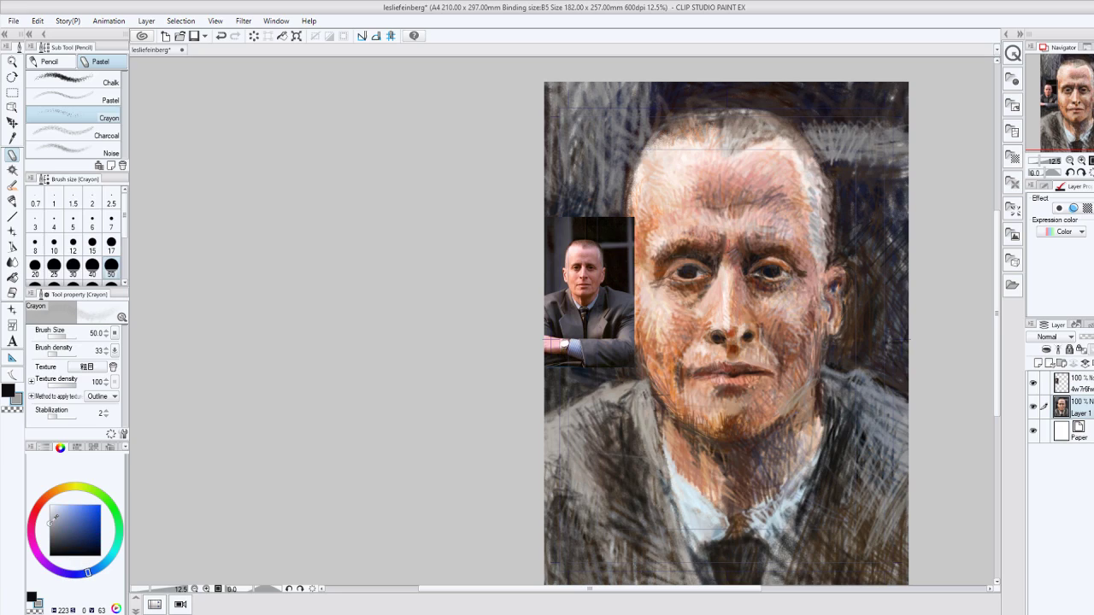
{"action": "left_click", "coordinate": [51, 523]}
{"action": "left_click", "coordinate": [48, 496]}
{"action": "left_click", "coordinate": [58, 539]}
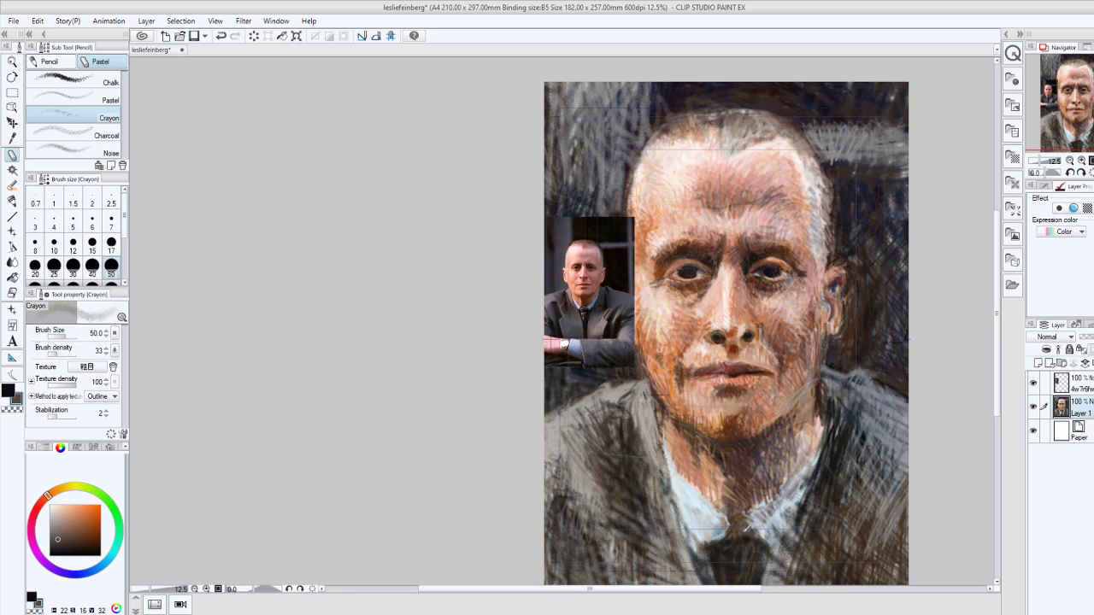
{"action": "mouse_move", "coordinate": [725, 511]}
{"action": "left_mouse_down"}
{"action": "mouse_move", "coordinate": [674, 446]}
{"action": "mouse_move", "coordinate": [689, 466]}
{"action": "left_mouse_up"}
{"action": "mouse_move", "coordinate": [722, 509]}
{"action": "left_mouse_down"}
{"action": "mouse_move", "coordinate": [686, 460]}
{"action": "mouse_move", "coordinate": [700, 471]}
{"action": "left_mouse_up"}
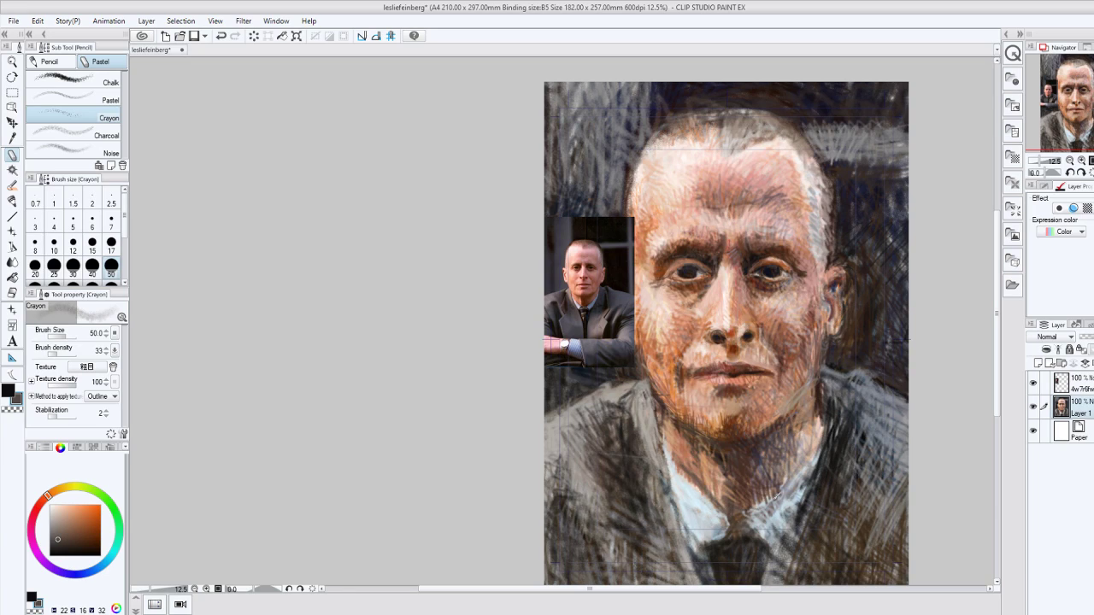
{"action": "left_click_drag", "start_coordinate": [778, 511], "coordinate": [760, 495]}
Mix a pale blue-white (H207 S8 V91) and hatch highlights along the left shirt collar.
{"action": "left_click", "coordinate": [99, 568]}
{"action": "left_click", "coordinate": [55, 503]}
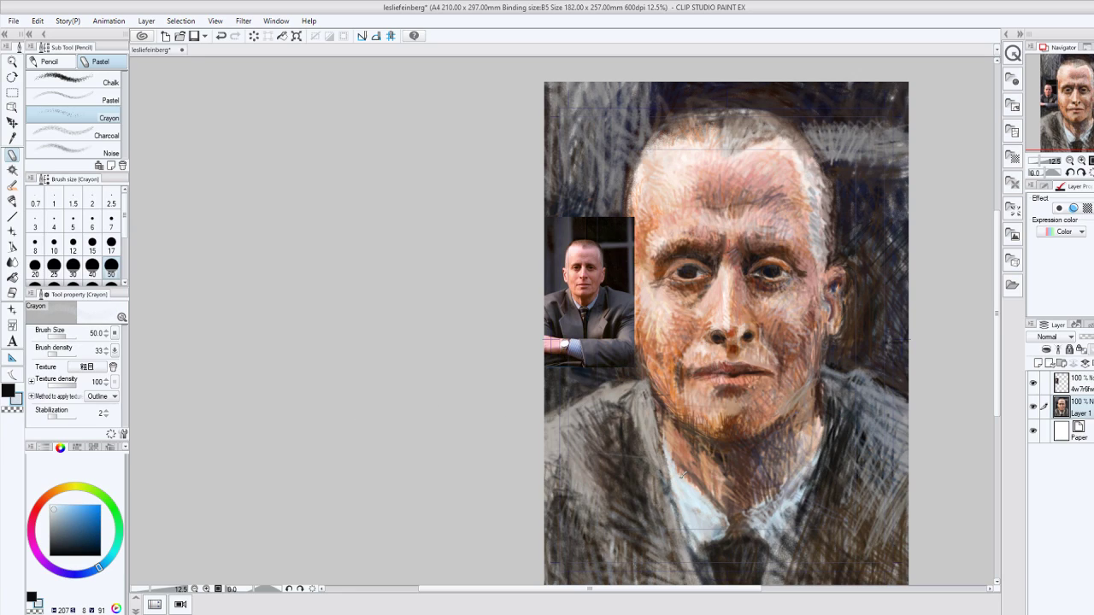
{"action": "left_click_drag", "start_coordinate": [682, 475], "coordinate": [675, 460]}
{"action": "left_click_drag", "start_coordinate": [710, 498], "coordinate": [680, 455]}
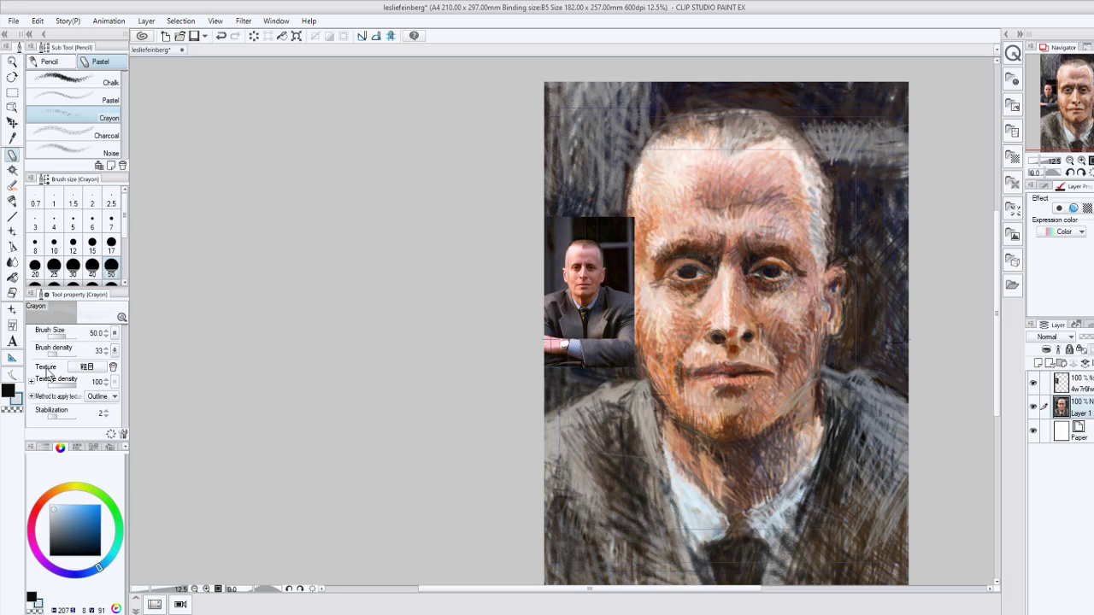
Using the near-black main colour (H35 S6 V6), set brush density to 47 and size to 70, and darken the tie knot.
{"action": "left_click", "coordinate": [8, 386]}
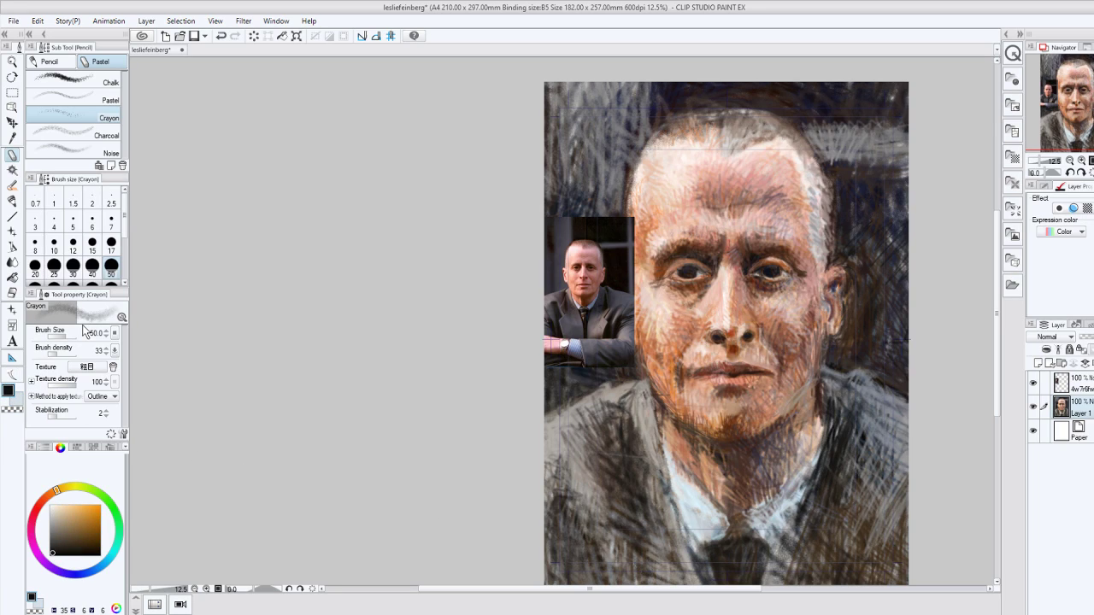
{"action": "left_click", "coordinate": [111, 268]}
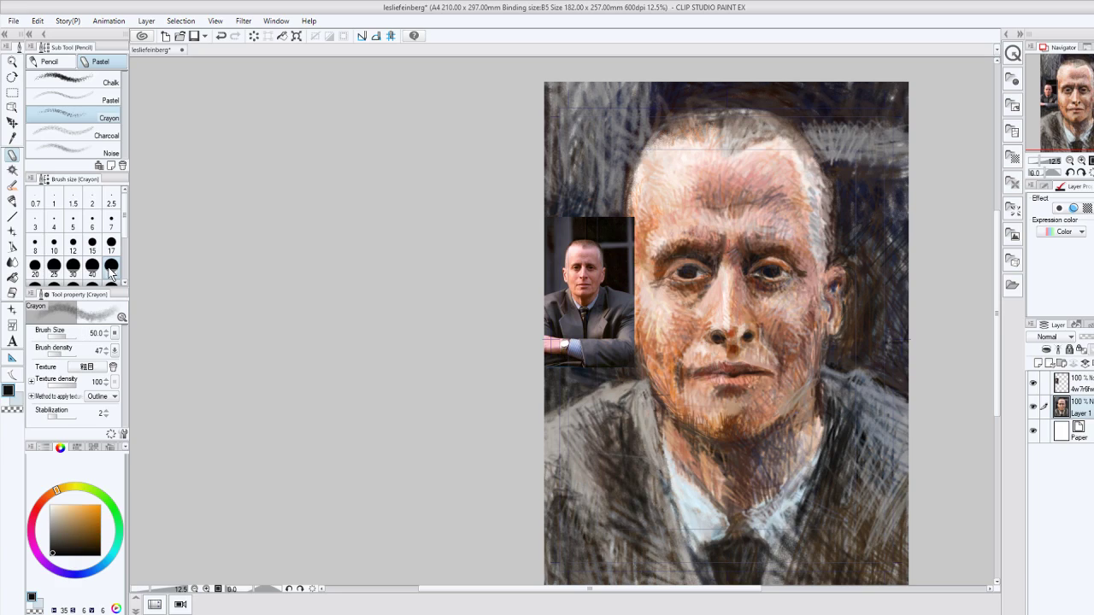
{"action": "left_click", "coordinate": [53, 286]}
{"action": "left_click_drag", "start_coordinate": [747, 518], "coordinate": [736, 525]}
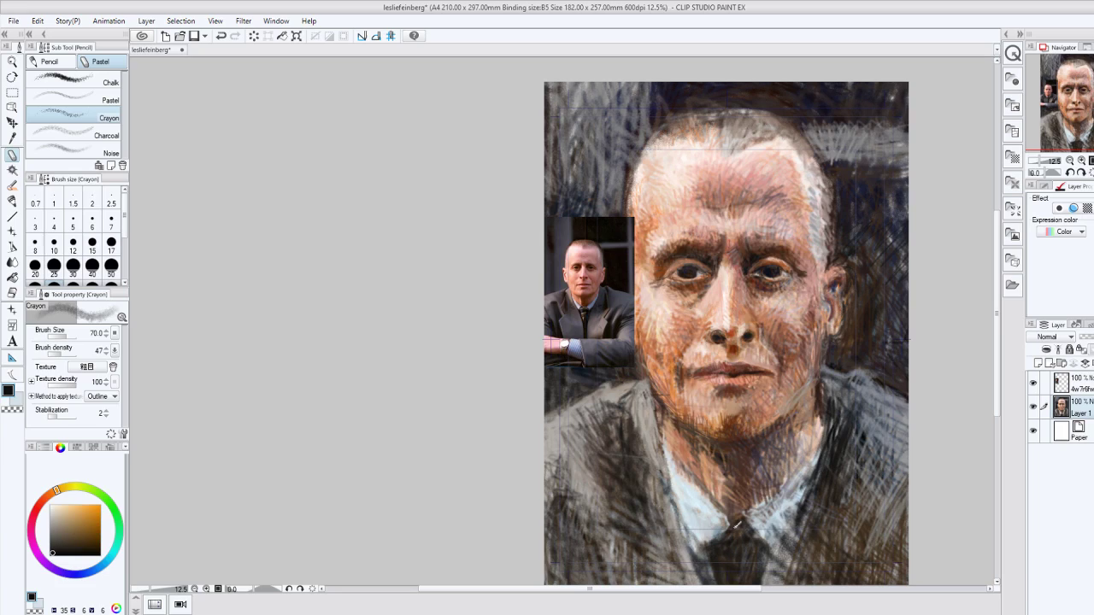
Return to the pale blue-white (H207 S8 V91) and reinforce the left collar down to the tie knot.
{"action": "left_click", "coordinate": [720, 468], "text": "alt"}
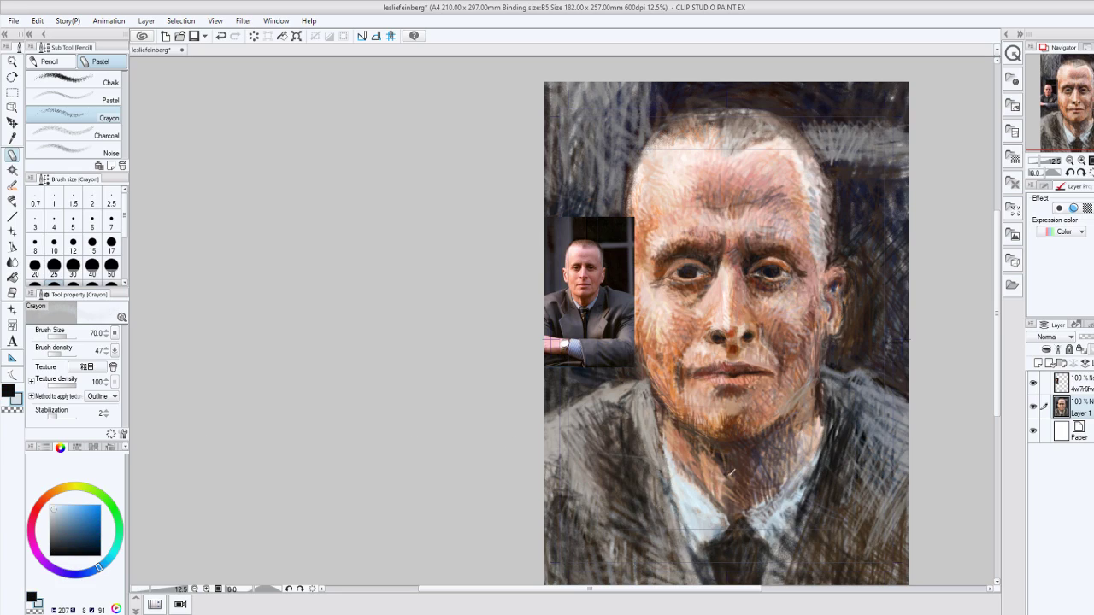
{"action": "mouse_move", "coordinate": [727, 527]}
{"action": "left_mouse_down"}
{"action": "mouse_move", "coordinate": [735, 514]}
{"action": "mouse_move", "coordinate": [723, 526]}
{"action": "mouse_move", "coordinate": [698, 482]}
{"action": "left_mouse_up"}
{"action": "left_click_drag", "start_coordinate": [737, 517], "coordinate": [720, 530]}
{"action": "scroll", "coordinate": [720, 473], "scroll_direction": "down", "scroll_amount": 2}
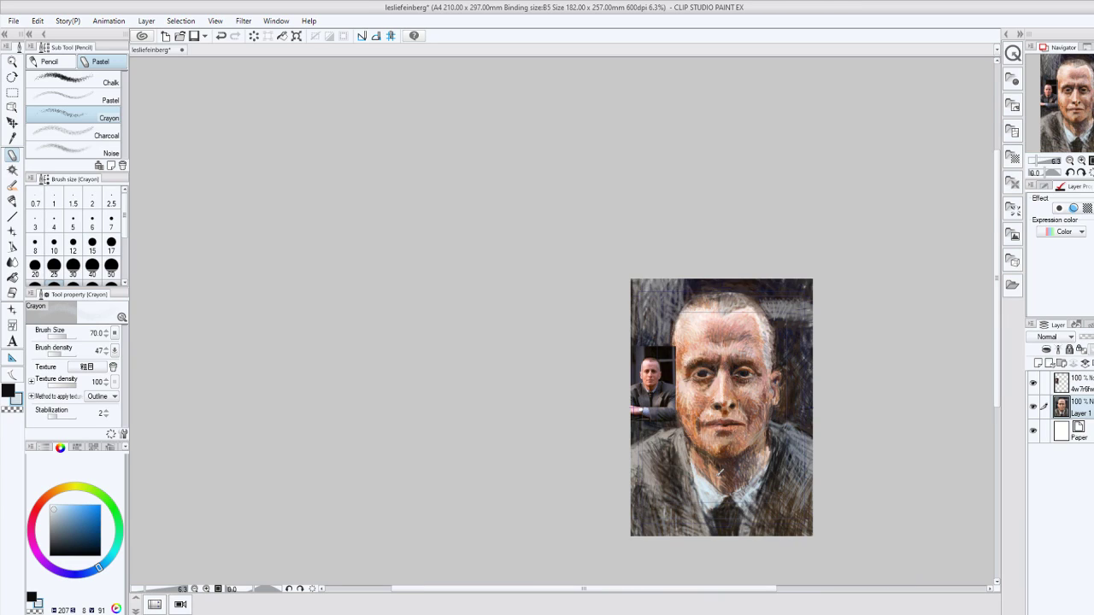
{"action": "scroll", "coordinate": [720, 472], "scroll_direction": "up", "scroll_amount": 2}
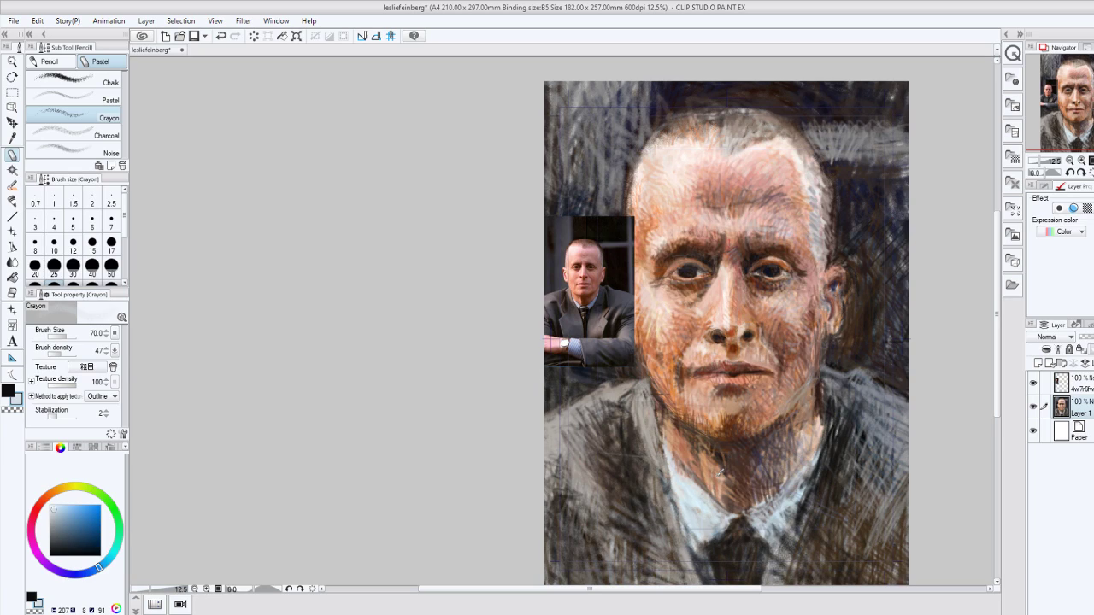
Mix a muted tan (H27 S38 V65) as secondary colour, and darken the right hairline at the temple with near-black (H35 S6 V6).
{"action": "left_click", "coordinate": [47, 493]}
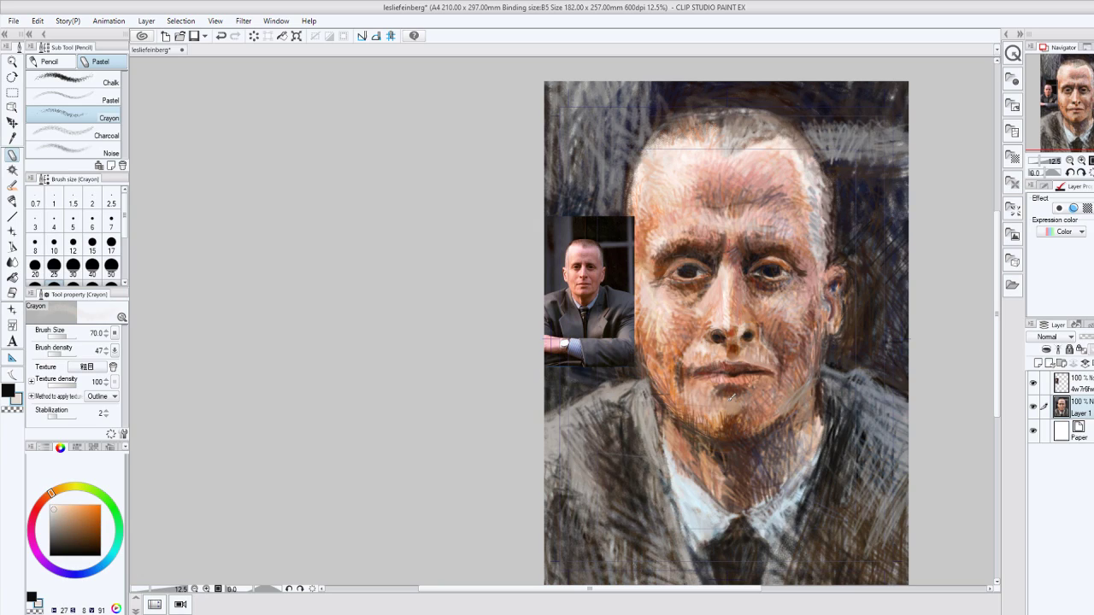
{"action": "left_click", "coordinate": [68, 522]}
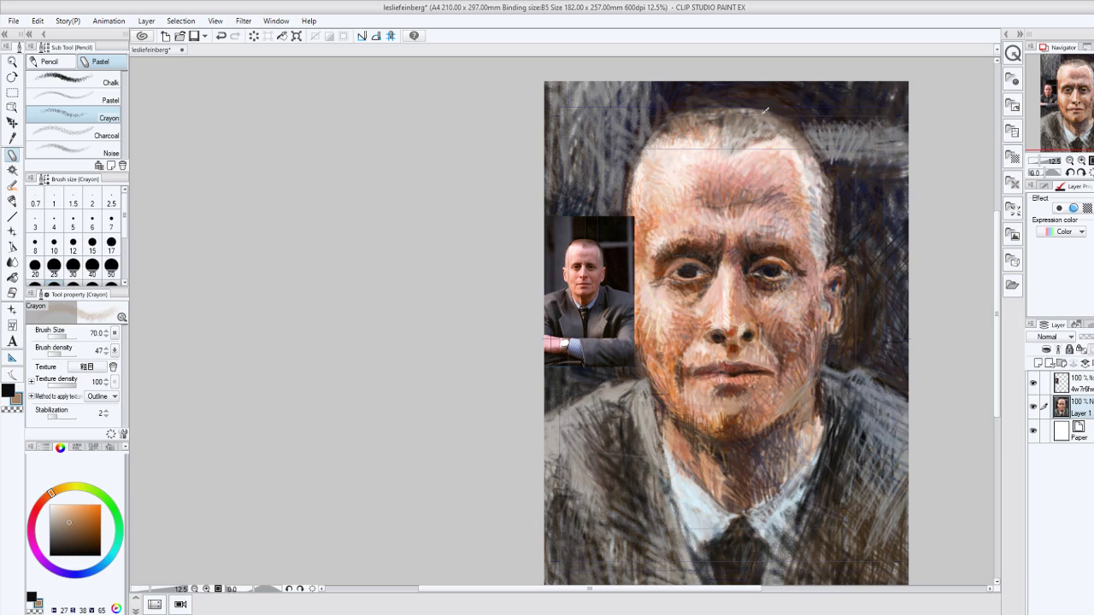
{"action": "left_click", "coordinate": [8, 392]}
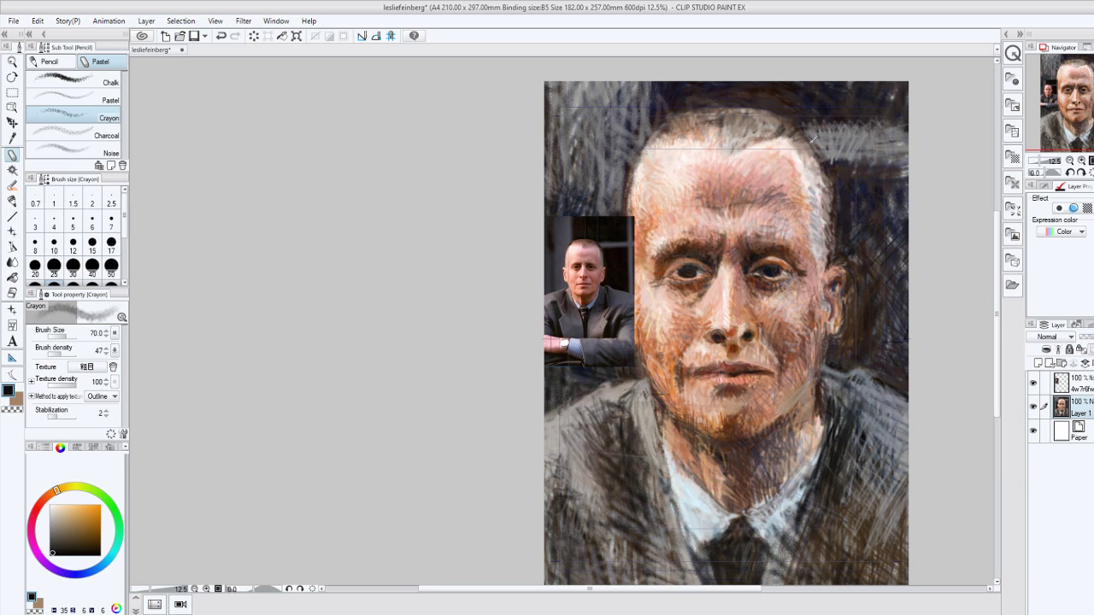
{"action": "left_click_drag", "start_coordinate": [812, 139], "coordinate": [802, 171]}
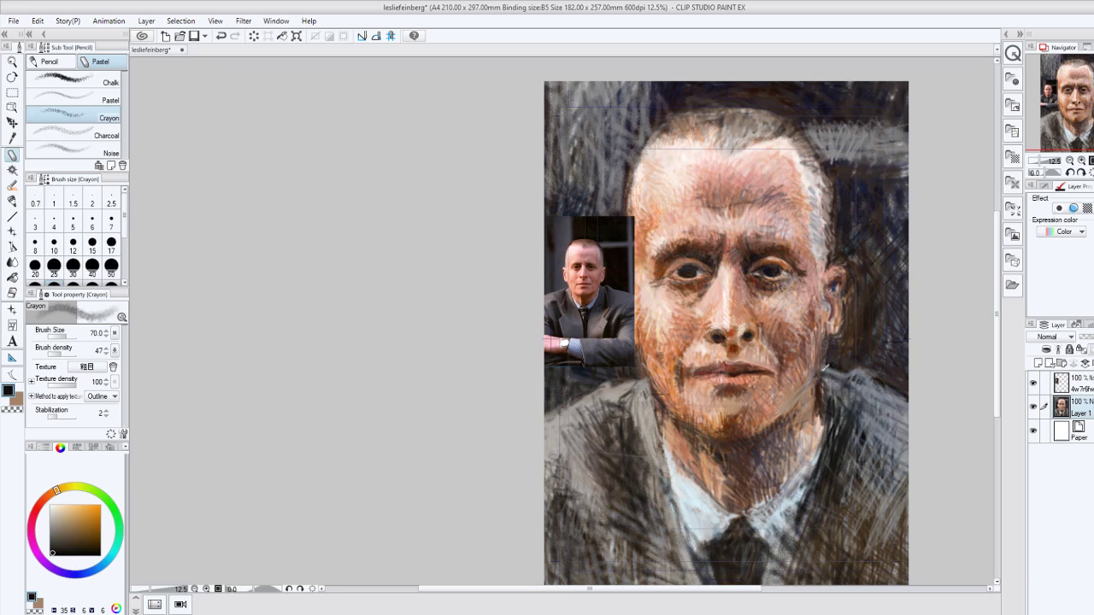
Shade the right jaw down towards the chin with near-black strokes, undoing the first two attempts.
{"action": "left_click_drag", "start_coordinate": [814, 376], "coordinate": [776, 419]}
{"action": "key", "text": "ctrl+z"}
{"action": "left_click_drag", "start_coordinate": [804, 393], "coordinate": [779, 417]}
{"action": "key", "text": "ctrl+z"}
{"action": "left_click_drag", "start_coordinate": [811, 381], "coordinate": [782, 418]}
{"action": "left_click_drag", "start_coordinate": [802, 381], "coordinate": [779, 417]}
Mix a medium brown (H26 S62 V57) and hatch from the right side of the chin up to the cheek.
{"action": "left_click", "coordinate": [784, 412], "text": "alt"}
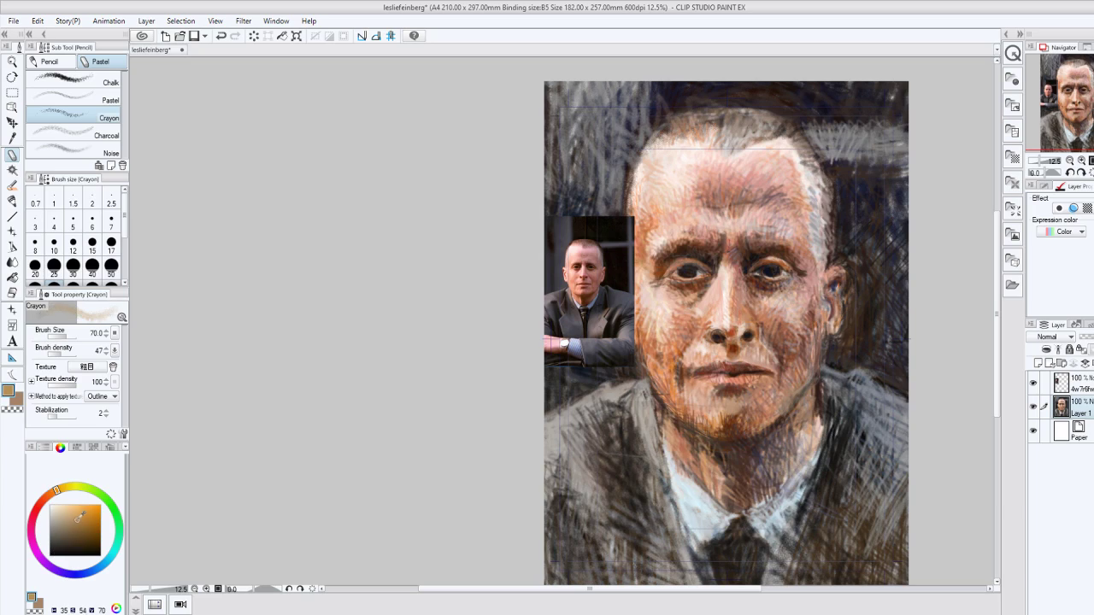
{"action": "left_click", "coordinate": [49, 495]}
{"action": "left_click", "coordinate": [80, 523]}
{"action": "left_click", "coordinate": [81, 525]}
{"action": "left_click_drag", "start_coordinate": [766, 422], "coordinate": [788, 381]}
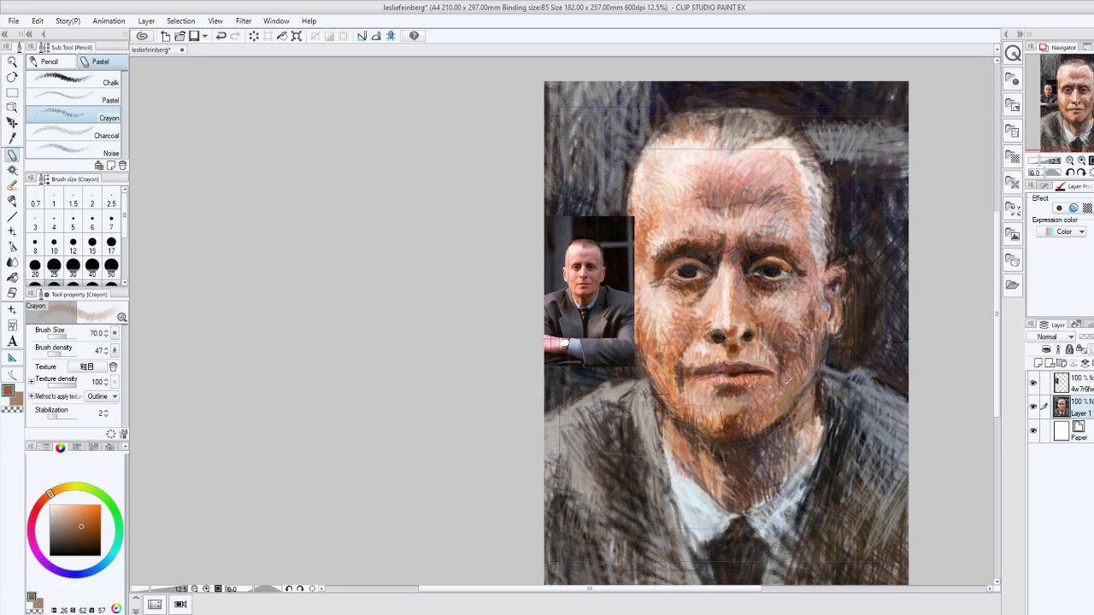
Add saturated orange-brown strokes to the right of the chin and pale cream (H26 S18 V92) strokes to its lower left.
{"action": "left_click", "coordinate": [93, 519]}
{"action": "left_click", "coordinate": [93, 523]}
{"action": "left_click_drag", "start_coordinate": [771, 412], "coordinate": [764, 398]}
{"action": "left_click", "coordinate": [659, 395], "text": "alt"}
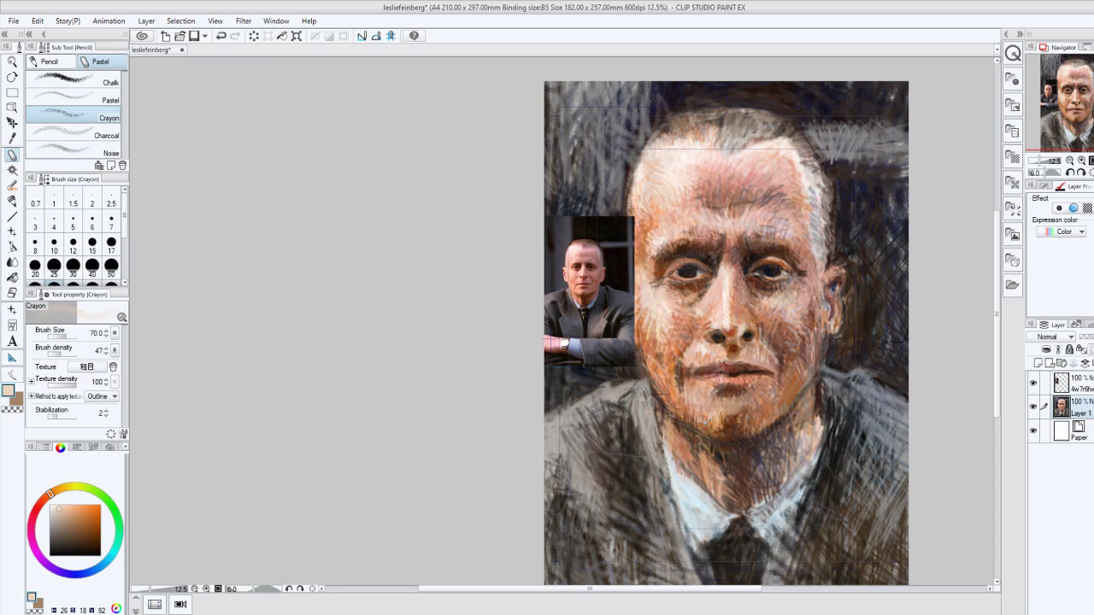
{"action": "left_click_drag", "start_coordinate": [706, 422], "coordinate": [709, 399]}
Mix a muted brown (H26 S32 V56) and shade the area below the left corner of the mouth.
{"action": "left_click", "coordinate": [66, 514]}
{"action": "left_click", "coordinate": [67, 515]}
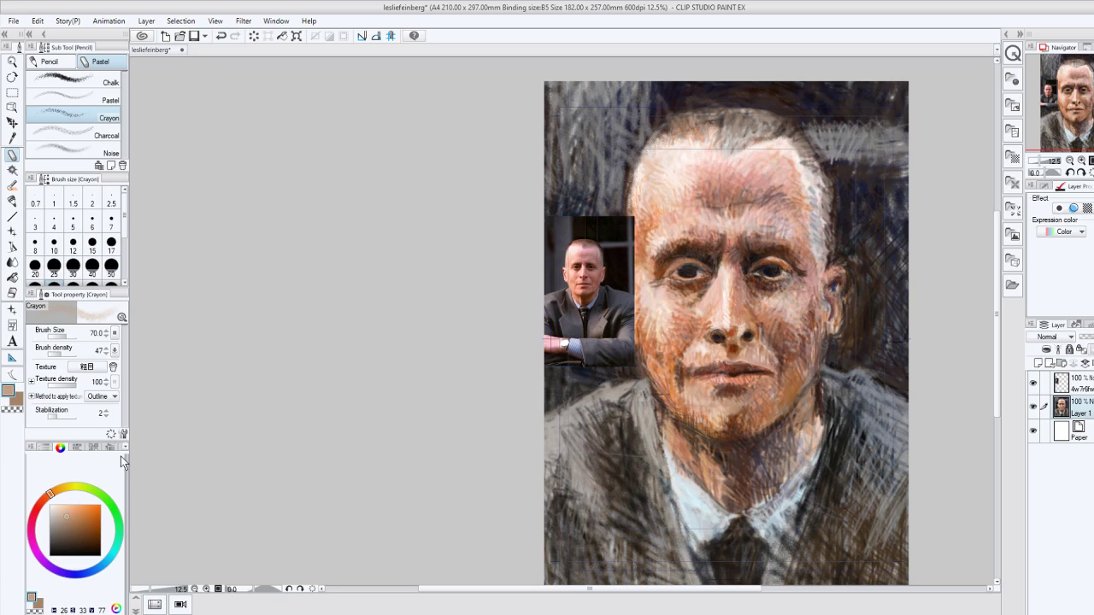
{"action": "left_click", "coordinate": [79, 516]}
{"action": "left_click", "coordinate": [66, 524]}
{"action": "left_click_drag", "start_coordinate": [692, 396], "coordinate": [704, 385]}
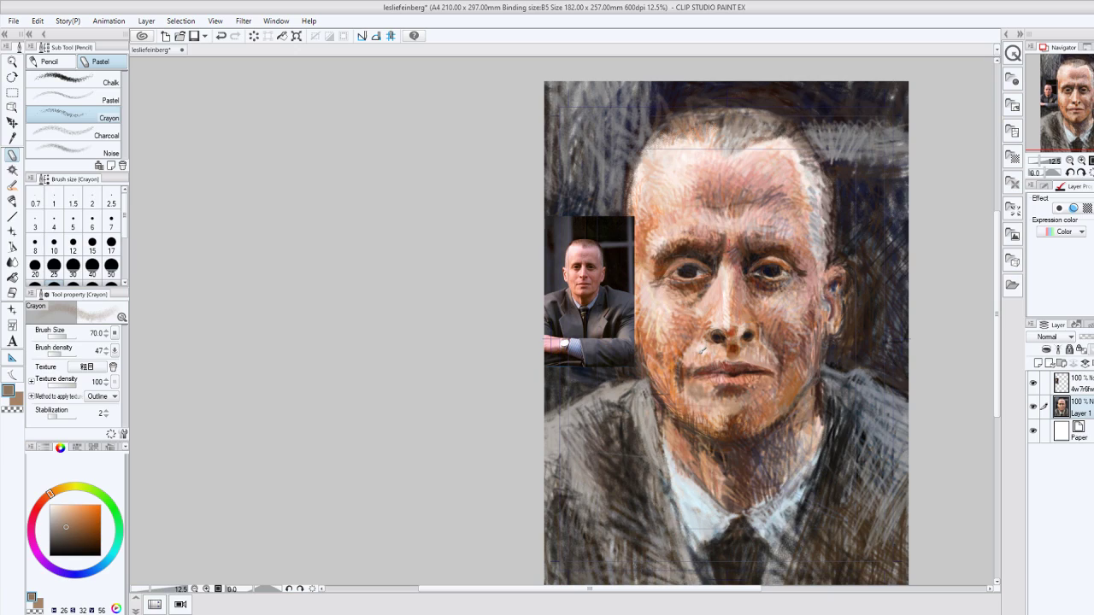
Mix a very dark brown (H26 S33 V15) and hatch the jacket's right shoulder and lapel plus the top of the left shoulder.
{"action": "left_click", "coordinate": [74, 542]}
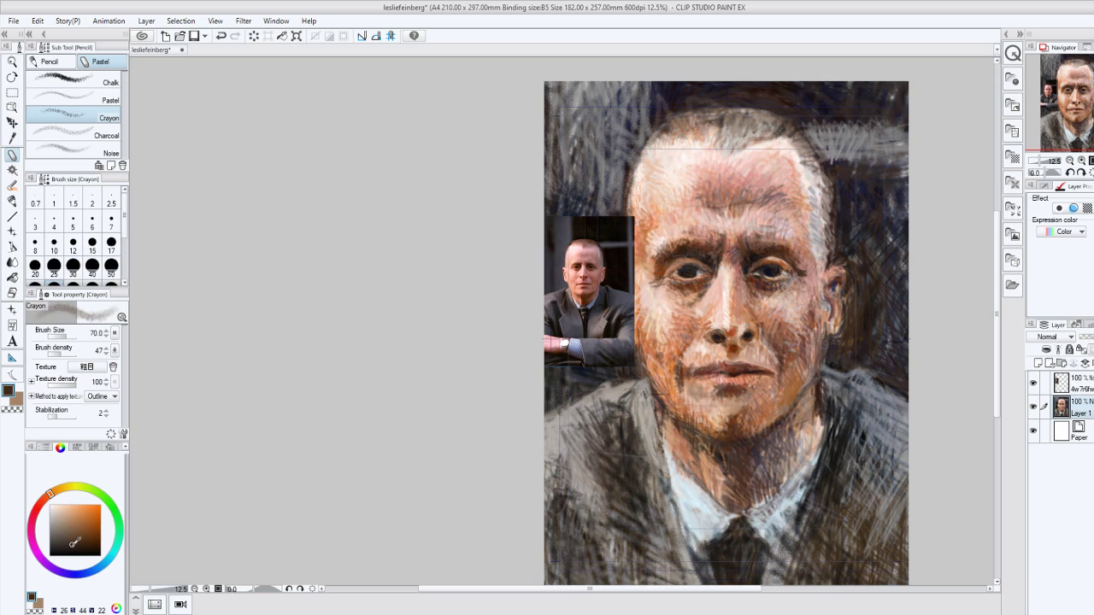
{"action": "left_click", "coordinate": [66, 548]}
{"action": "left_click_drag", "start_coordinate": [846, 368], "coordinate": [919, 399]}
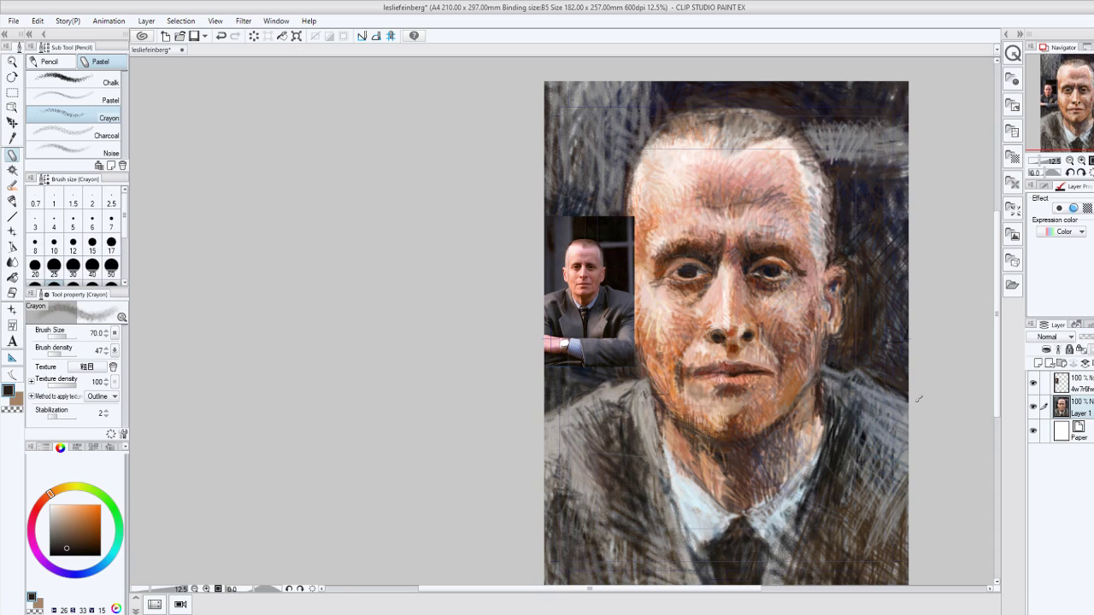
{"action": "mouse_move", "coordinate": [839, 366]}
{"action": "left_mouse_down"}
{"action": "mouse_move", "coordinate": [829, 402]}
{"action": "mouse_move", "coordinate": [840, 423]}
{"action": "mouse_move", "coordinate": [850, 409]}
{"action": "left_mouse_up"}
{"action": "mouse_move", "coordinate": [851, 453]}
{"action": "left_mouse_down"}
{"action": "mouse_move", "coordinate": [871, 411]}
{"action": "mouse_move", "coordinate": [901, 462]}
{"action": "left_mouse_up"}
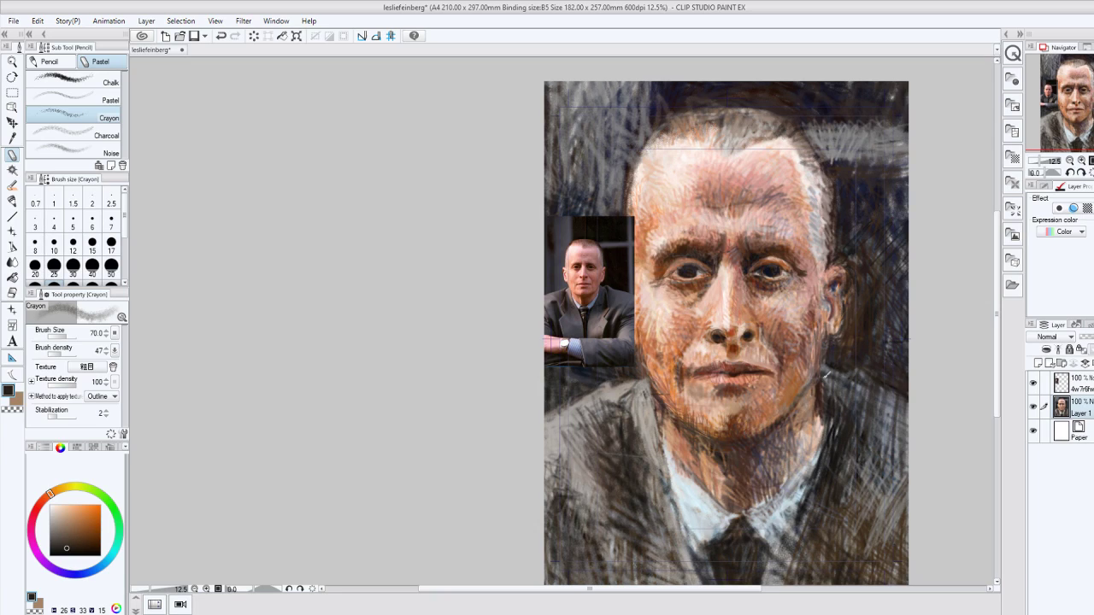
{"action": "mouse_move", "coordinate": [827, 373]}
{"action": "left_mouse_down"}
{"action": "mouse_move", "coordinate": [838, 366]}
{"action": "mouse_move", "coordinate": [914, 497]}
{"action": "mouse_move", "coordinate": [887, 535]}
{"action": "mouse_move", "coordinate": [900, 515]}
{"action": "mouse_move", "coordinate": [848, 463]}
{"action": "left_mouse_up"}
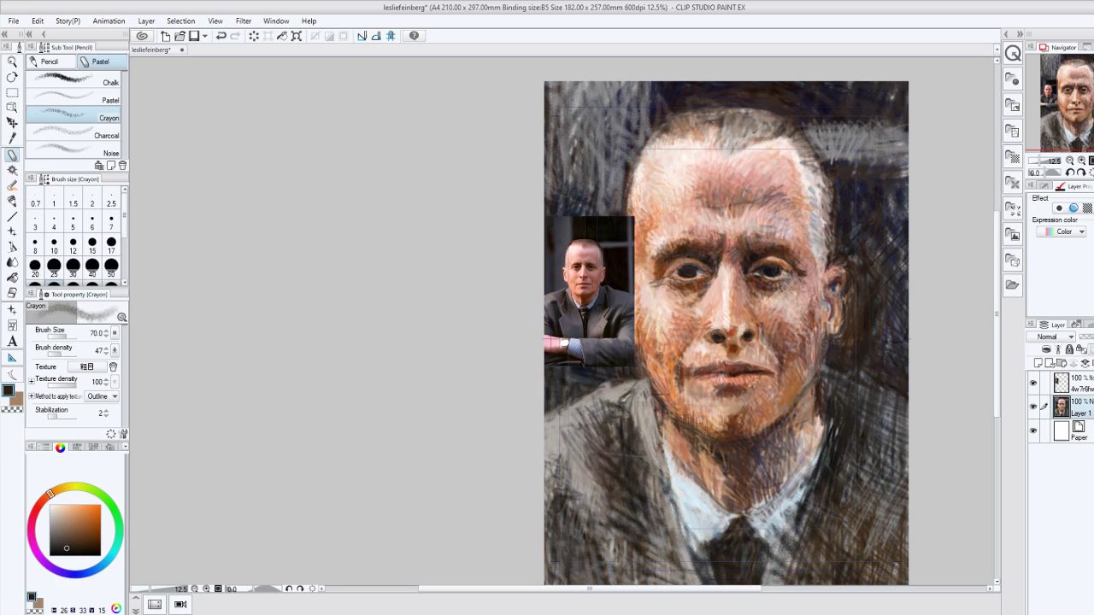
{"action": "mouse_move", "coordinate": [624, 396]}
{"action": "left_mouse_down"}
{"action": "mouse_move", "coordinate": [598, 418]}
{"action": "mouse_move", "coordinate": [593, 382]}
{"action": "mouse_move", "coordinate": [616, 371]}
{"action": "mouse_move", "coordinate": [588, 379]}
{"action": "mouse_move", "coordinate": [589, 406]}
{"action": "left_mouse_up"}
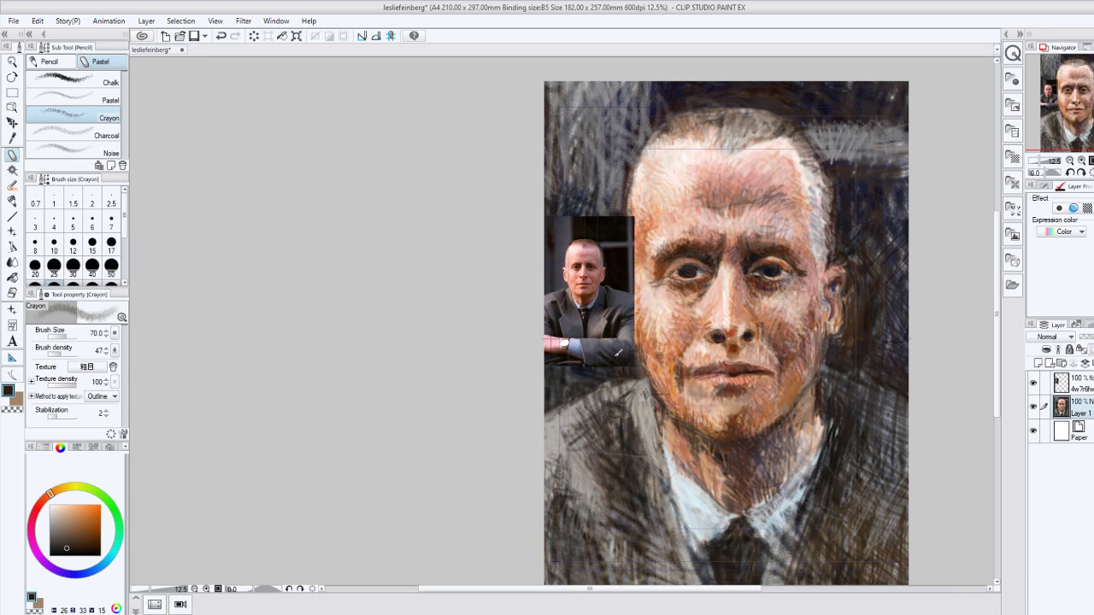
Mix a deep reddish brown (H26 S87 V38) and shade the right jaw, its lower edge and the underside of the chin.
{"action": "left_click", "coordinate": [90, 534]}
{"action": "left_click", "coordinate": [85, 536]}
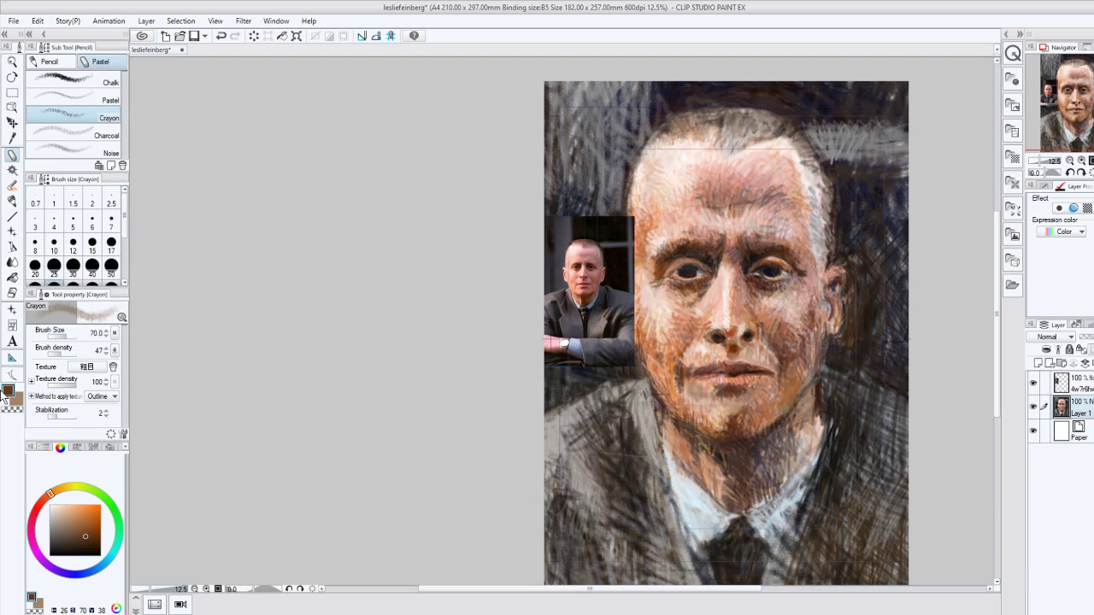
{"action": "left_click", "coordinate": [81, 511]}
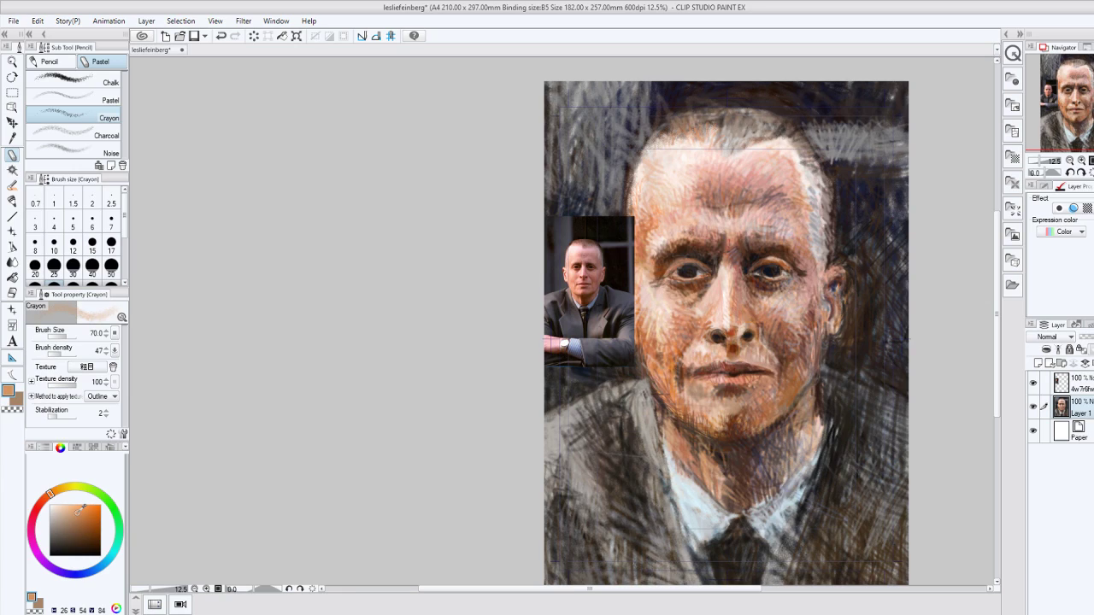
{"action": "left_click", "coordinate": [81, 527]}
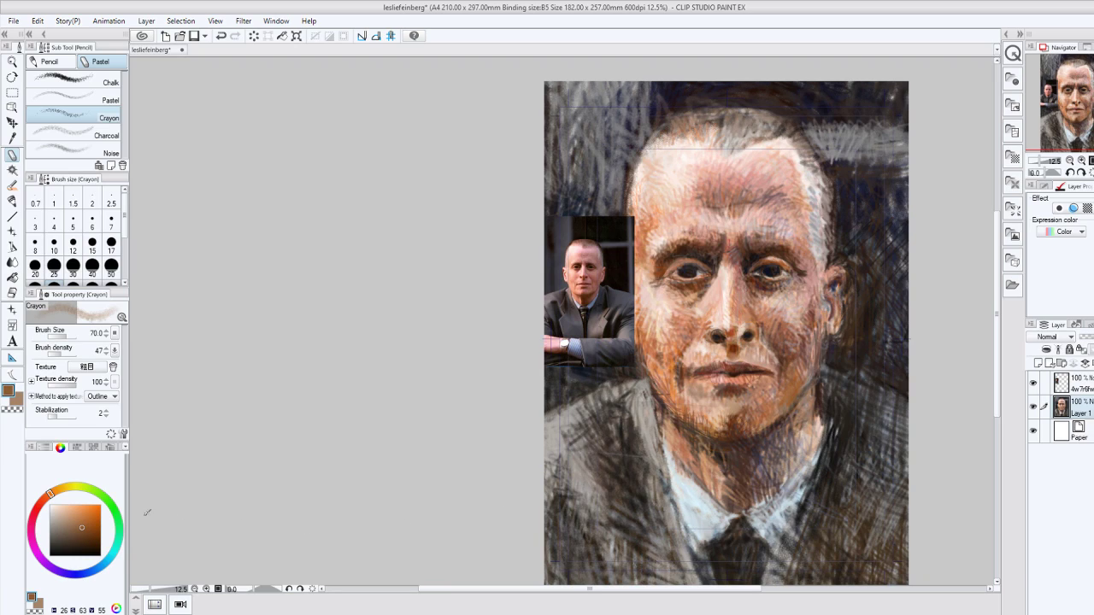
{"action": "left_click", "coordinate": [99, 540]}
{"action": "left_click", "coordinate": [94, 537]}
{"action": "left_click_drag", "start_coordinate": [814, 363], "coordinate": [795, 407]}
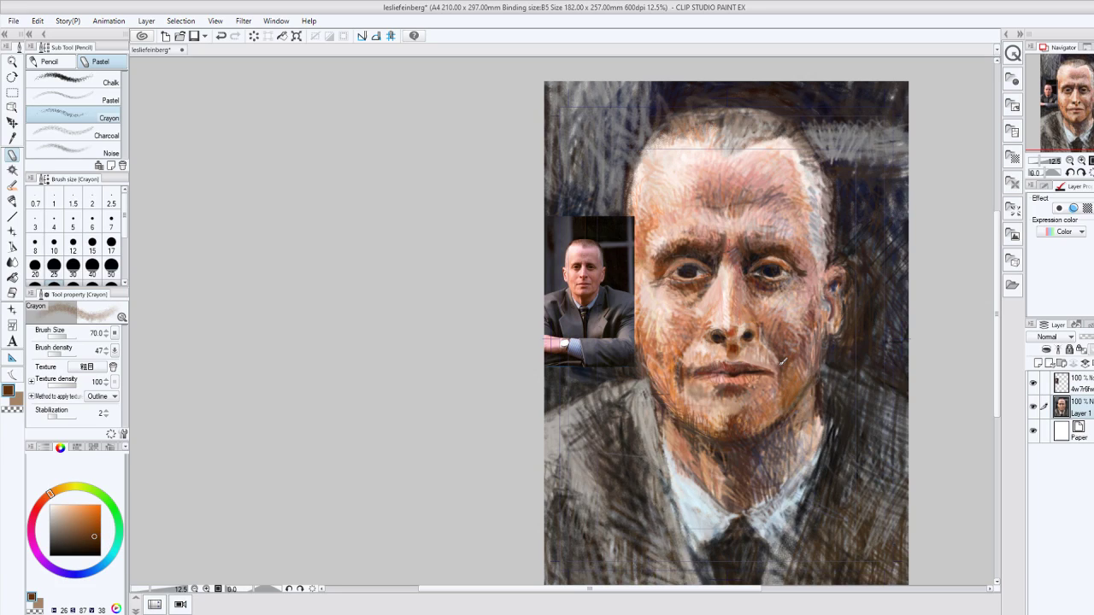
{"action": "mouse_move", "coordinate": [777, 427]}
{"action": "left_mouse_down"}
{"action": "mouse_move", "coordinate": [787, 454]}
{"action": "mouse_move", "coordinate": [784, 436]}
{"action": "left_mouse_up"}
{"action": "left_click_drag", "start_coordinate": [747, 423], "coordinate": [802, 389]}
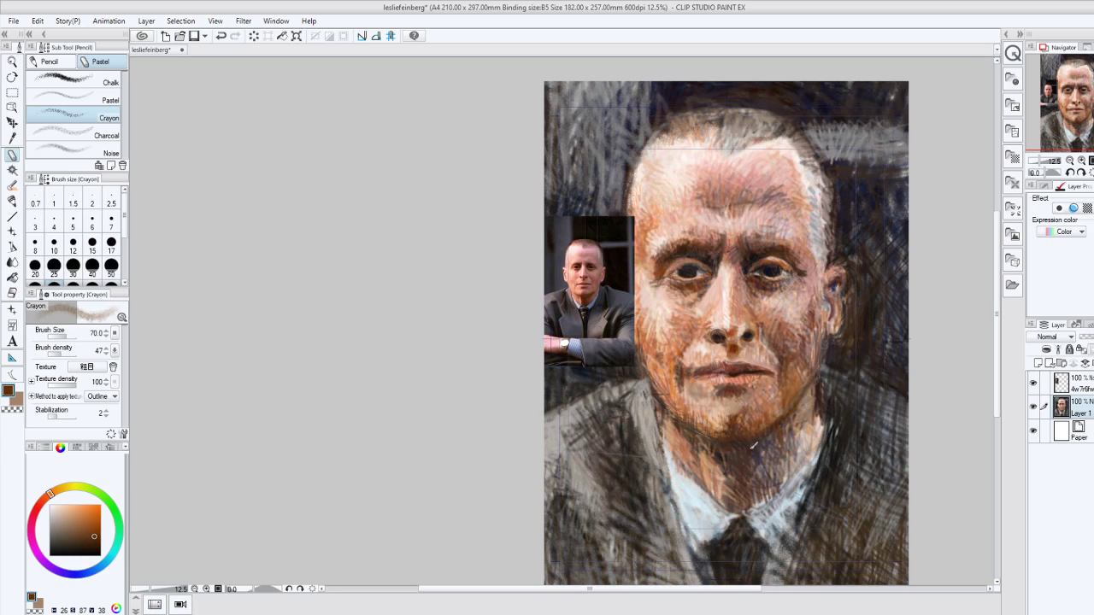
{"action": "mouse_move", "coordinate": [726, 430]}
{"action": "left_mouse_down"}
{"action": "mouse_move", "coordinate": [688, 417]}
{"action": "mouse_move", "coordinate": [723, 428]}
{"action": "left_mouse_up"}
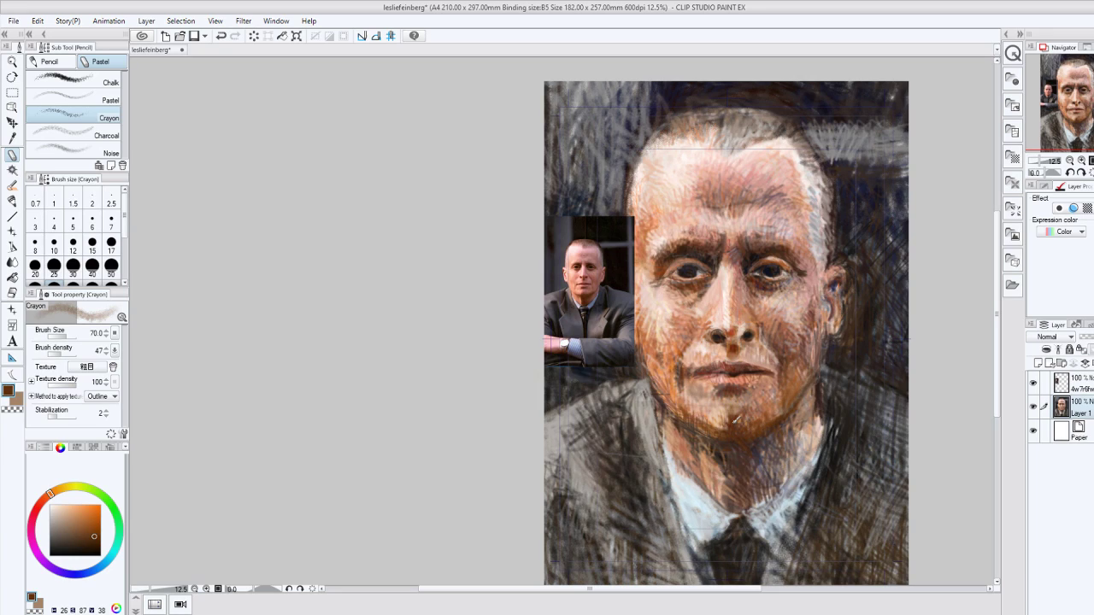
{"action": "left_click_drag", "start_coordinate": [736, 420], "coordinate": [711, 415]}
Hatch the left jaw with light orange (H26 S61 V93), and model the left jaw and right chin with brown (H26 S70 V46).
{"action": "left_click", "coordinate": [80, 510]}
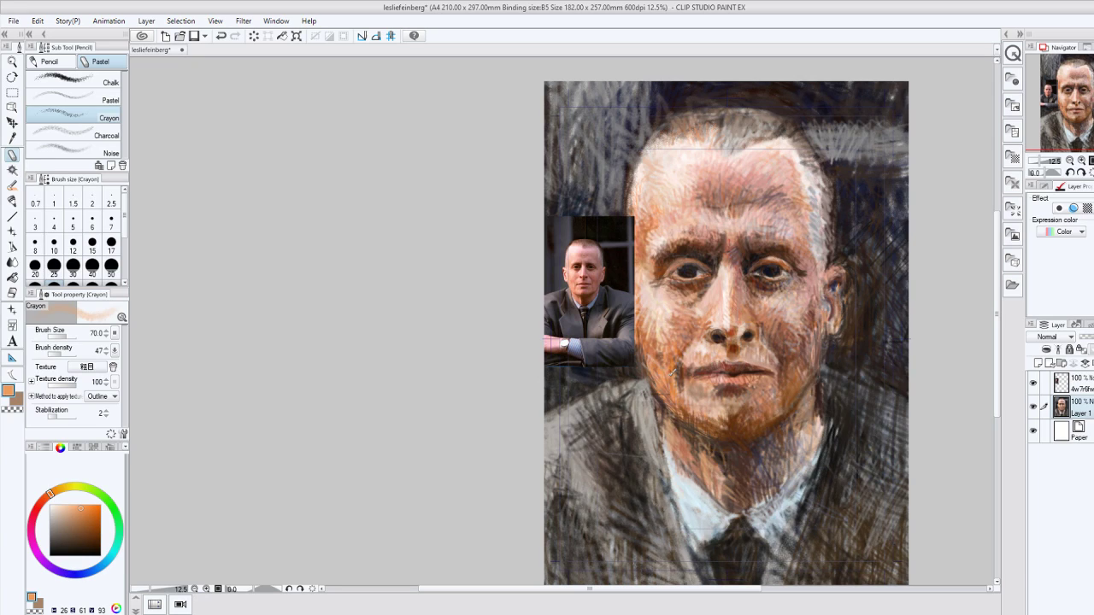
{"action": "left_click_drag", "start_coordinate": [672, 380], "coordinate": [670, 405]}
{"action": "left_click", "coordinate": [85, 532]}
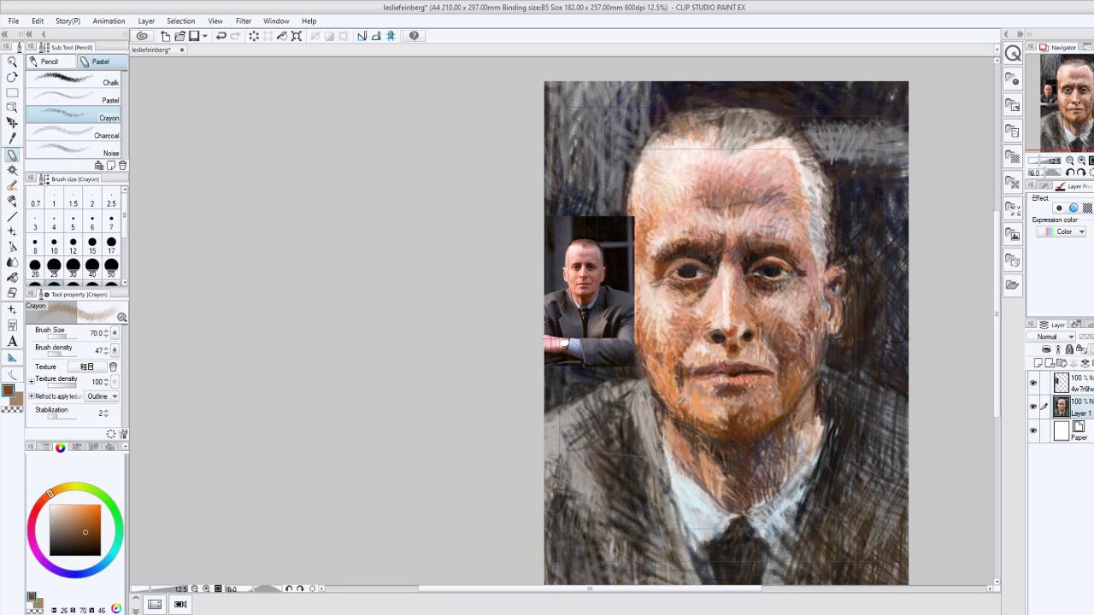
{"action": "left_click_drag", "start_coordinate": [682, 400], "coordinate": [679, 410]}
{"action": "mouse_move", "coordinate": [767, 409]}
{"action": "left_mouse_down"}
{"action": "mouse_move", "coordinate": [757, 386]}
{"action": "mouse_move", "coordinate": [786, 381]}
{"action": "left_mouse_up"}
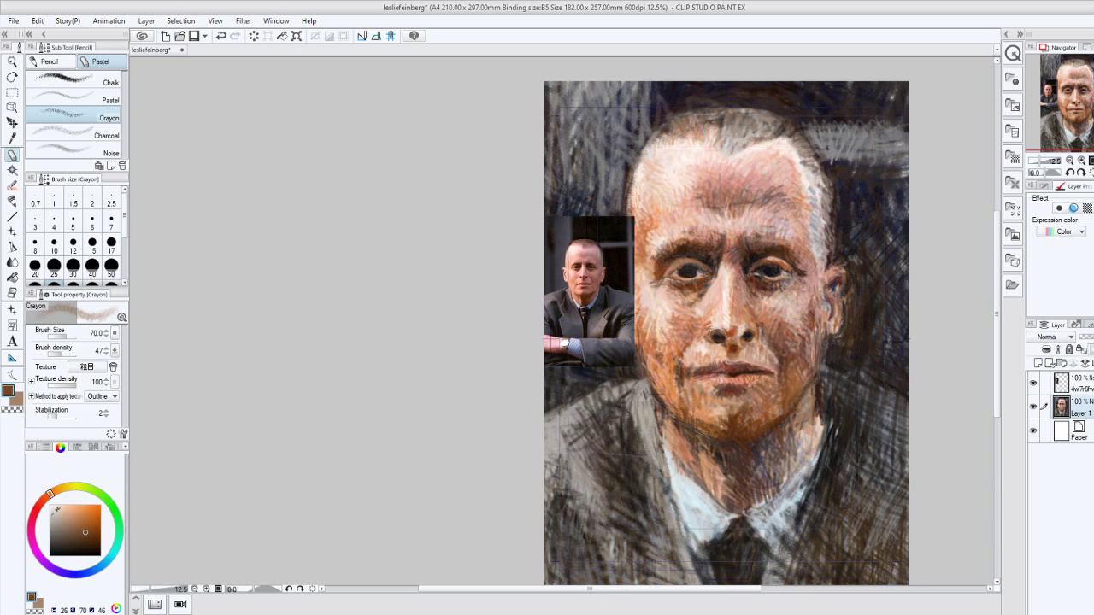
Mix a slate blue (H220 S24 V36) and shade the right cheek, jaw edge and temple of the face.
{"action": "left_click", "coordinate": [90, 572]}
{"action": "left_click", "coordinate": [62, 538]}
{"action": "left_click_drag", "start_coordinate": [791, 294], "coordinate": [813, 297]}
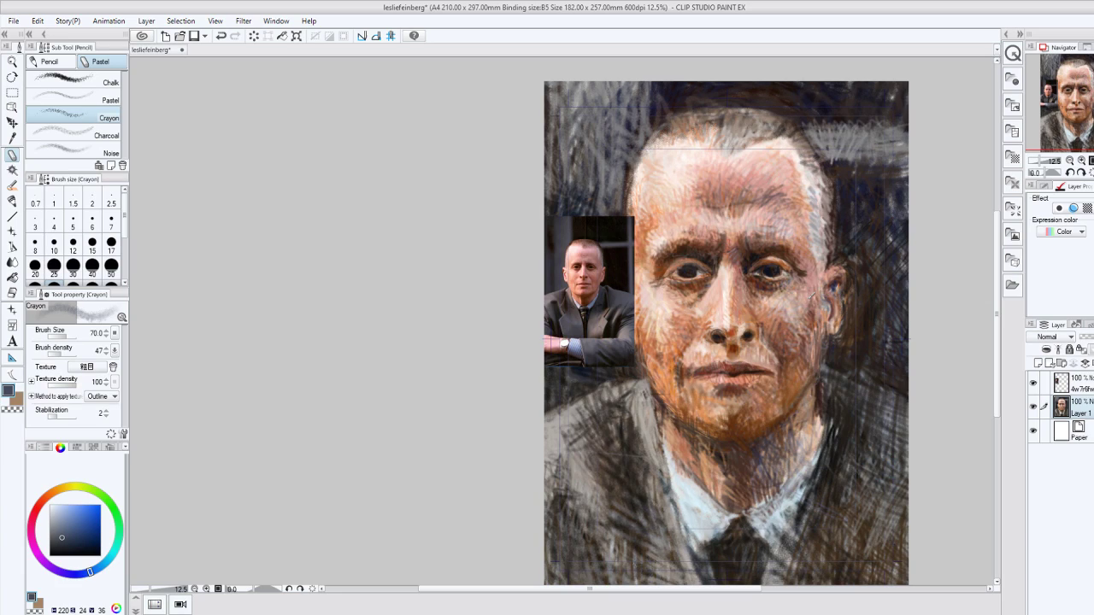
{"action": "mouse_move", "coordinate": [802, 358]}
{"action": "left_mouse_down"}
{"action": "mouse_move", "coordinate": [795, 373]}
{"action": "mouse_move", "coordinate": [814, 318]}
{"action": "left_mouse_up"}
{"action": "mouse_move", "coordinate": [815, 236]}
{"action": "left_mouse_down"}
{"action": "mouse_move", "coordinate": [813, 198]}
{"action": "mouse_move", "coordinate": [780, 226]}
{"action": "left_mouse_up"}
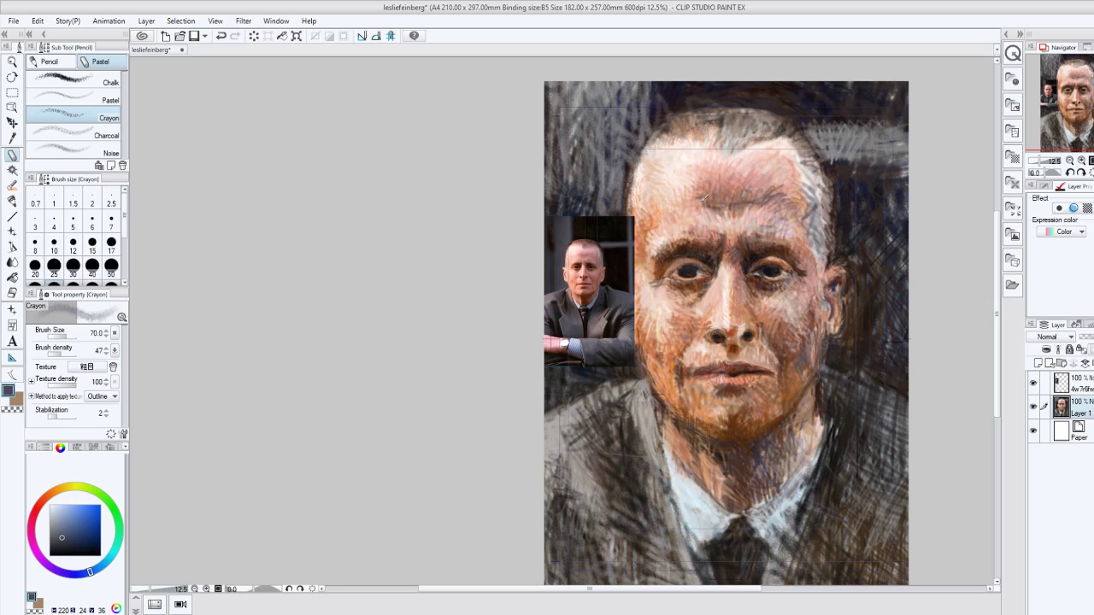
Mix a pale beige (H25 S18 V84) and lighten the centre of the forehead above the brows.
{"action": "left_click", "coordinate": [55, 493]}
{"action": "left_click", "coordinate": [62, 514]}
{"action": "left_click", "coordinate": [62, 509]}
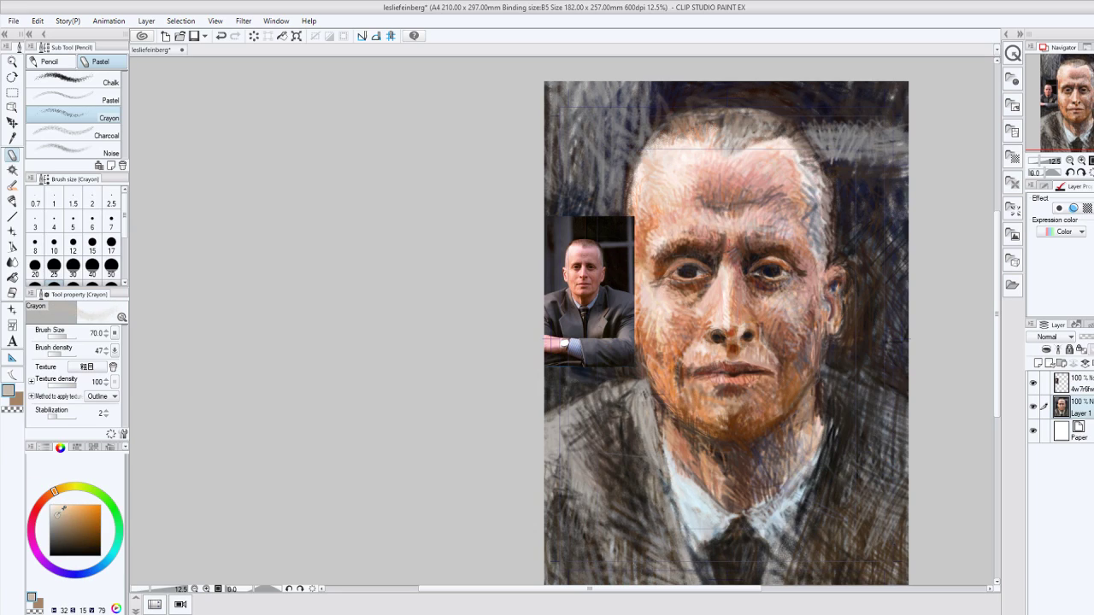
{"action": "left_click", "coordinate": [59, 512]}
{"action": "left_click_drag", "start_coordinate": [712, 195], "coordinate": [754, 205]}
{"action": "key", "text": "ctrl+z"}
{"action": "left_click", "coordinate": [51, 492]}
{"action": "mouse_move", "coordinate": [731, 206]}
{"action": "left_mouse_down"}
{"action": "mouse_move", "coordinate": [759, 207]}
{"action": "mouse_move", "coordinate": [747, 207]}
{"action": "left_mouse_up"}
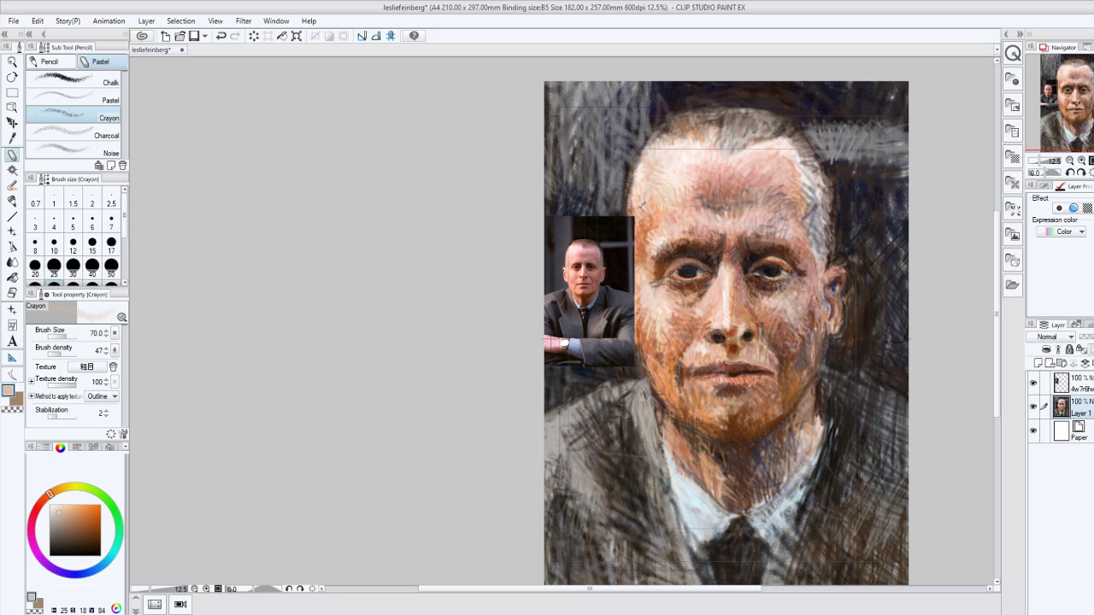
Mix a medium brown (H25 S51 V68) and shade the right side of the forehead down to the right eyebrow.
{"action": "left_click", "coordinate": [76, 515]}
{"action": "left_click", "coordinate": [75, 522]}
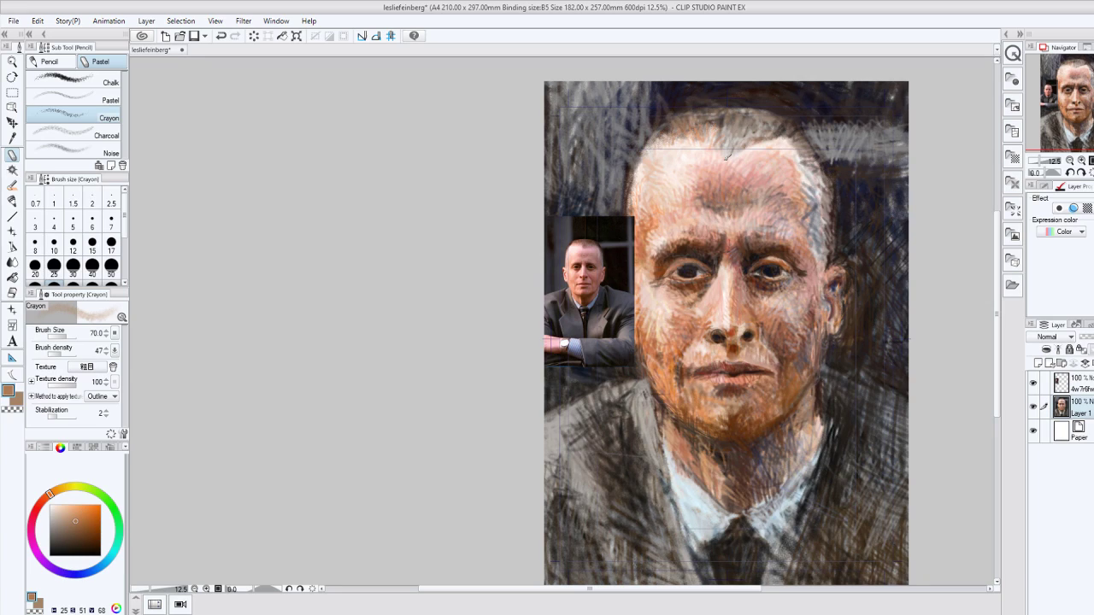
{"action": "mouse_move", "coordinate": [750, 191]}
{"action": "left_mouse_down"}
{"action": "mouse_move", "coordinate": [777, 176]}
{"action": "mouse_move", "coordinate": [764, 193]}
{"action": "left_mouse_up"}
{"action": "mouse_move", "coordinate": [769, 233]}
{"action": "left_mouse_down"}
{"action": "mouse_move", "coordinate": [759, 216]}
{"action": "mouse_move", "coordinate": [782, 210]}
{"action": "left_mouse_up"}
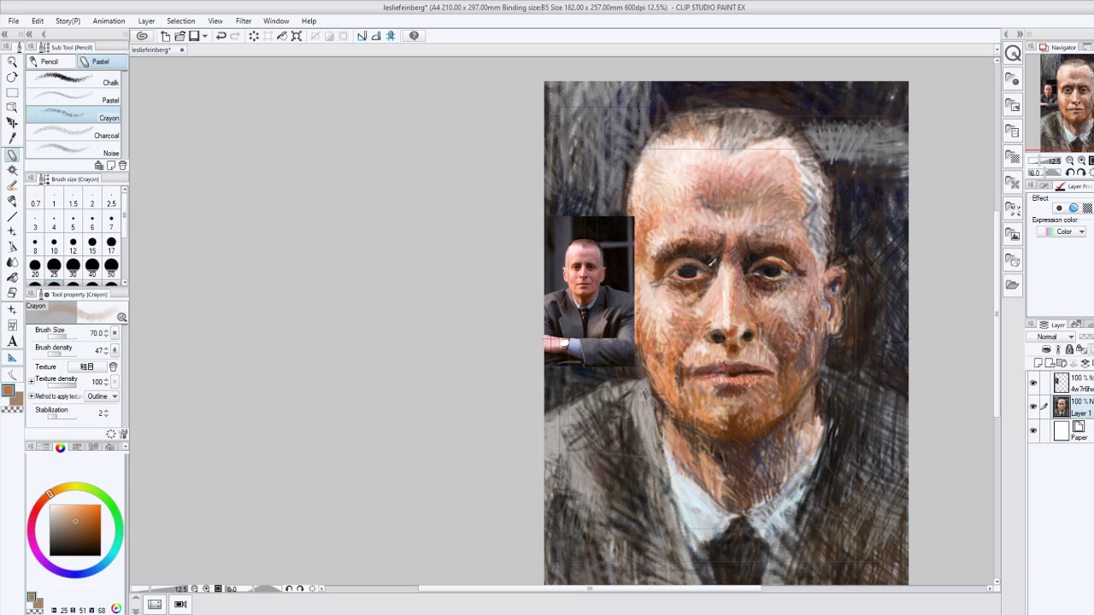
Highlight the chin with light peach (H25 S21 V86), and shade the lower right jaw with dark brown (H25 S37 V22).
{"action": "left_click", "coordinate": [63, 506]}
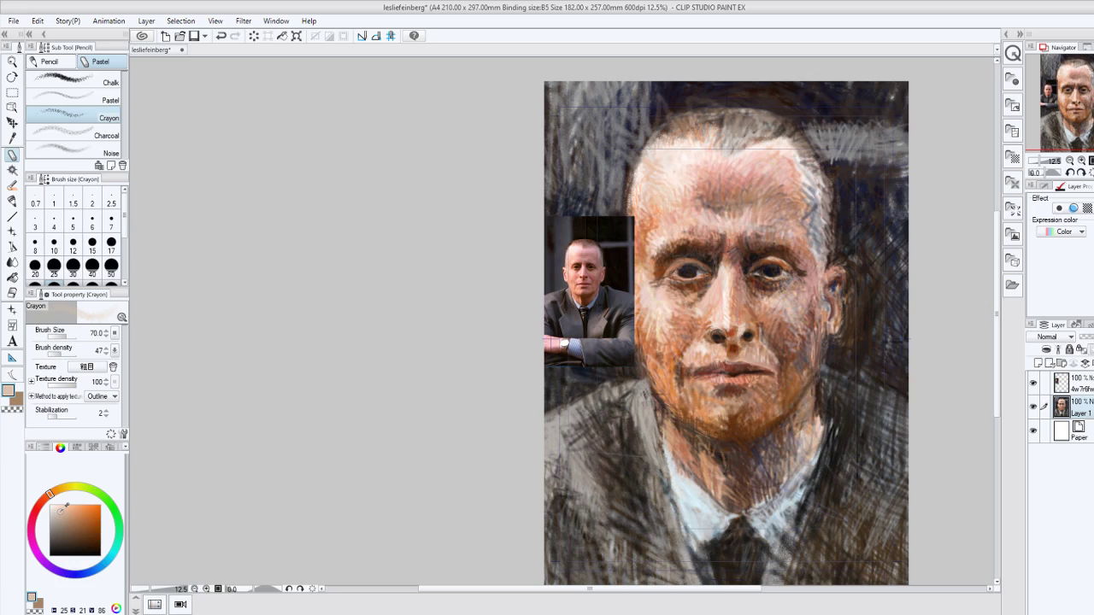
{"action": "mouse_move", "coordinate": [735, 400]}
{"action": "left_mouse_down"}
{"action": "mouse_move", "coordinate": [759, 399]}
{"action": "mouse_move", "coordinate": [765, 414]}
{"action": "mouse_move", "coordinate": [779, 403]}
{"action": "left_mouse_up"}
{"action": "left_click", "coordinate": [56, 539]}
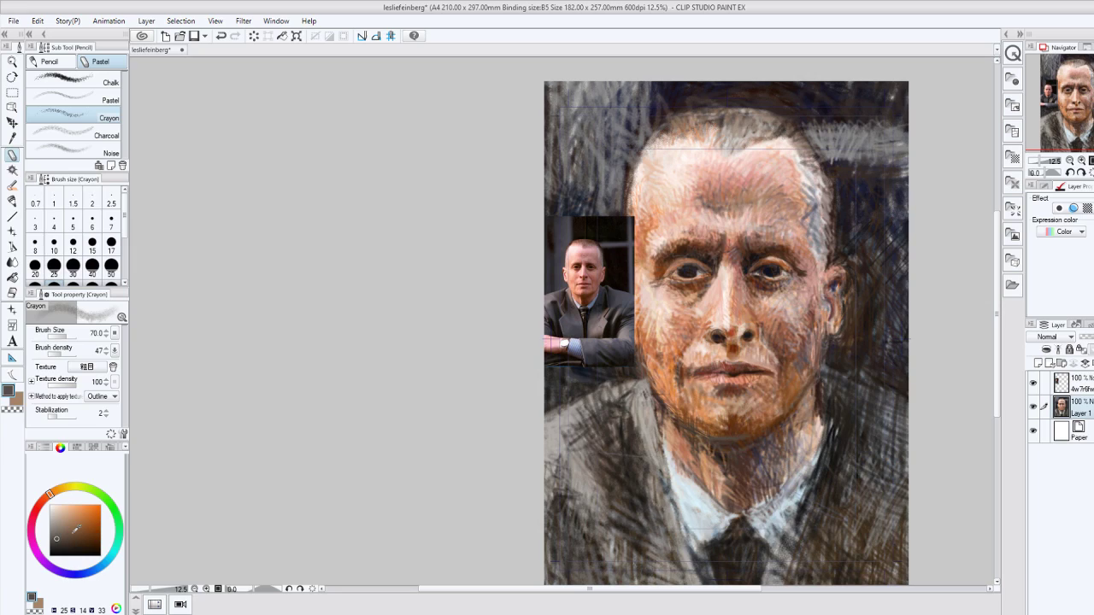
{"action": "left_click", "coordinate": [69, 545]}
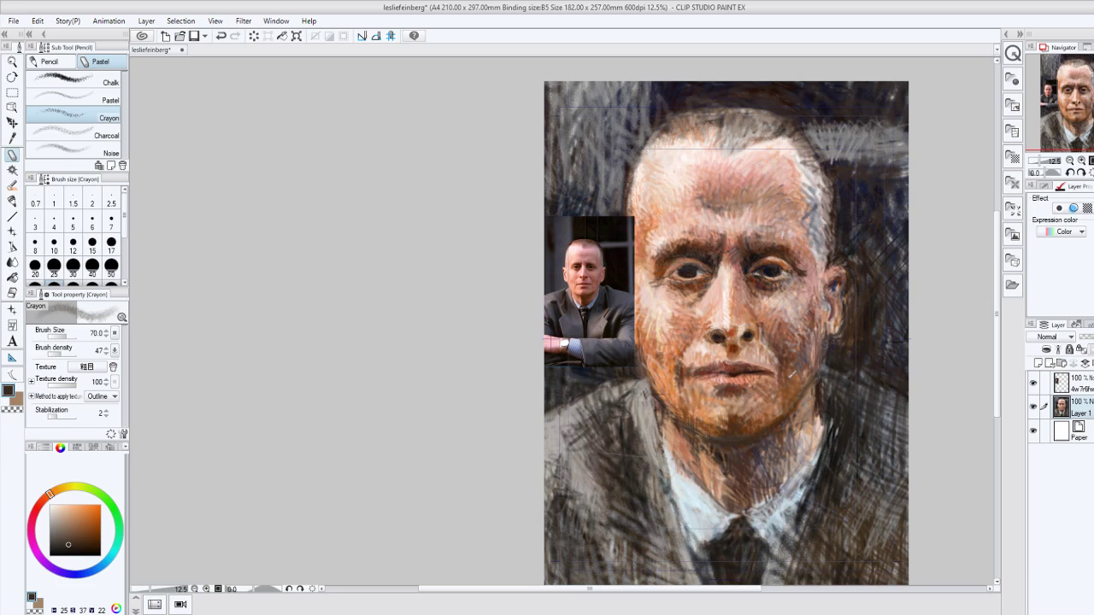
{"action": "mouse_move", "coordinate": [788, 389]}
{"action": "left_mouse_down"}
{"action": "mouse_move", "coordinate": [778, 447]}
{"action": "mouse_move", "coordinate": [804, 416]}
{"action": "left_mouse_up"}
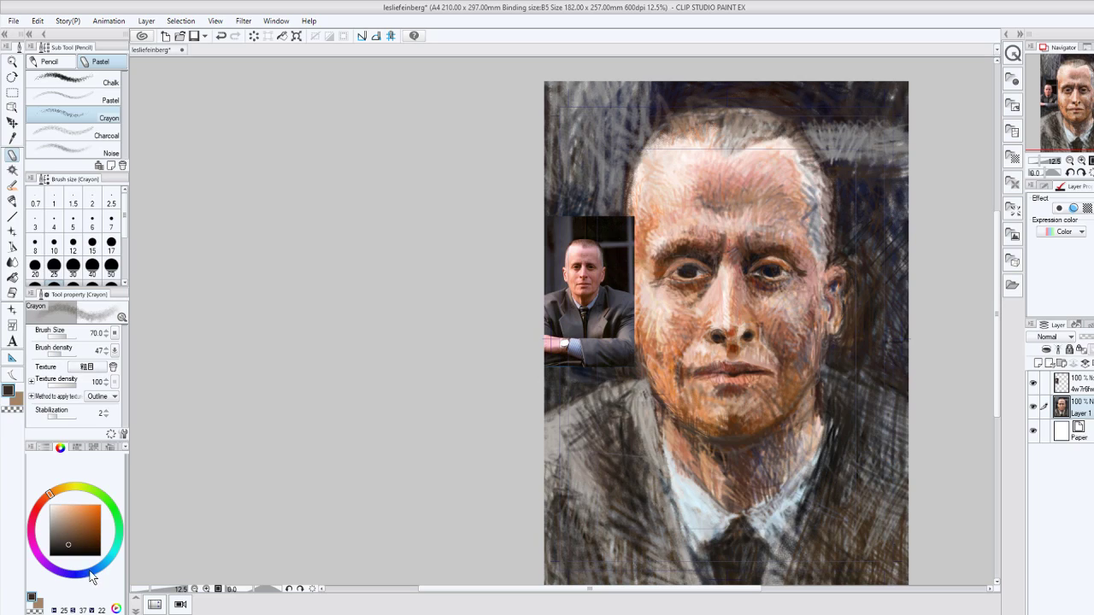
Mix a very pale blue (H220 S14 V100) and brighten the right side of the shirt collar.
{"action": "left_click", "coordinate": [92, 571]}
{"action": "left_click", "coordinate": [61, 498]}
{"action": "left_click", "coordinate": [57, 505]}
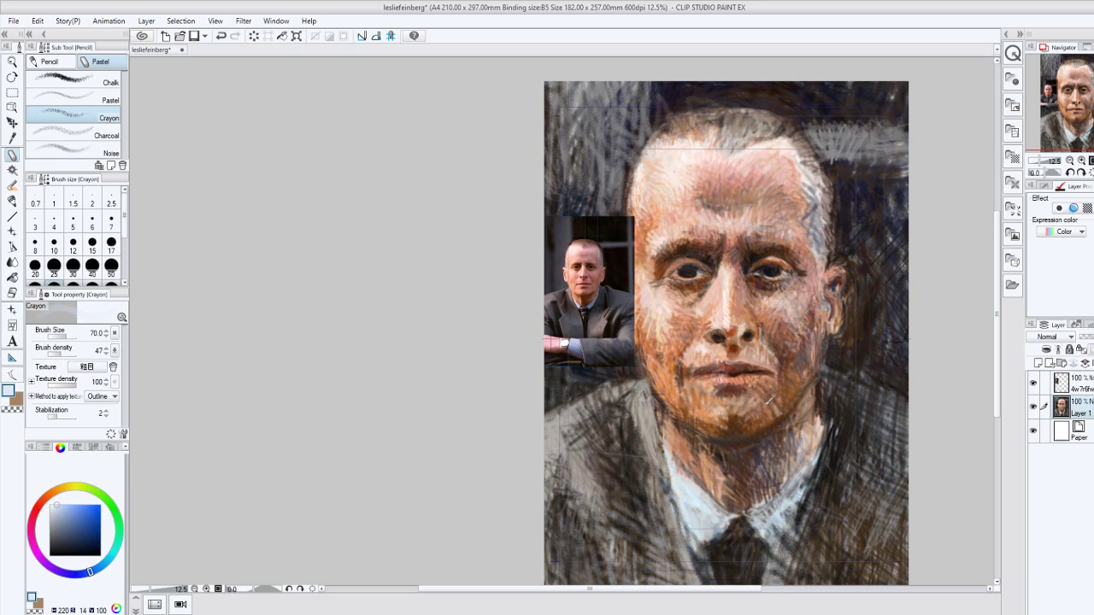
{"action": "mouse_move", "coordinate": [759, 512]}
{"action": "left_mouse_down"}
{"action": "mouse_move", "coordinate": [814, 440]}
{"action": "mouse_move", "coordinate": [758, 507]}
{"action": "mouse_move", "coordinate": [779, 489]}
{"action": "left_mouse_up"}
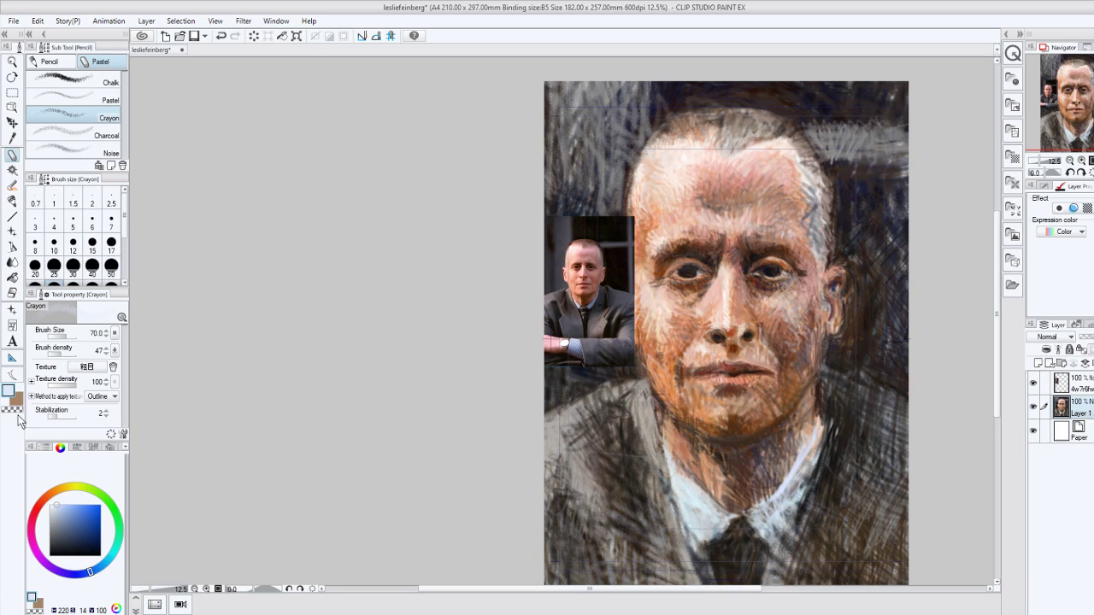
Mix a near-black blue-grey (H220 S10 V16) and define the jacket edge along the right side of the shirt collar.
{"action": "left_click", "coordinate": [56, 543]}
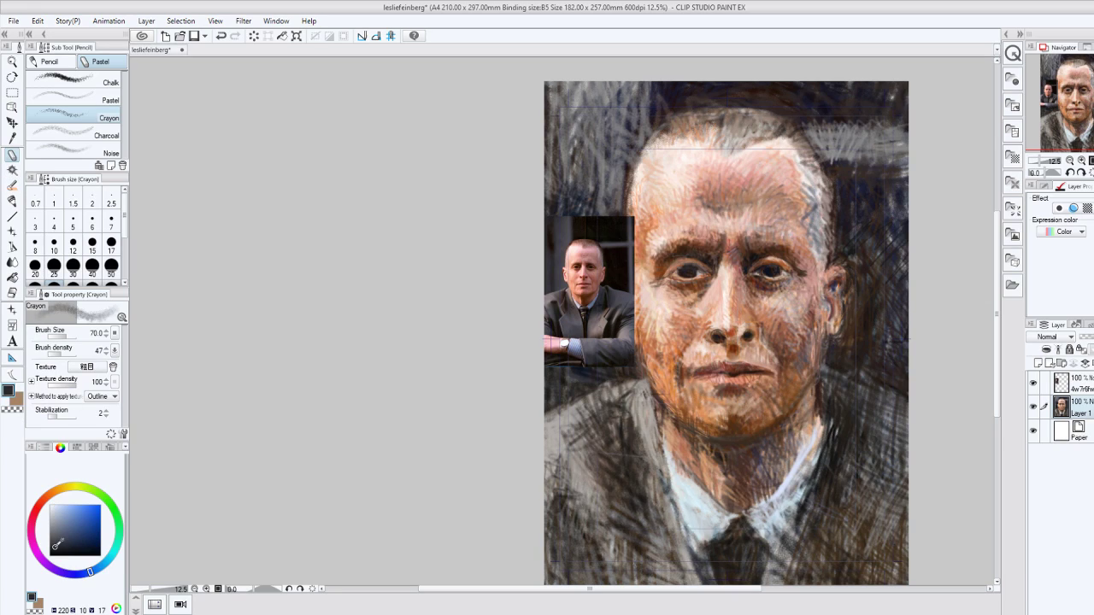
{"action": "left_click", "coordinate": [55, 547]}
{"action": "mouse_move", "coordinate": [791, 496]}
{"action": "left_mouse_down"}
{"action": "mouse_move", "coordinate": [776, 544]}
{"action": "mouse_move", "coordinate": [795, 511]}
{"action": "left_mouse_up"}
{"action": "left_click_drag", "start_coordinate": [814, 458], "coordinate": [792, 518]}
{"action": "left_click_drag", "start_coordinate": [823, 438], "coordinate": [824, 455]}
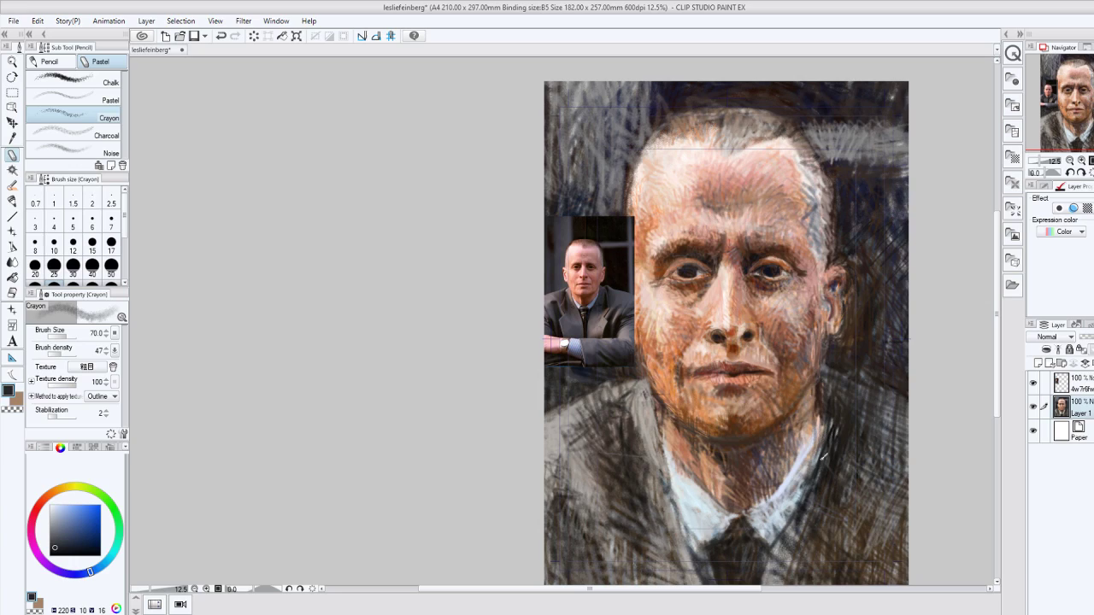
{"action": "left_click_drag", "start_coordinate": [805, 490], "coordinate": [825, 416]}
{"action": "mouse_move", "coordinate": [795, 525]}
{"action": "left_mouse_down"}
{"action": "mouse_move", "coordinate": [809, 540]}
{"action": "mouse_move", "coordinate": [795, 519]}
{"action": "mouse_move", "coordinate": [791, 552]}
{"action": "mouse_move", "coordinate": [828, 496]}
{"action": "left_mouse_up"}
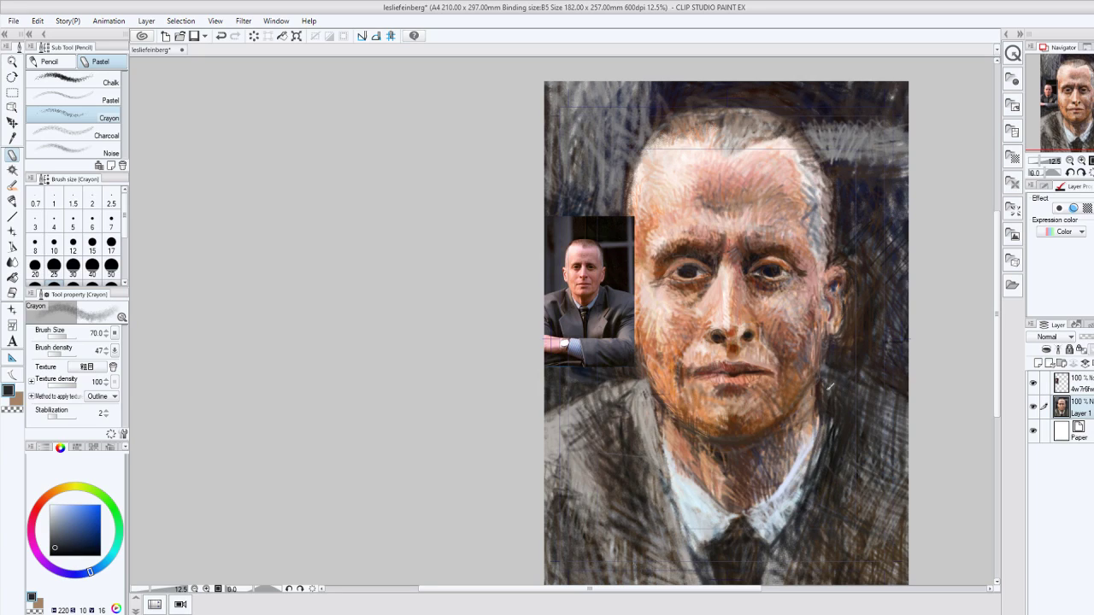
Hatch the left side of the jacket and the right lapel and sleeve with dark navy (H220 S70 V15).
{"action": "left_click", "coordinate": [634, 477], "text": "alt"}
{"action": "mouse_move", "coordinate": [630, 475]}
{"action": "left_mouse_down"}
{"action": "mouse_move", "coordinate": [603, 402]}
{"action": "mouse_move", "coordinate": [570, 422]}
{"action": "mouse_move", "coordinate": [590, 456]}
{"action": "mouse_move", "coordinate": [554, 530]}
{"action": "mouse_move", "coordinate": [576, 495]}
{"action": "mouse_move", "coordinate": [589, 561]}
{"action": "mouse_move", "coordinate": [617, 469]}
{"action": "mouse_move", "coordinate": [645, 427]}
{"action": "mouse_move", "coordinate": [564, 443]}
{"action": "mouse_move", "coordinate": [584, 405]}
{"action": "mouse_move", "coordinate": [600, 424]}
{"action": "mouse_move", "coordinate": [551, 441]}
{"action": "left_mouse_up"}
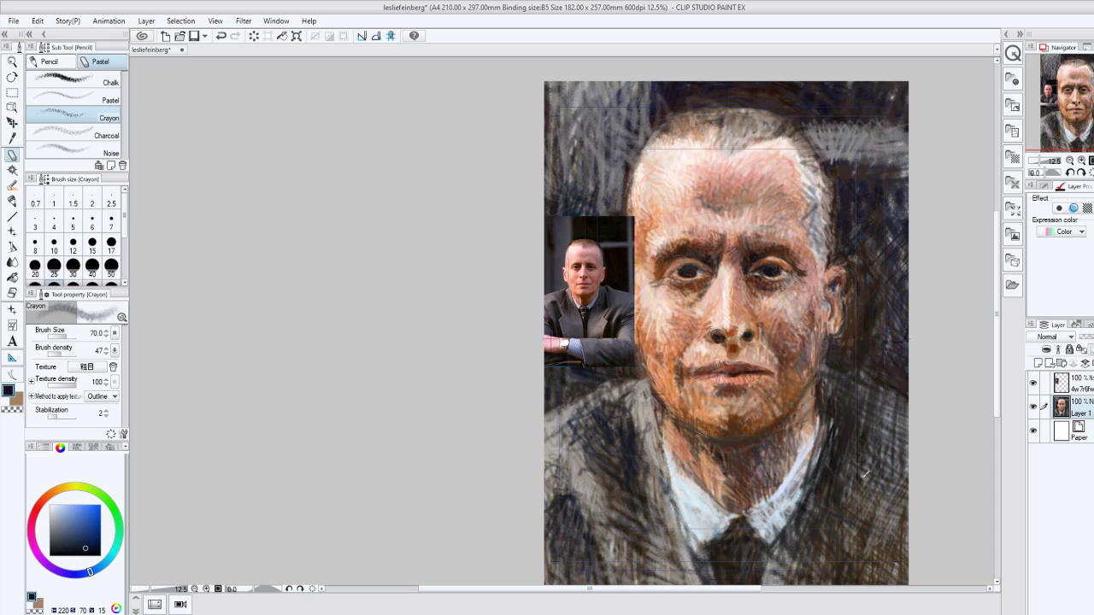
{"action": "mouse_move", "coordinate": [865, 475]}
{"action": "left_mouse_down"}
{"action": "mouse_move", "coordinate": [840, 508]}
{"action": "mouse_move", "coordinate": [847, 515]}
{"action": "mouse_move", "coordinate": [866, 485]}
{"action": "mouse_move", "coordinate": [891, 491]}
{"action": "mouse_move", "coordinate": [922, 520]}
{"action": "mouse_move", "coordinate": [896, 538]}
{"action": "left_mouse_up"}
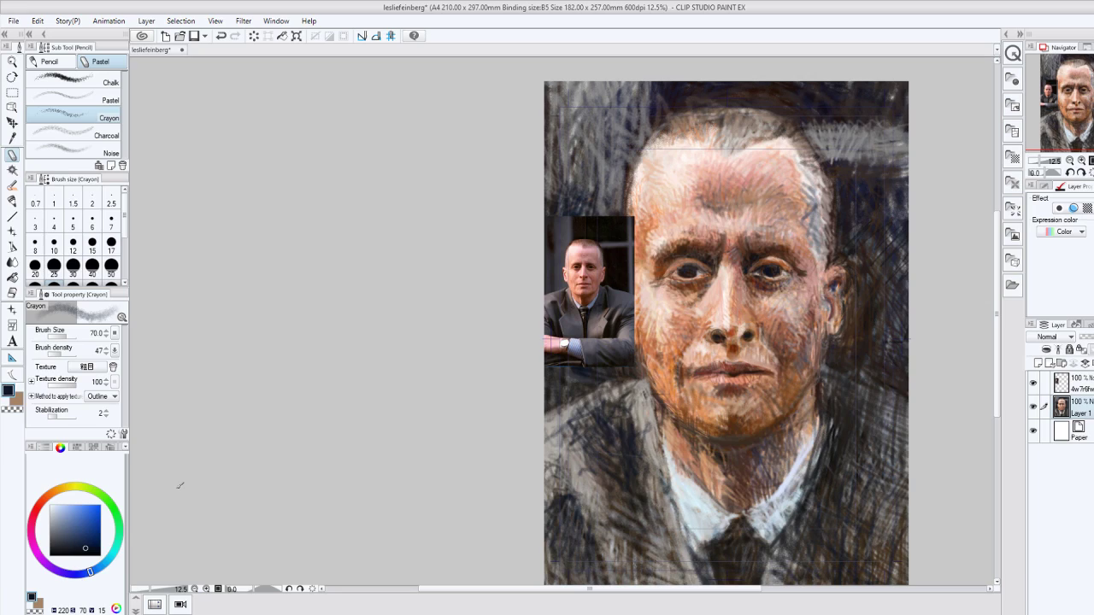
Add light blue (H220 S23 V80) highlight strokes along the jacket's right lapel and shoulder.
{"action": "left_click", "coordinate": [855, 363], "text": "alt"}
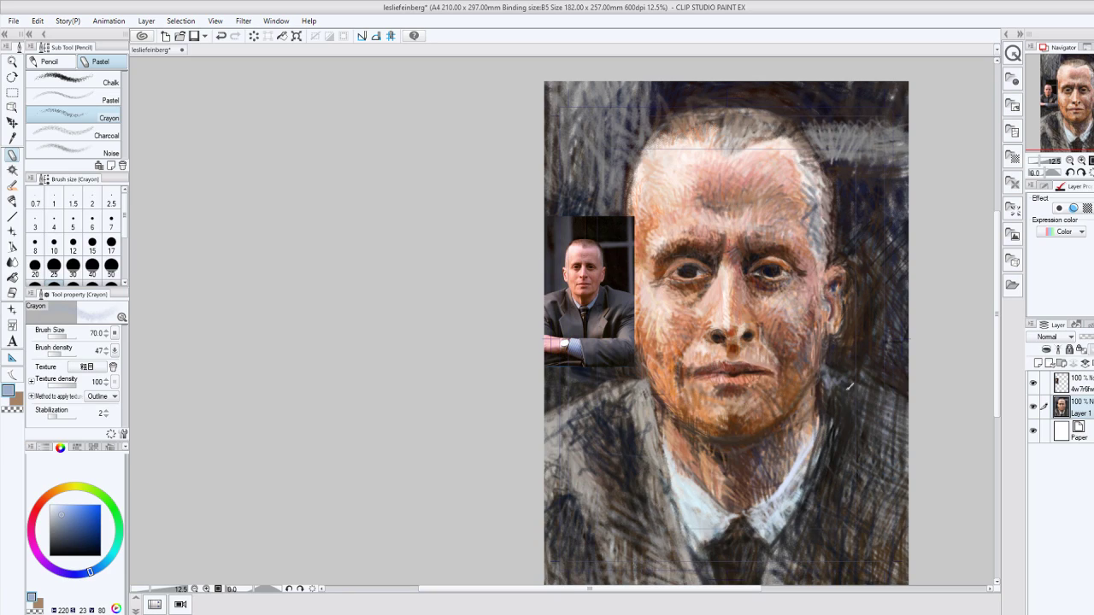
{"action": "left_click_drag", "start_coordinate": [836, 448], "coordinate": [836, 397]}
{"action": "left_click_drag", "start_coordinate": [851, 479], "coordinate": [841, 385]}
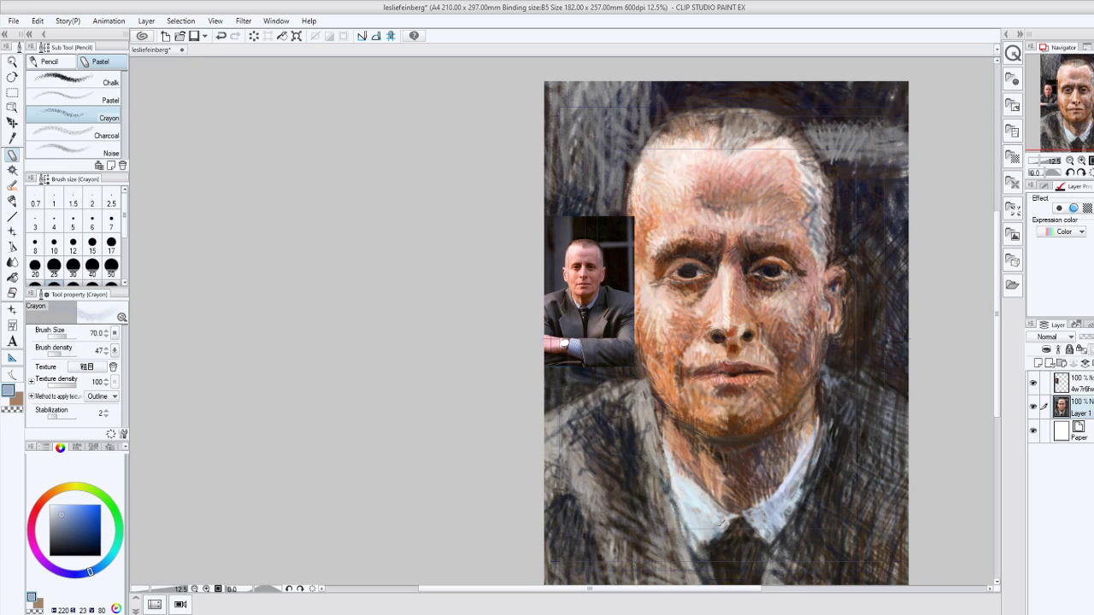
Darken the jacket edge and lapel beside the left shirt collar with near-black brown (H27 S61 V6).
{"action": "scroll", "coordinate": [974, 350], "scroll_direction": "down", "scroll_amount": 2}
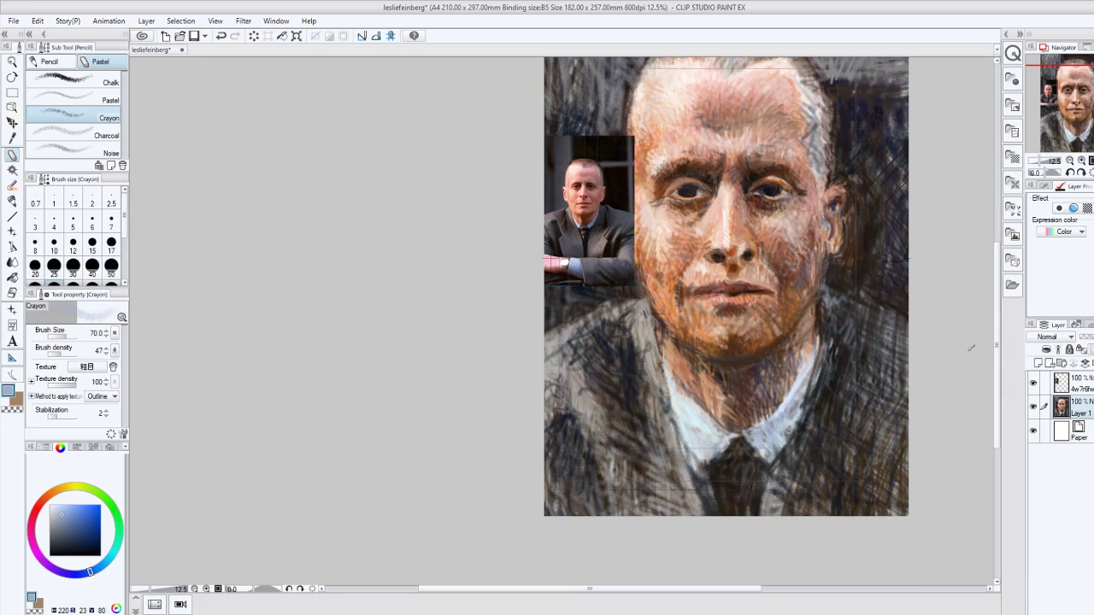
{"action": "left_click", "coordinate": [18, 401]}
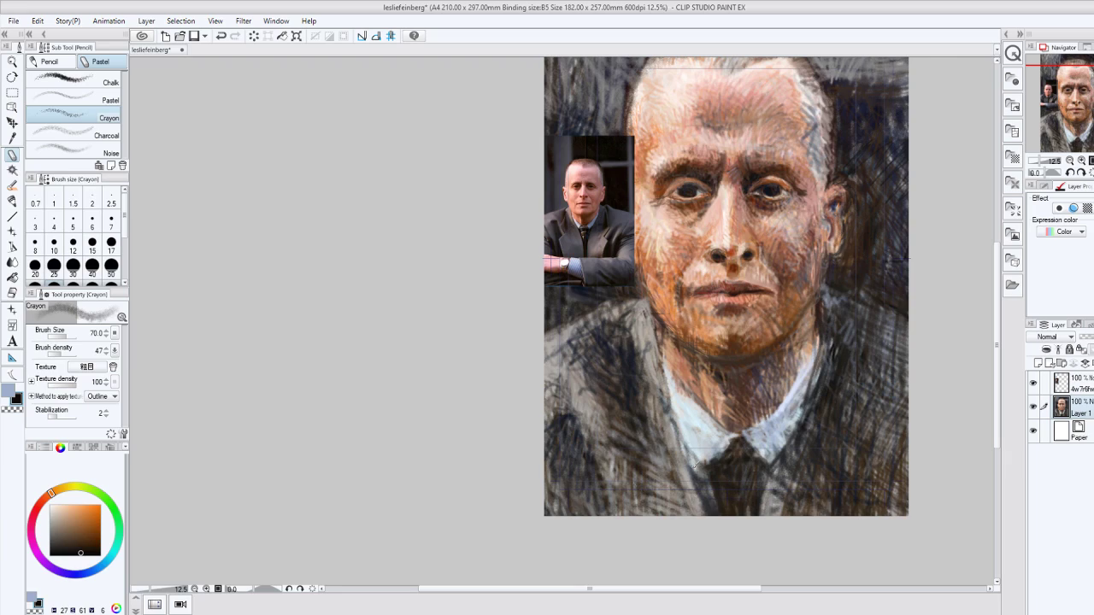
{"action": "left_click_drag", "start_coordinate": [694, 467], "coordinate": [699, 414]}
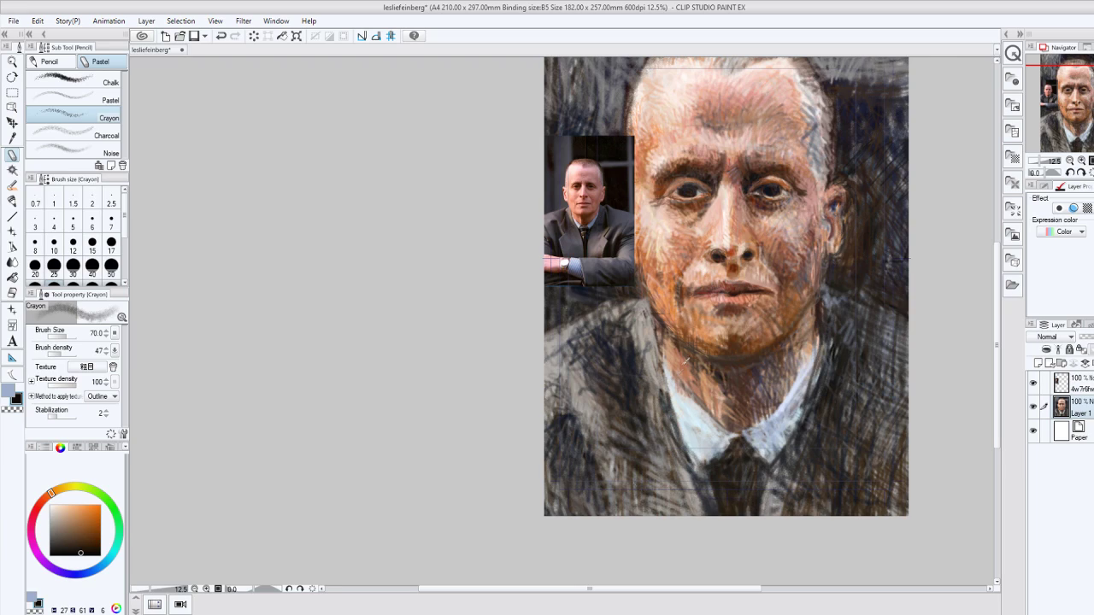
{"action": "mouse_move", "coordinate": [706, 460]}
{"action": "left_mouse_down"}
{"action": "mouse_move", "coordinate": [663, 384]}
{"action": "mouse_move", "coordinate": [687, 458]}
{"action": "mouse_move", "coordinate": [688, 435]}
{"action": "mouse_move", "coordinate": [697, 439]}
{"action": "mouse_move", "coordinate": [705, 523]}
{"action": "mouse_move", "coordinate": [687, 512]}
{"action": "mouse_move", "coordinate": [645, 374]}
{"action": "mouse_move", "coordinate": [644, 321]}
{"action": "mouse_move", "coordinate": [640, 399]}
{"action": "left_mouse_up"}
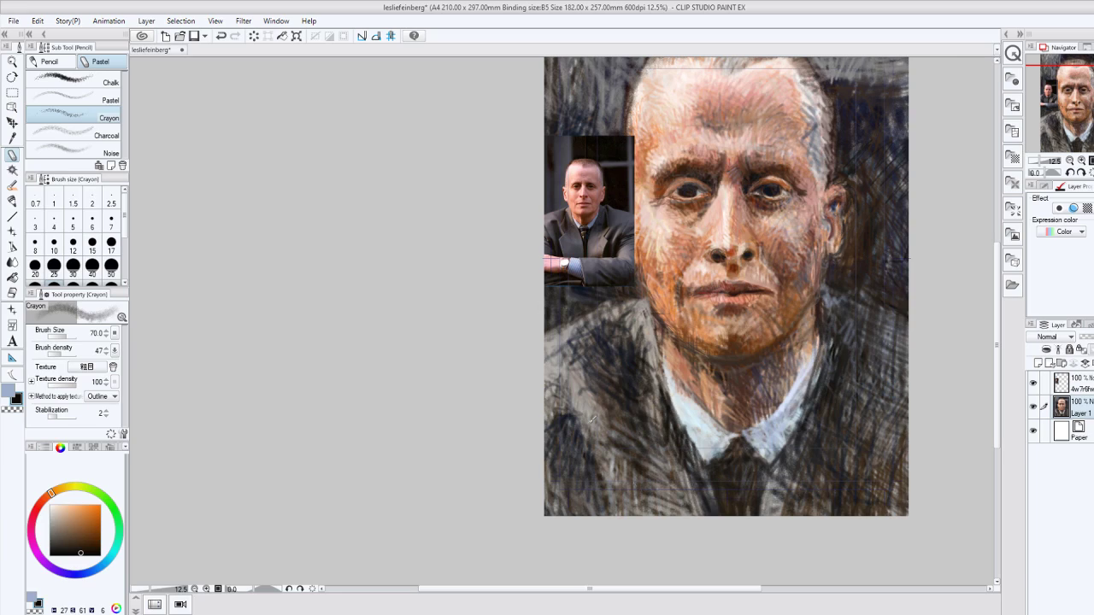
Hatch the left lapel, shoulder and upper sleeve of the jacket with near-black brown (H27 S61 V6).
{"action": "mouse_move", "coordinate": [593, 420]}
{"action": "left_mouse_down"}
{"action": "mouse_move", "coordinate": [601, 360]}
{"action": "mouse_move", "coordinate": [609, 384]}
{"action": "mouse_move", "coordinate": [650, 404]}
{"action": "left_mouse_up"}
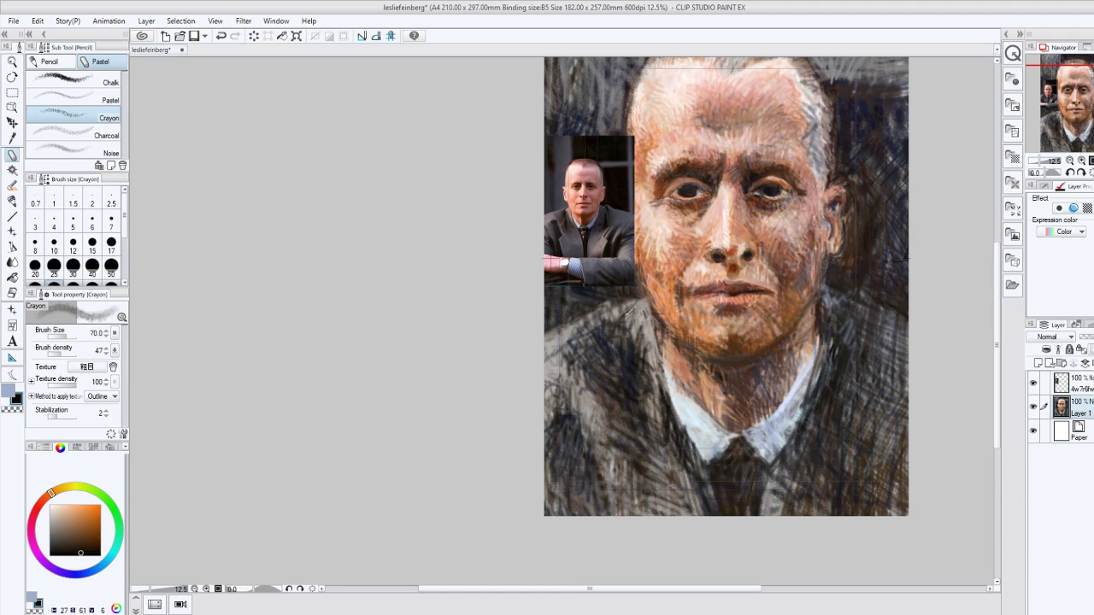
{"action": "mouse_move", "coordinate": [578, 341]}
{"action": "left_mouse_down"}
{"action": "mouse_move", "coordinate": [545, 382]}
{"action": "mouse_move", "coordinate": [549, 366]}
{"action": "left_mouse_up"}
{"action": "left_click_drag", "start_coordinate": [618, 318], "coordinate": [596, 371]}
{"action": "left_click_drag", "start_coordinate": [601, 322], "coordinate": [562, 366]}
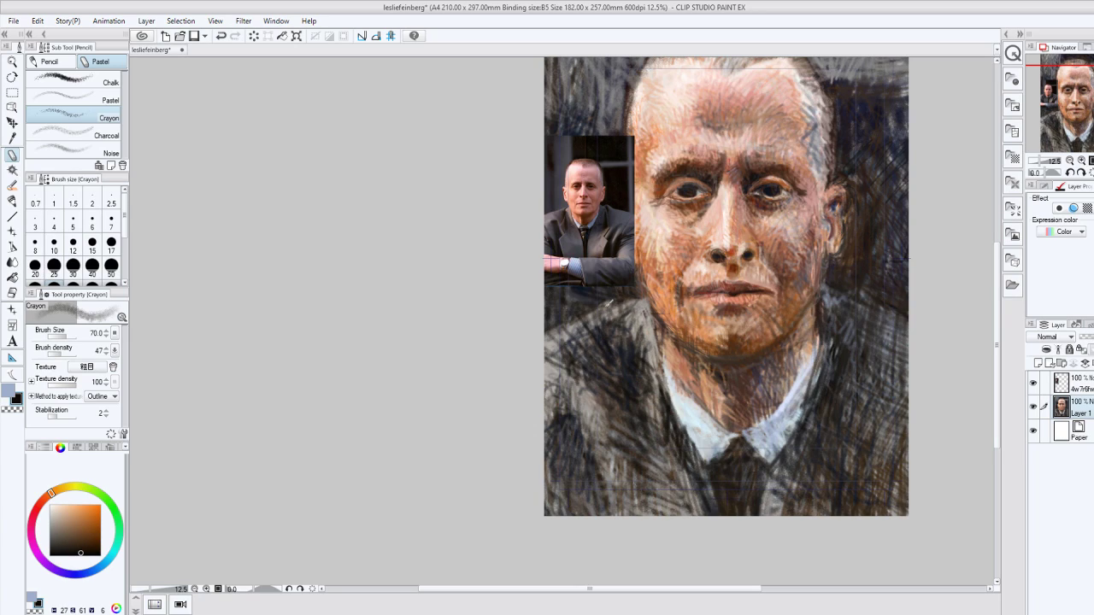
{"action": "left_click_drag", "start_coordinate": [611, 302], "coordinate": [548, 351]}
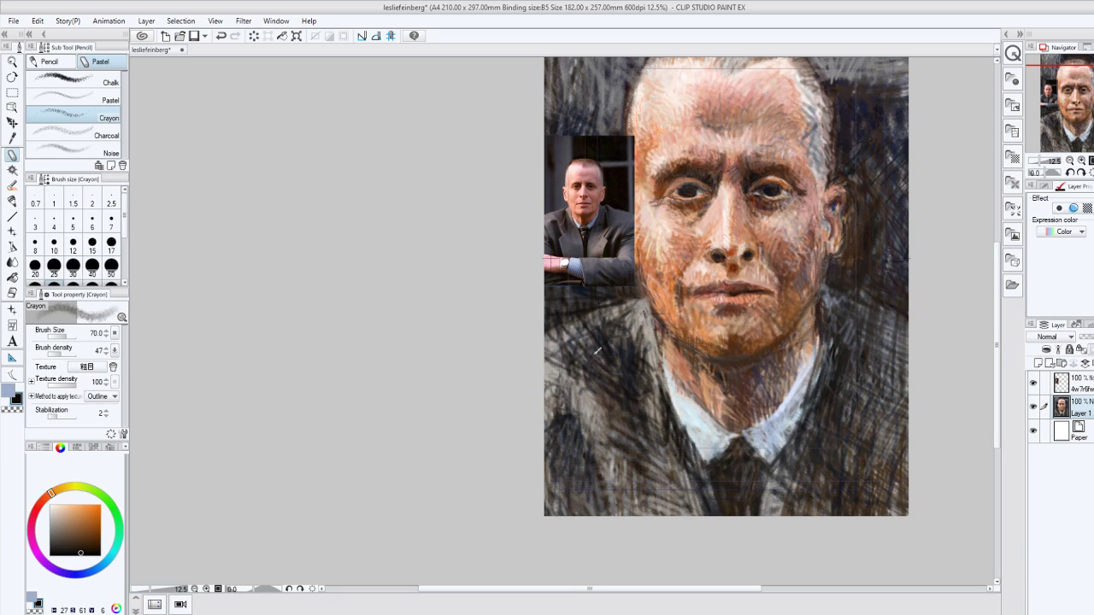
{"action": "left_click_drag", "start_coordinate": [600, 424], "coordinate": [583, 436]}
Hatch mid-grey (H27 S0 V60) over the left shoulder and the lower left side of the jacket.
{"action": "key", "text": "x"}
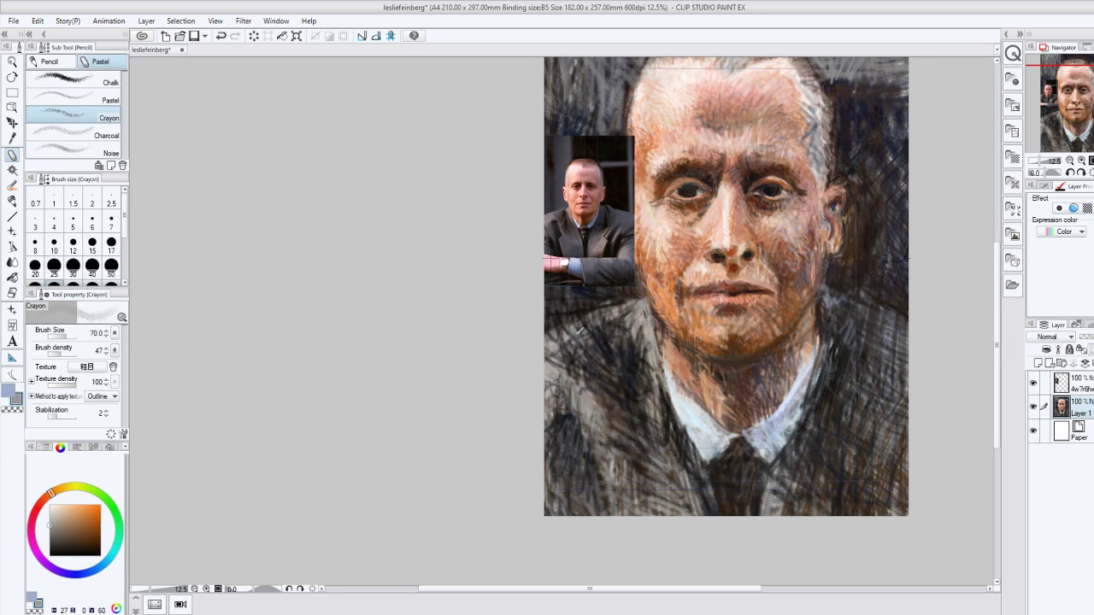
{"action": "left_click_drag", "start_coordinate": [581, 330], "coordinate": [560, 403]}
{"action": "mouse_move", "coordinate": [566, 471]}
{"action": "left_mouse_down"}
{"action": "mouse_move", "coordinate": [546, 436]}
{"action": "mouse_move", "coordinate": [555, 473]}
{"action": "mouse_move", "coordinate": [618, 446]}
{"action": "left_mouse_up"}
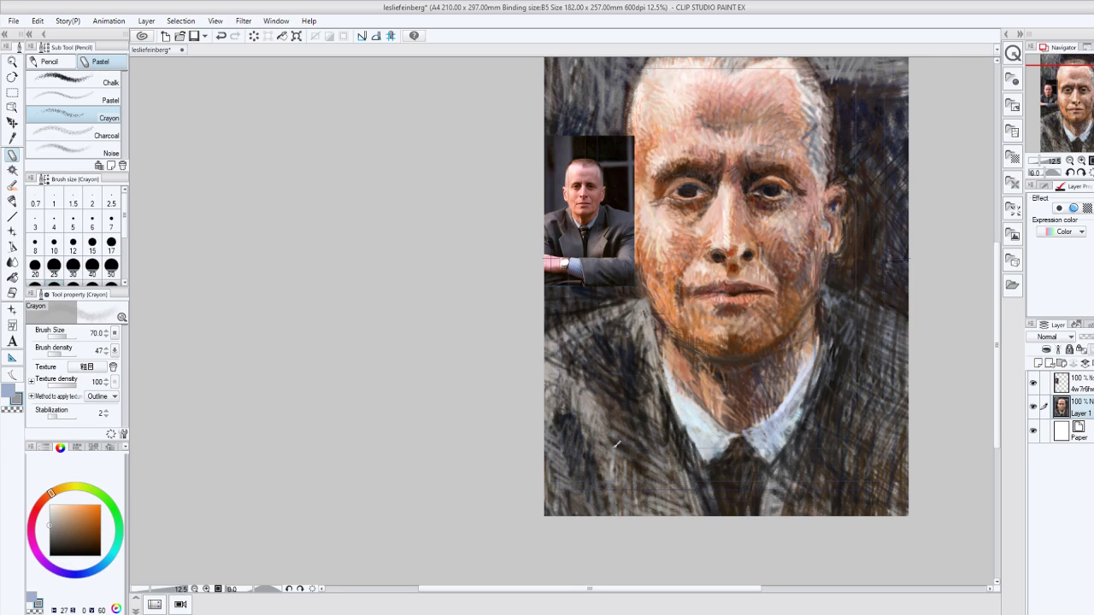
Shade the left chest of the jacket with very dark brown (H27 S44 V10) and accent it with light grey (H27 S0 V87).
{"action": "left_click", "coordinate": [72, 551]}
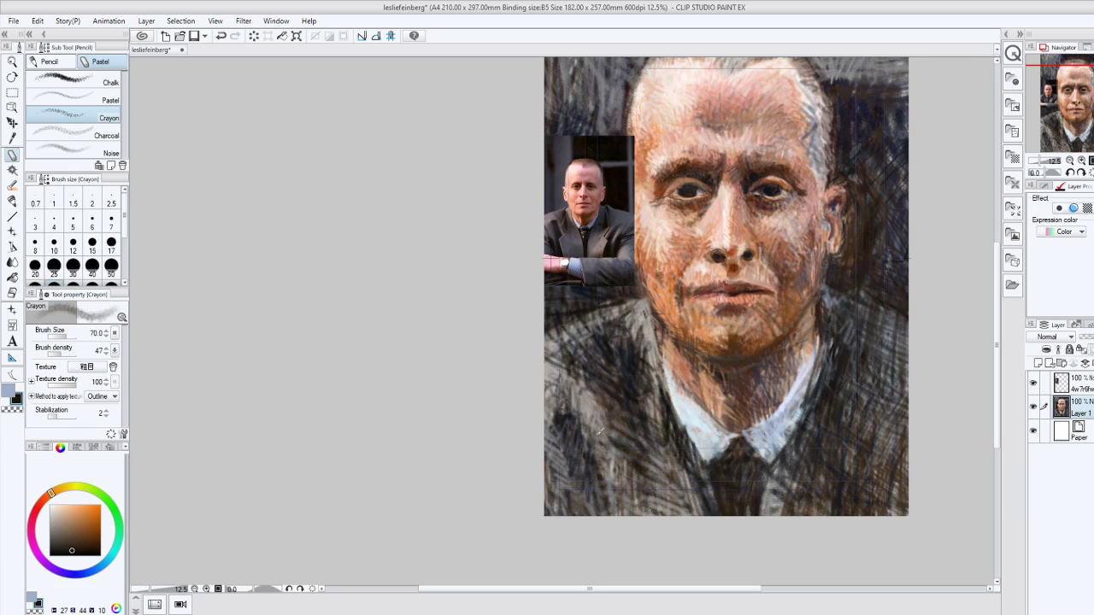
{"action": "mouse_move", "coordinate": [599, 431]}
{"action": "left_mouse_down"}
{"action": "mouse_move", "coordinate": [579, 407]}
{"action": "mouse_move", "coordinate": [567, 416]}
{"action": "left_mouse_up"}
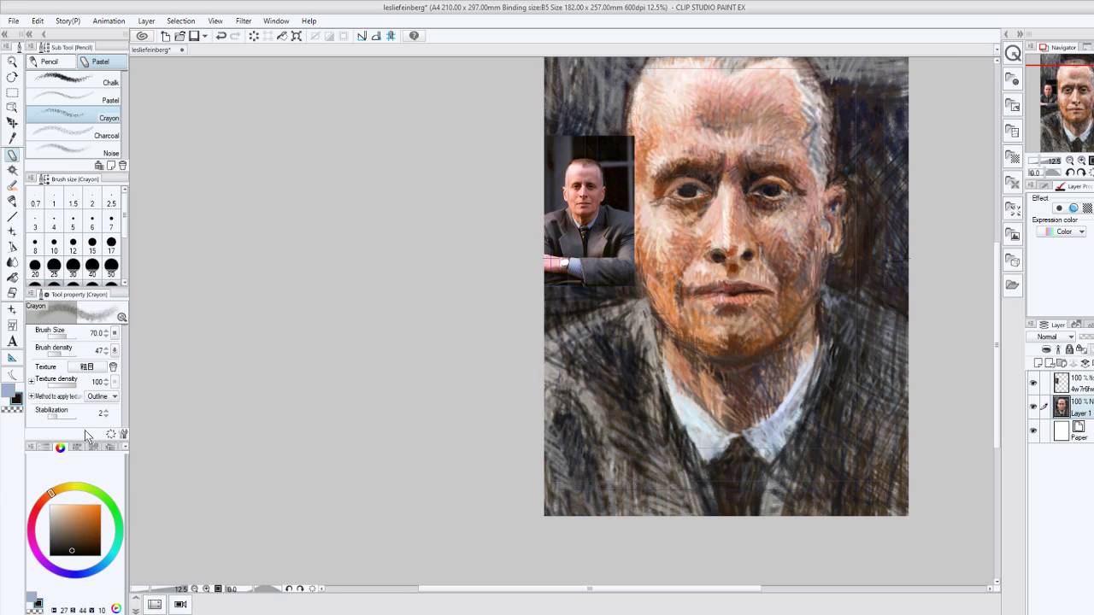
{"action": "left_click", "coordinate": [50, 513]}
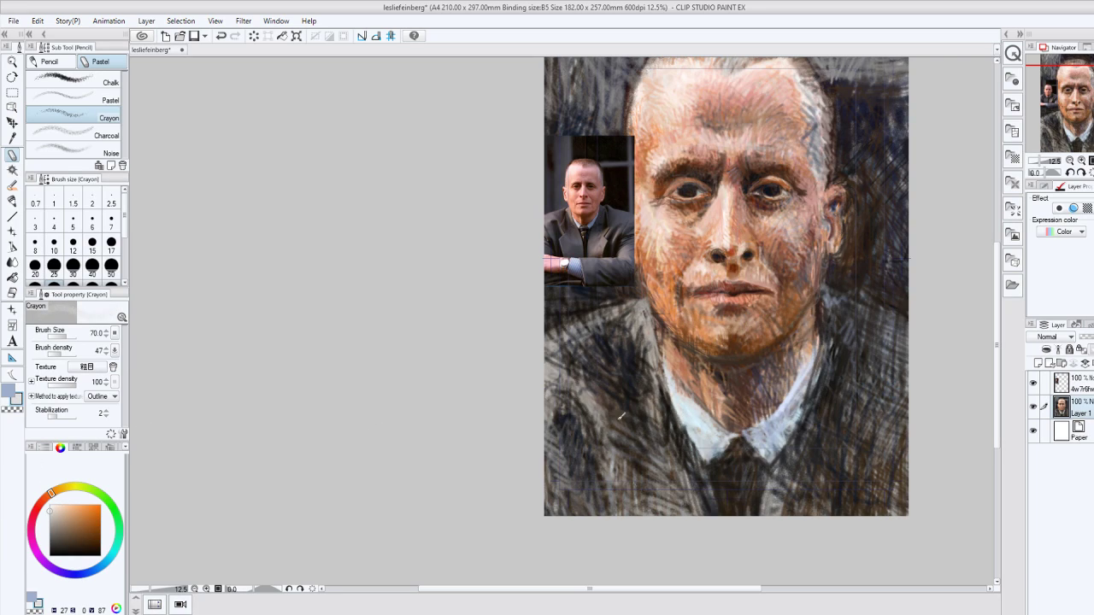
{"action": "mouse_move", "coordinate": [620, 415]}
{"action": "left_mouse_down"}
{"action": "mouse_move", "coordinate": [614, 441]}
{"action": "mouse_move", "coordinate": [603, 427]}
{"action": "left_mouse_up"}
Draw the left lapel's notch and folds in light blue (H220 S23 V80) and deepen its shadows with near-black blue (H220 S45 V9).
{"action": "left_click", "coordinate": [602, 365], "text": "alt"}
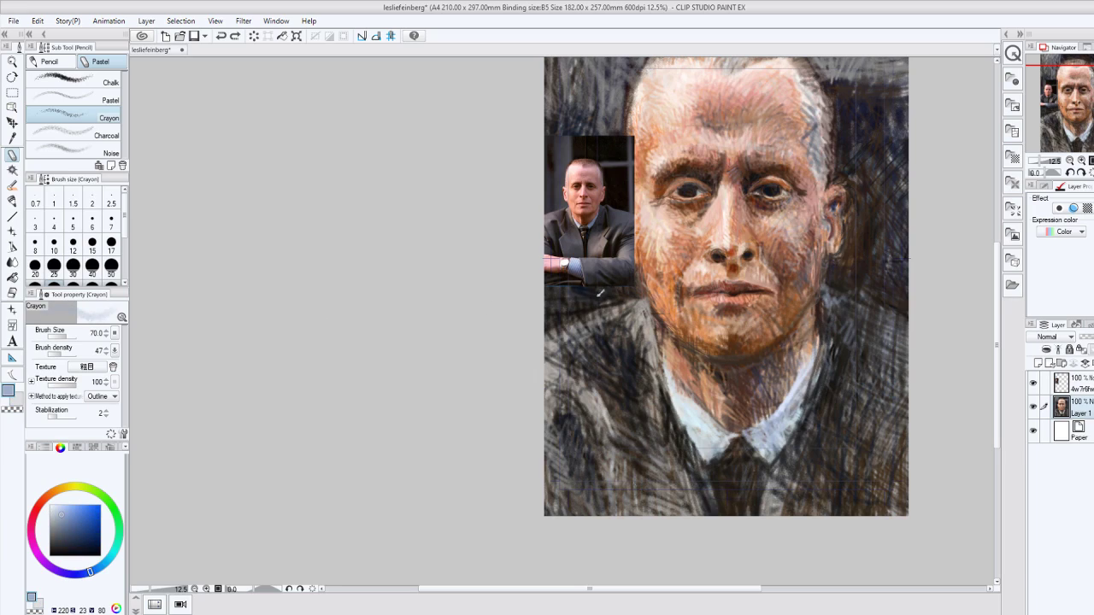
{"action": "mouse_move", "coordinate": [624, 416]}
{"action": "left_mouse_down"}
{"action": "mouse_move", "coordinate": [612, 418]}
{"action": "mouse_move", "coordinate": [616, 377]}
{"action": "mouse_move", "coordinate": [600, 394]}
{"action": "left_mouse_up"}
{"action": "mouse_move", "coordinate": [622, 440]}
{"action": "left_mouse_down"}
{"action": "mouse_move", "coordinate": [587, 456]}
{"action": "mouse_move", "coordinate": [599, 494]}
{"action": "mouse_move", "coordinate": [630, 496]}
{"action": "left_mouse_up"}
{"action": "left_click_drag", "start_coordinate": [600, 450], "coordinate": [607, 453]}
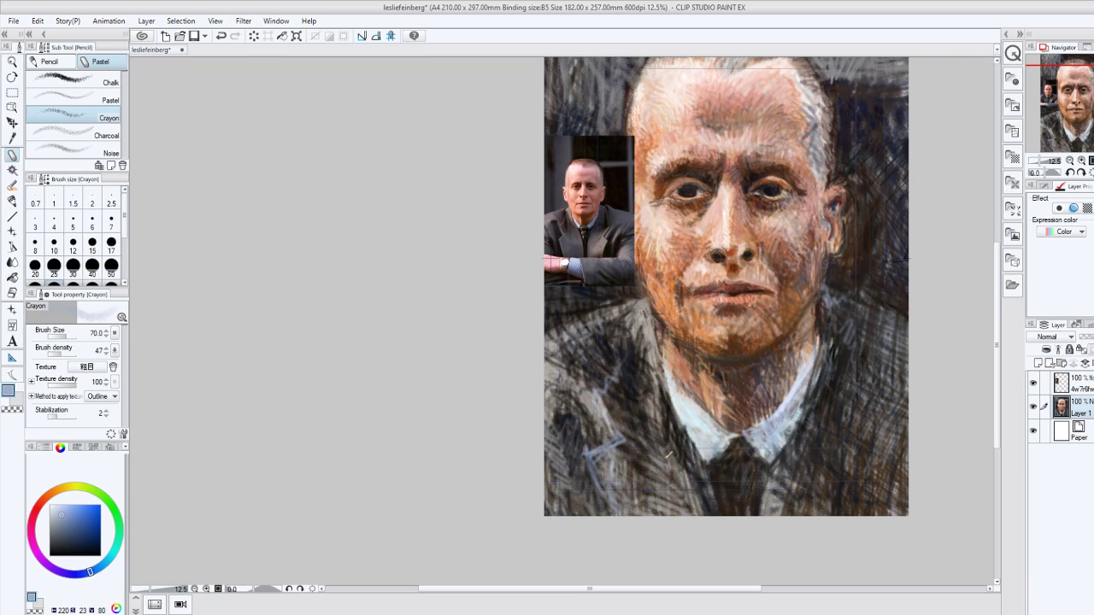
{"action": "left_click_drag", "start_coordinate": [668, 454], "coordinate": [618, 454]}
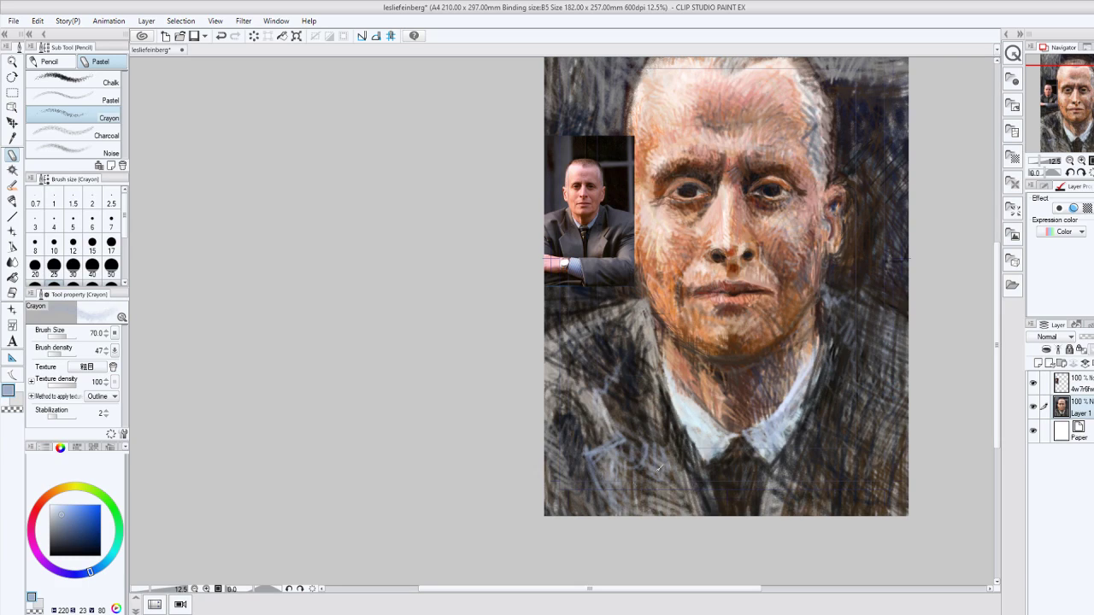
{"action": "left_click_drag", "start_coordinate": [660, 469], "coordinate": [626, 469]}
{"action": "left_click", "coordinate": [71, 551]}
{"action": "mouse_move", "coordinate": [622, 403]}
{"action": "left_mouse_down"}
{"action": "mouse_move", "coordinate": [597, 432]}
{"action": "mouse_move", "coordinate": [598, 400]}
{"action": "mouse_move", "coordinate": [588, 432]}
{"action": "mouse_move", "coordinate": [592, 460]}
{"action": "mouse_move", "coordinate": [627, 481]}
{"action": "mouse_move", "coordinate": [626, 422]}
{"action": "left_mouse_up"}
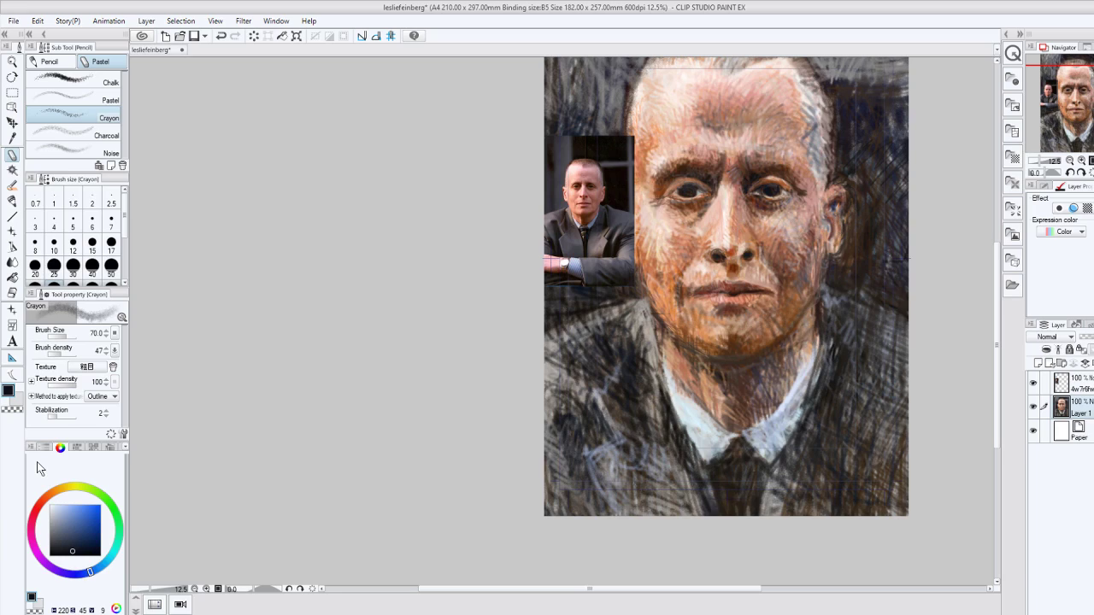
Draw light grey (H27 S0 V87) strokes along the jacket's right shoulder edge beside the neck.
{"action": "key", "text": "x"}
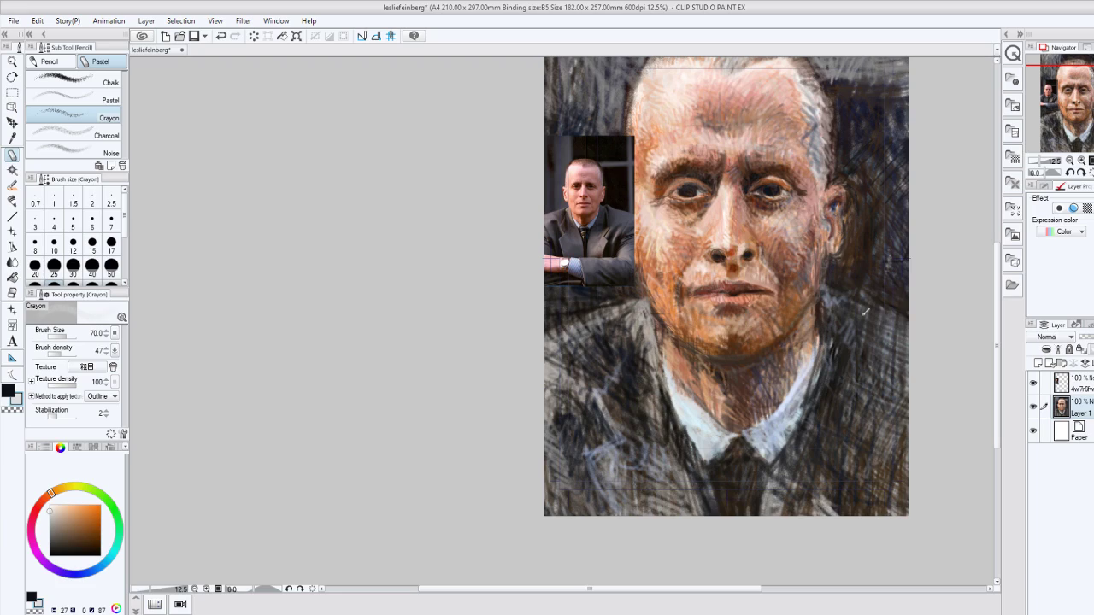
{"action": "mouse_move", "coordinate": [845, 301]}
{"action": "left_mouse_down"}
{"action": "mouse_move", "coordinate": [868, 295]}
{"action": "mouse_move", "coordinate": [863, 322]}
{"action": "left_mouse_up"}
{"action": "scroll", "coordinate": [727, 321], "scroll_direction": "up", "scroll_amount": 2}
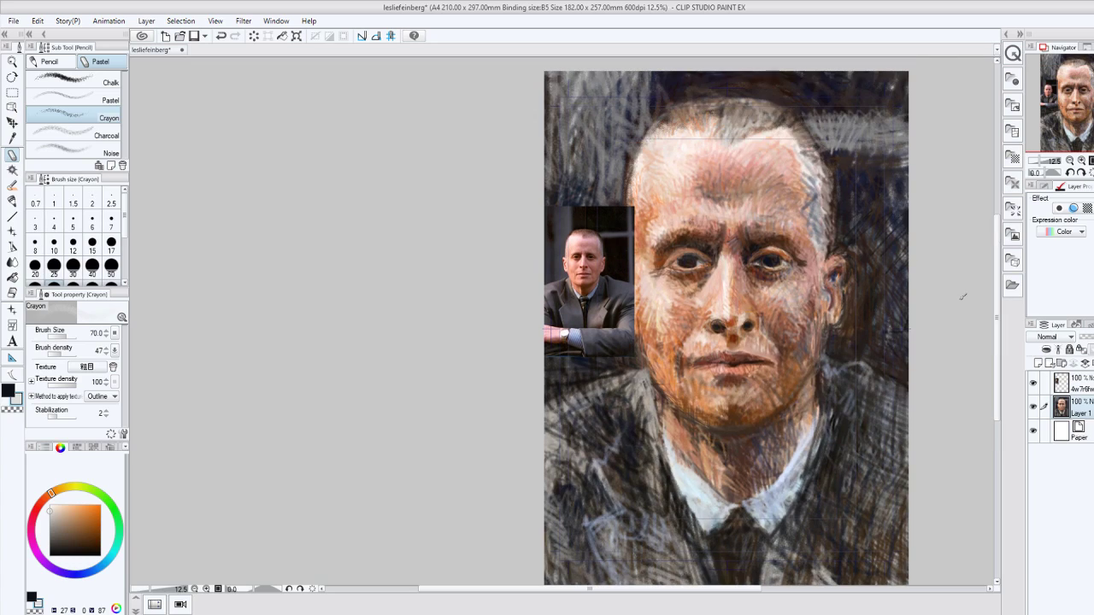
Add light peach (H27 S35 V98) highlights to the left temple, the chin below the lips and the right side of the mouth.
{"action": "left_click", "coordinate": [63, 502]}
{"action": "left_click", "coordinate": [67, 504]}
{"action": "left_click_drag", "start_coordinate": [638, 199], "coordinate": [643, 253]}
{"action": "mouse_move", "coordinate": [742, 399]}
{"action": "left_mouse_down"}
{"action": "mouse_move", "coordinate": [748, 386]}
{"action": "mouse_move", "coordinate": [759, 401]}
{"action": "mouse_move", "coordinate": [731, 407]}
{"action": "left_mouse_up"}
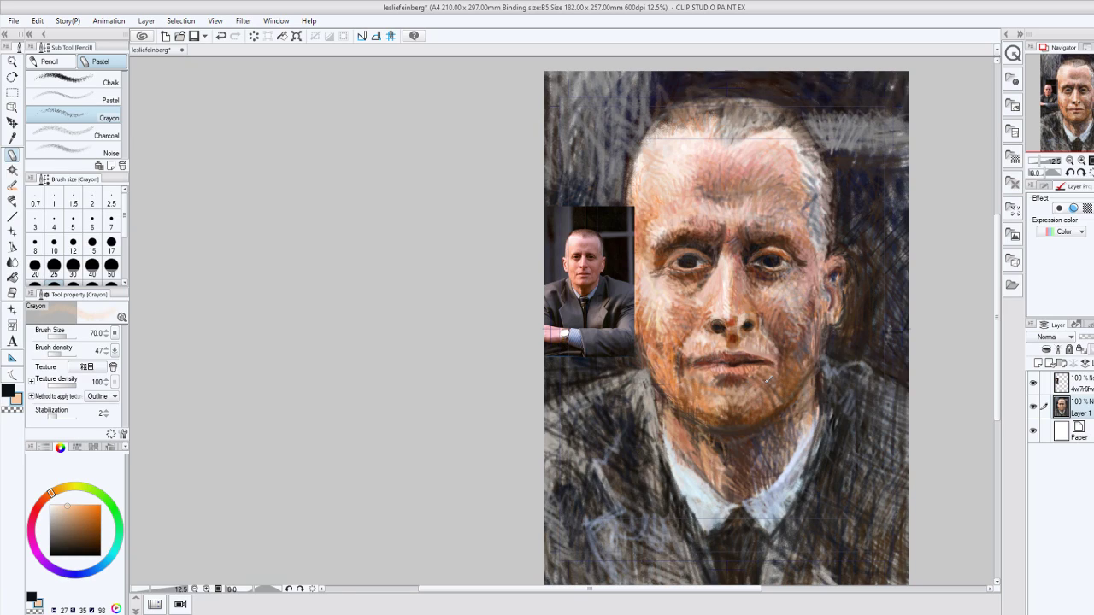
{"action": "mouse_move", "coordinate": [769, 381]}
{"action": "left_mouse_down"}
{"action": "mouse_move", "coordinate": [785, 366]}
{"action": "mouse_move", "coordinate": [780, 386]}
{"action": "mouse_move", "coordinate": [793, 394]}
{"action": "left_mouse_up"}
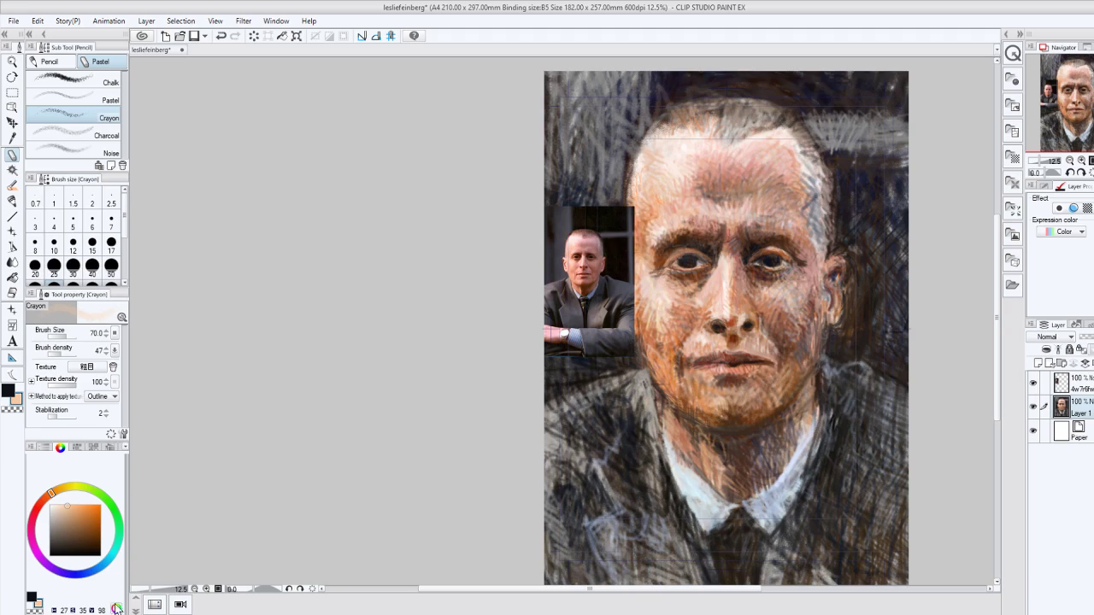
Tone the right cheek from the nose down to the jaw with muted browns (H27 S20 V60 and H27 S30 V68).
{"action": "left_click", "coordinate": [58, 533]}
{"action": "left_click", "coordinate": [61, 524]}
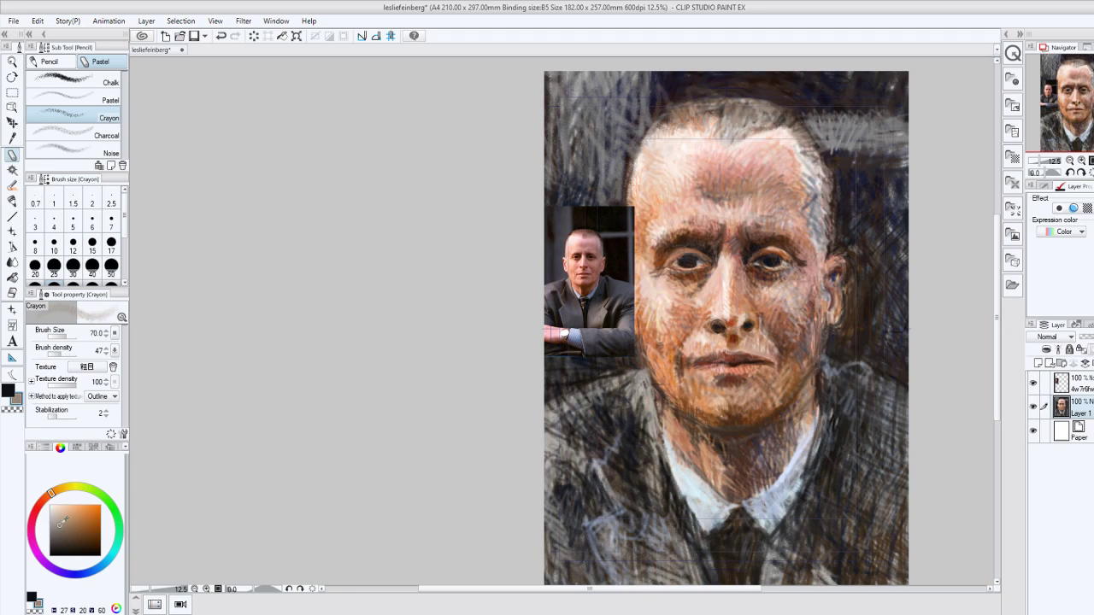
{"action": "left_click", "coordinate": [60, 527]}
{"action": "left_click_drag", "start_coordinate": [778, 328], "coordinate": [783, 342]}
{"action": "left_click", "coordinate": [65, 518]}
{"action": "left_click_drag", "start_coordinate": [800, 337], "coordinate": [805, 318]}
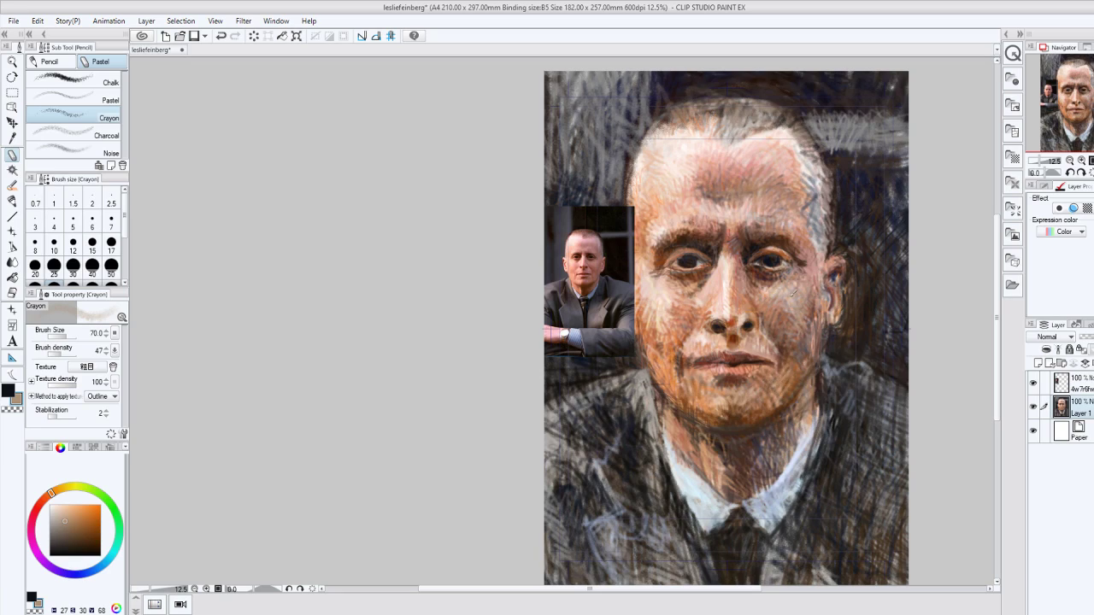
{"action": "mouse_move", "coordinate": [809, 379]}
{"action": "left_mouse_down"}
{"action": "mouse_move", "coordinate": [819, 366]}
{"action": "mouse_move", "coordinate": [795, 355]}
{"action": "left_mouse_up"}
Shade the throat between the collar points and above the tie knot with dark grey-brown (H27 S9 V23).
{"action": "left_click", "coordinate": [67, 534]}
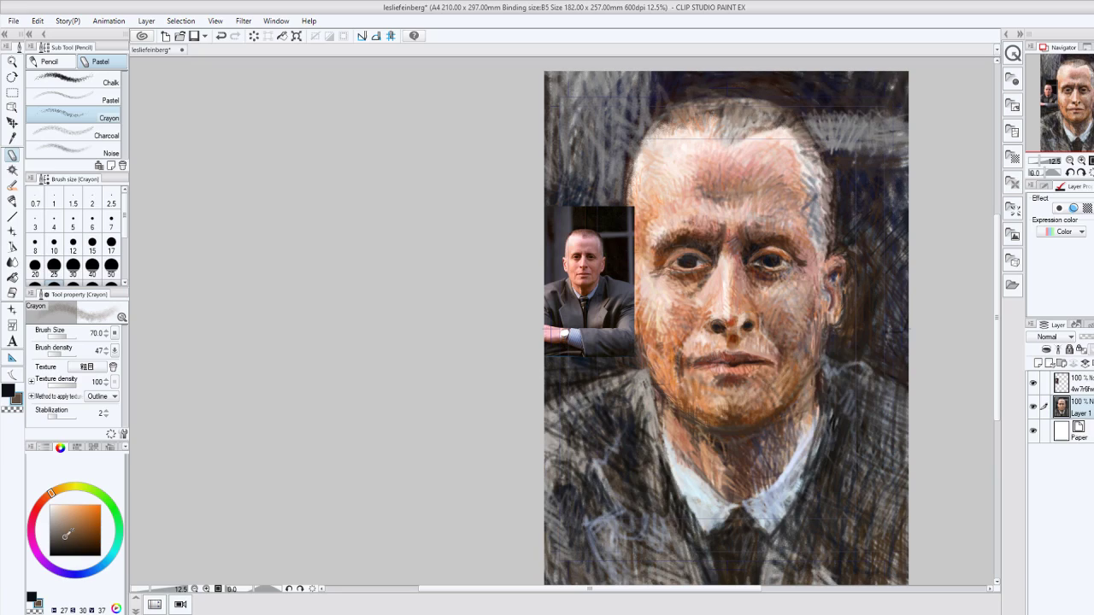
{"action": "left_click", "coordinate": [59, 538]}
{"action": "left_click", "coordinate": [67, 506]}
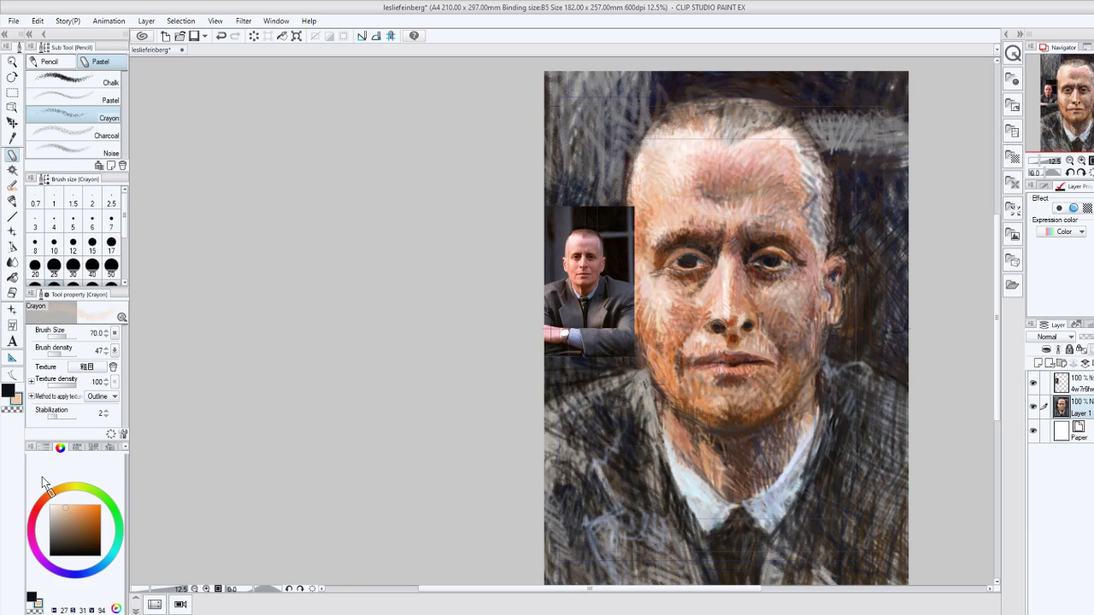
{"action": "left_click", "coordinate": [54, 544]}
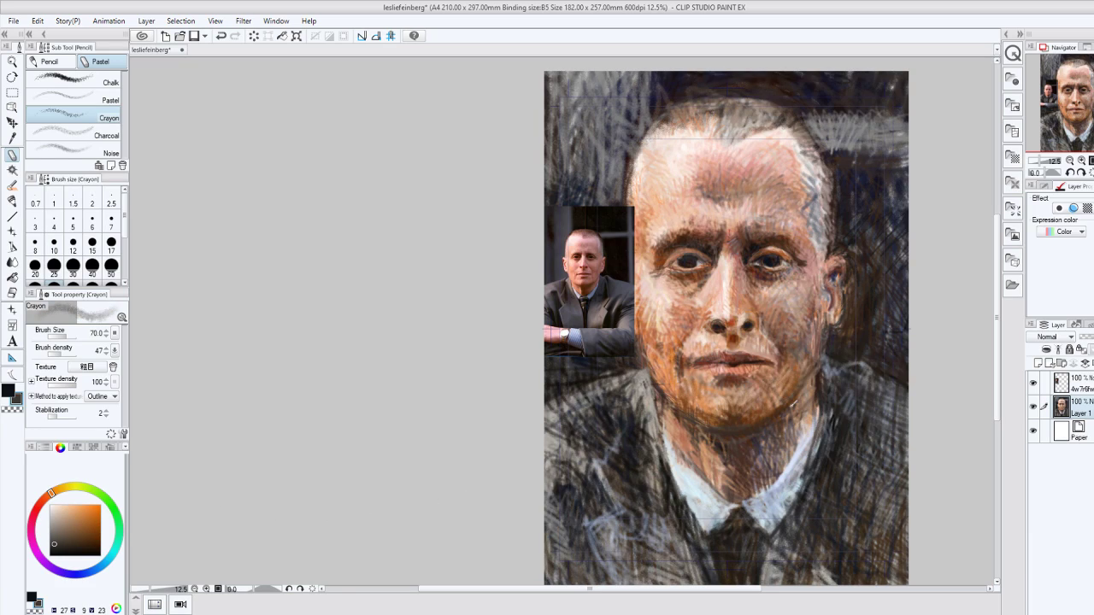
{"action": "mouse_move", "coordinate": [760, 528]}
{"action": "left_mouse_down"}
{"action": "mouse_move", "coordinate": [741, 495]}
{"action": "mouse_move", "coordinate": [757, 498]}
{"action": "left_mouse_up"}
{"action": "left_click_drag", "start_coordinate": [752, 506], "coordinate": [732, 497]}
Draw light grey (H38 S0 V90) stripes and edge highlights on the tie.
{"action": "left_click", "coordinate": [68, 494]}
{"action": "left_click", "coordinate": [57, 510]}
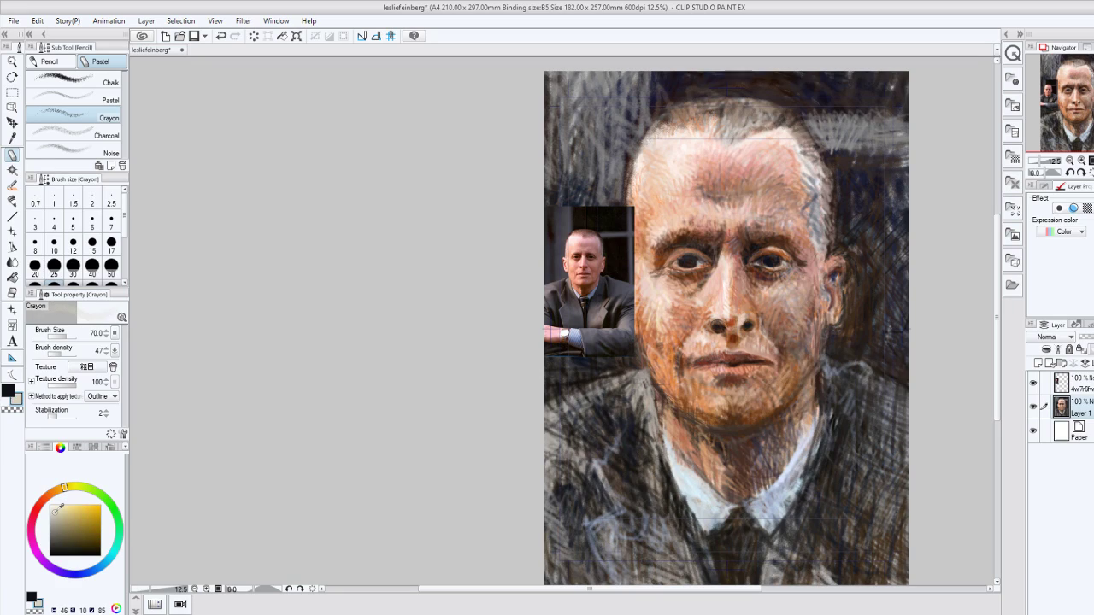
{"action": "left_click", "coordinate": [58, 489]}
{"action": "left_click", "coordinate": [50, 509]}
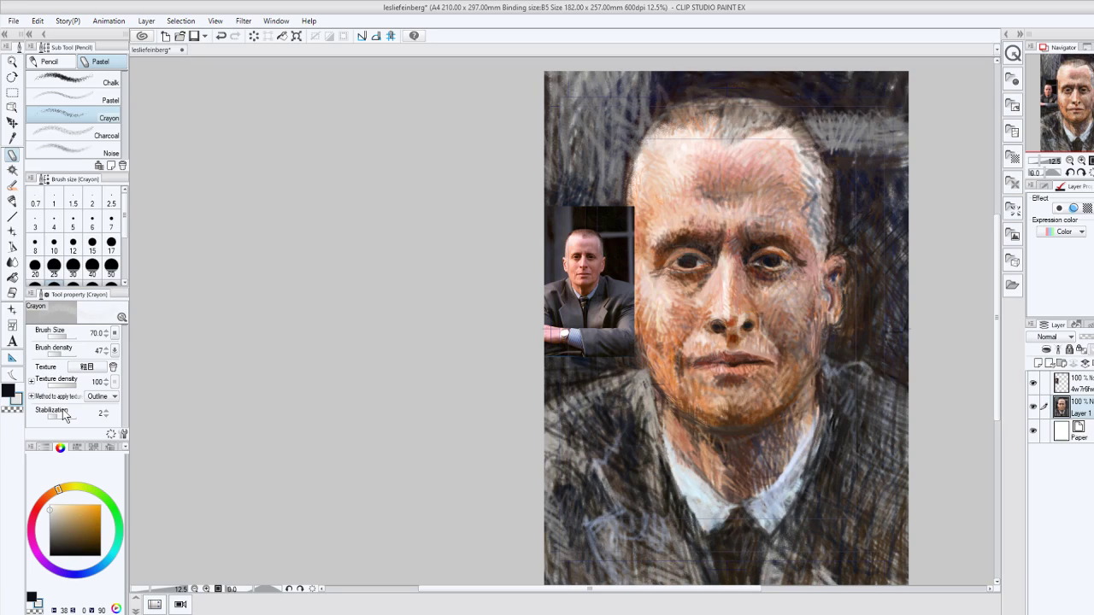
{"action": "mouse_move", "coordinate": [711, 542]}
{"action": "left_mouse_down"}
{"action": "mouse_move", "coordinate": [725, 530]}
{"action": "mouse_move", "coordinate": [718, 536]}
{"action": "left_mouse_up"}
{"action": "mouse_move", "coordinate": [723, 569]}
{"action": "left_mouse_down"}
{"action": "mouse_move", "coordinate": [740, 562]}
{"action": "mouse_move", "coordinate": [735, 533]}
{"action": "mouse_move", "coordinate": [746, 528]}
{"action": "mouse_move", "coordinate": [728, 528]}
{"action": "left_mouse_up"}
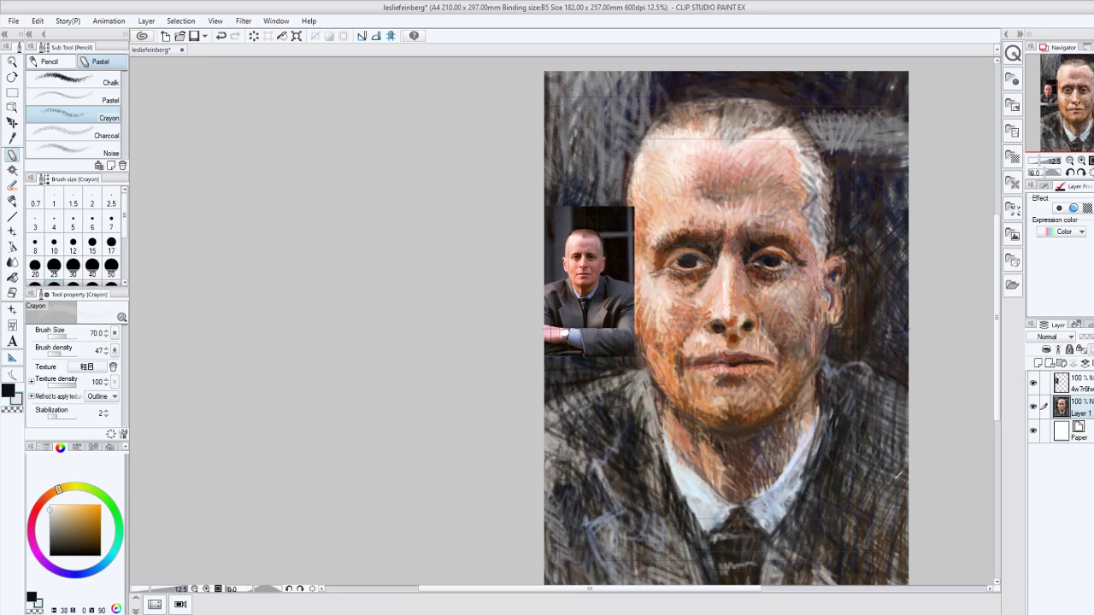
Hatch light grey (H38 S0 V90) over the right side of the jacket, the right background band and the upper left background.
{"action": "mouse_move", "coordinate": [890, 478]}
{"action": "left_mouse_down"}
{"action": "mouse_move", "coordinate": [886, 385]}
{"action": "mouse_move", "coordinate": [889, 489]}
{"action": "mouse_move", "coordinate": [904, 428]}
{"action": "mouse_move", "coordinate": [870, 422]}
{"action": "mouse_move", "coordinate": [901, 384]}
{"action": "left_mouse_up"}
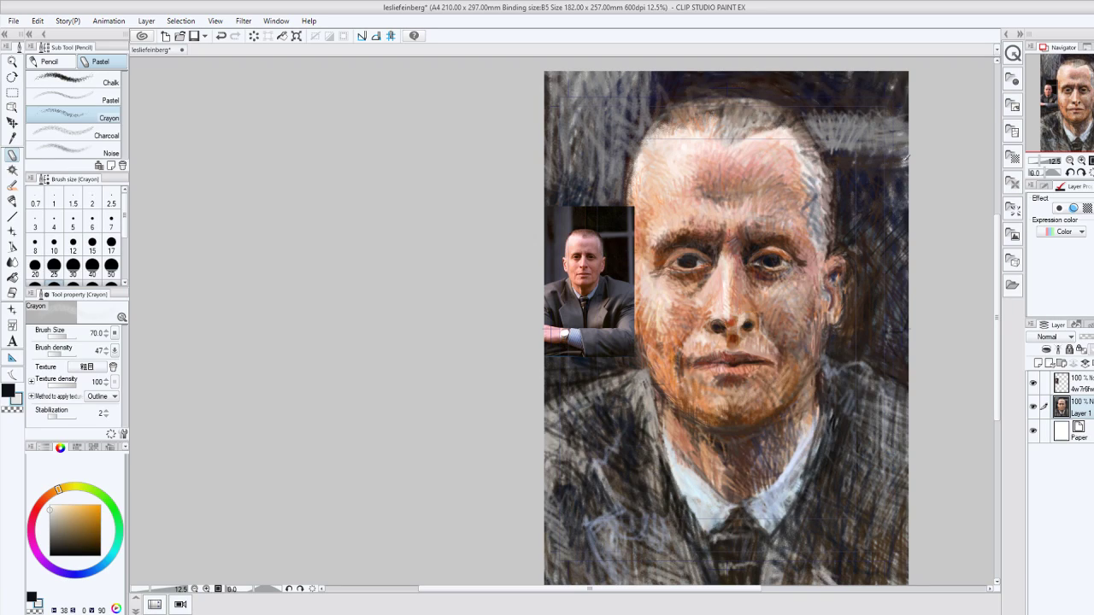
{"action": "left_click_drag", "start_coordinate": [906, 158], "coordinate": [850, 147]}
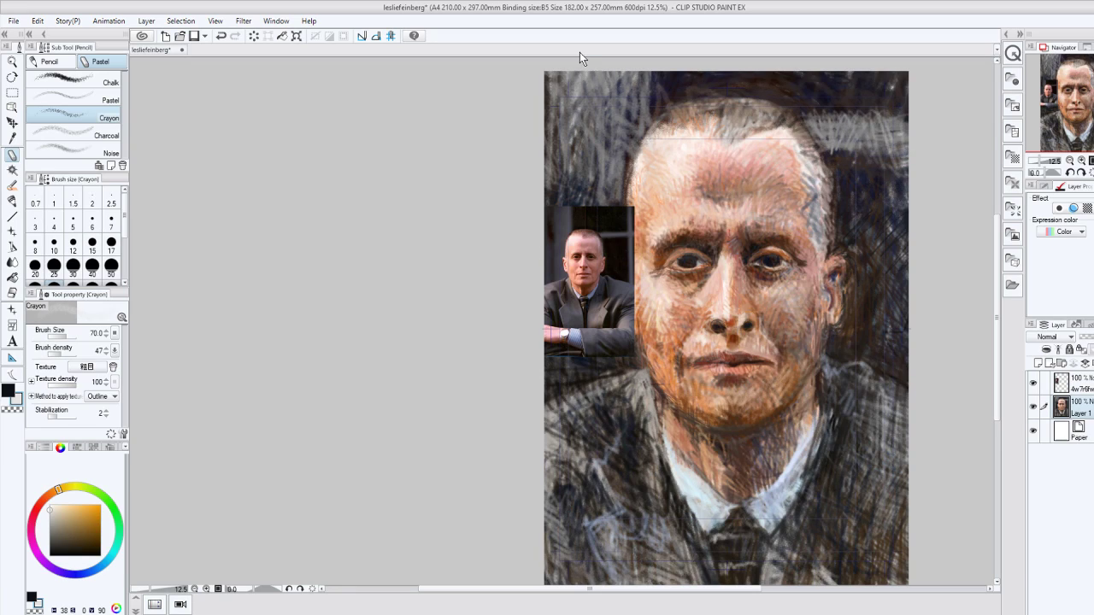
{"action": "mouse_move", "coordinate": [585, 150]}
{"action": "left_mouse_down"}
{"action": "mouse_move", "coordinate": [590, 82]}
{"action": "mouse_move", "coordinate": [615, 124]}
{"action": "mouse_move", "coordinate": [631, 90]}
{"action": "left_mouse_up"}
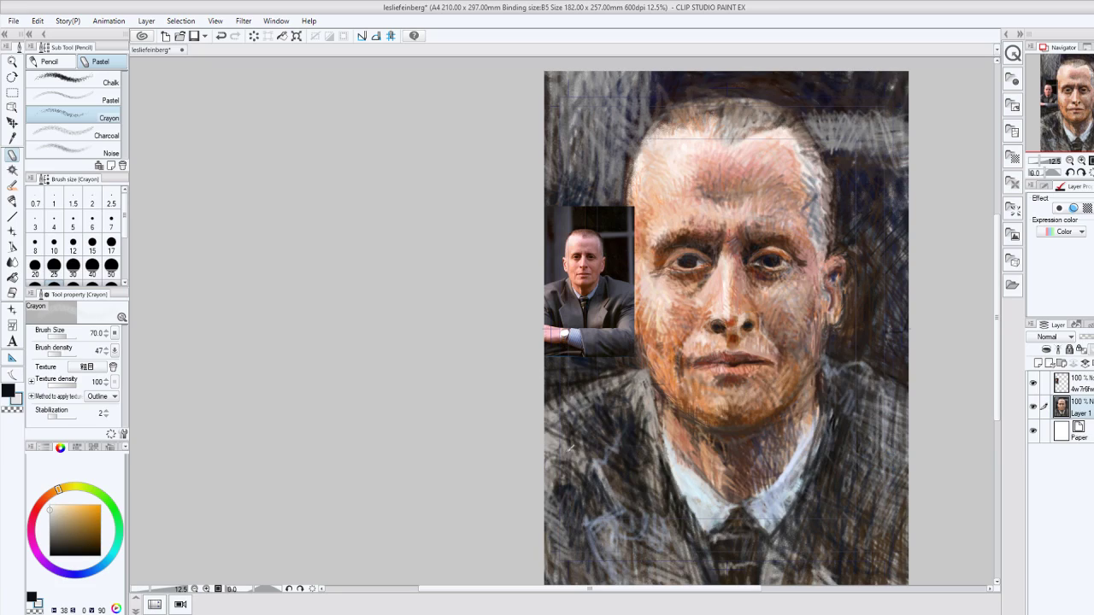
Hatch light grey (H38 S0 V90) over the left shoulder and upper sleeve of the jacket.
{"action": "left_click_drag", "start_coordinate": [570, 447], "coordinate": [566, 419]}
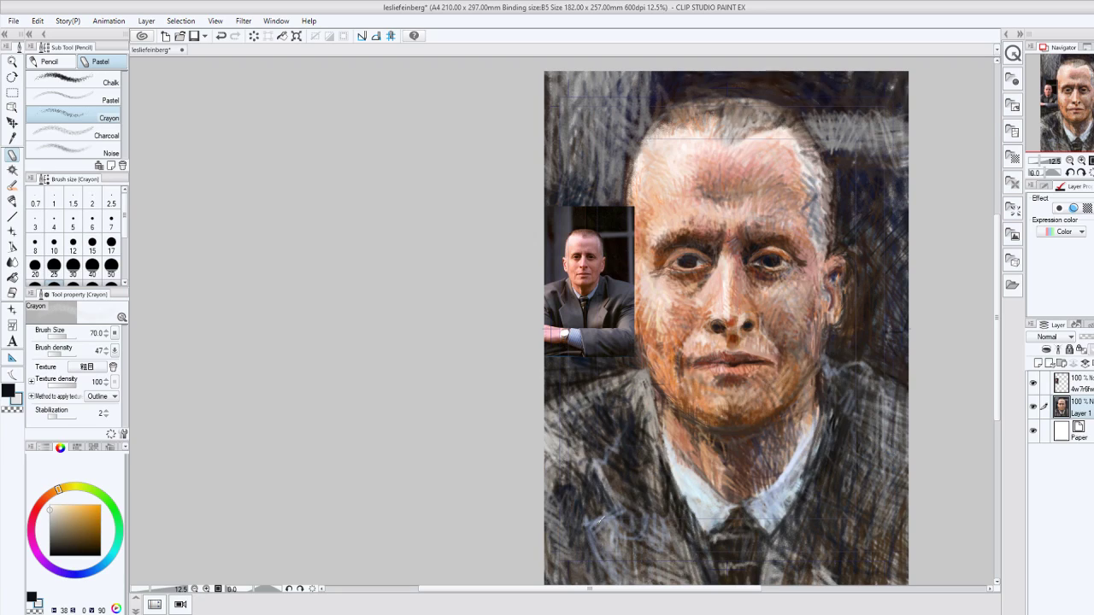
{"action": "left_click_drag", "start_coordinate": [599, 518], "coordinate": [569, 432]}
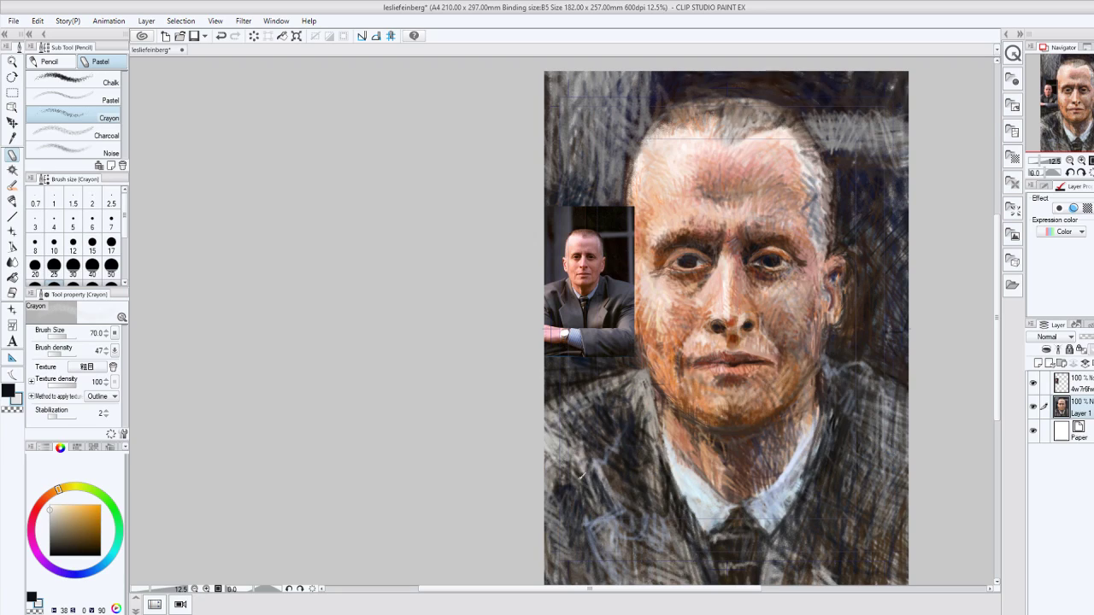
{"action": "left_click_drag", "start_coordinate": [581, 475], "coordinate": [563, 426]}
Deepen the shadow on the neck beneath the chin with very dark red-brown (H16 S80 V12).
{"action": "left_click", "coordinate": [57, 538]}
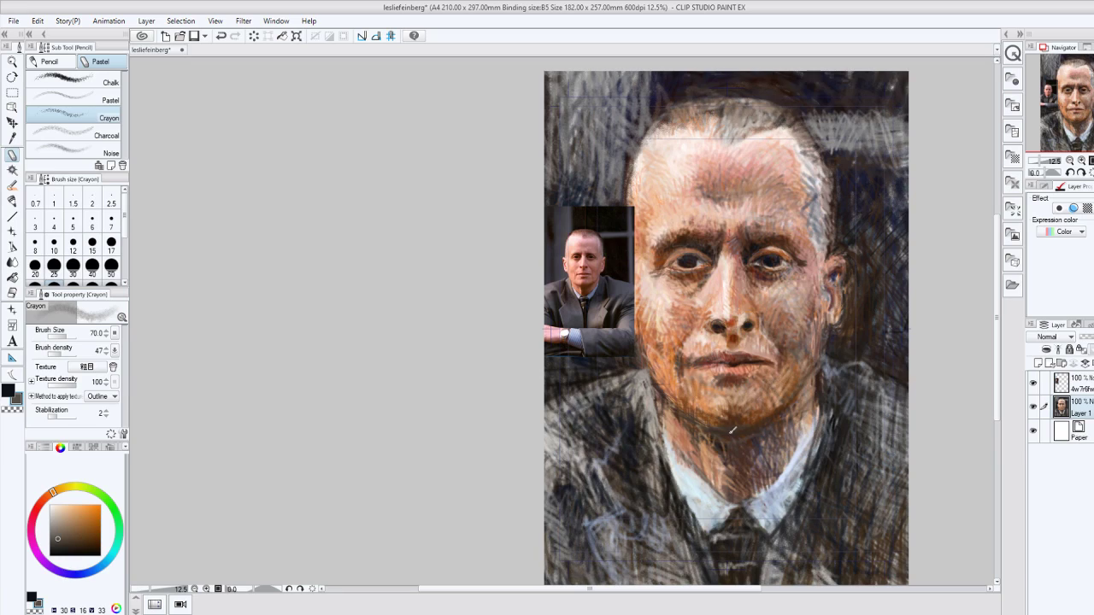
{"action": "left_click", "coordinate": [44, 500]}
{"action": "left_click", "coordinate": [74, 542]}
{"action": "left_click", "coordinate": [82, 548]}
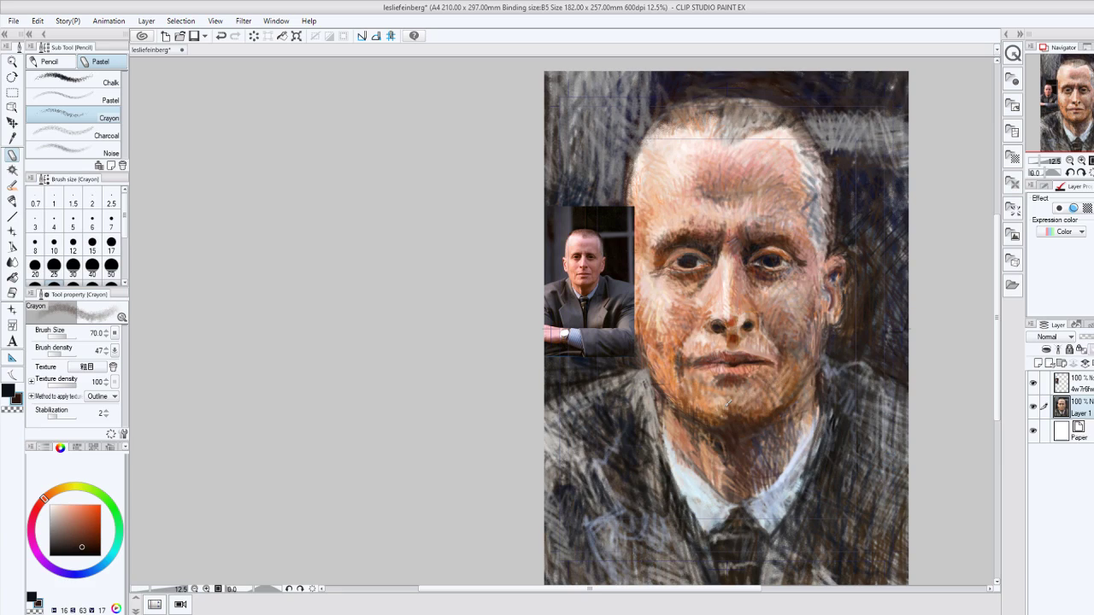
{"action": "left_click", "coordinate": [729, 402], "text": "alt"}
{"action": "left_click_drag", "start_coordinate": [780, 445], "coordinate": [763, 472]}
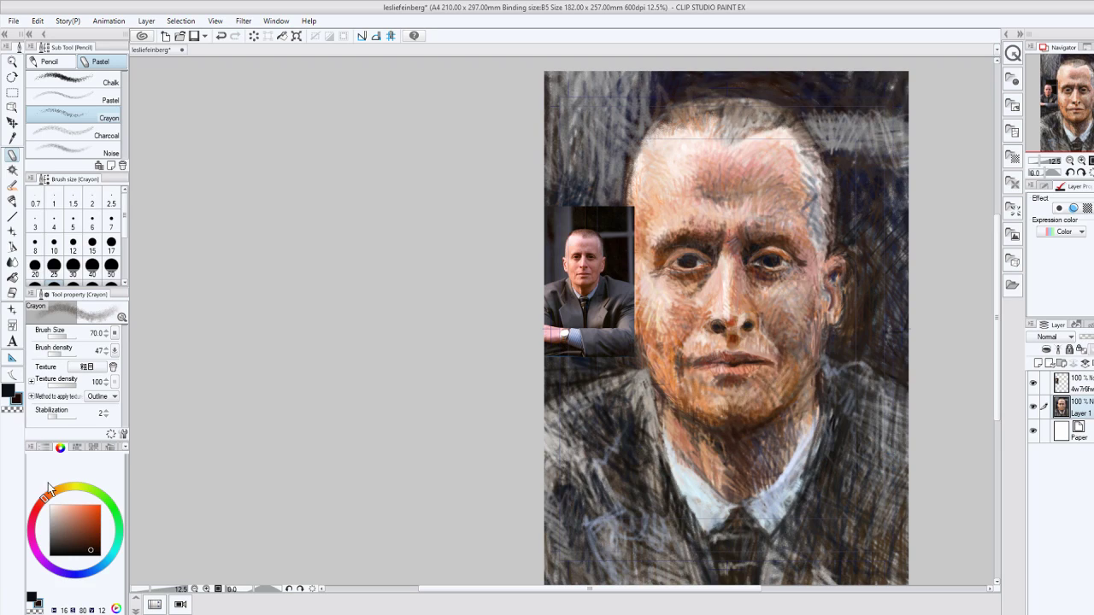
Brush light grey (H16 V80) strokes across the lower part of the left lapel.
{"action": "left_click", "coordinate": [50, 513]}
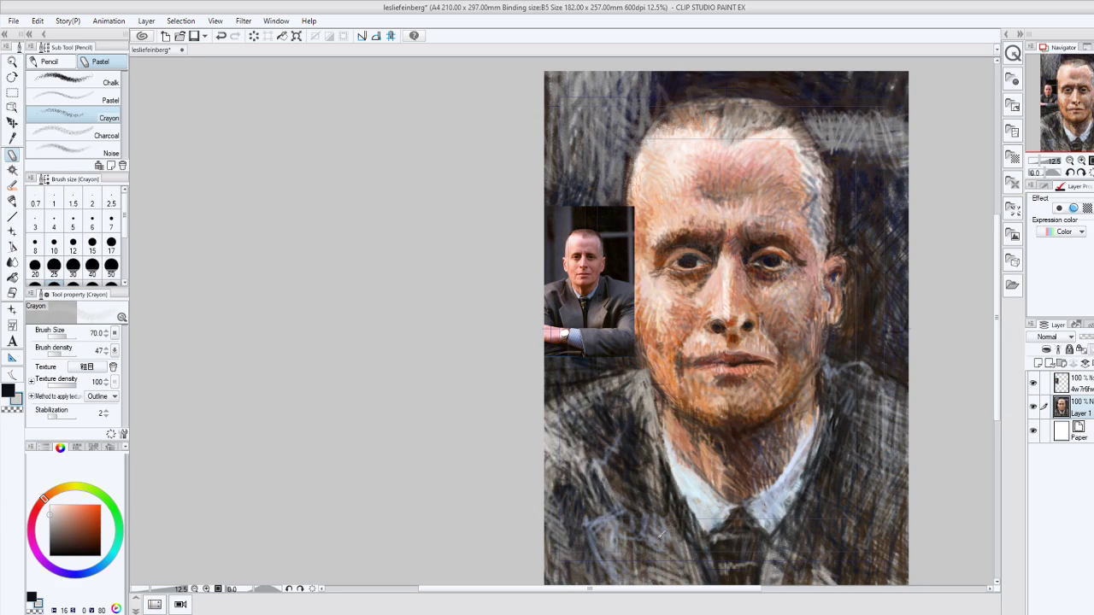
{"action": "left_click_drag", "start_coordinate": [598, 556], "coordinate": [652, 513]}
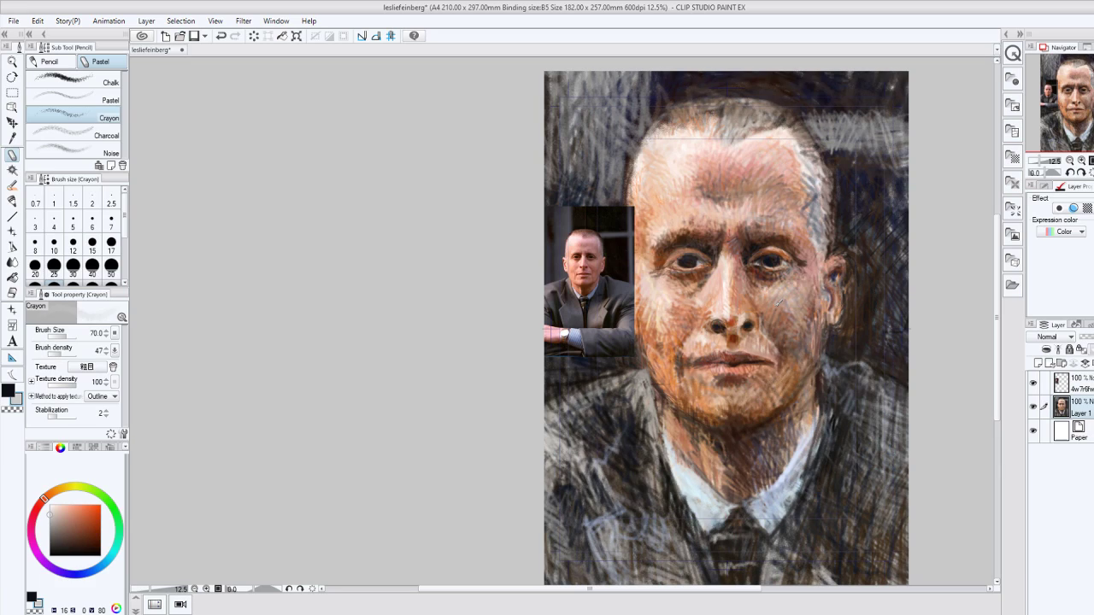
Darken the shadow at the left corner of the mouth with dark brown (H16 S17 V20).
{"action": "left_click", "coordinate": [59, 546]}
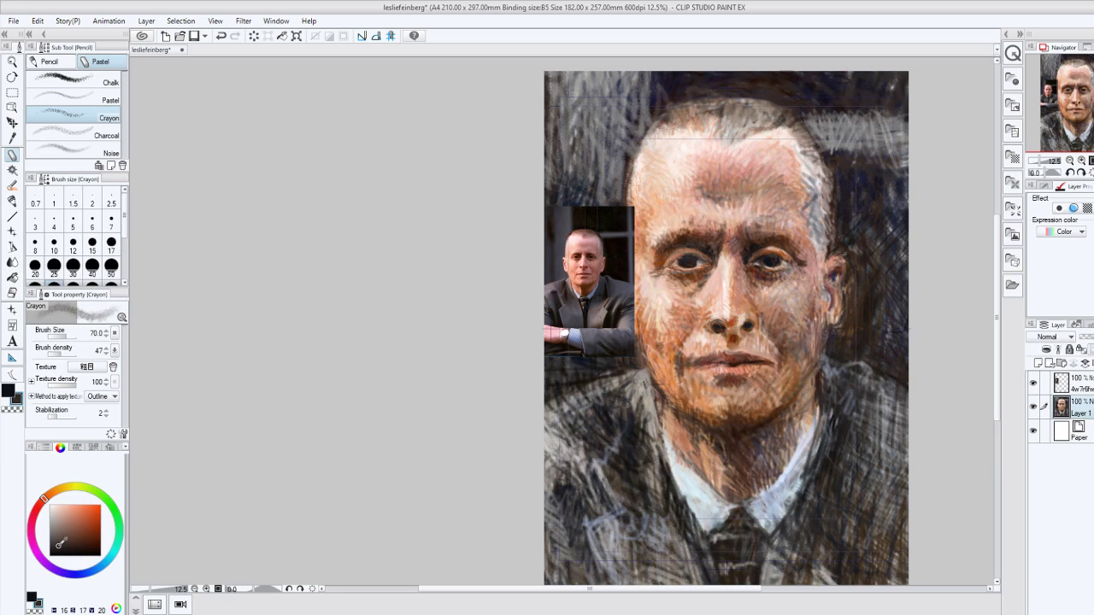
{"action": "mouse_move", "coordinate": [683, 367]}
{"action": "left_mouse_down"}
{"action": "mouse_move", "coordinate": [700, 368]}
{"action": "mouse_move", "coordinate": [679, 367]}
{"action": "mouse_move", "coordinate": [685, 349]}
{"action": "left_mouse_up"}
{"action": "left_click_drag", "start_coordinate": [683, 358], "coordinate": [675, 364]}
{"action": "mouse_move", "coordinate": [690, 357]}
{"action": "left_mouse_down"}
{"action": "mouse_move", "coordinate": [675, 377]}
{"action": "mouse_move", "coordinate": [677, 363]}
{"action": "left_mouse_up"}
Lighten the left cheek above the mouth corner with pale pink (H16 S21 V100) and sample a muted red from the cheek.
{"action": "left_click_drag", "start_coordinate": [68, 511], "coordinate": [60, 504]}
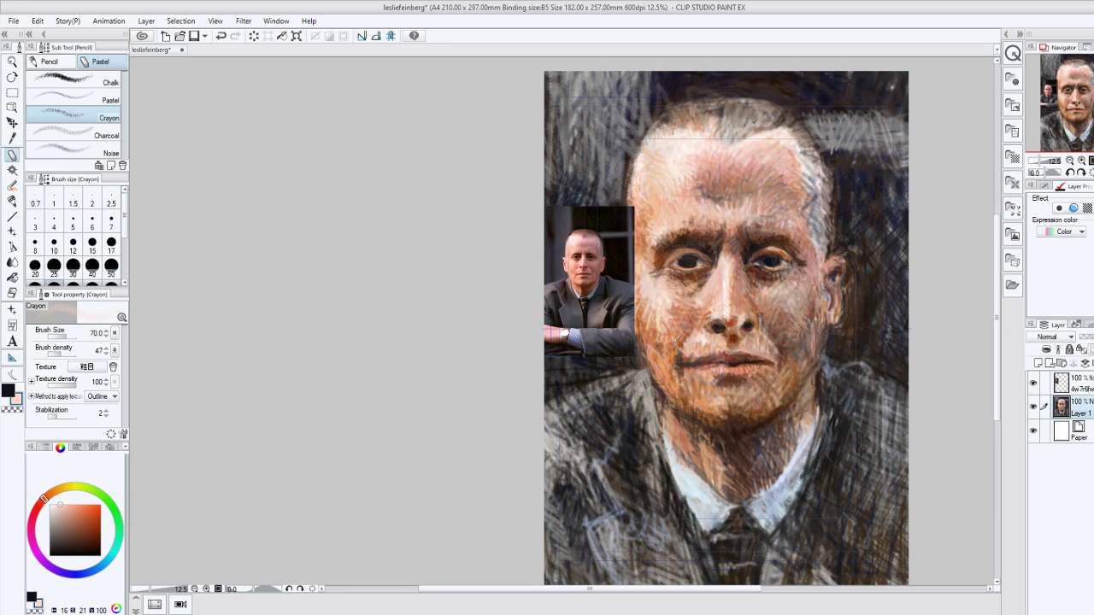
{"action": "mouse_move", "coordinate": [676, 337]}
{"action": "left_mouse_down"}
{"action": "mouse_move", "coordinate": [665, 344]}
{"action": "mouse_move", "coordinate": [663, 331]}
{"action": "left_mouse_up"}
{"action": "left_click", "coordinate": [677, 312], "text": "alt"}
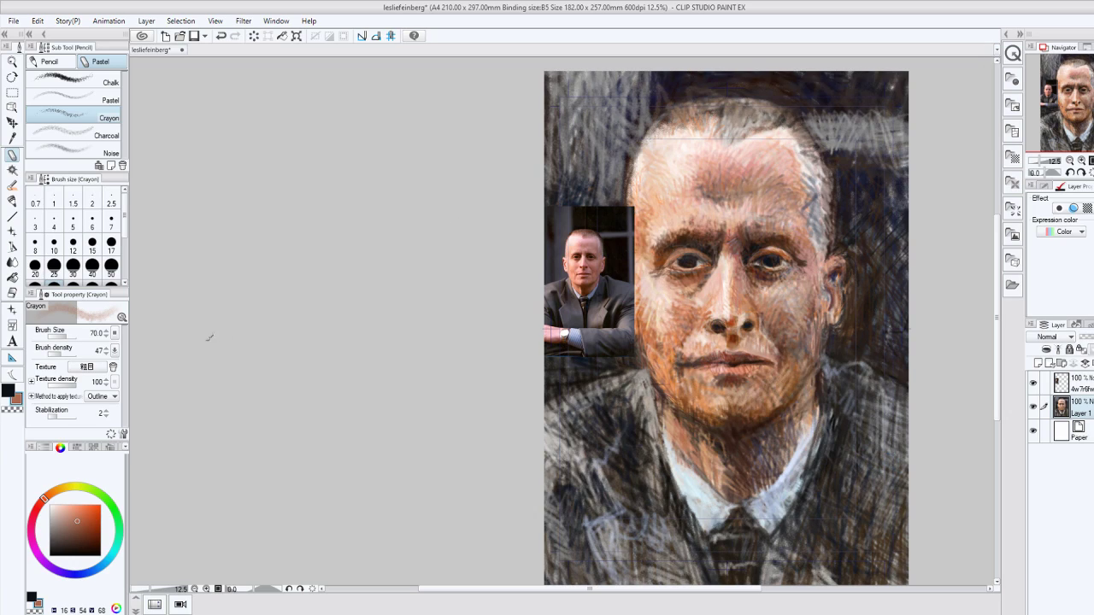
Brighten the right side of the forehead and the area below the lower lip with near-white grey (H226 V92).
{"action": "left_click", "coordinate": [56, 509]}
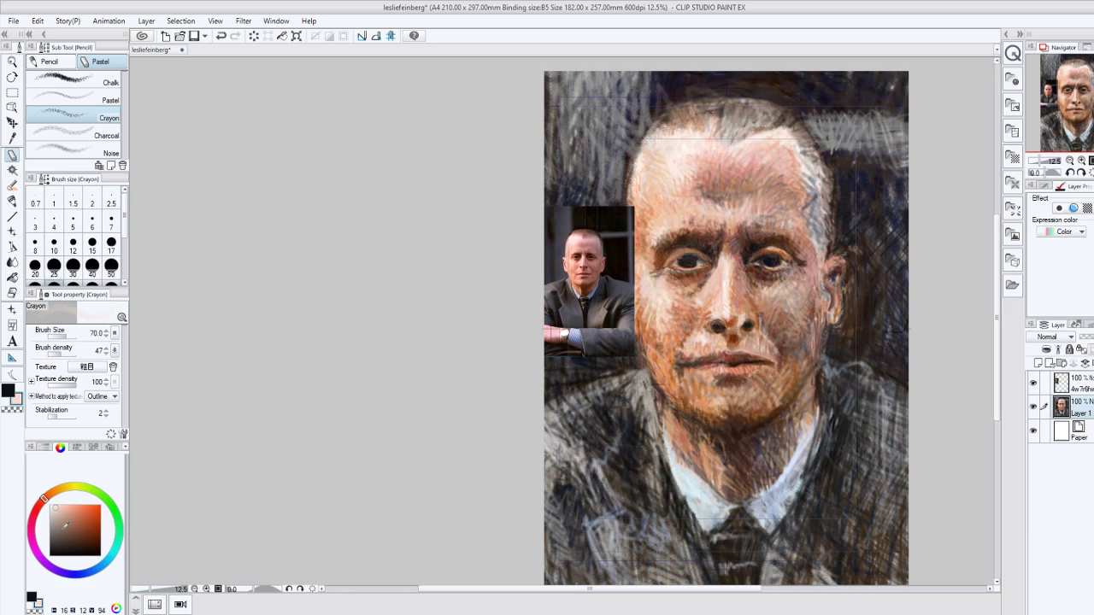
{"action": "left_click", "coordinate": [85, 573]}
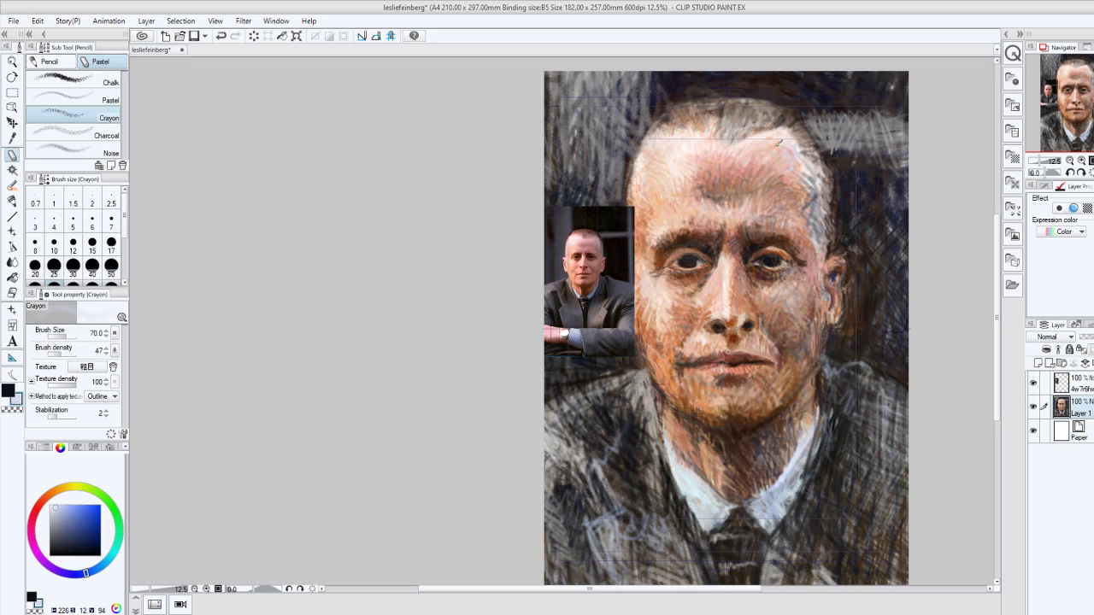
{"action": "left_click", "coordinate": [54, 509]}
{"action": "left_click_drag", "start_coordinate": [53, 508], "coordinate": [3, 513]}
{"action": "mouse_move", "coordinate": [750, 133]}
{"action": "left_mouse_down"}
{"action": "mouse_move", "coordinate": [782, 147]}
{"action": "mouse_move", "coordinate": [812, 201]}
{"action": "left_mouse_up"}
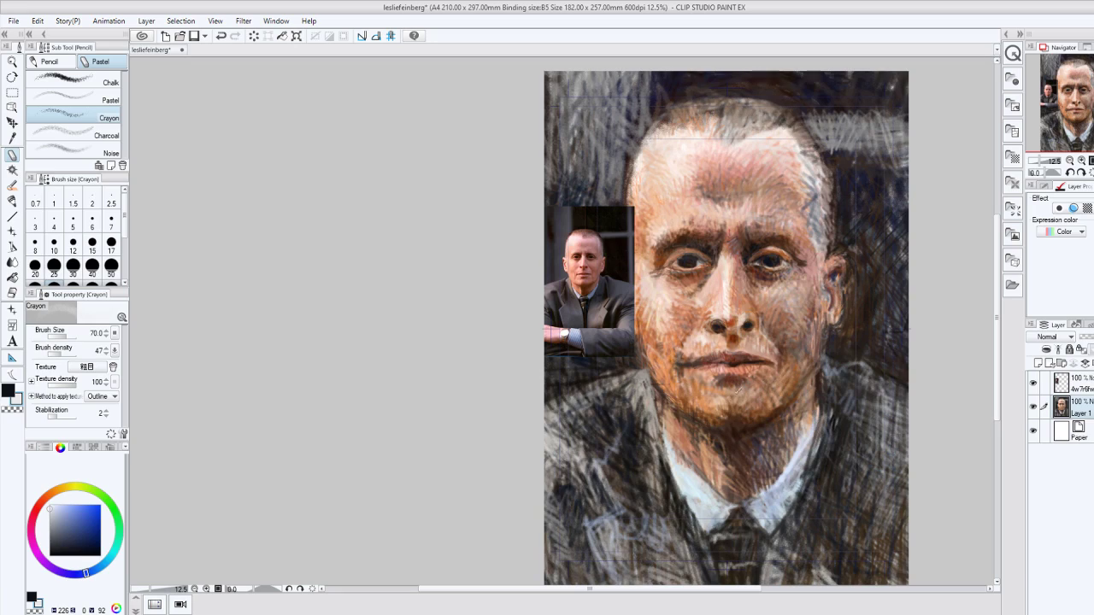
{"action": "left_click_drag", "start_coordinate": [739, 382], "coordinate": [732, 389]}
Strengthen the inner part of the left eyebrow with dark grey (H226 S0 V35).
{"action": "left_click", "coordinate": [52, 536]}
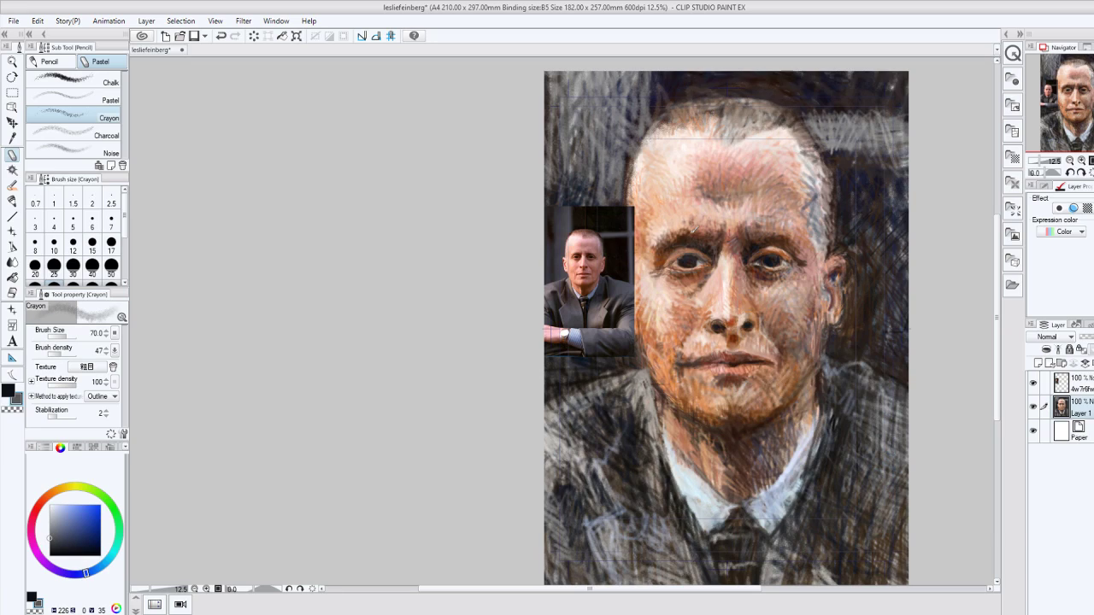
{"action": "left_click_drag", "start_coordinate": [701, 231], "coordinate": [711, 226]}
Soften the skin around both corners of the mouth with light peach (H27 S28 V90).
{"action": "scroll", "coordinate": [602, 326], "scroll_direction": "up", "scroll_amount": 2}
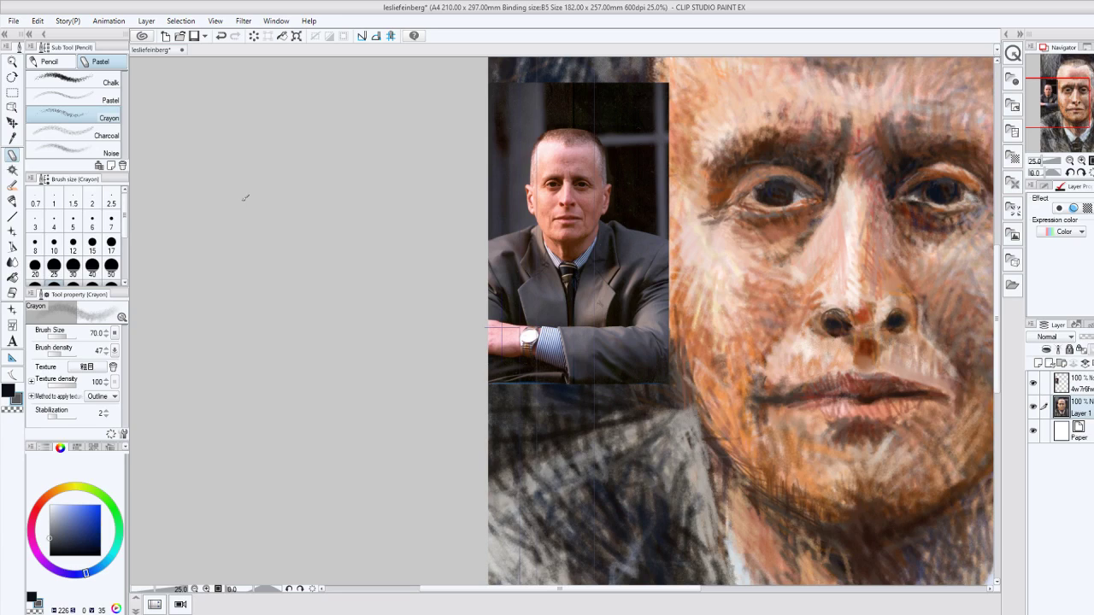
{"action": "left_click", "coordinate": [62, 489]}
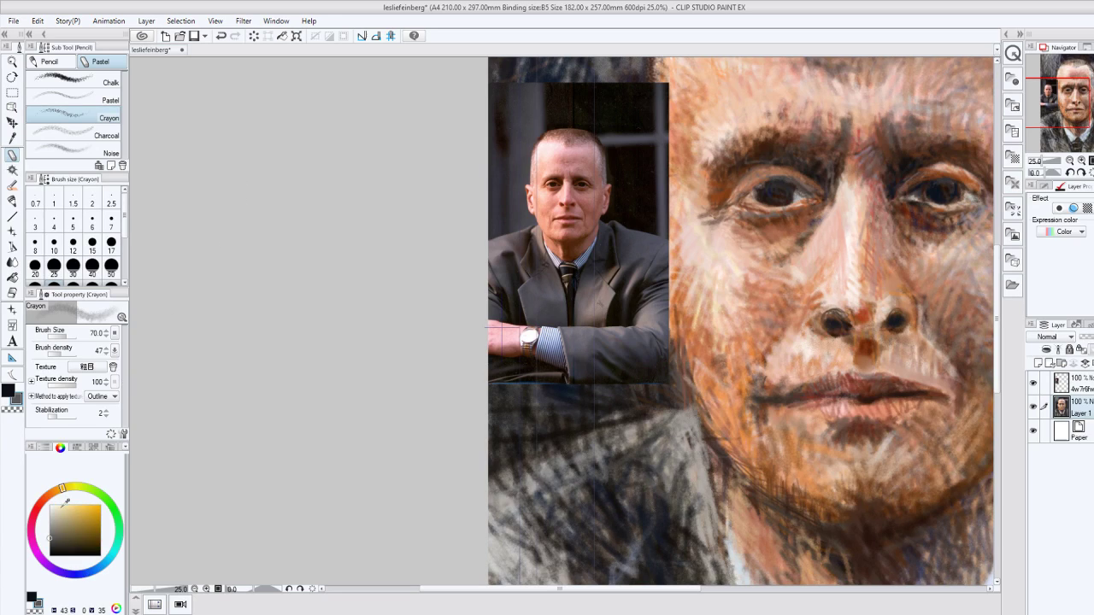
{"action": "left_click_drag", "start_coordinate": [66, 496], "coordinate": [55, 491]}
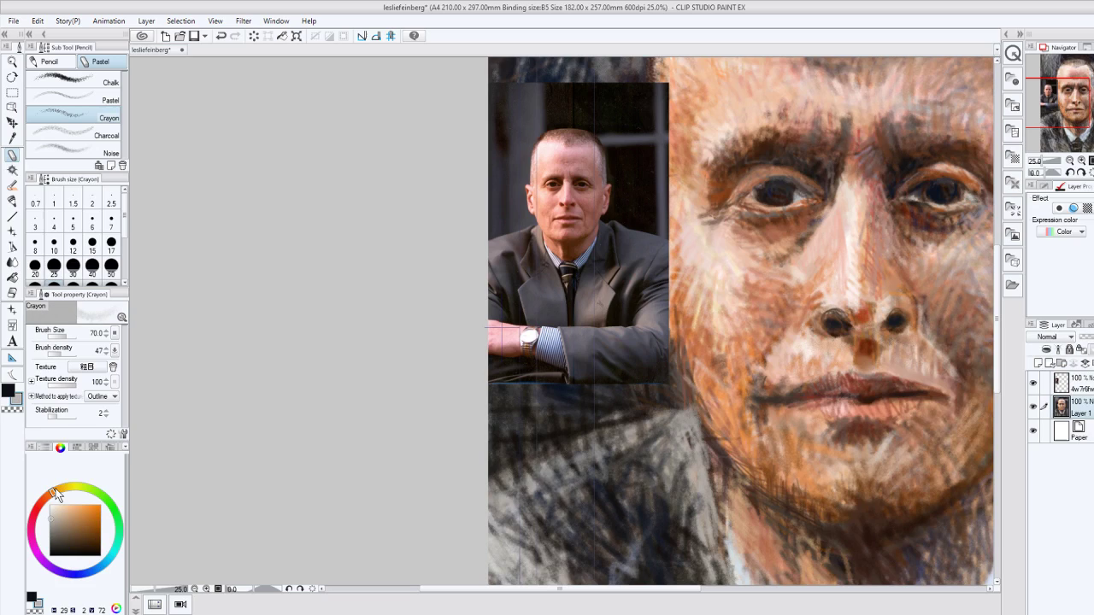
{"action": "left_click", "coordinate": [59, 514]}
{"action": "left_click_drag", "start_coordinate": [58, 514], "coordinate": [71, 503]}
{"action": "mouse_move", "coordinate": [771, 427]}
{"action": "left_mouse_down"}
{"action": "mouse_move", "coordinate": [752, 382]}
{"action": "mouse_move", "coordinate": [768, 369]}
{"action": "left_mouse_up"}
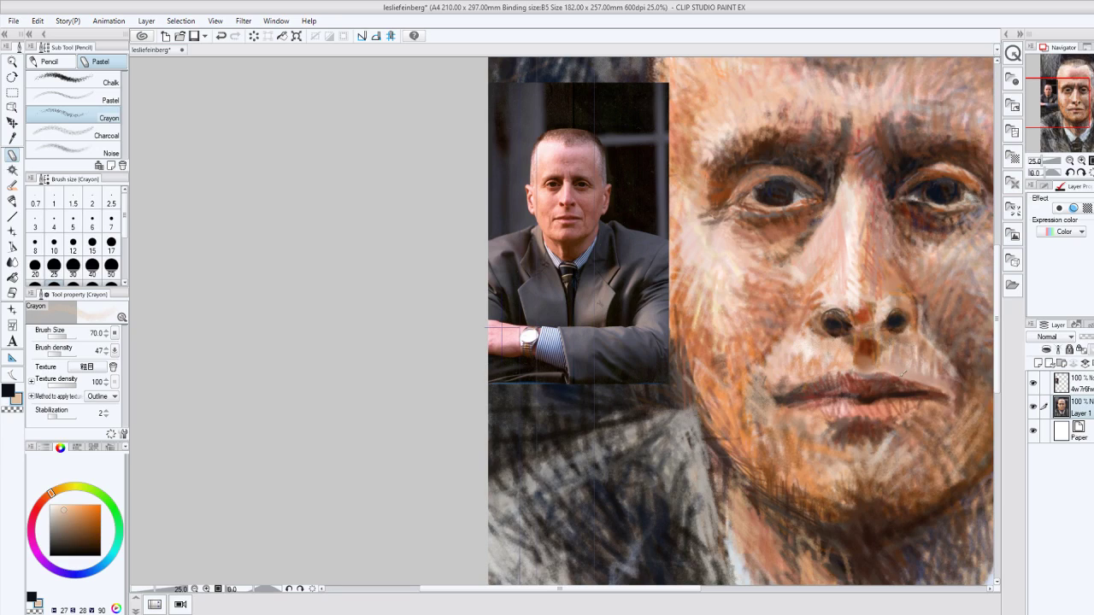
{"action": "left_click_drag", "start_coordinate": [952, 402], "coordinate": [931, 390]}
Redraw the left corner of the mouth with dark grey (H27 S1 V25).
{"action": "left_click", "coordinate": [52, 540]}
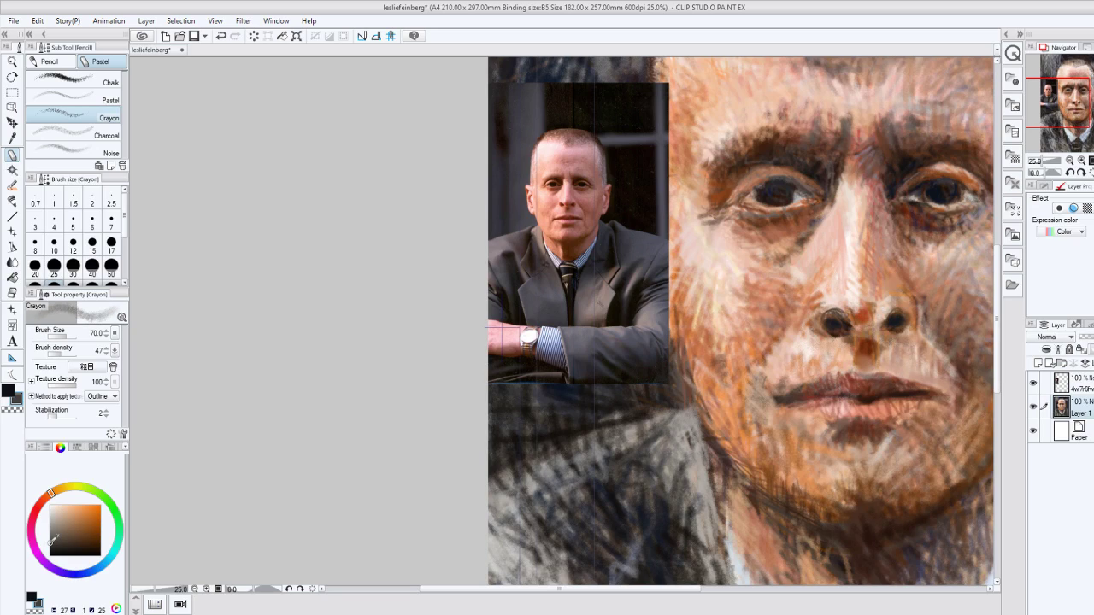
{"action": "left_click", "coordinate": [53, 540]}
{"action": "left_click_drag", "start_coordinate": [789, 390], "coordinate": [767, 385]}
Shade the skin beside the right nostril with muted reddish brown (H16 S23 V33).
{"action": "left_click", "coordinate": [62, 536]}
{"action": "left_click", "coordinate": [47, 506]}
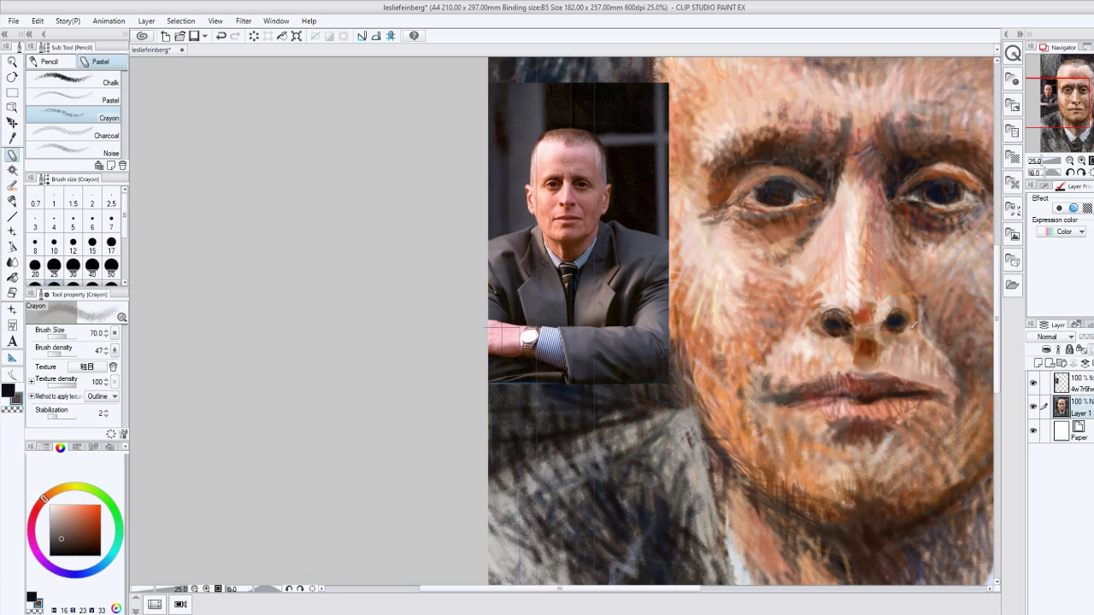
{"action": "left_click_drag", "start_coordinate": [913, 327], "coordinate": [934, 337]}
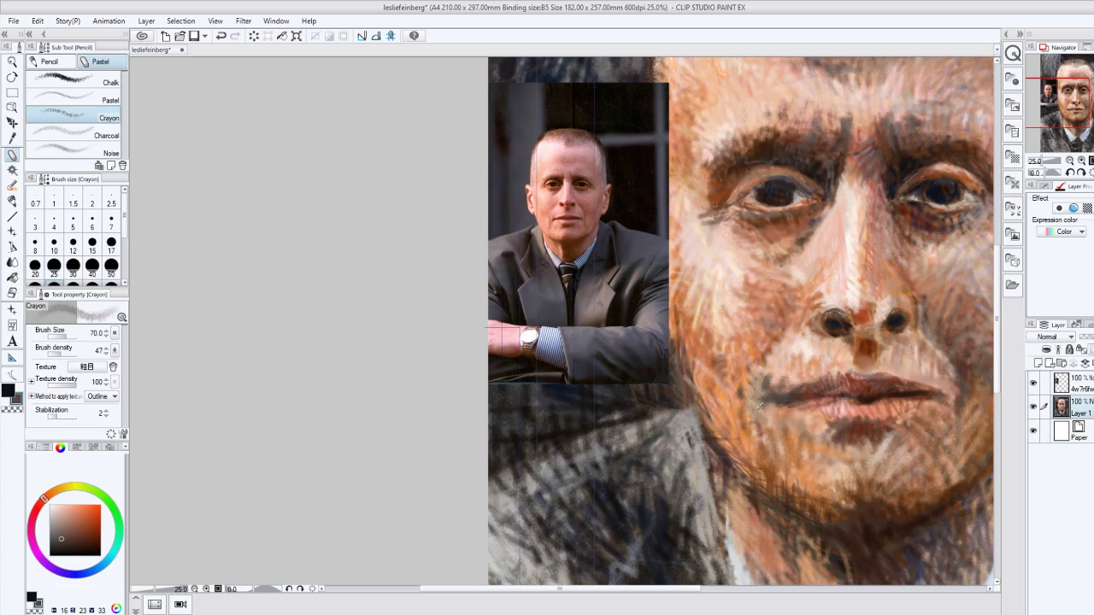
Darken the left mouth corner and the cheek fold above it with dark brown (H16 S47 V20).
{"action": "left_click", "coordinate": [727, 383], "text": "alt"}
{"action": "mouse_move", "coordinate": [771, 398]}
{"action": "left_mouse_down"}
{"action": "mouse_move", "coordinate": [767, 378]}
{"action": "mouse_move", "coordinate": [742, 379]}
{"action": "left_mouse_up"}
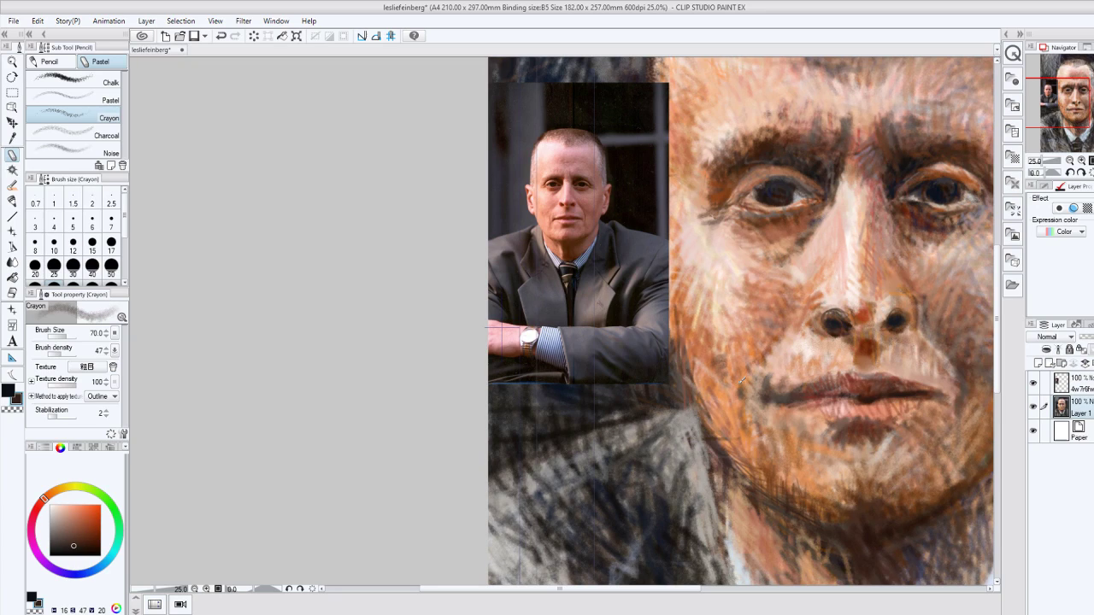
{"action": "left_click_drag", "start_coordinate": [785, 350], "coordinate": [781, 316]}
{"action": "scroll", "coordinate": [781, 316], "scroll_direction": "down", "scroll_amount": 5}
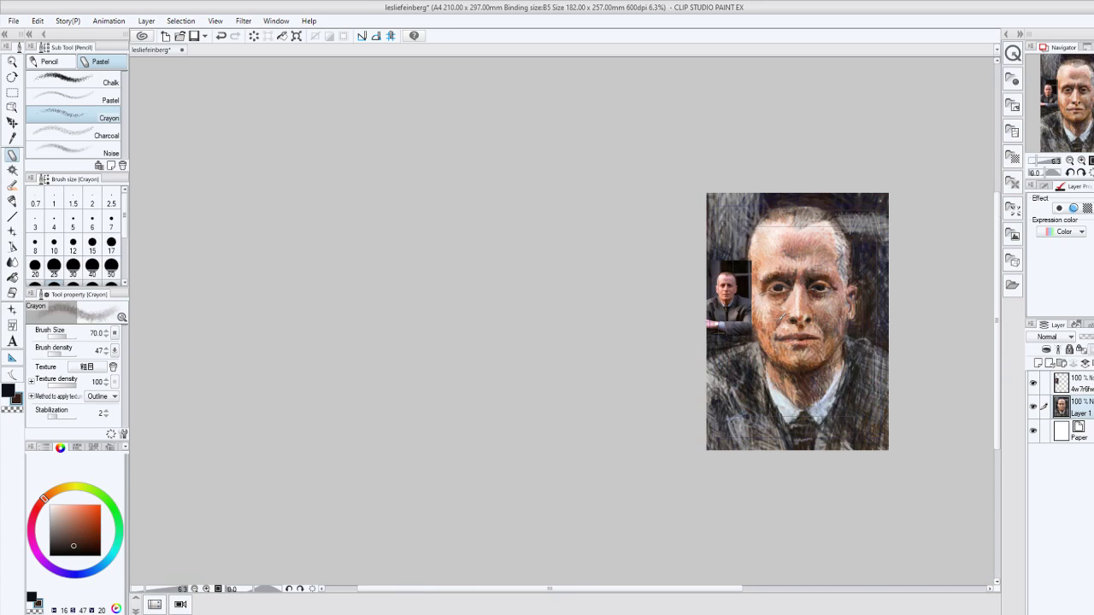
{"action": "scroll", "coordinate": [780, 317], "scroll_direction": "up", "scroll_amount": 3}
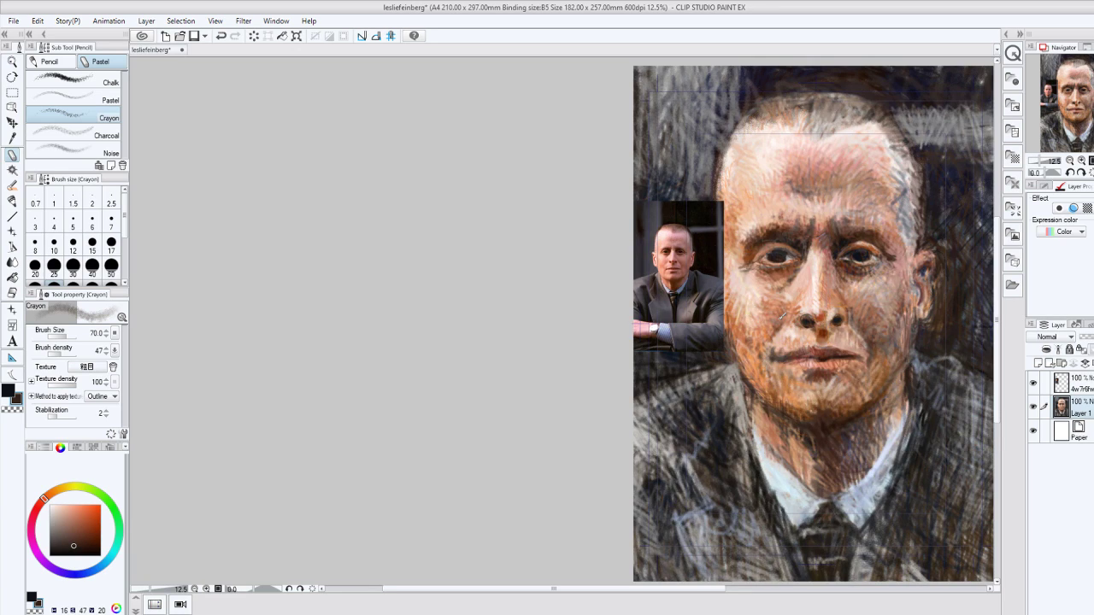
{"action": "scroll", "coordinate": [781, 316], "scroll_direction": "up", "scroll_amount": 3}
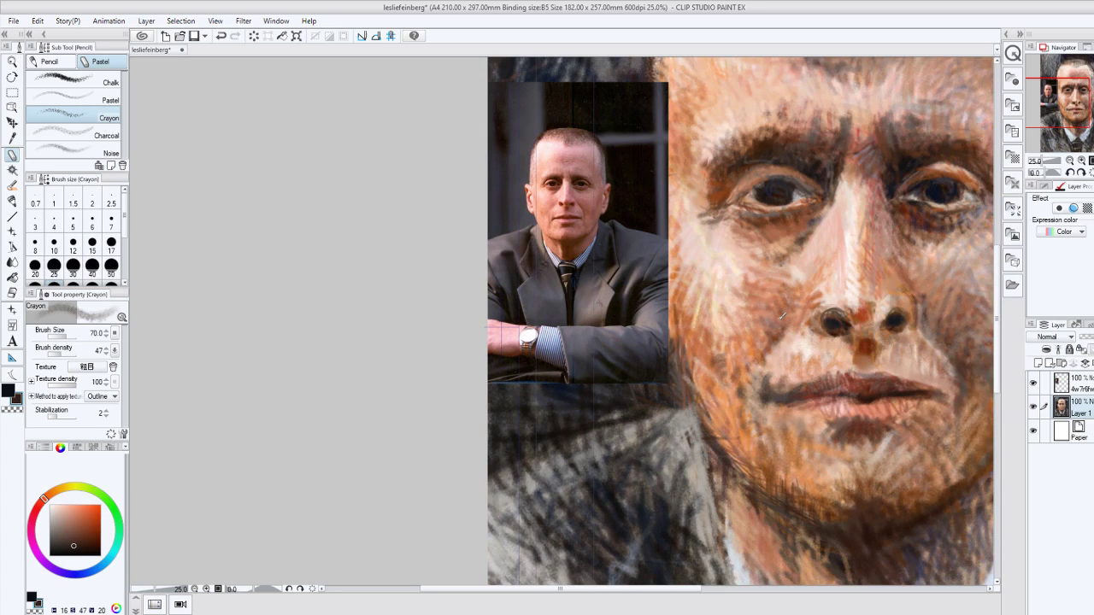
Lighten the skin above the inner ends of both eyebrows with light pinkish grey (about H16 S12 V86).
{"action": "left_click", "coordinate": [55, 510]}
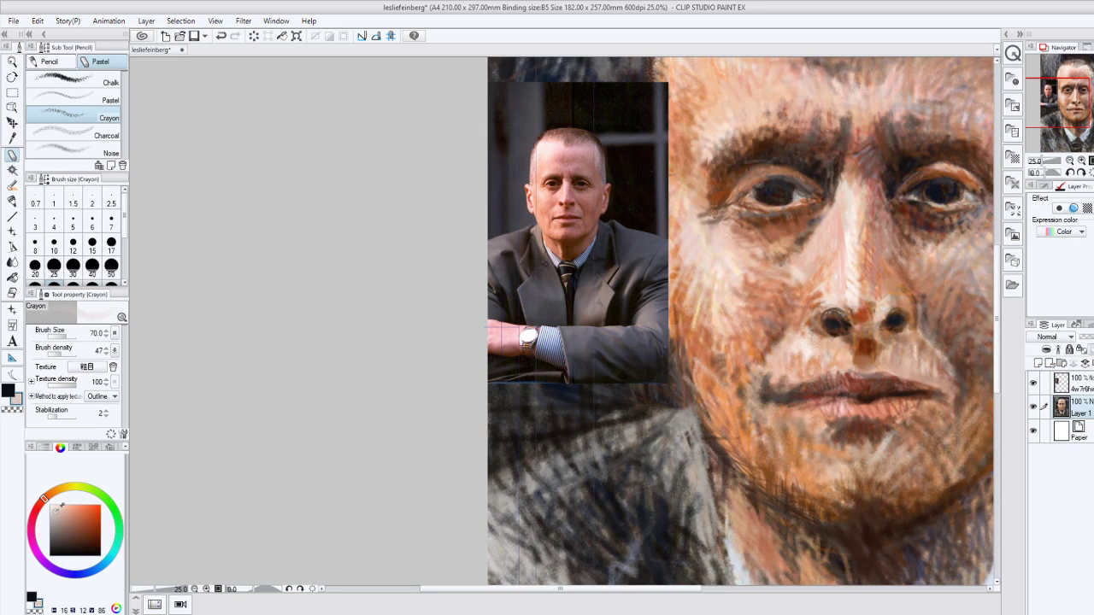
{"action": "left_click", "coordinate": [53, 513]}
{"action": "left_click", "coordinate": [826, 127]}
{"action": "left_click", "coordinate": [898, 128]}
Warm the lower face with light cream and orange skin tones (H36 S28 V93, H30 S51 V100, H24 S55 V90).
{"action": "left_click", "coordinate": [55, 491]}
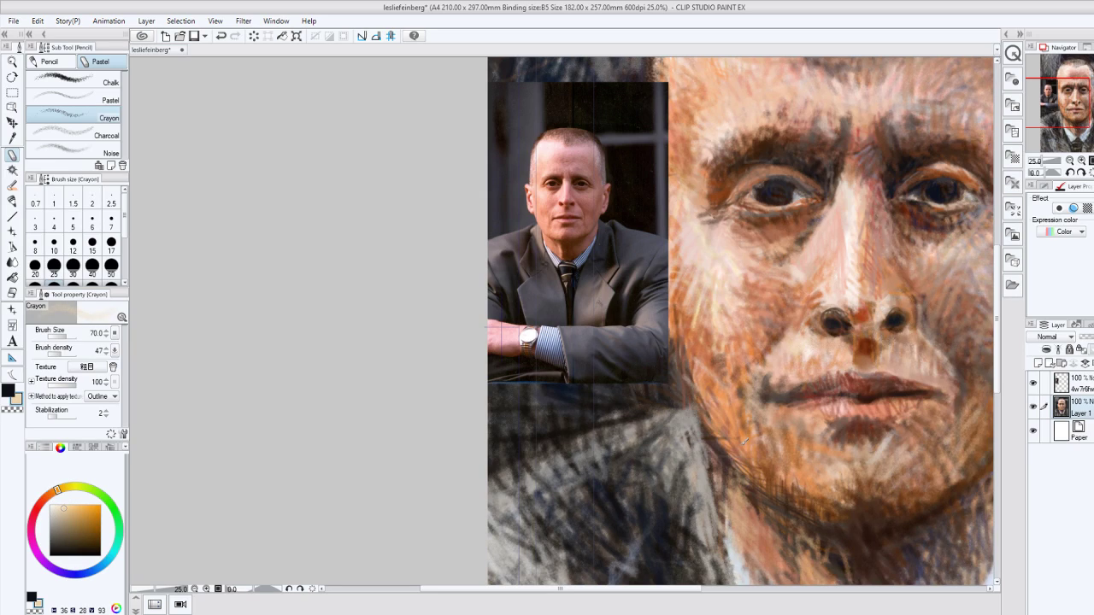
{"action": "left_click", "coordinate": [50, 493]}
{"action": "left_click", "coordinate": [88, 510]}
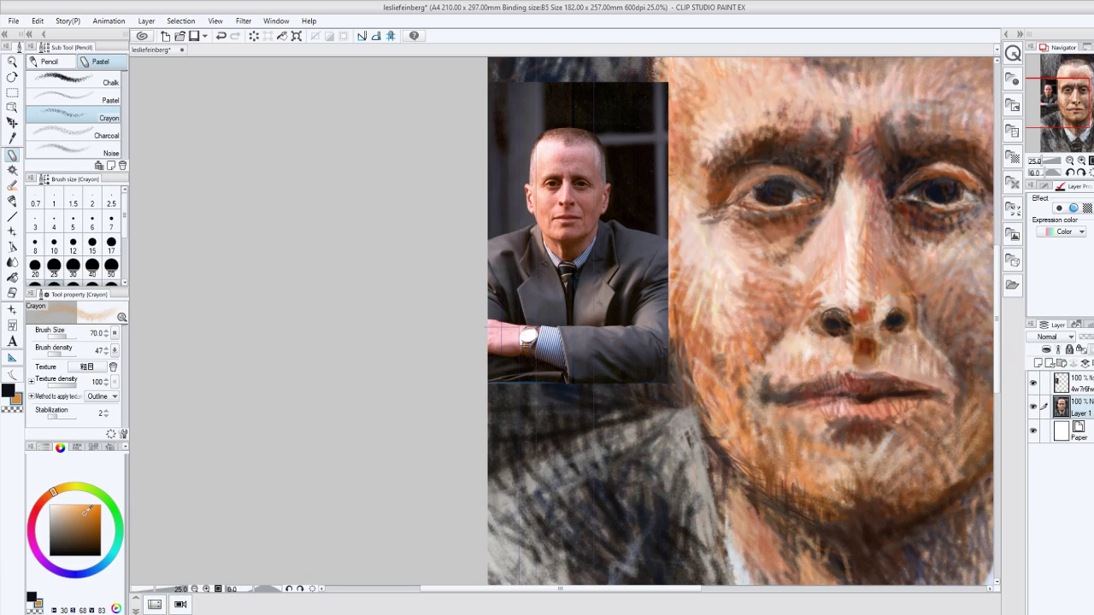
{"action": "left_click_drag", "start_coordinate": [88, 510], "coordinate": [77, 505]}
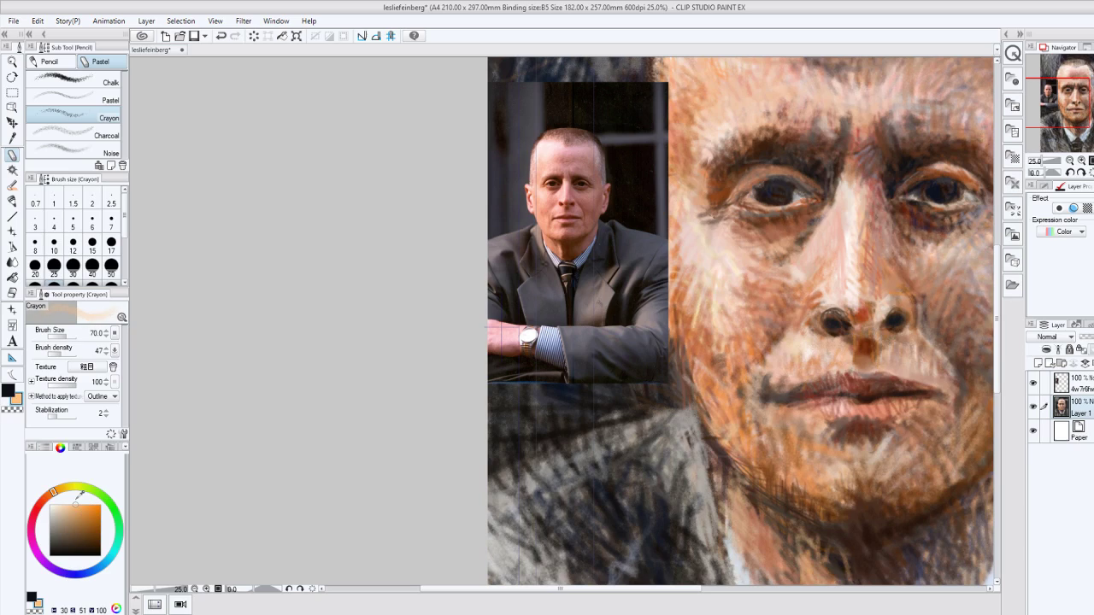
{"action": "left_click", "coordinate": [72, 514]}
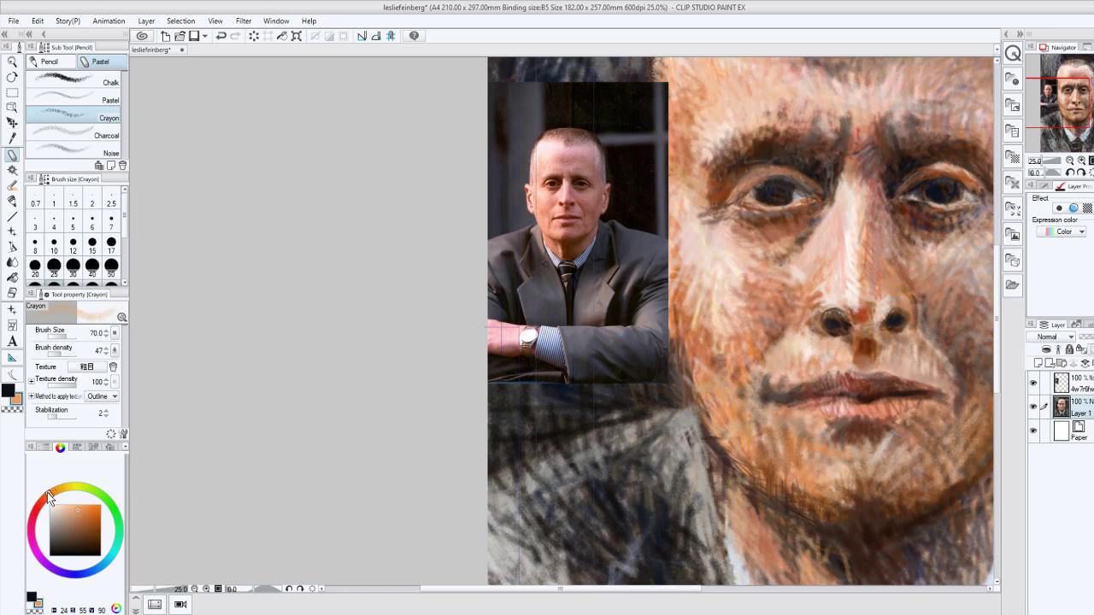
{"action": "left_click", "coordinate": [74, 504]}
{"action": "left_click", "coordinate": [70, 507]}
{"action": "left_click", "coordinate": [70, 506]}
Deepen the skin above the left side of the upper lip with saturated orange (H25 S75 V75).
{"action": "left_click", "coordinate": [81, 519]}
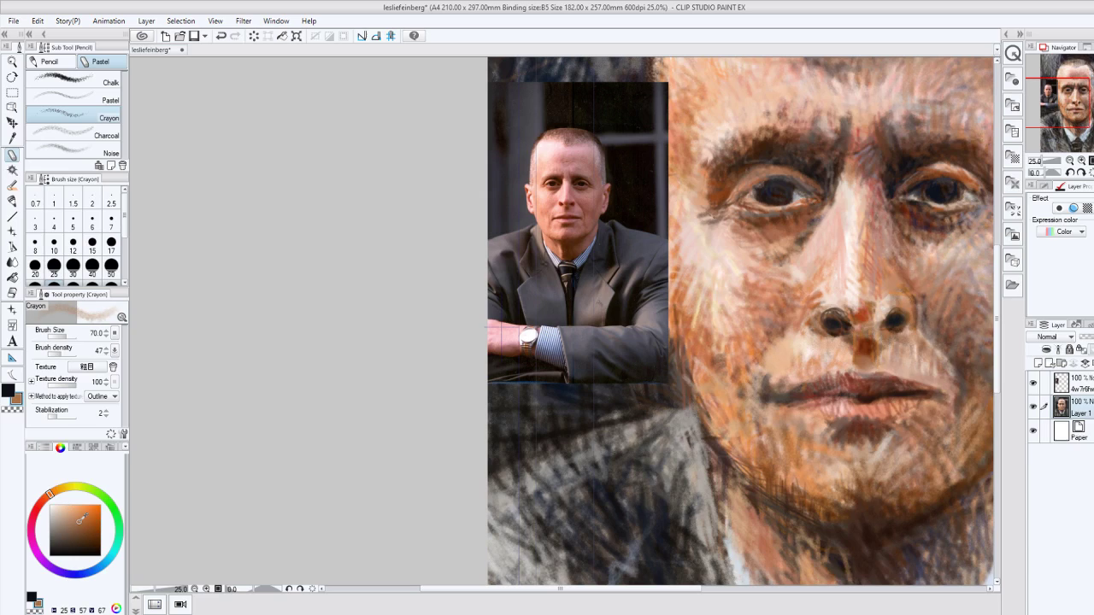
{"action": "left_click", "coordinate": [76, 514]}
{"action": "left_click", "coordinate": [82, 514]}
{"action": "left_click", "coordinate": [87, 518]}
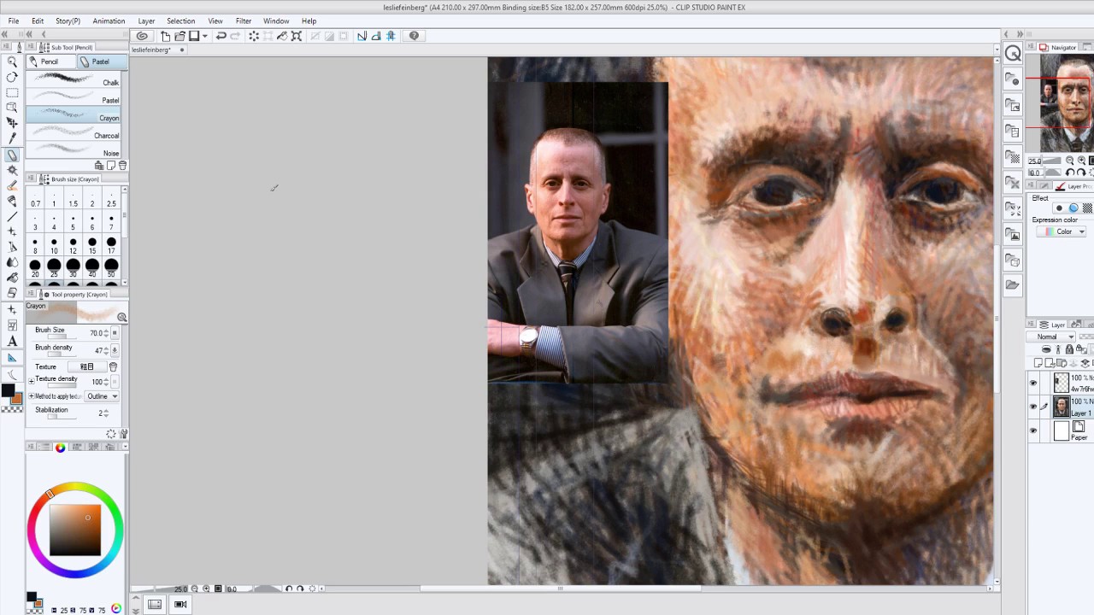
{"action": "key", "text": "ctrl+minus"}
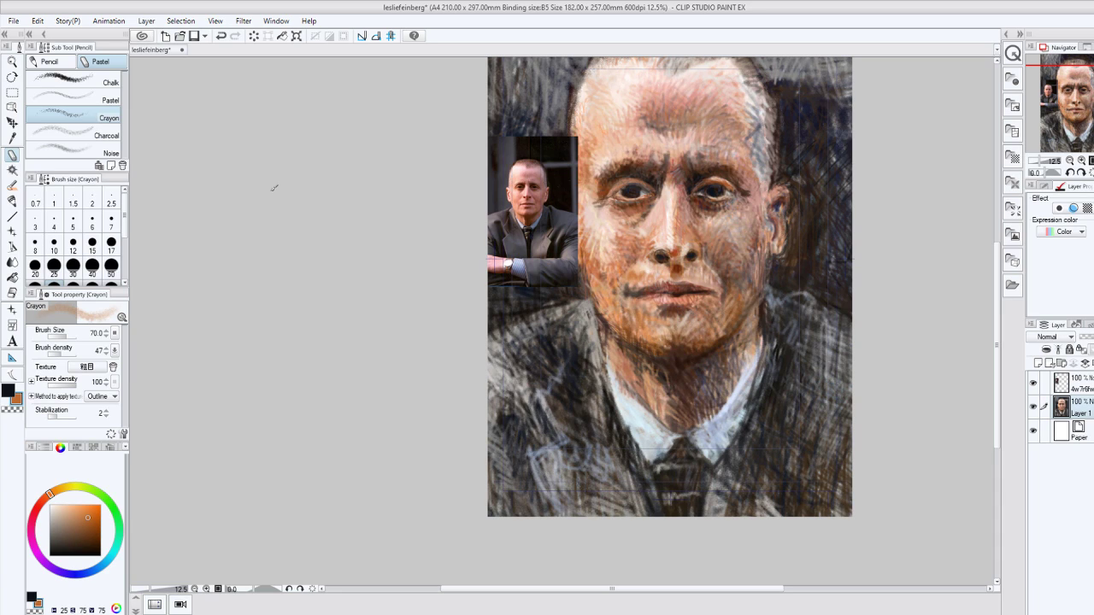
{"action": "key", "text": "ctrl+plus"}
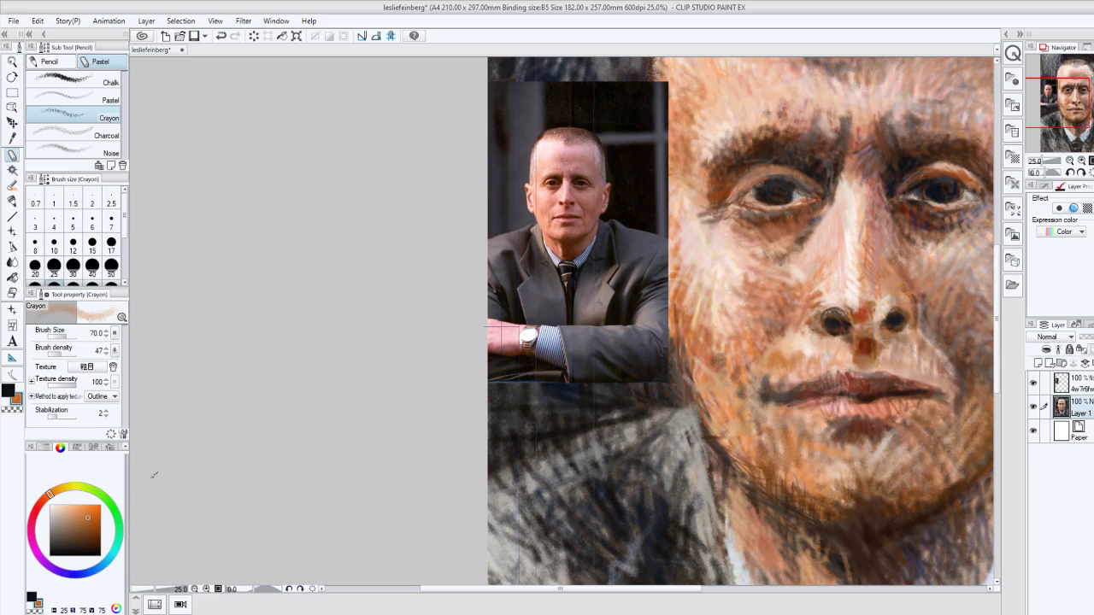
Strengthen the inner left eyebrow and the crease at the nose bridge with dark browns (H25 S80 V47 and H25 S94 V31).
{"action": "left_click", "coordinate": [91, 529]}
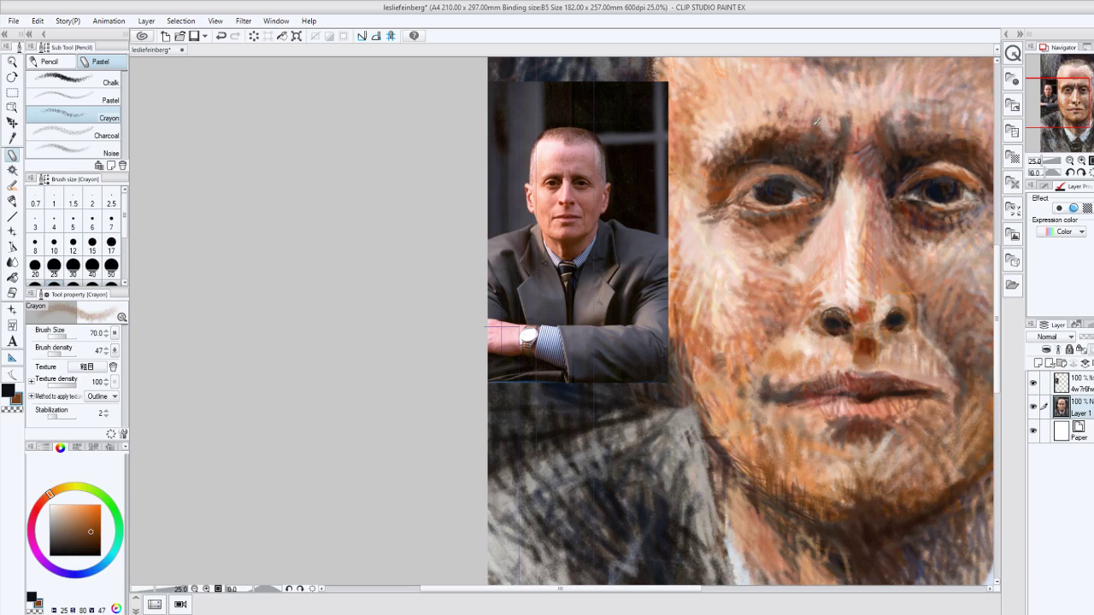
{"action": "left_click_drag", "start_coordinate": [817, 123], "coordinate": [798, 122]}
{"action": "left_click_drag", "start_coordinate": [849, 161], "coordinate": [860, 156]}
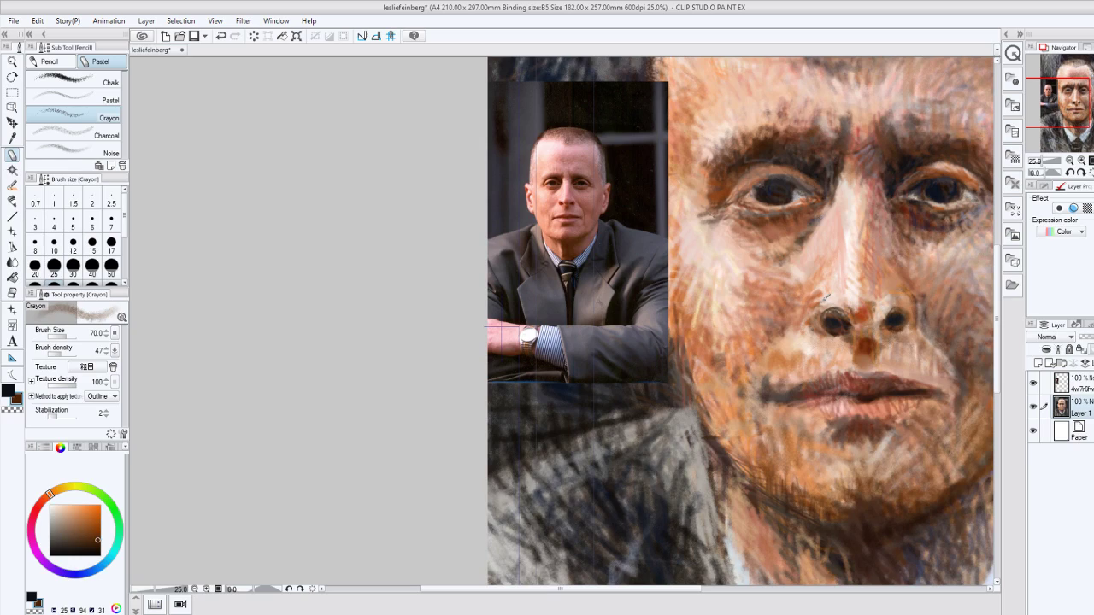
{"action": "scroll", "coordinate": [826, 297], "scroll_direction": "down", "scroll_amount": 3}
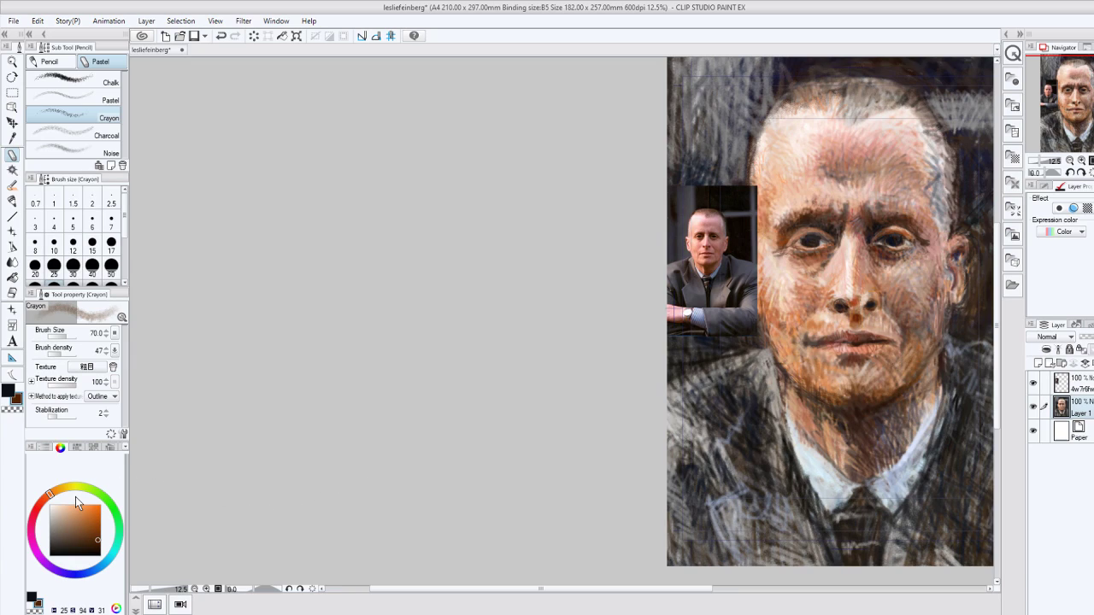
Layer reddish brown (H13 S48 V65) and pale pinkish grey (H13 S10 V82) over the right cheek toward the ear.
{"action": "left_click_drag", "start_coordinate": [76, 497], "coordinate": [74, 520]}
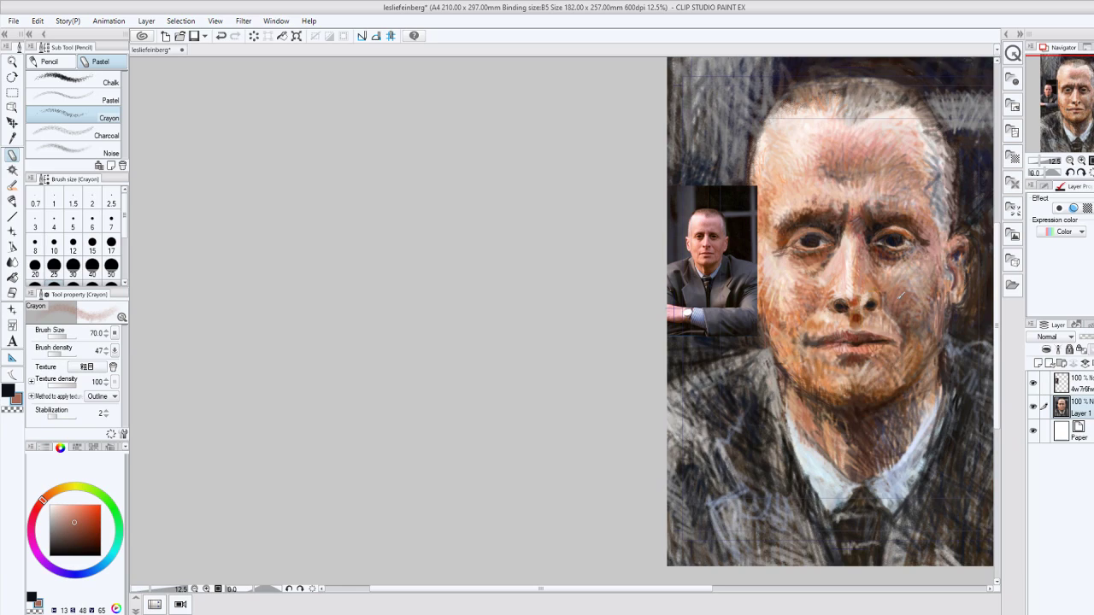
{"action": "left_click_drag", "start_coordinate": [904, 296], "coordinate": [929, 265]}
{"action": "left_click", "coordinate": [55, 514]}
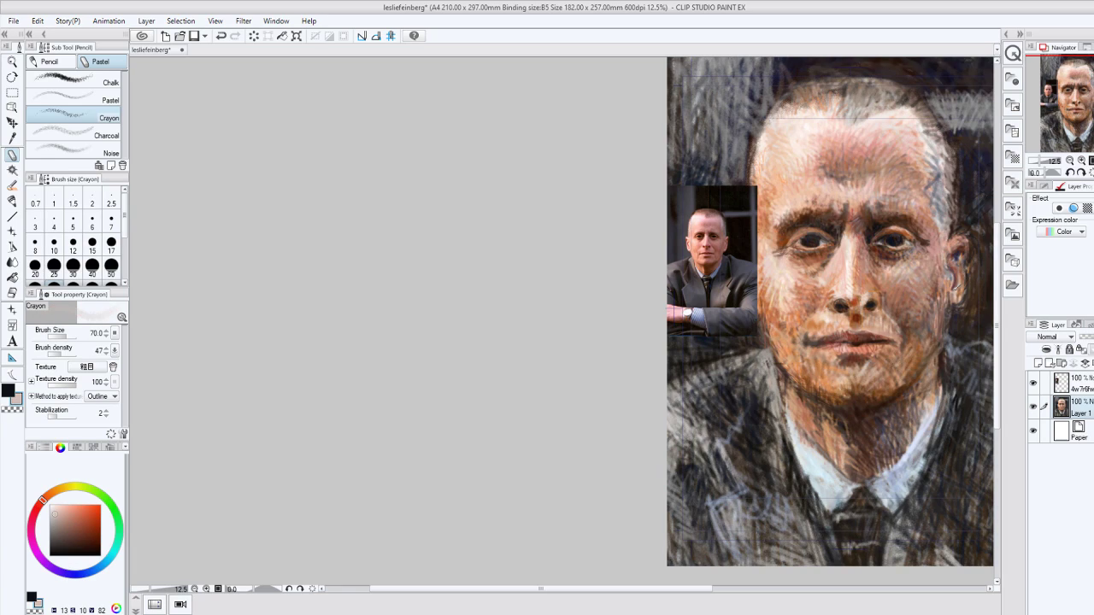
{"action": "left_click_drag", "start_coordinate": [913, 277], "coordinate": [933, 261]}
Reshape the left corner of the mouth with muted brown (H13 S22 V52) and darker brown (H13 S25 V28).
{"action": "key", "text": "ctrl+plus"}
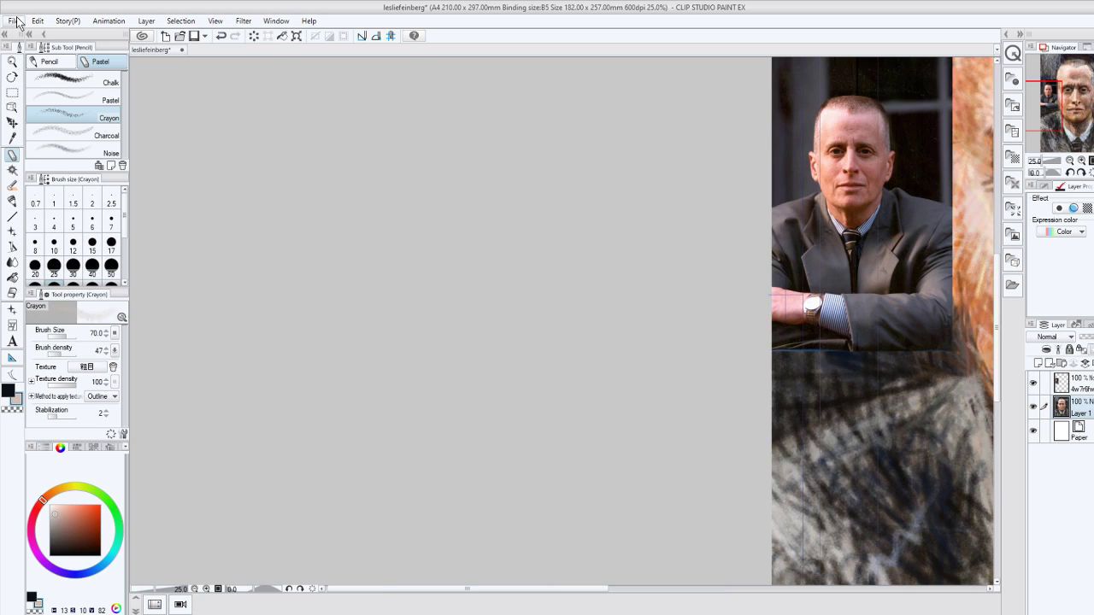
{"action": "key", "text": "ctrl+minus"}
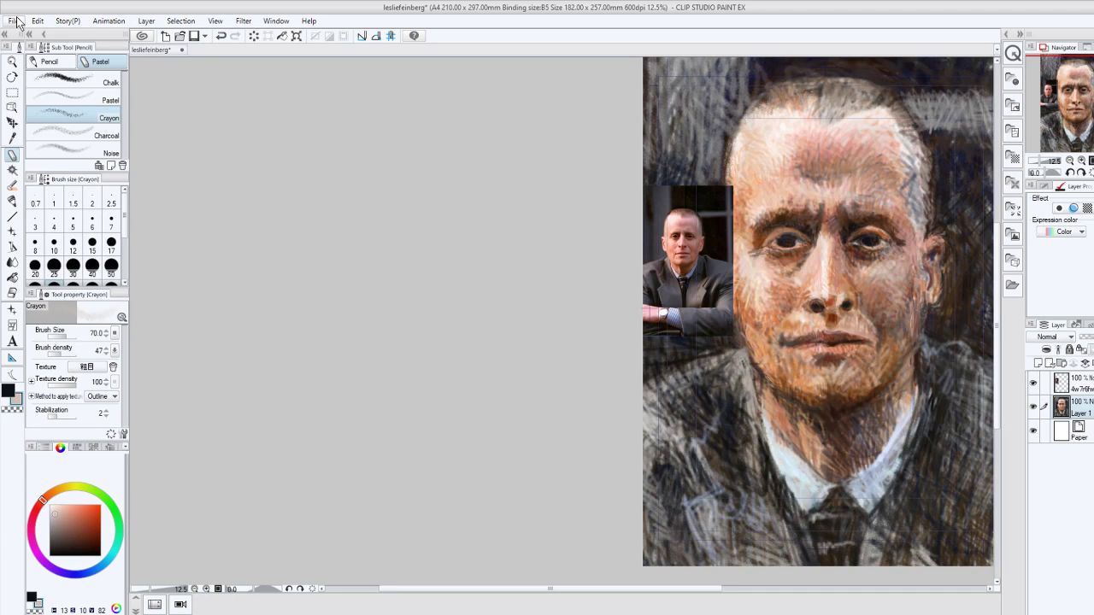
{"action": "key", "text": "ctrl+plus"}
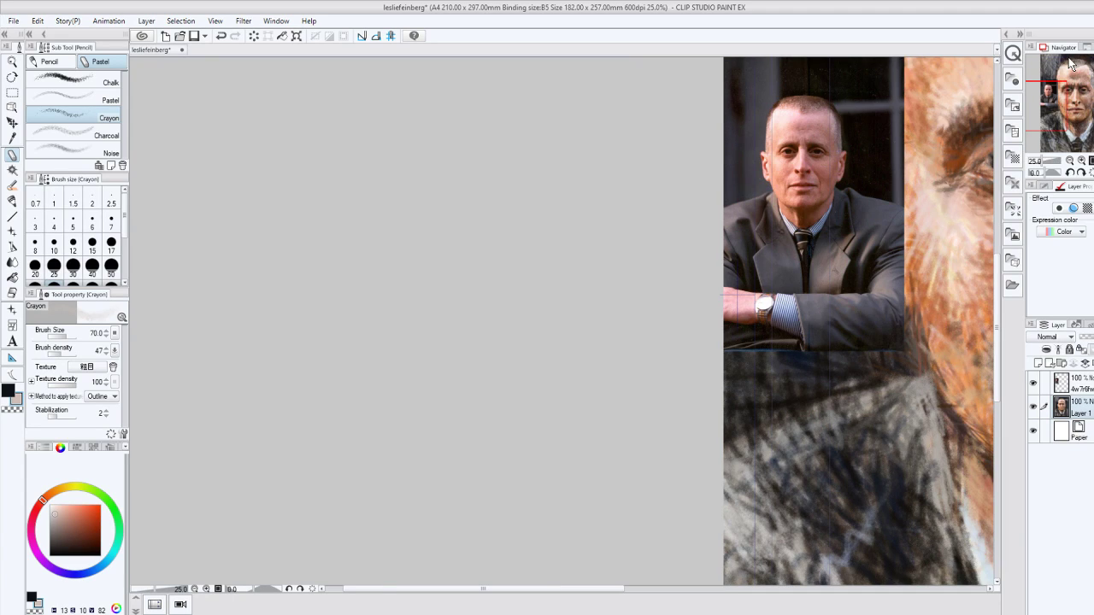
{"action": "left_click", "coordinate": [1072, 64]}
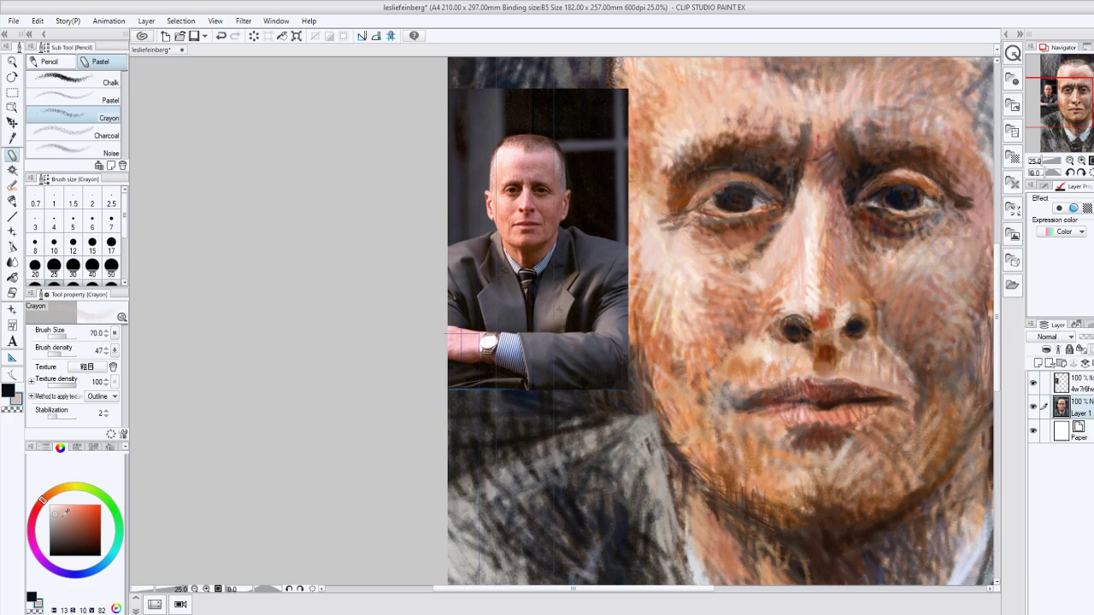
{"action": "left_click", "coordinate": [804, 393], "text": "alt"}
{"action": "left_click_drag", "start_coordinate": [734, 395], "coordinate": [720, 412]}
{"action": "left_click", "coordinate": [60, 530]}
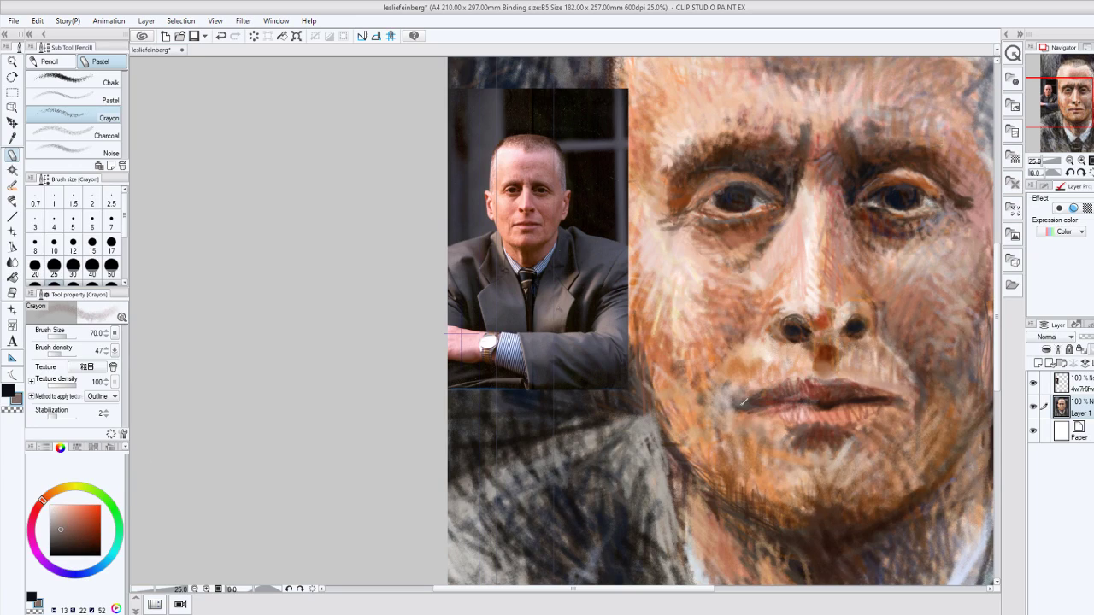
{"action": "left_click", "coordinate": [62, 542]}
{"action": "mouse_move", "coordinate": [745, 407]}
{"action": "left_mouse_down"}
{"action": "mouse_move", "coordinate": [735, 402]}
{"action": "mouse_move", "coordinate": [707, 446]}
{"action": "mouse_move", "coordinate": [698, 369]}
{"action": "left_mouse_up"}
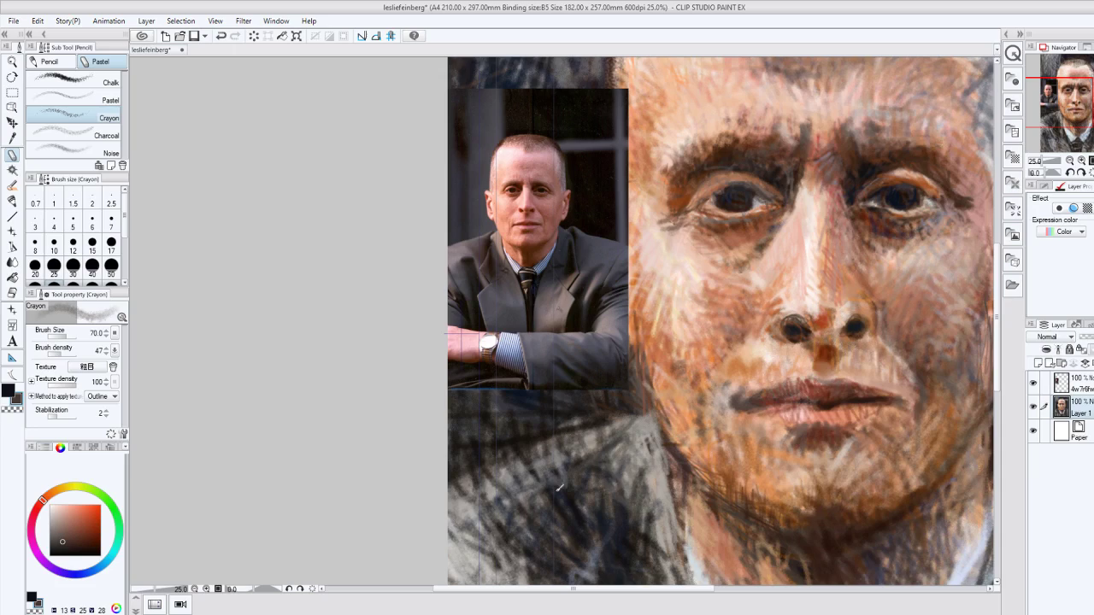
Blend the lower left cheek with reddish brown (H13 S54 V64).
{"action": "left_click", "coordinate": [650, 470], "text": "alt"}
{"action": "left_click_drag", "start_coordinate": [693, 418], "coordinate": [688, 388]}
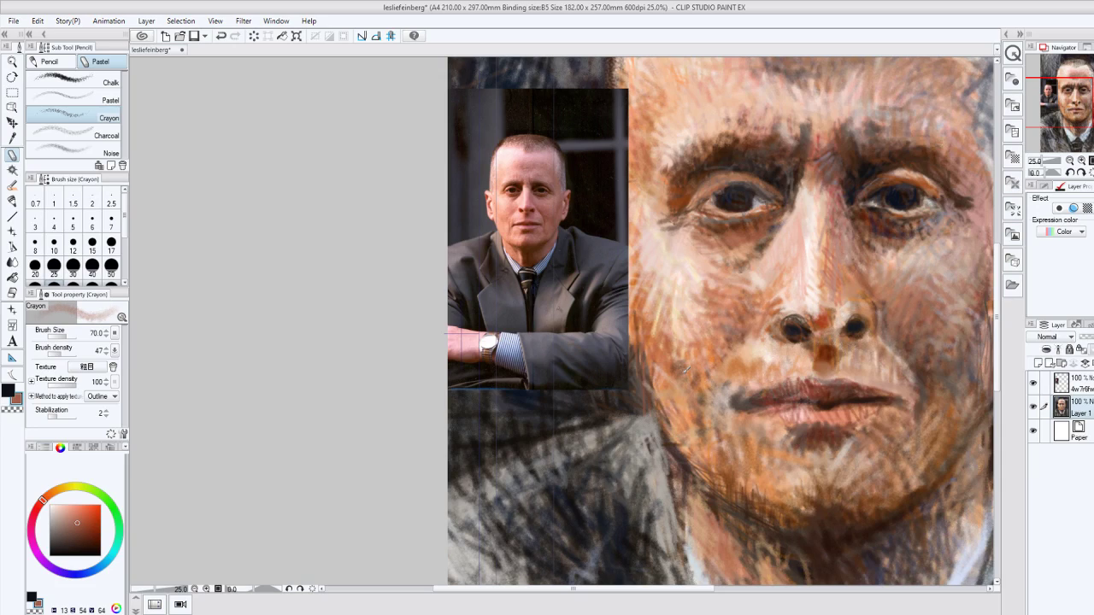
{"action": "scroll", "coordinate": [686, 371], "scroll_direction": "down", "scroll_amount": 2}
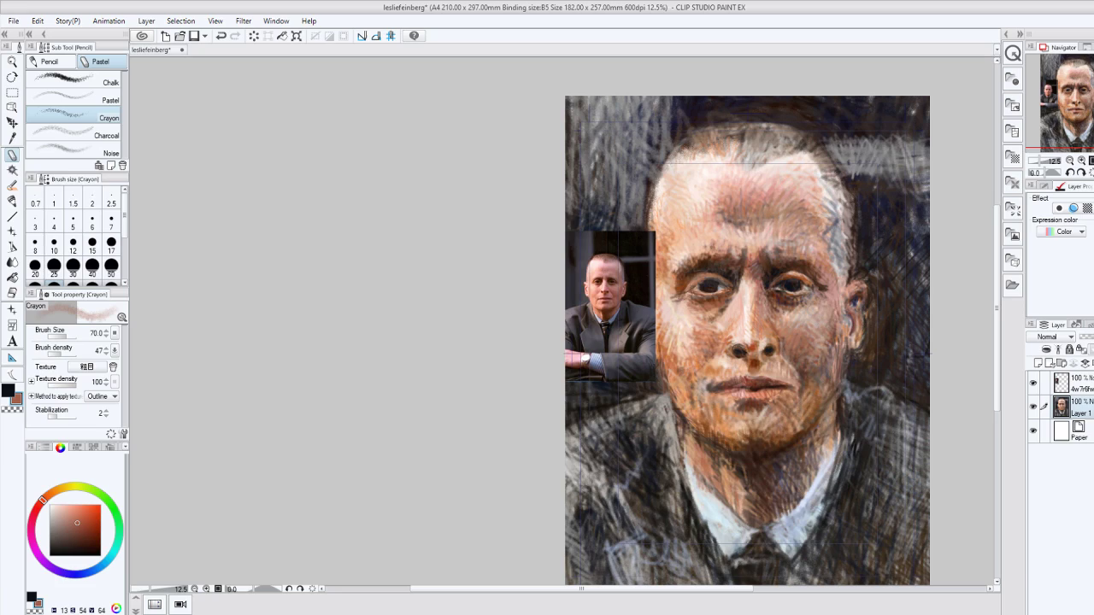
Soften the right temple with pale pinkish grey (H13 S15 V82).
{"action": "left_click", "coordinate": [56, 510]}
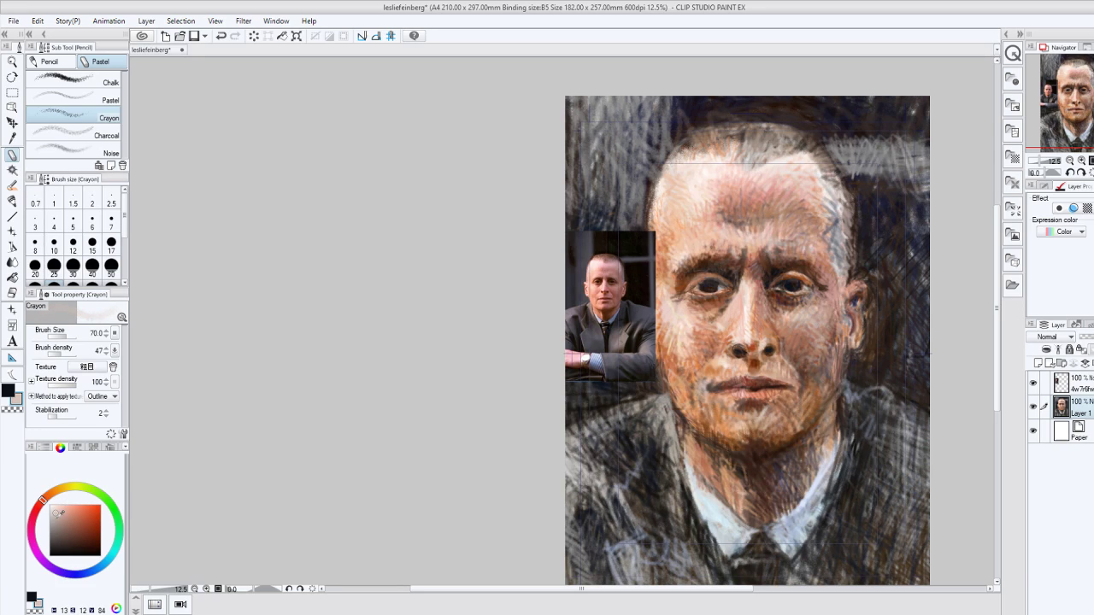
{"action": "left_click", "coordinate": [59, 512]}
{"action": "left_click_drag", "start_coordinate": [836, 215], "coordinate": [835, 248]}
Add a new layer above the reference photo and cover it with pale pinkish grey using the Fill-in mono pen at size 2000.
{"action": "left_click", "coordinate": [1044, 381]}
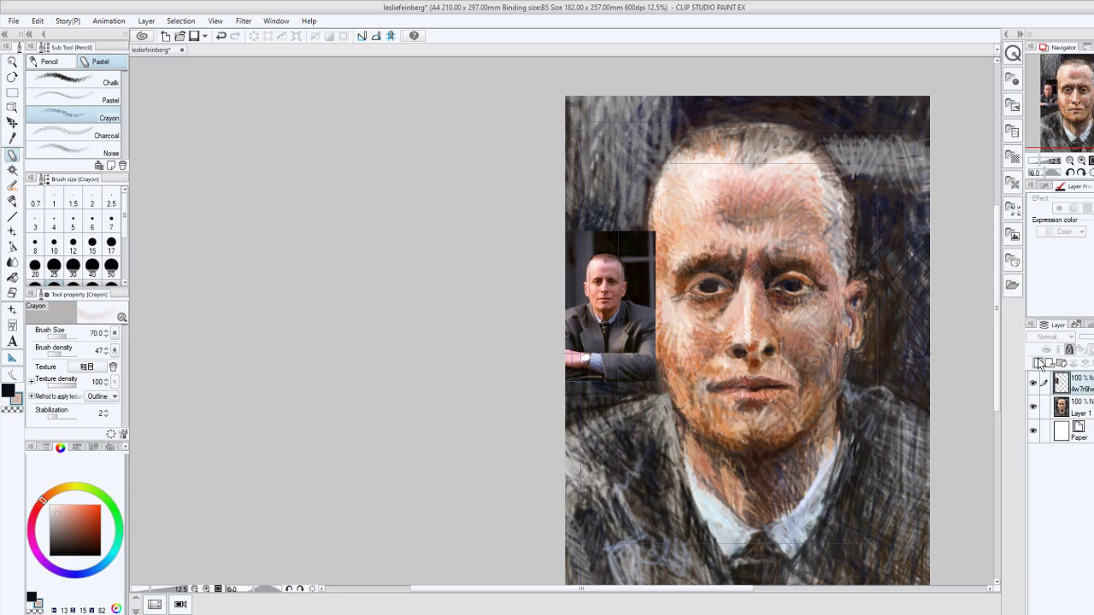
{"action": "left_click", "coordinate": [1039, 364]}
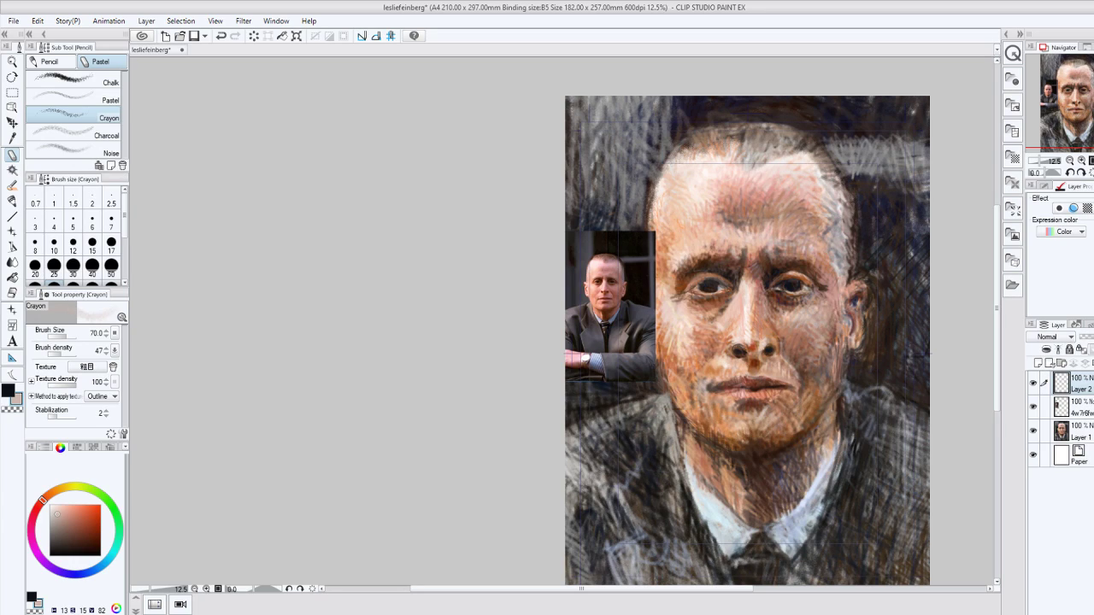
{"action": "left_click", "coordinate": [11, 293]}
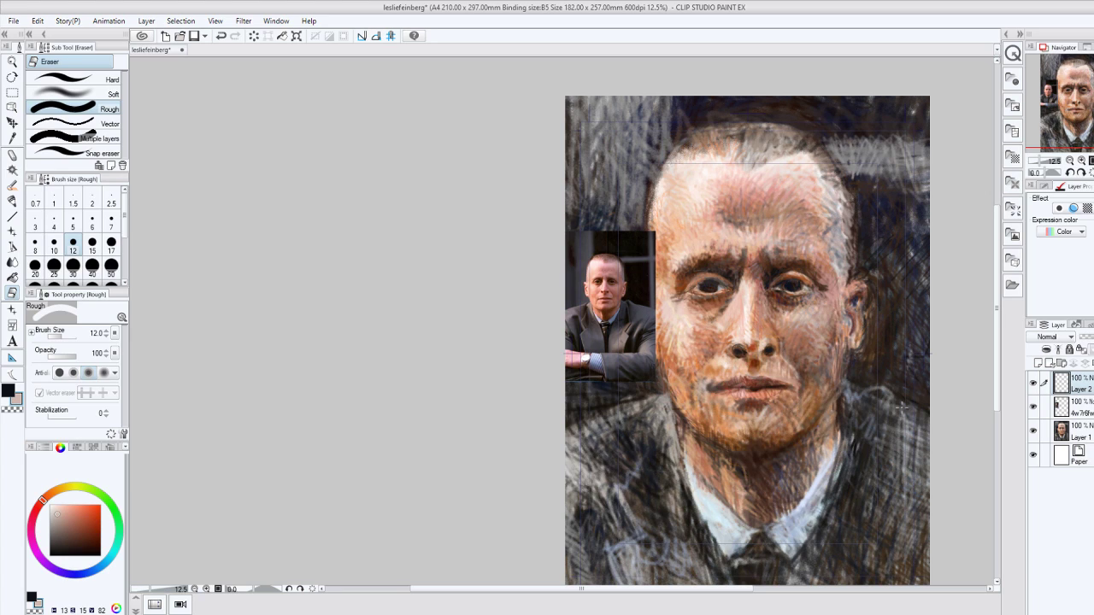
{"action": "scroll", "coordinate": [901, 407], "scroll_direction": "up", "scroll_amount": 2}
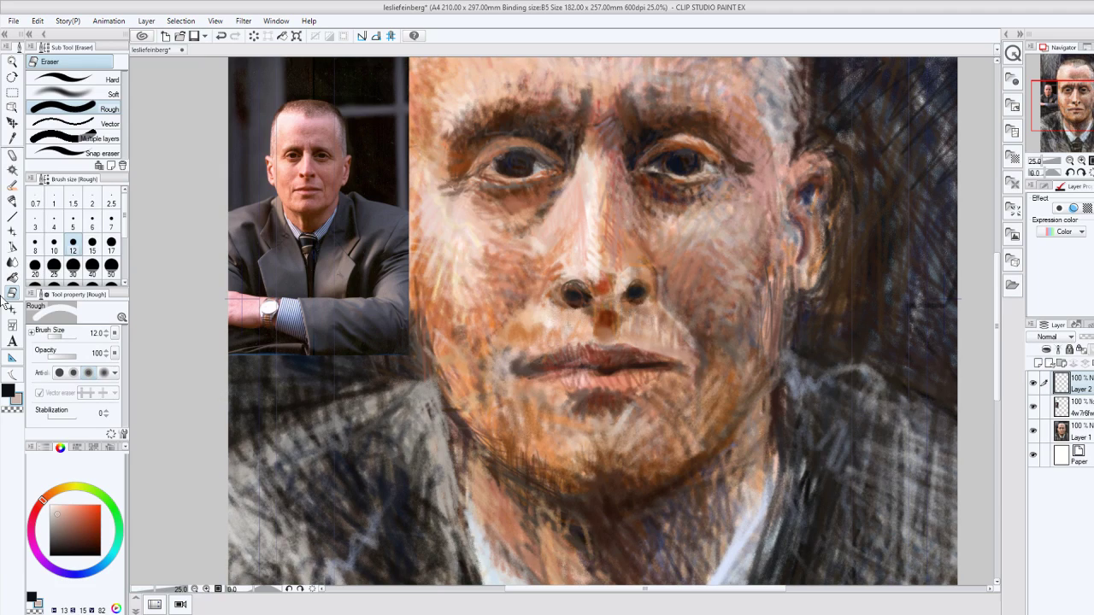
{"action": "left_click", "coordinate": [13, 201]}
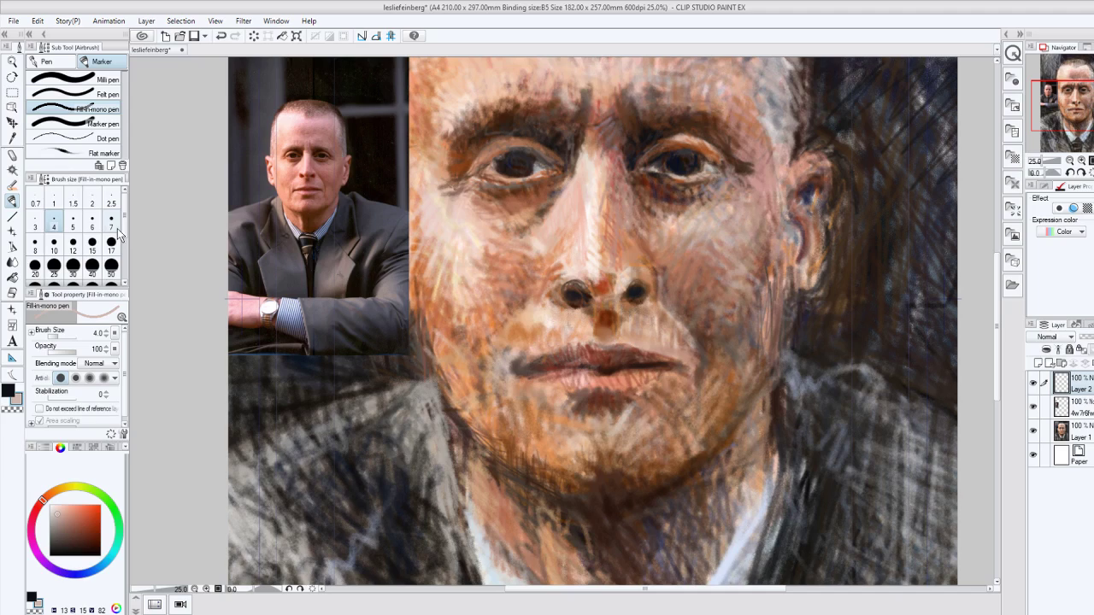
{"action": "scroll", "coordinate": [120, 235], "scroll_direction": "down", "scroll_amount": 3}
{"action": "left_click", "coordinate": [111, 282]}
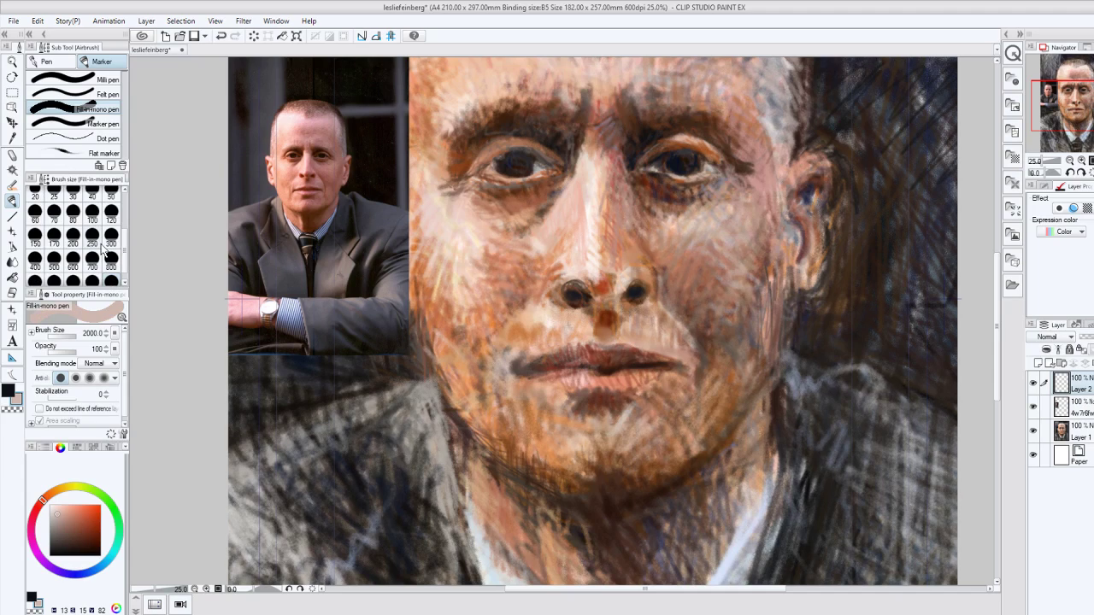
{"action": "mouse_move", "coordinate": [575, 444]}
{"action": "left_mouse_down"}
{"action": "mouse_move", "coordinate": [704, 153]}
{"action": "mouse_move", "coordinate": [744, 171]}
{"action": "left_mouse_up"}
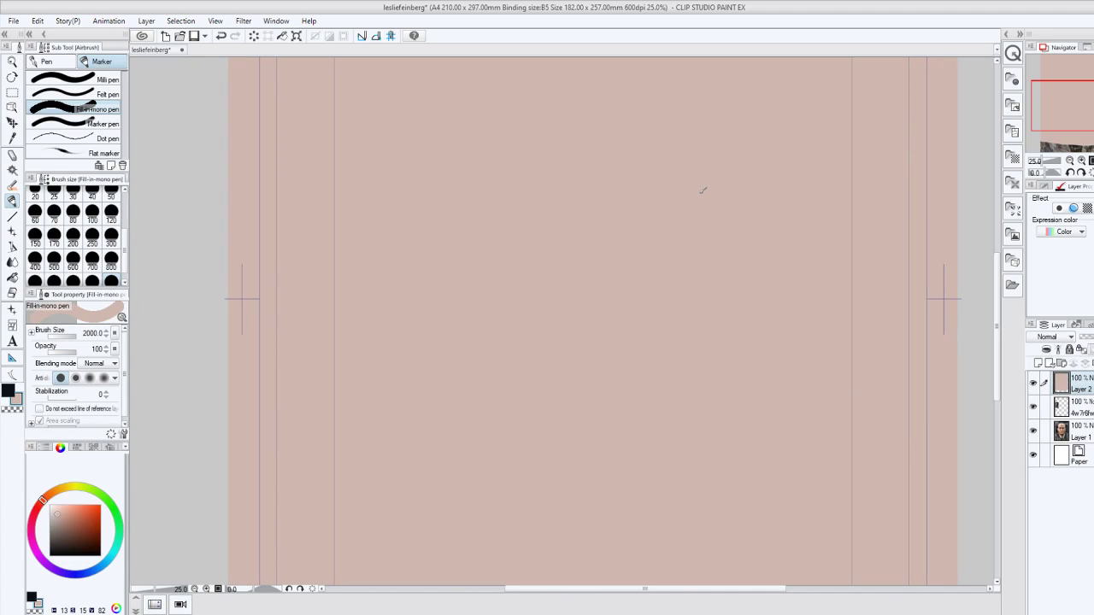
Handwrite "Bye for now" across the upper part of the pink layer in dark green (H112 S76 V30) at pen size 12.
{"action": "left_click", "coordinate": [110, 502]}
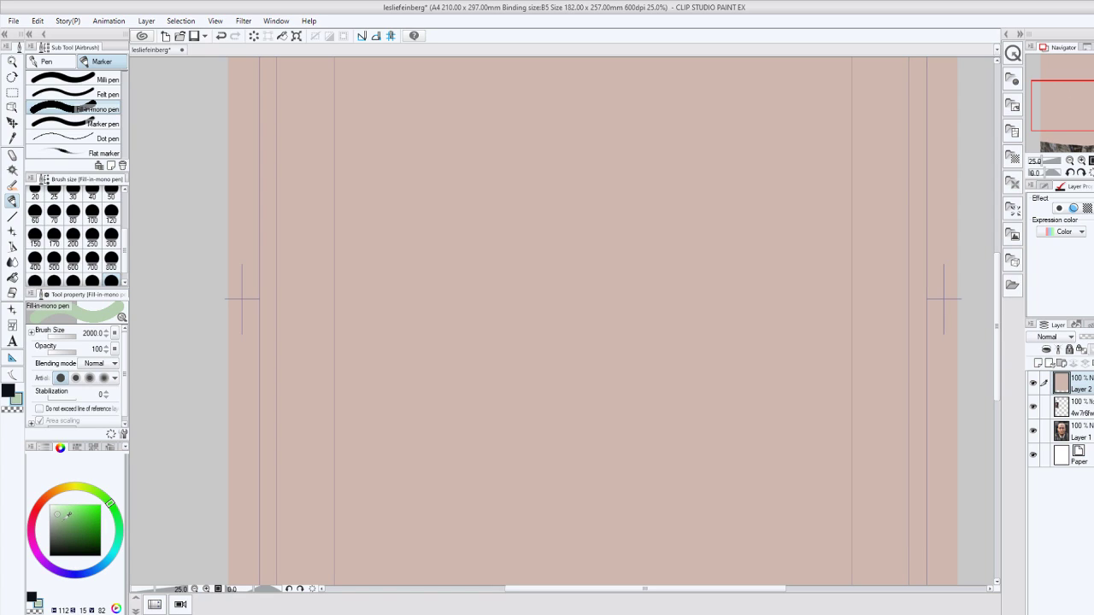
{"action": "left_click", "coordinate": [88, 541]}
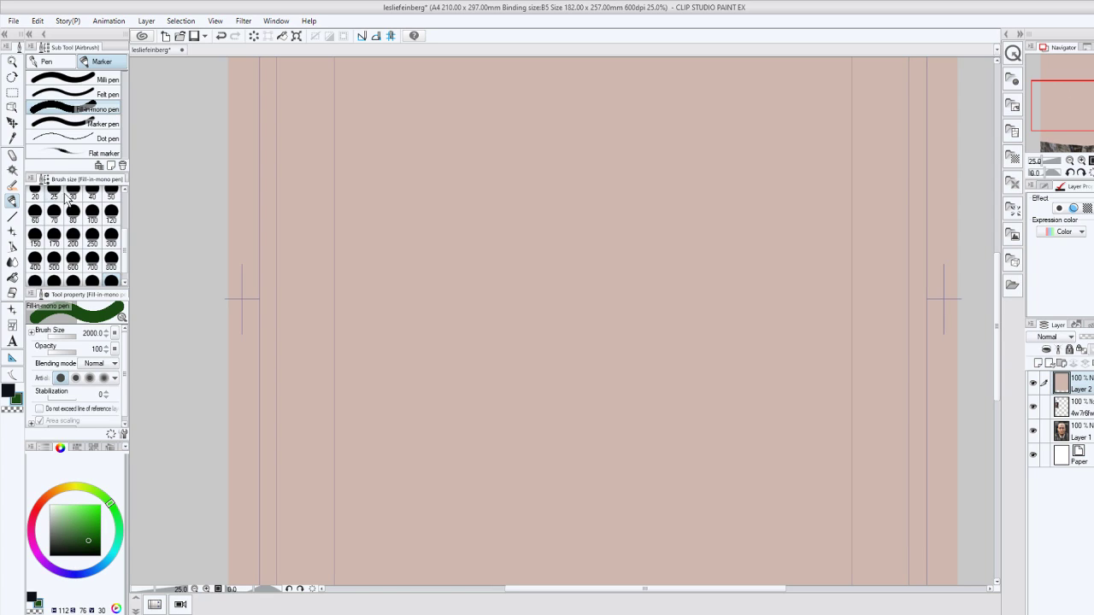
{"action": "scroll", "coordinate": [127, 198], "scroll_direction": "up", "scroll_amount": 1}
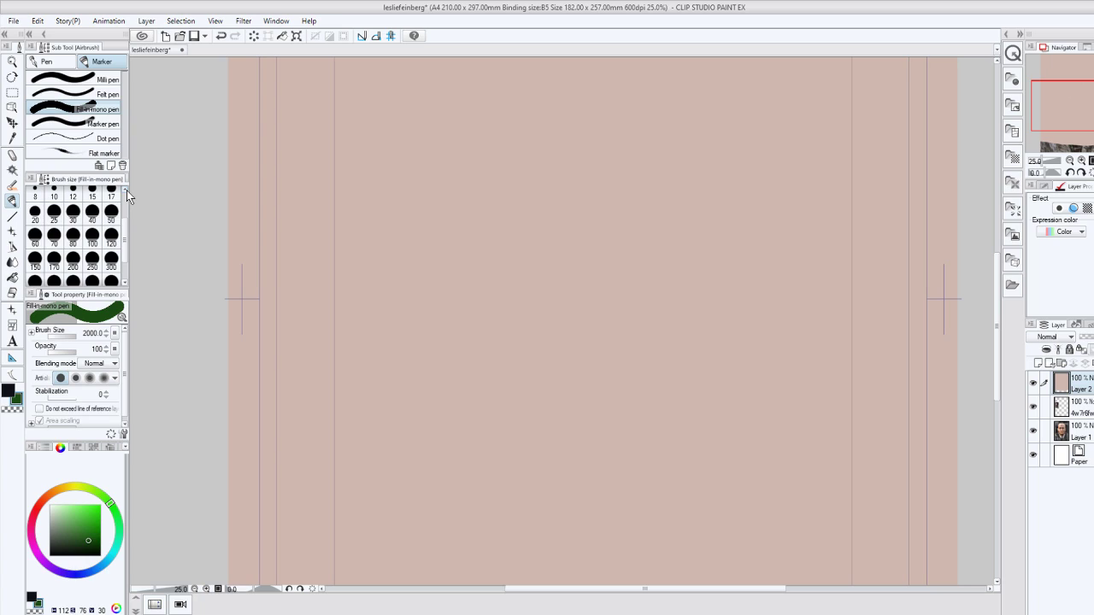
{"action": "left_click", "coordinate": [112, 192]}
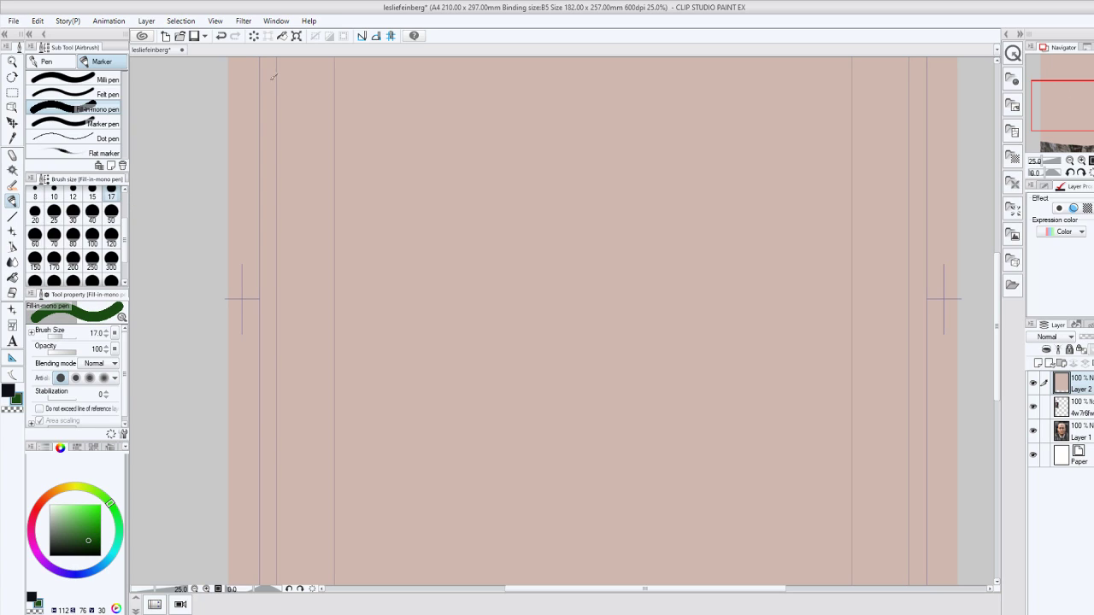
{"action": "mouse_move", "coordinate": [277, 149]}
{"action": "left_mouse_down"}
{"action": "mouse_move", "coordinate": [290, 102]}
{"action": "mouse_move", "coordinate": [275, 149]}
{"action": "left_mouse_up"}
{"action": "key", "text": "bracketleft"}
{"action": "key", "text": "bracketleft"}
{"action": "mouse_move", "coordinate": [304, 104]}
{"action": "left_mouse_down"}
{"action": "mouse_move", "coordinate": [309, 118]}
{"action": "mouse_move", "coordinate": [341, 101]}
{"action": "mouse_move", "coordinate": [277, 178]}
{"action": "left_mouse_up"}
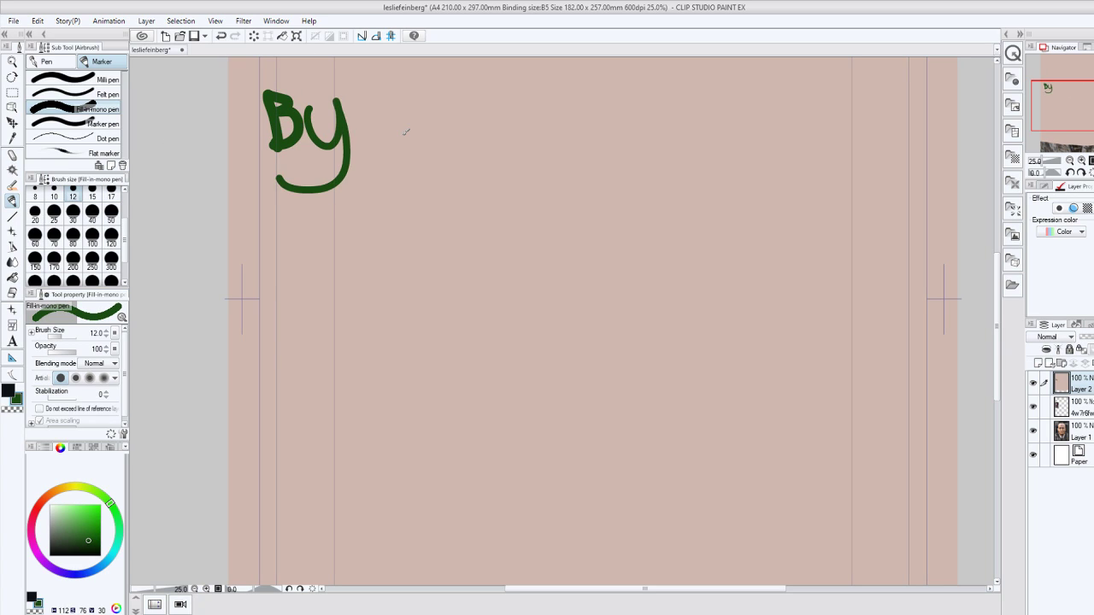
{"action": "left_click_drag", "start_coordinate": [361, 121], "coordinate": [402, 138]}
{"action": "left_click_drag", "start_coordinate": [501, 67], "coordinate": [455, 137]}
{"action": "left_click_drag", "start_coordinate": [436, 109], "coordinate": [484, 100]}
{"action": "mouse_move", "coordinate": [504, 111]}
{"action": "left_mouse_down"}
{"action": "mouse_move", "coordinate": [518, 140]}
{"action": "mouse_move", "coordinate": [578, 75]}
{"action": "mouse_move", "coordinate": [607, 132]}
{"action": "left_mouse_up"}
{"action": "left_click_drag", "start_coordinate": [613, 89], "coordinate": [618, 132]}
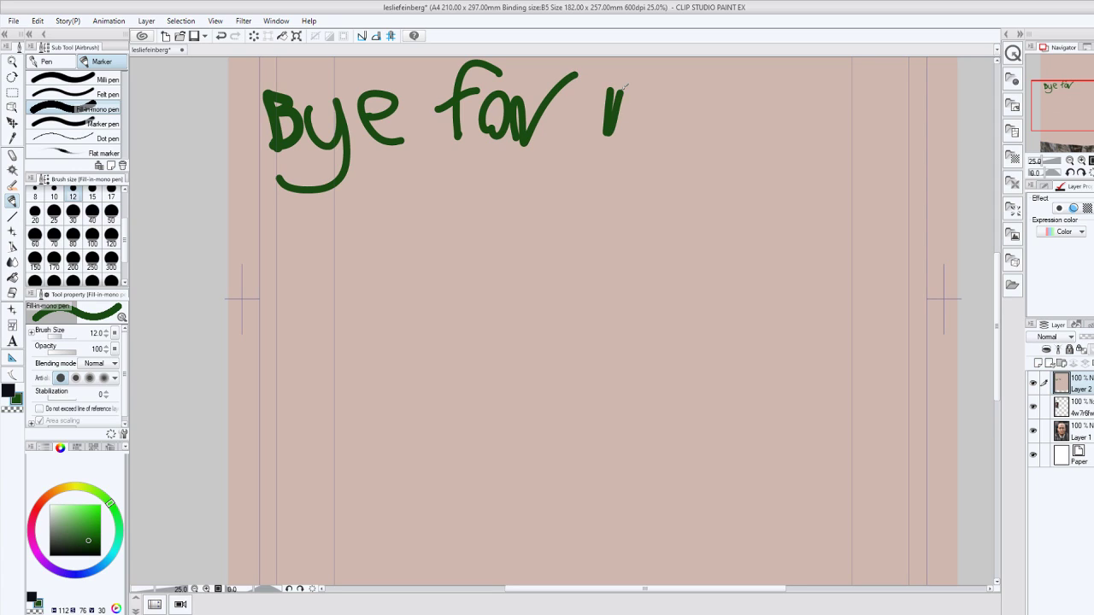
{"action": "left_click_drag", "start_coordinate": [625, 86], "coordinate": [642, 130]}
{"action": "mouse_move", "coordinate": [680, 122]}
{"action": "left_mouse_down"}
{"action": "mouse_move", "coordinate": [671, 75]}
{"action": "mouse_move", "coordinate": [773, 109]}
{"action": "left_mouse_up"}
{"action": "left_click", "coordinate": [782, 133]}
Draw a few more freehand dark green strokes on the pink layer beneath the handwritten message.
{"action": "left_click_drag", "start_coordinate": [459, 474], "coordinate": [476, 482]}
{"action": "left_click", "coordinate": [532, 518]}
{"action": "left_click", "coordinate": [531, 531]}
{"action": "left_click_drag", "start_coordinate": [531, 531], "coordinate": [567, 368]}
{"action": "mouse_move", "coordinate": [611, 209]}
{"action": "left_mouse_down"}
{"action": "mouse_move", "coordinate": [762, 182]}
{"action": "mouse_move", "coordinate": [674, 417]}
{"action": "mouse_move", "coordinate": [503, 589]}
{"action": "left_mouse_up"}
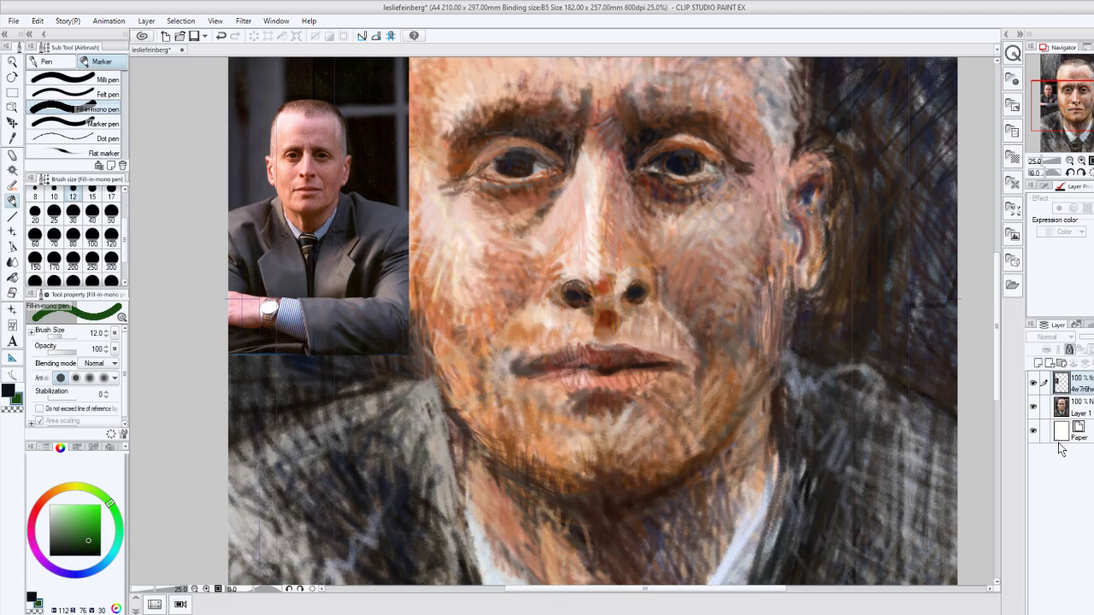
Hide the reference photo layer and save the portrait file.
{"action": "left_click", "coordinate": [1033, 383]}
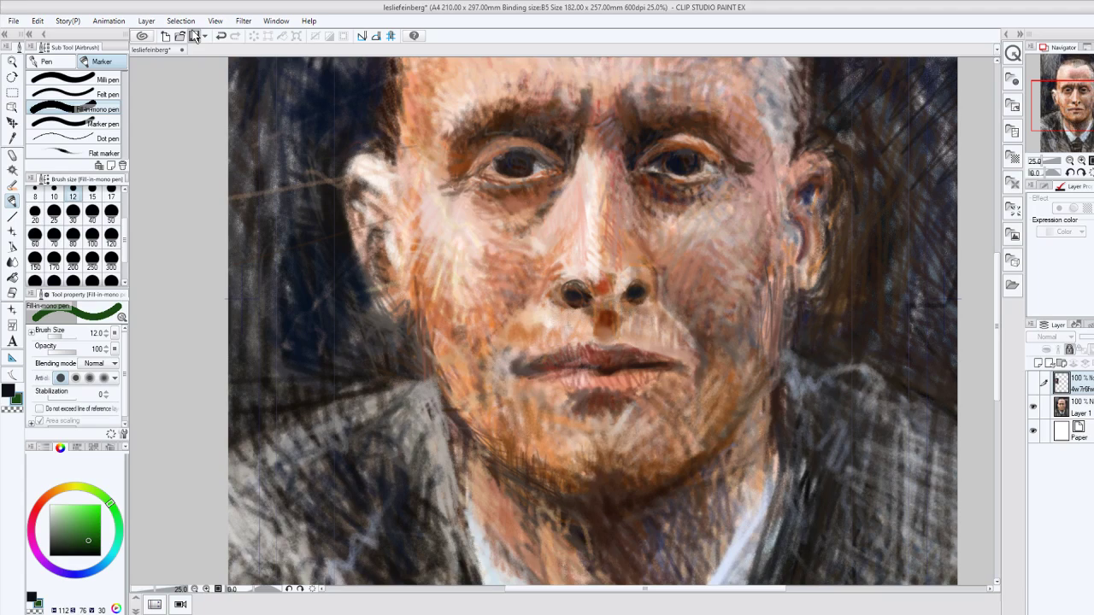
{"action": "left_click", "coordinate": [194, 36]}
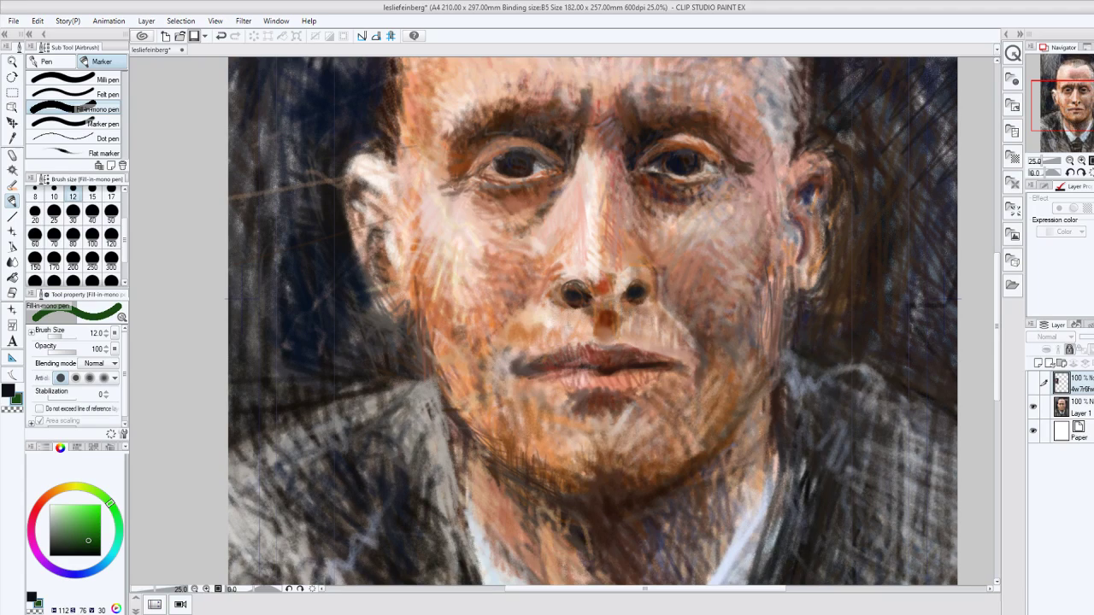